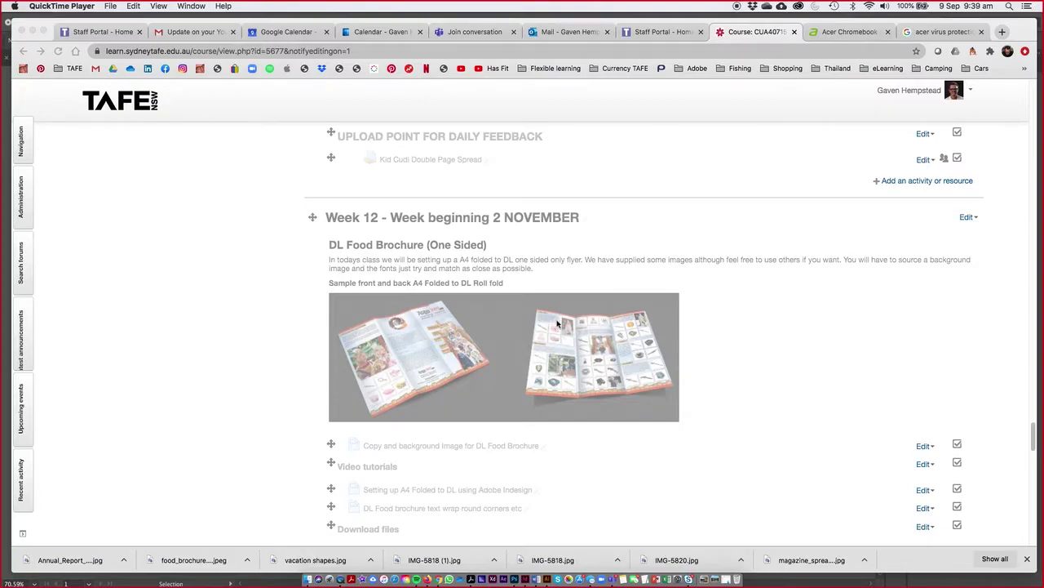
Step: Open the "Text for Pie chart and one page report task" page from the Week 6 section of the course
click(1034, 395)
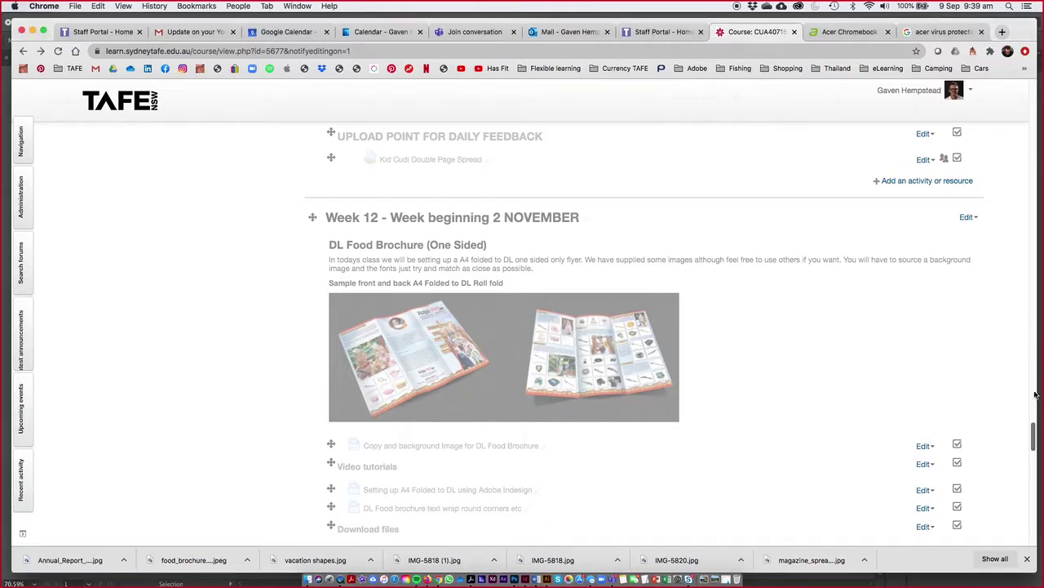
drag(1034, 436, 1012, 312)
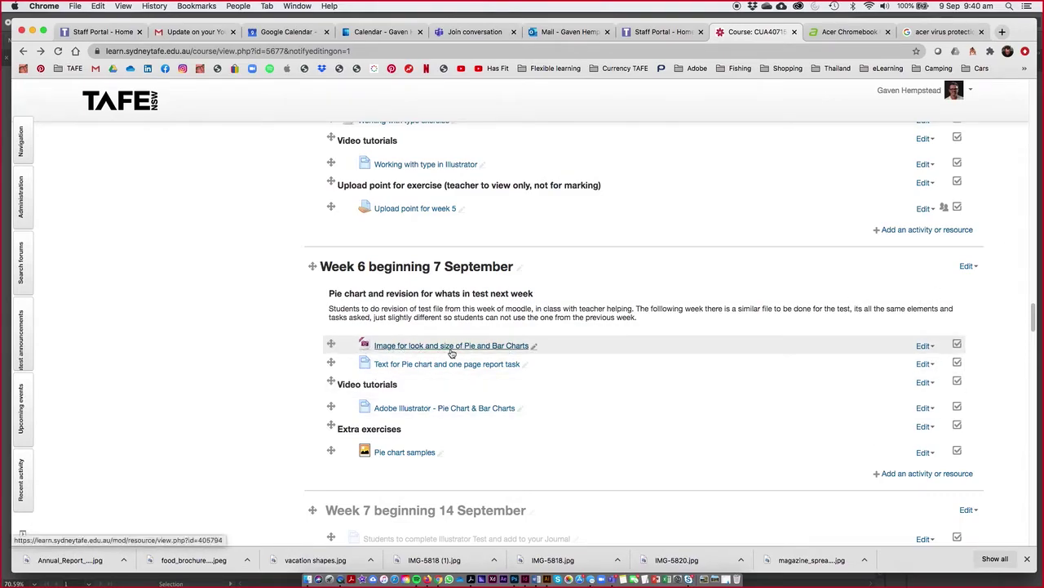
click(424, 364)
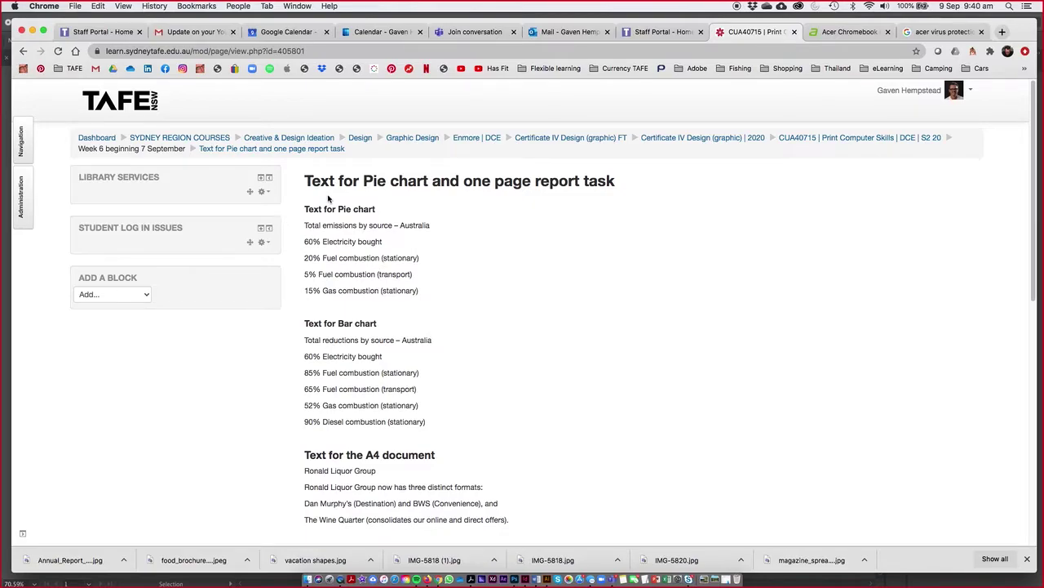
Step: Copy all of the page's text, from the "Text for Pie chart and one page report task" title down to 5,993
drag(307, 183, 331, 267)
click(97, 6)
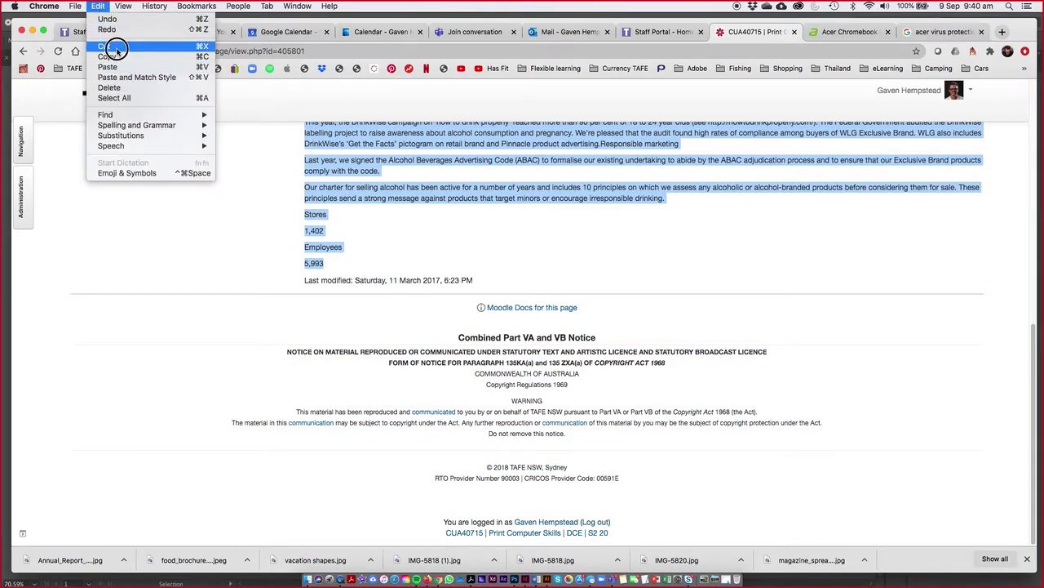
click(114, 49)
click(726, 239)
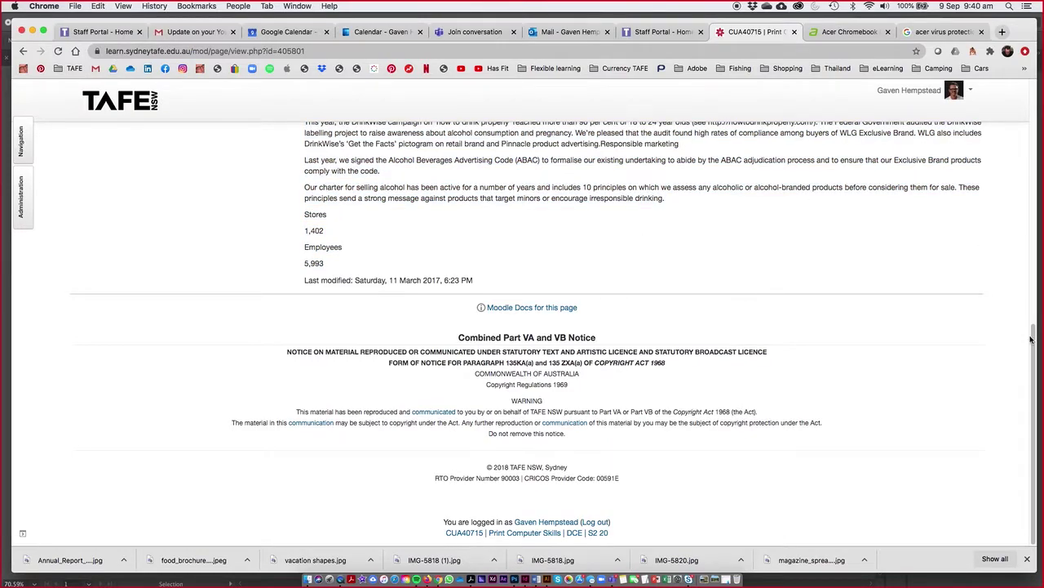
drag(1034, 357, 992, 159)
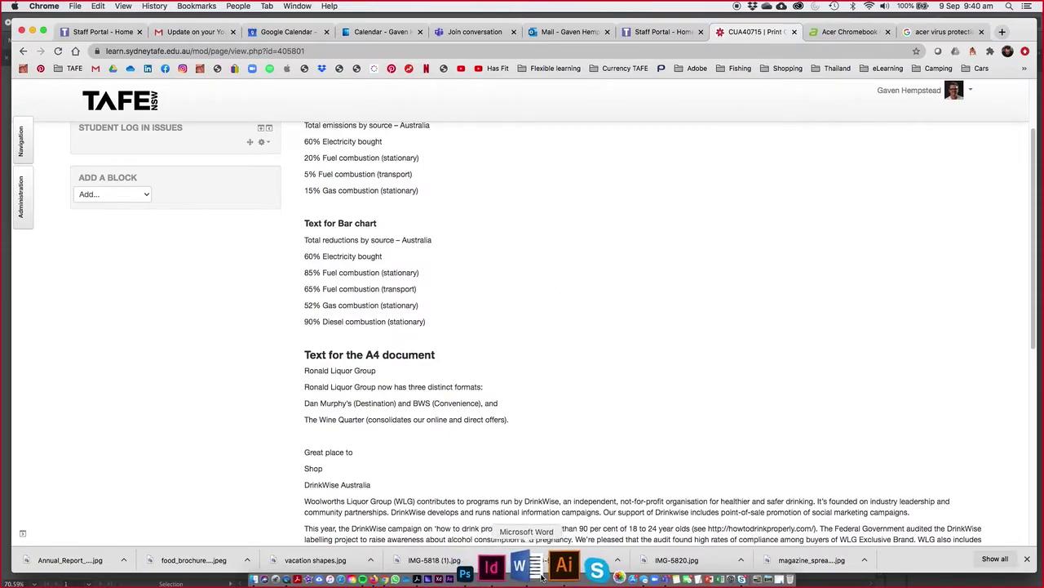
Step: Switch to Adobe Illustrator and place the linked image Annual_Report_DPS_1b.jpg so it covers the whole blank artboard
click(546, 568)
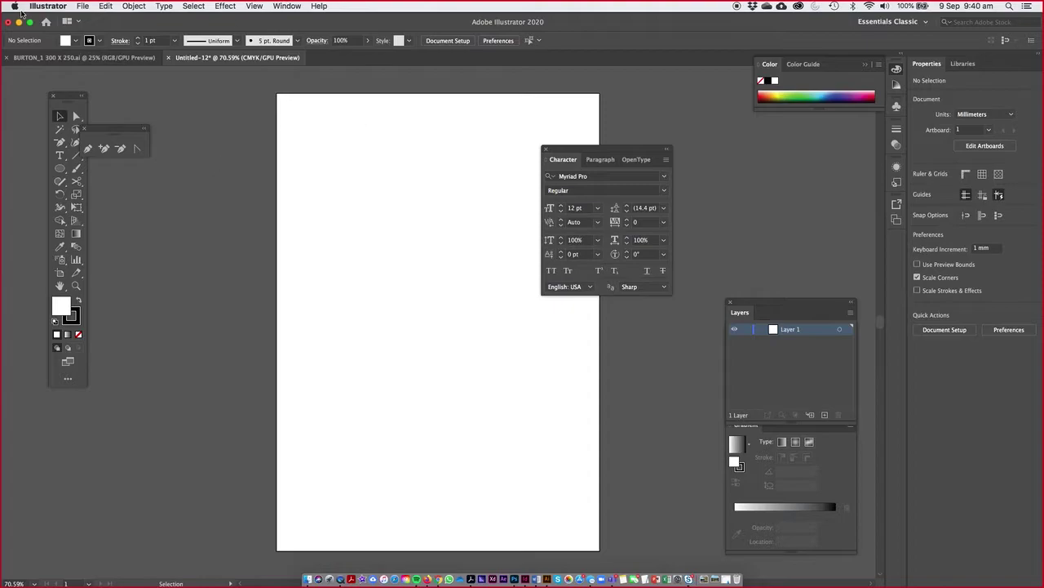
click(85, 7)
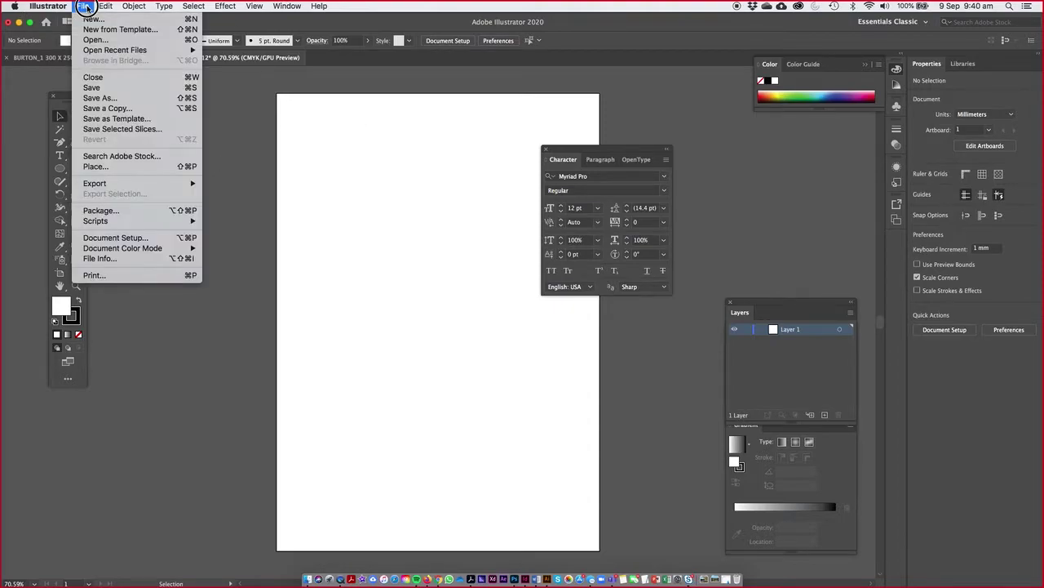
click(120, 168)
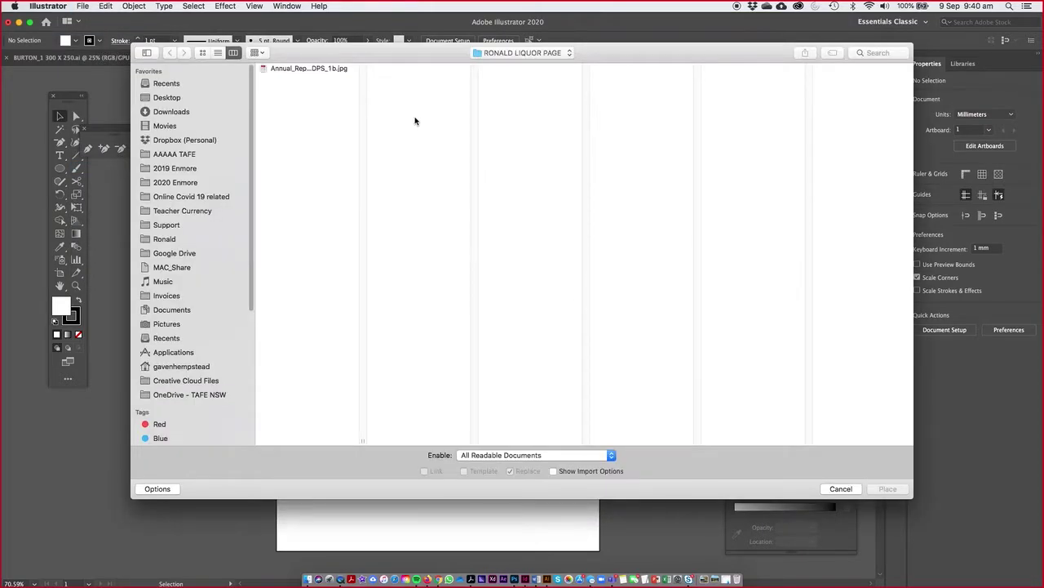
click(294, 71)
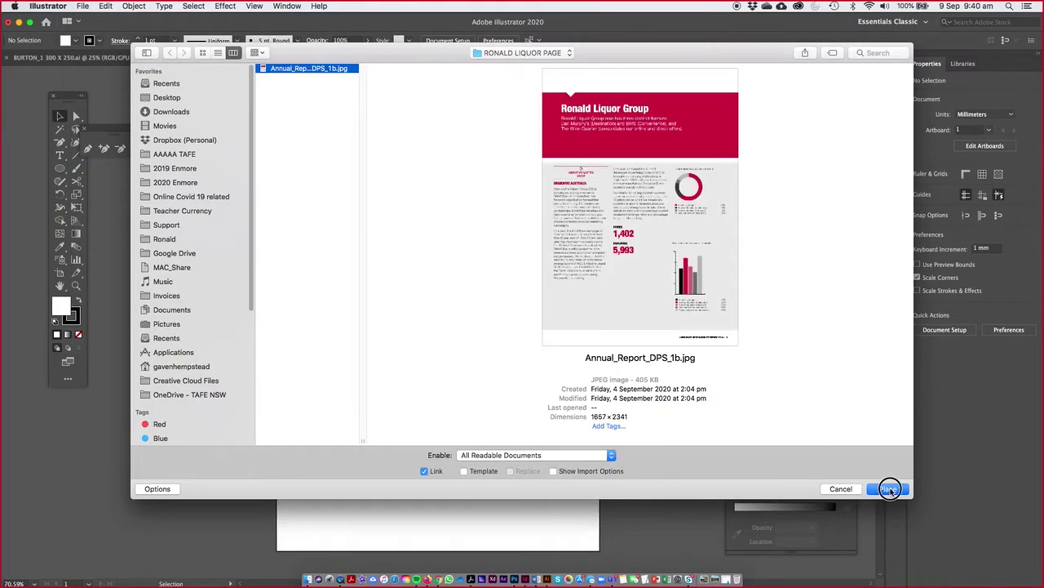
click(887, 488)
drag(277, 94, 627, 555)
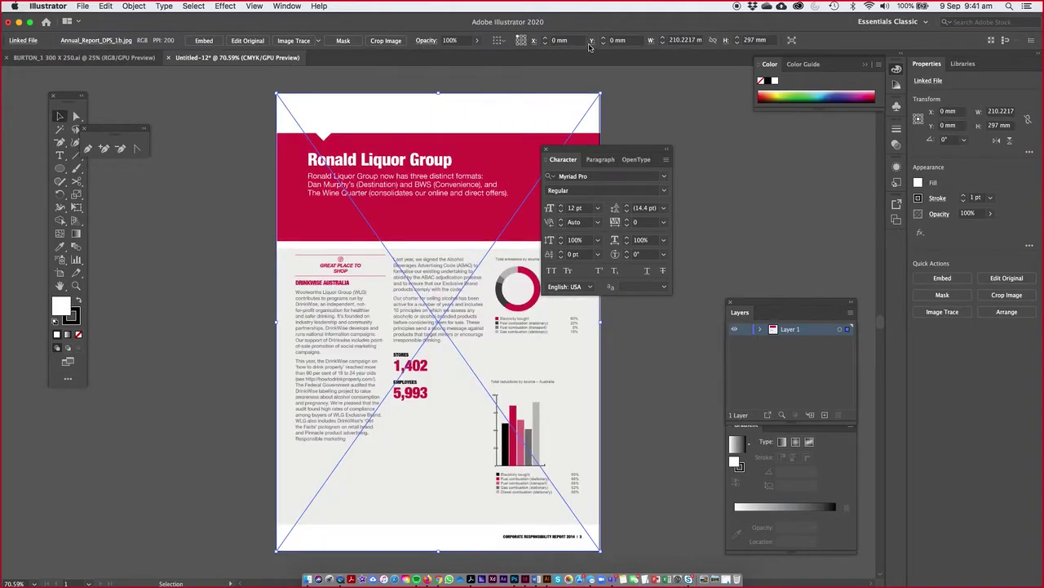
Step: Fade the placed report image to 54% opacity and deselect it
click(477, 40)
drag(478, 57, 454, 59)
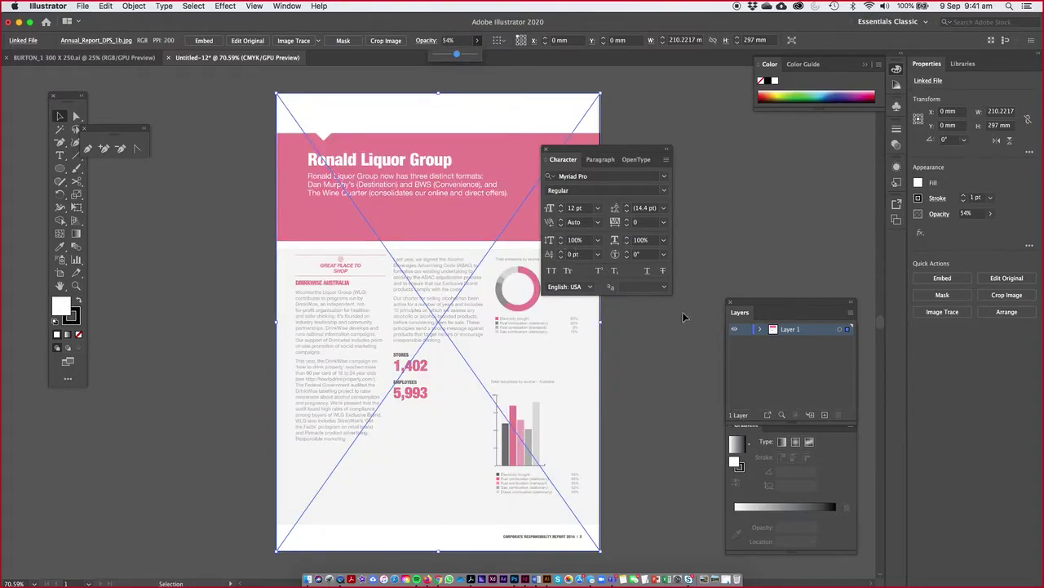
click(774, 211)
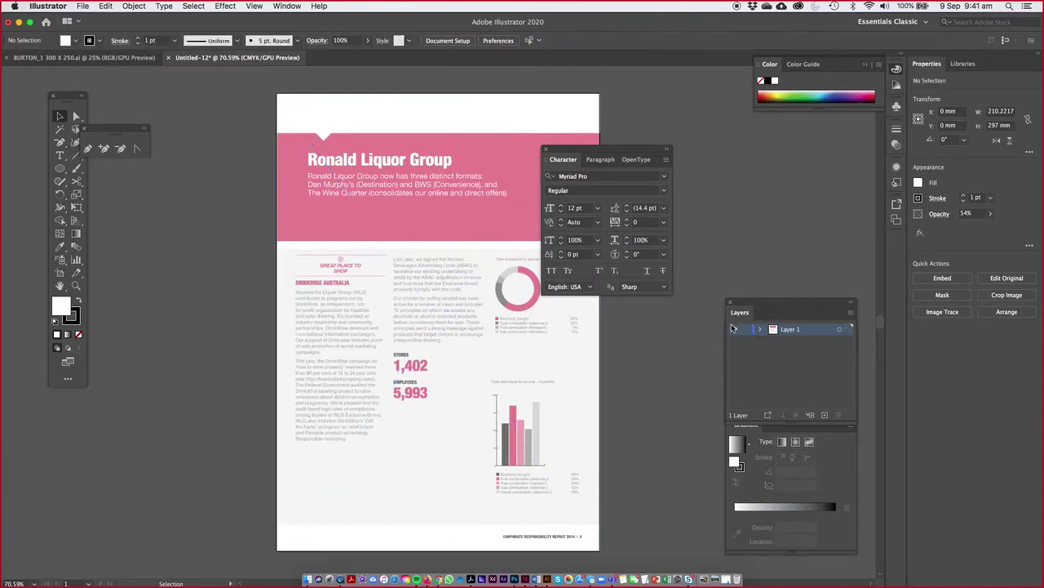
Step: Lock Layer 1 holding the report image and add a new layer named content above it
click(747, 330)
click(824, 414)
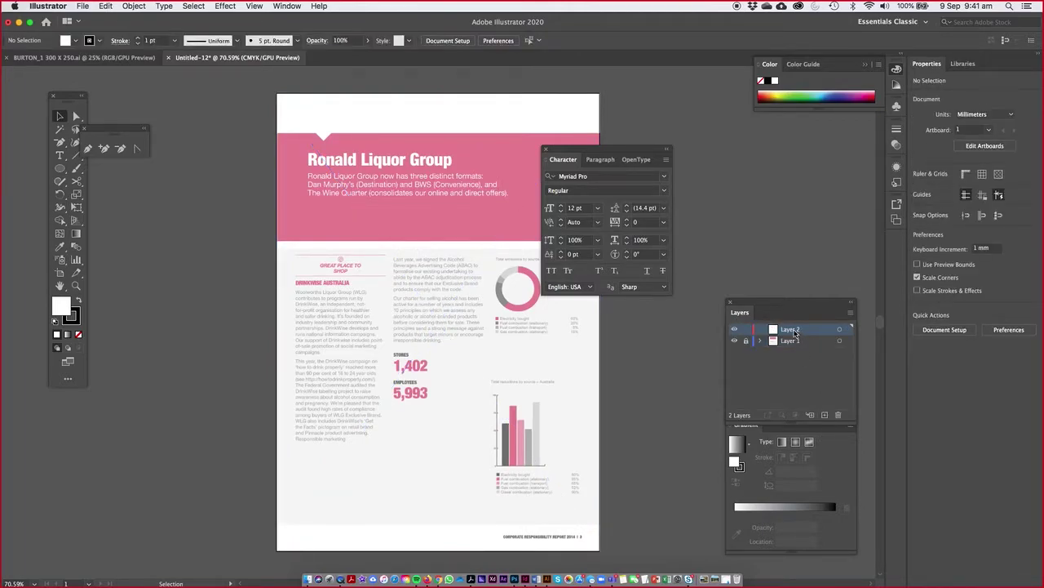
double_click(789, 329)
text(cob)
click(806, 360)
Step: Move the Character panel off the artboard and examine the report's header banner and title up close
drag(592, 152, 707, 140)
key(z)
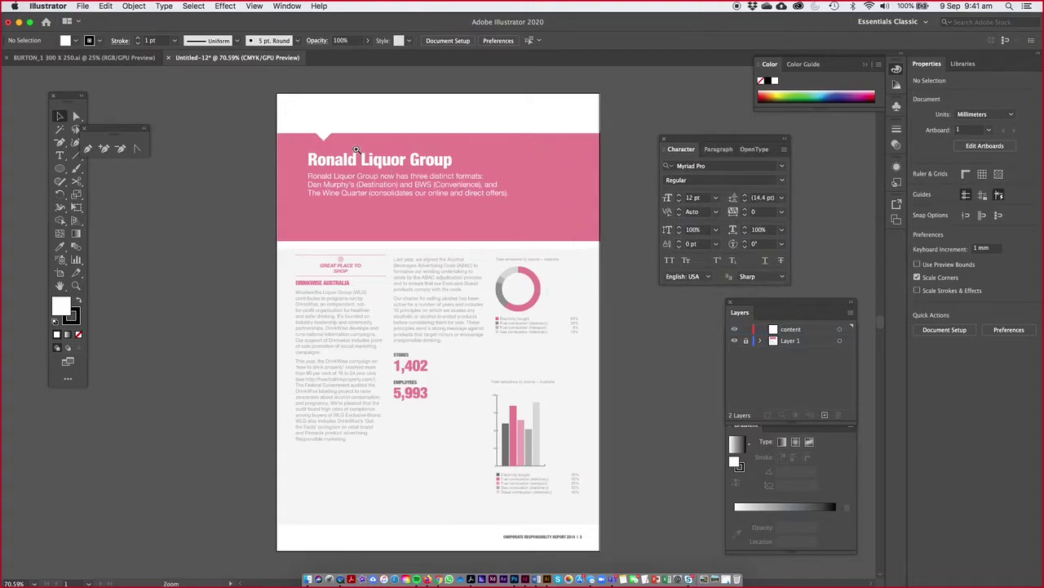
drag(275, 123, 430, 201)
key(super+minus)
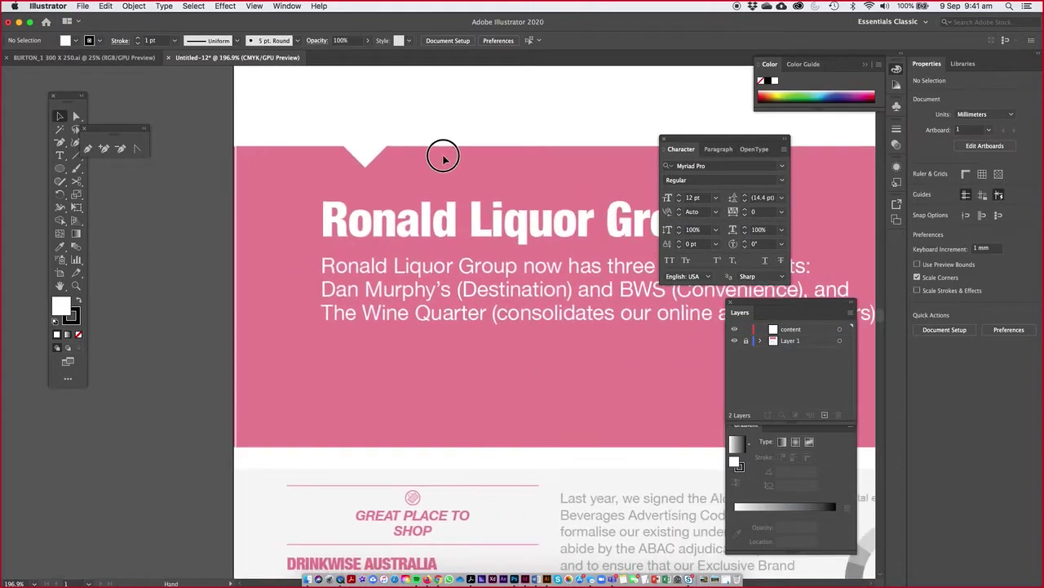
key(a)
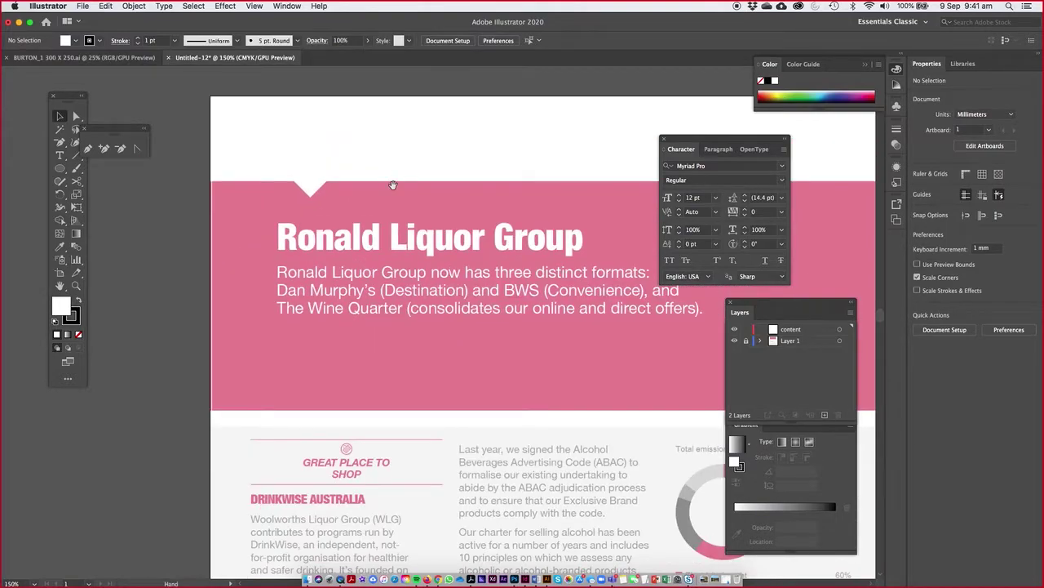
drag(408, 200, 324, 182)
key(v)
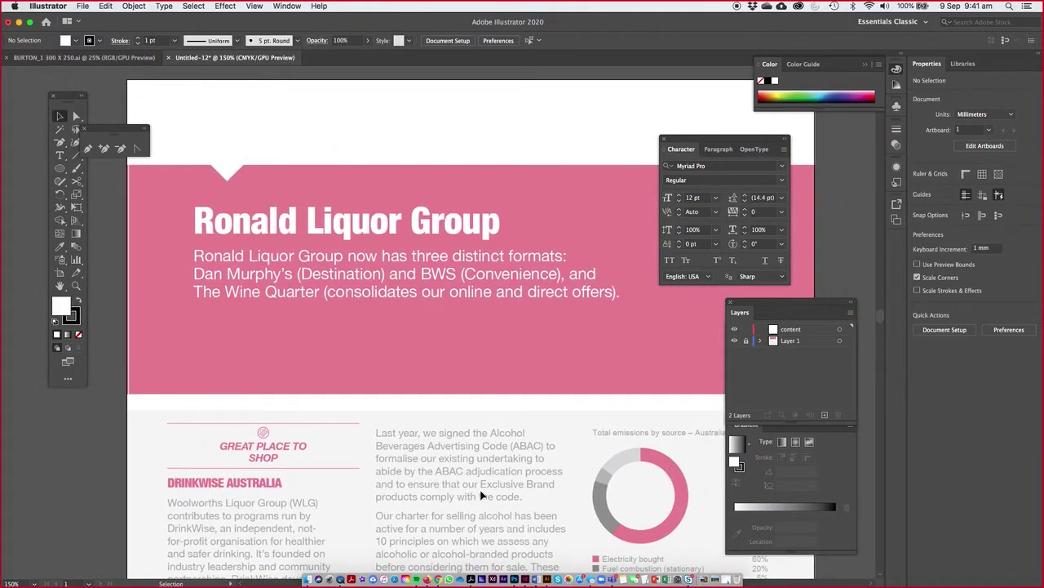
key(super+minus)
key(super+minus)
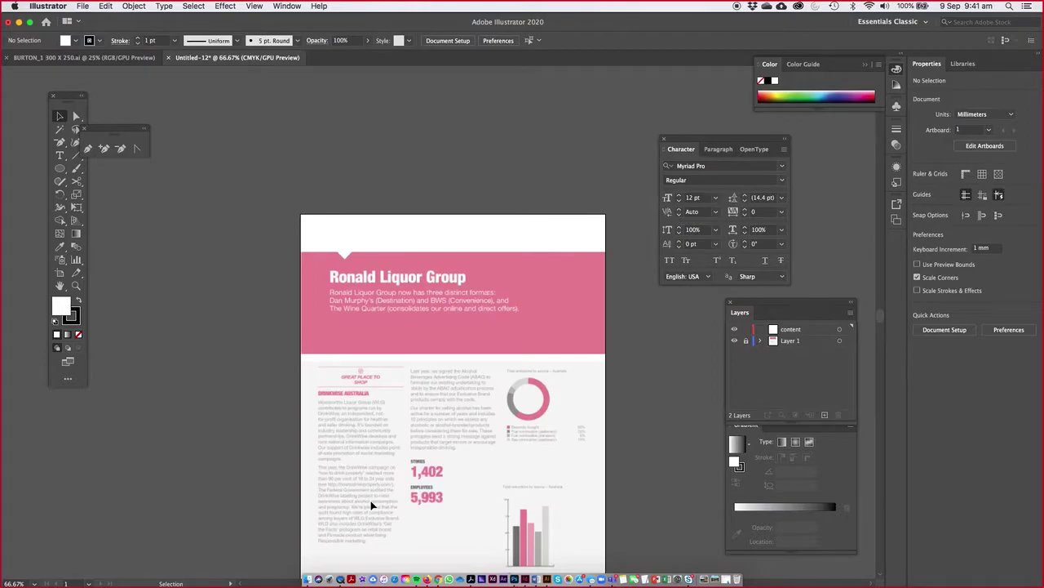
Step: Create an area text frame about 191 x 286 mm beside the artboard and paste the copied report text into it
drag(280, 468, 498, 335)
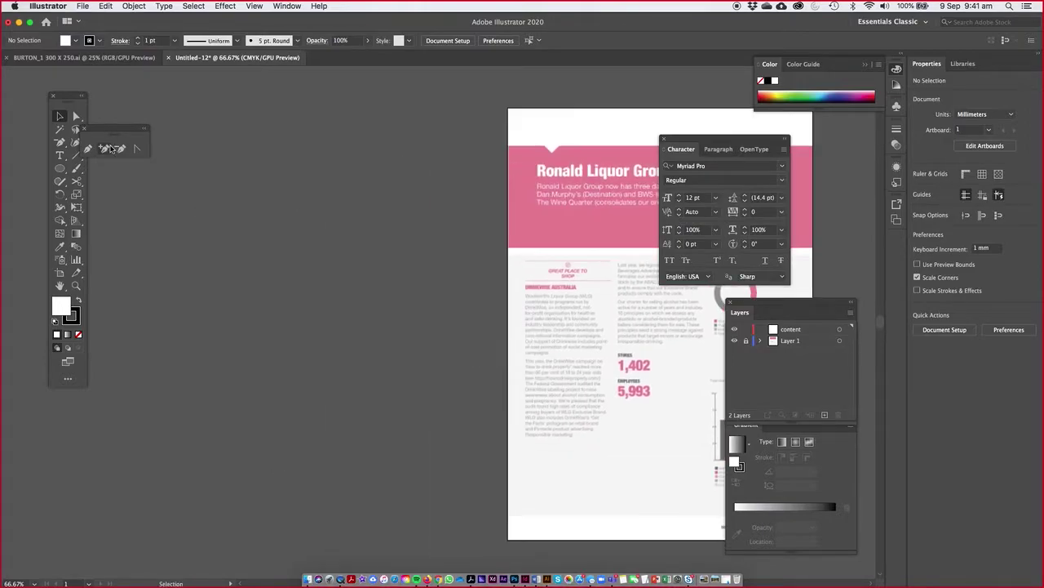
click(60, 155)
drag(182, 101, 461, 515)
key(cmd+v)
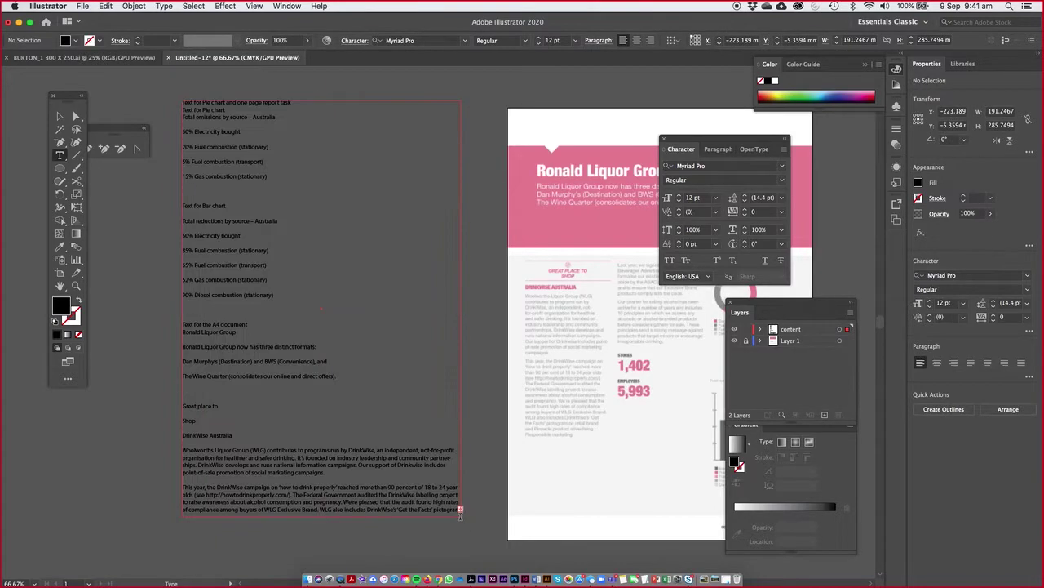
Step: Remove the blank lines between the pie chart items, from 60% Electricity bought to 15% Gas combustion
click(188, 139)
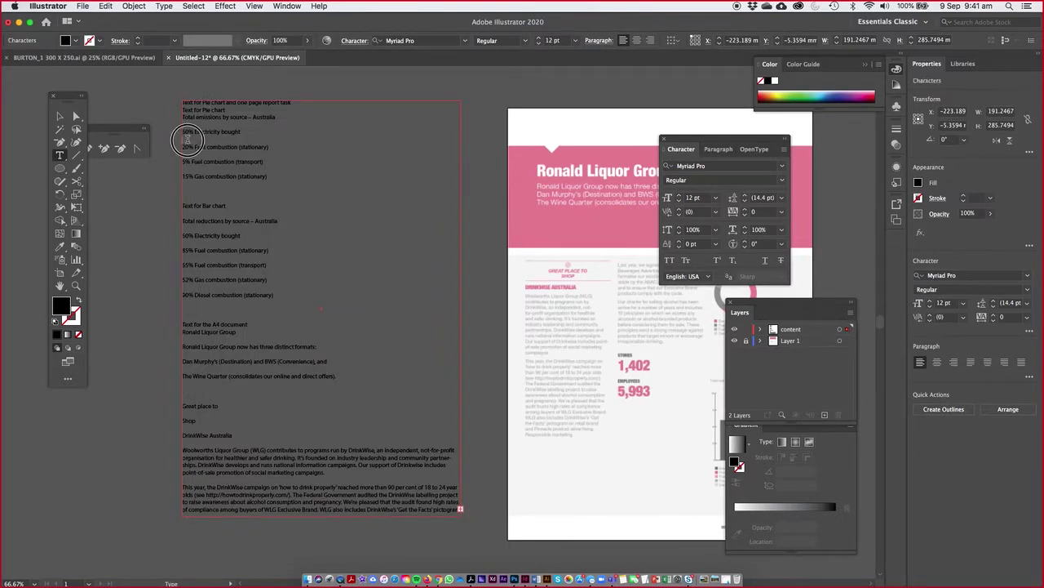
key(BackSpace)
click(196, 147)
key(BackSpace)
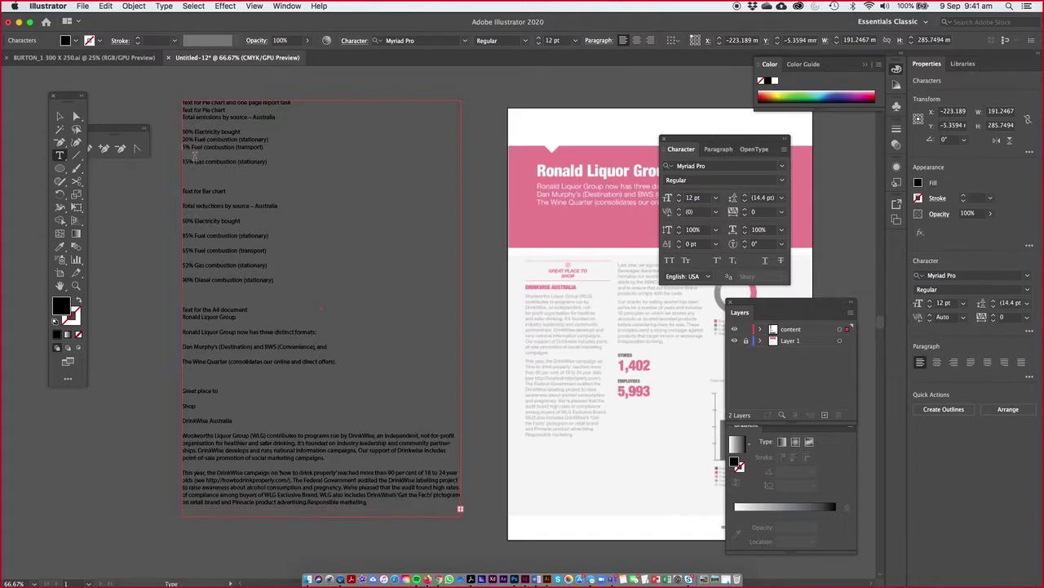
click(193, 154)
key(BackSpace)
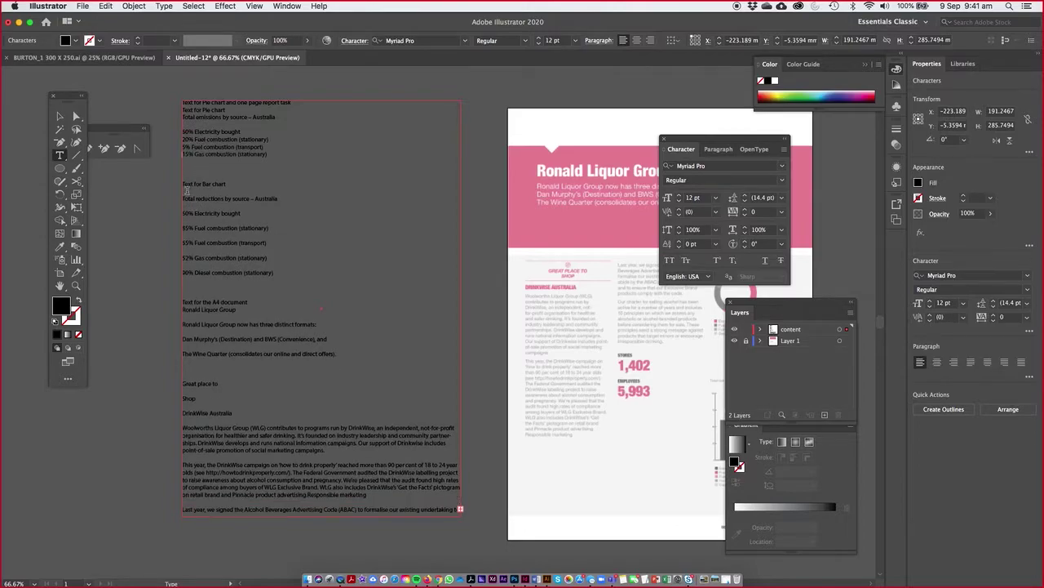
Step: Remove the blank lines in the bar chart text, from Total reductions by source to 90% Diesel combustion
click(198, 209)
key(BackSpace)
click(189, 219)
key(BackSpace)
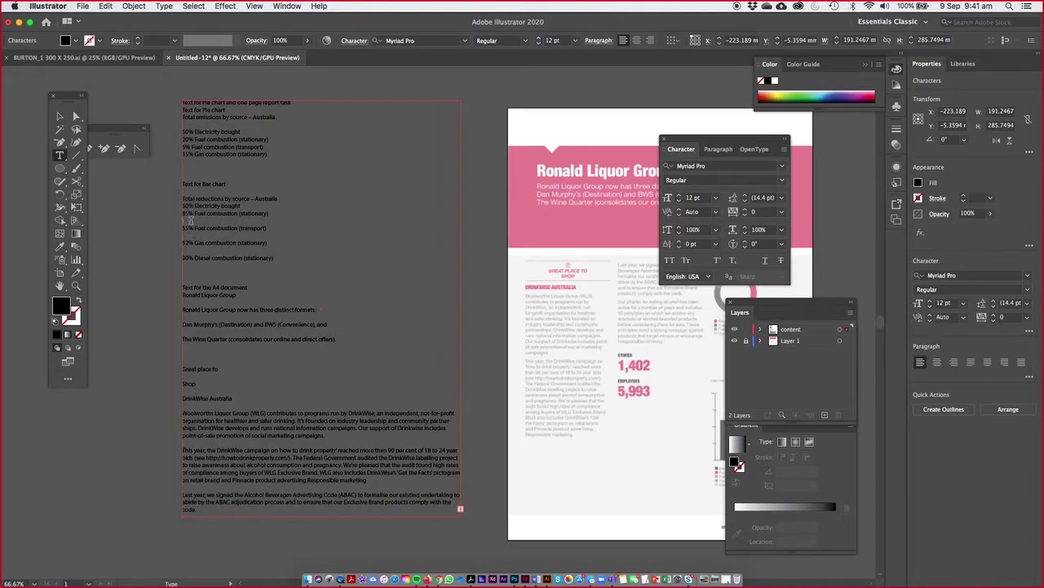
click(192, 229)
key(BackSpace)
key(BackSpace)
click(193, 238)
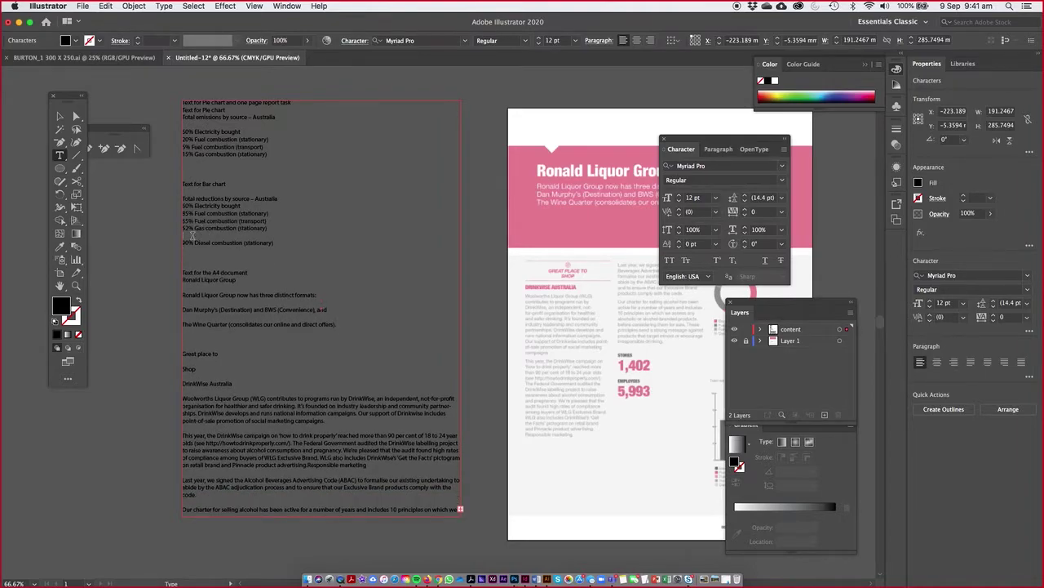
key(BackSpace)
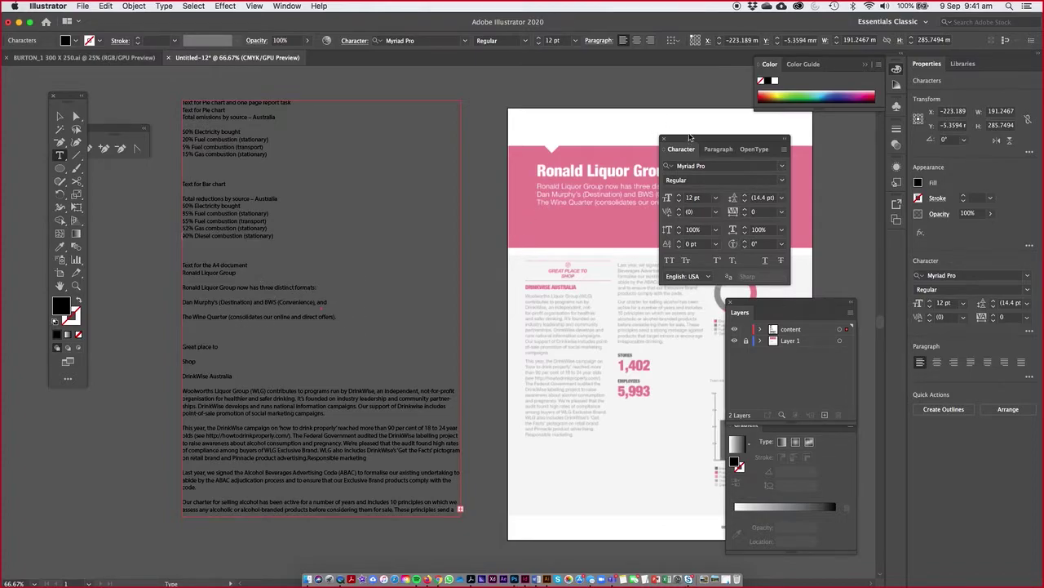
Step: Move the Character panel clear of the report header and close the gaps between the three lines describing Ronald Liquor Group's formats
drag(690, 143, 772, 198)
click(193, 297)
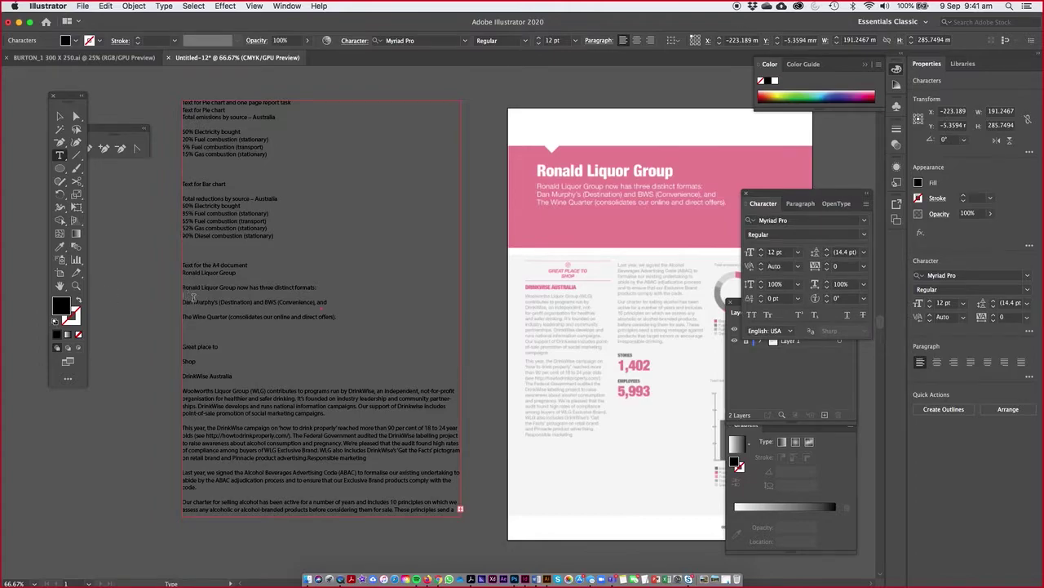
key(BackSpace)
click(193, 302)
key(BackSpace)
Step: Remove the blank lines between the DrinkWise Australia heading, its body paragraphs and the Stores line
click(193, 406)
key(BackSpace)
click(190, 369)
key(BackSpace)
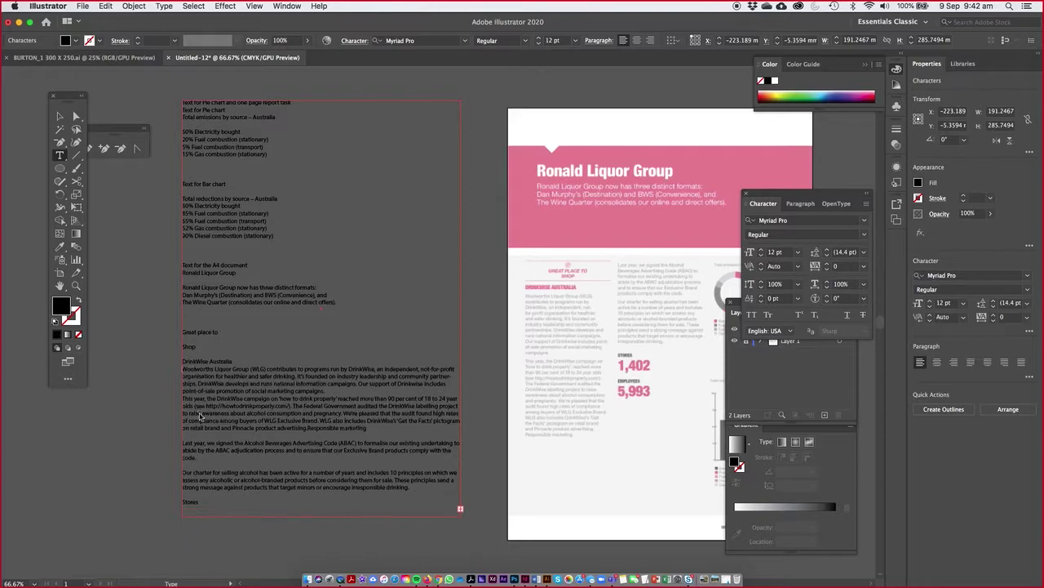
click(193, 435)
key(BackSpace)
click(193, 457)
key(BackSpace)
click(193, 479)
key(BackSpace)
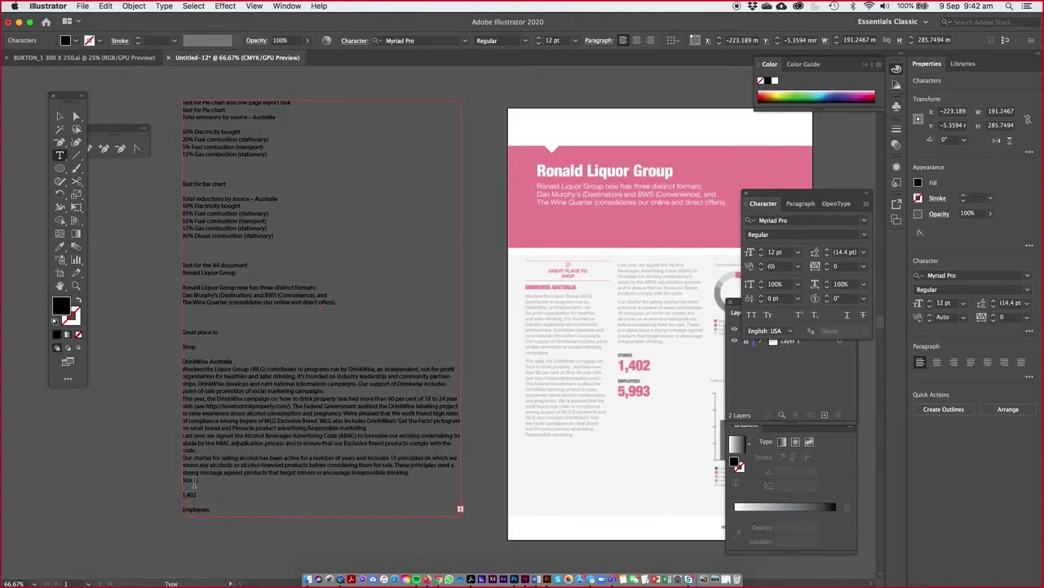
Step: Remove the blank lines between Stores, 1,402 and Employees, and finish editing the text
click(194, 487)
key(BackSpace)
click(194, 495)
key(BackSpace)
key(Escape)
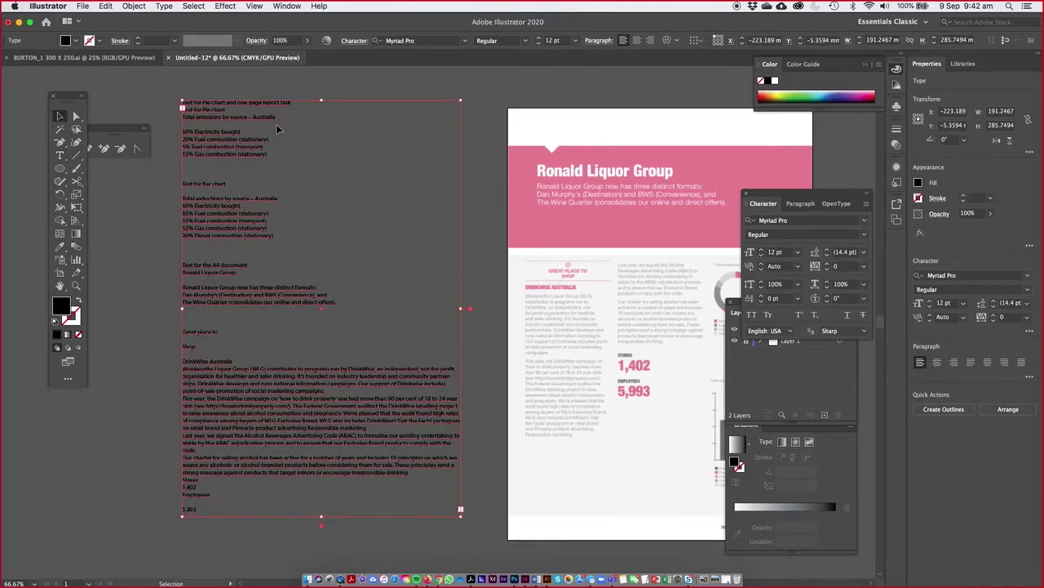
Step: Widen the text frame to 223.189 mm, up to the artboard's edge, and remove the blank line between Employees and 5,993
drag(463, 310, 508, 307)
click(206, 492)
double_click(206, 493)
key(BackSpace)
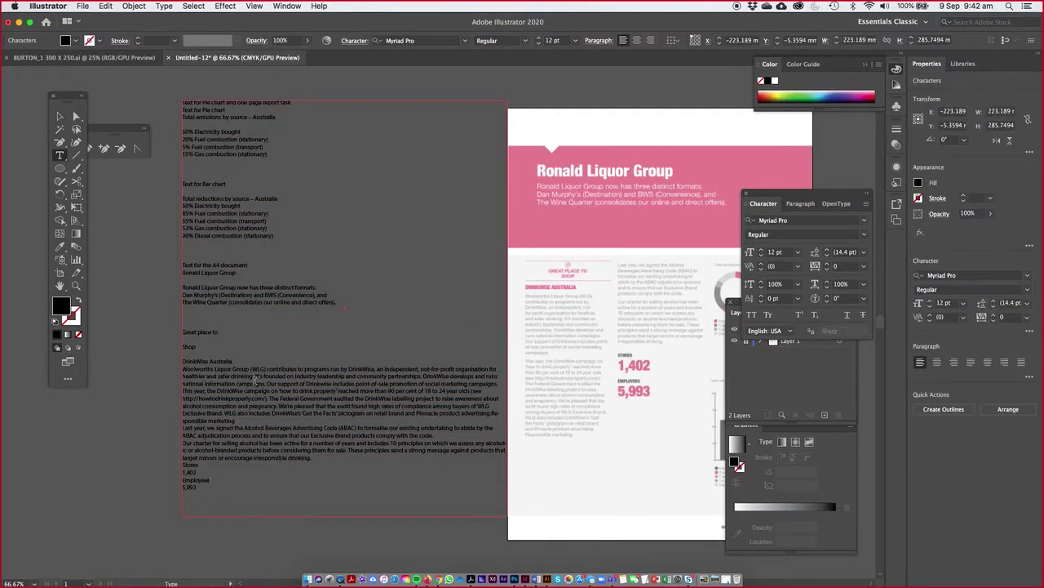
Step: Turn off hyphenation for all the text in the frame
key(super+a)
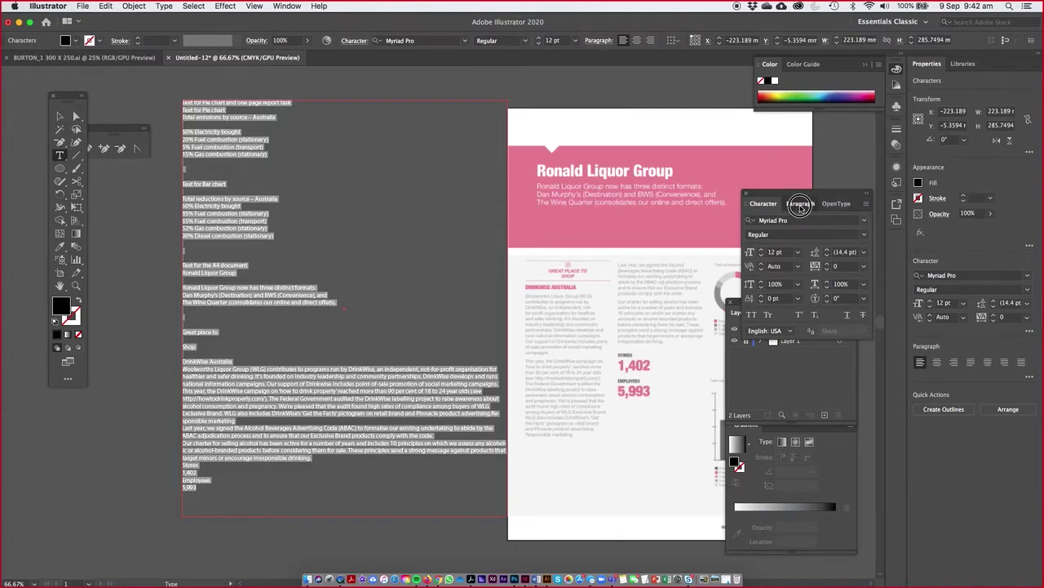
click(801, 203)
click(748, 289)
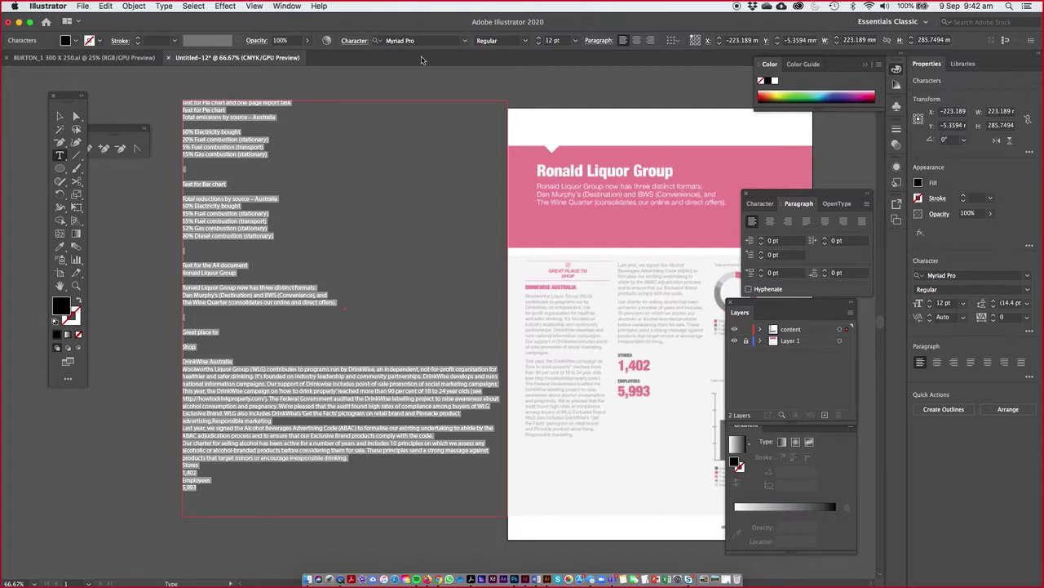
Step: Change the font of all the supplied text in the frame to Helvetica Light and finish editing it
click(407, 40)
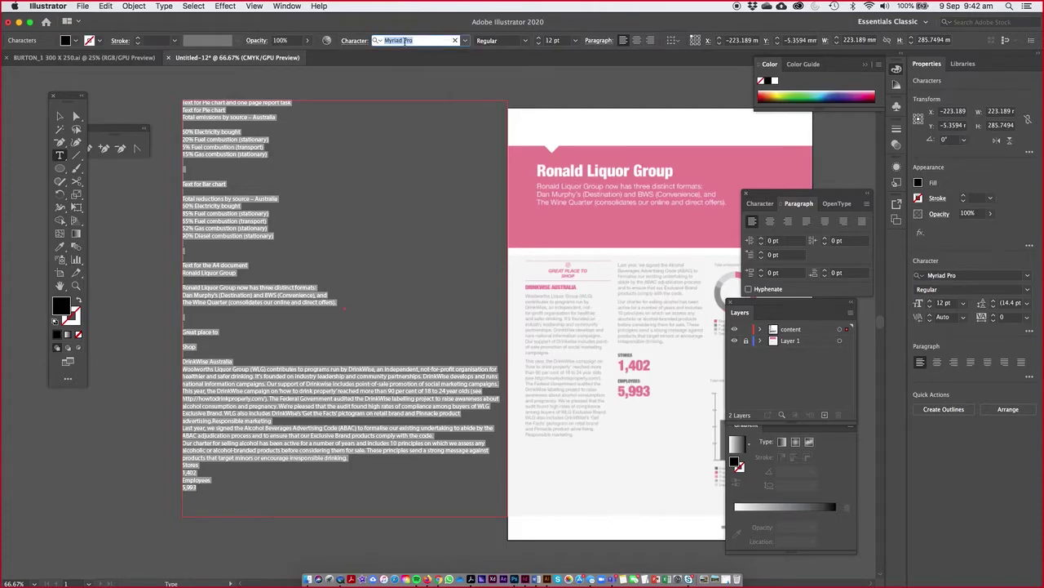
text(he)
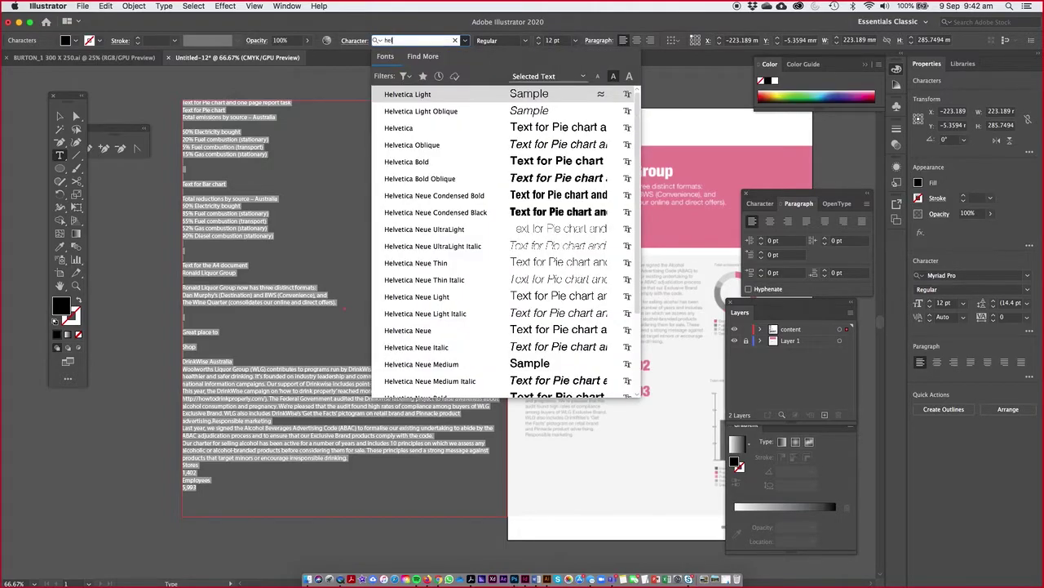
text(l)
click(416, 94)
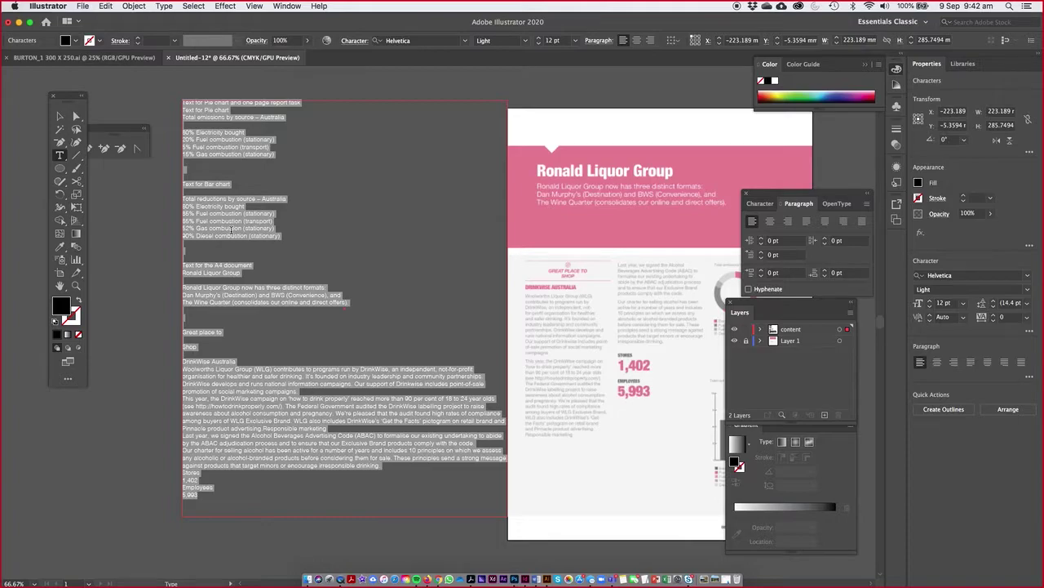
click(269, 195)
key(Escape)
Step: Draw an area text frame about 140 by 37 mm over the heading and introduction in the pink banner
scroll(461, 189, right, 3)
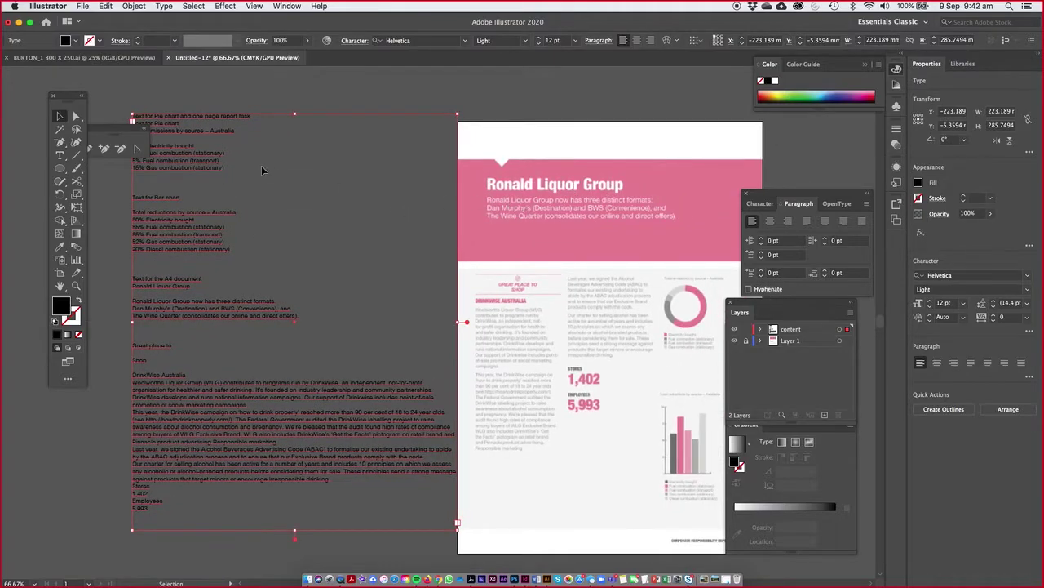
drag(114, 128, 90, 347)
click(59, 155)
drag(489, 178, 690, 228)
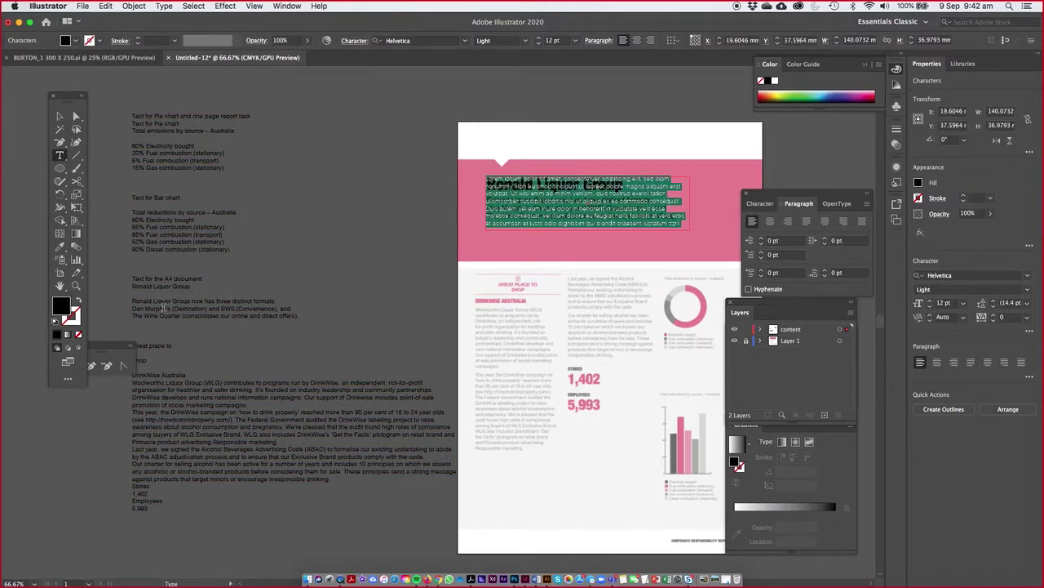
Step: Remove the blank line between the Ronald Liquor Group heading and its introduction in the supplied text
click(157, 296)
key(BackSpace)
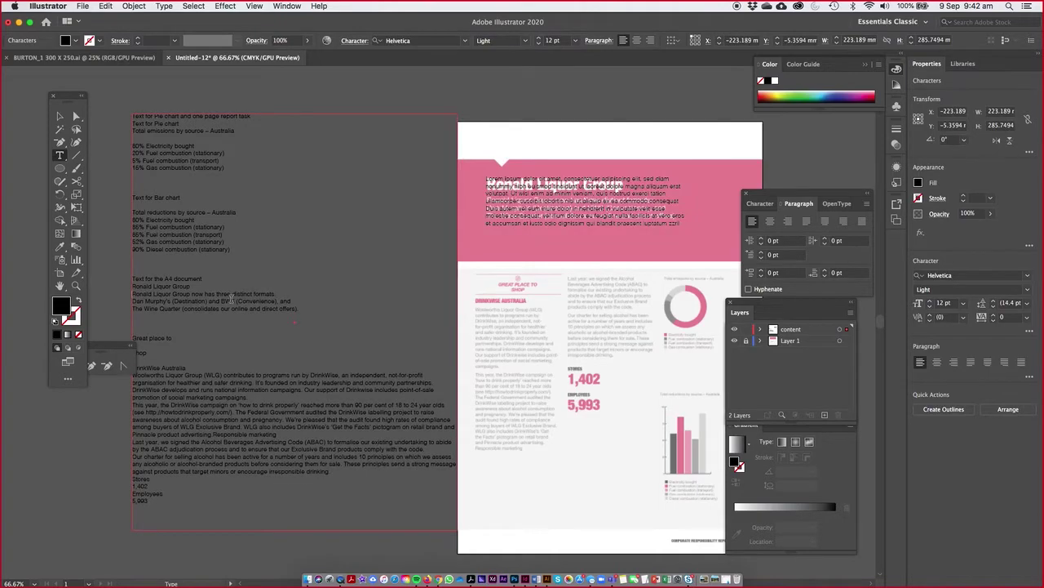
drag(310, 305, 222, 307)
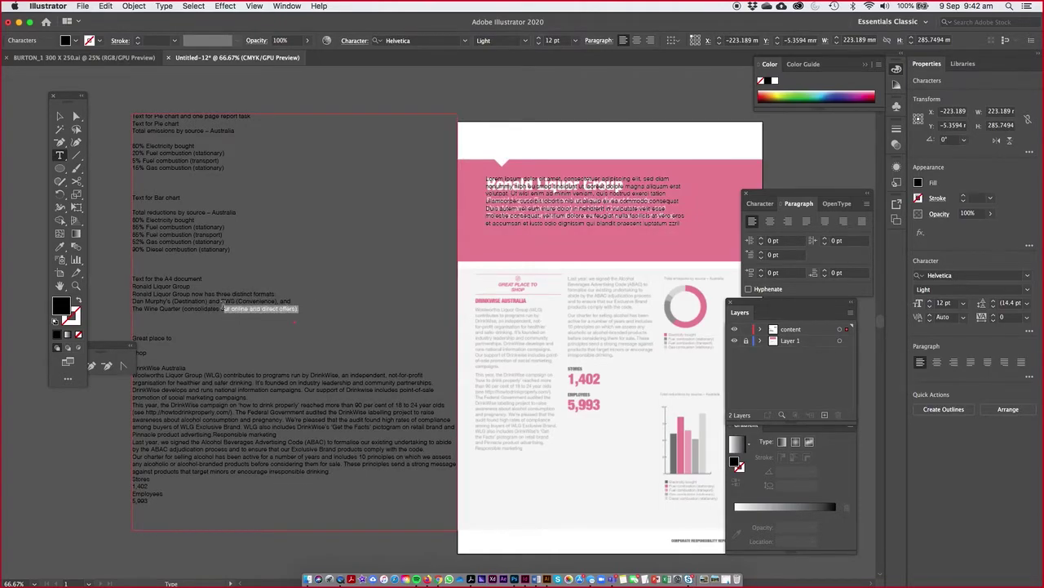
Step: Fill the supplied text's frame with white and shift it about 20 mm away from the artboard
click(76, 116)
key(super+shift+a)
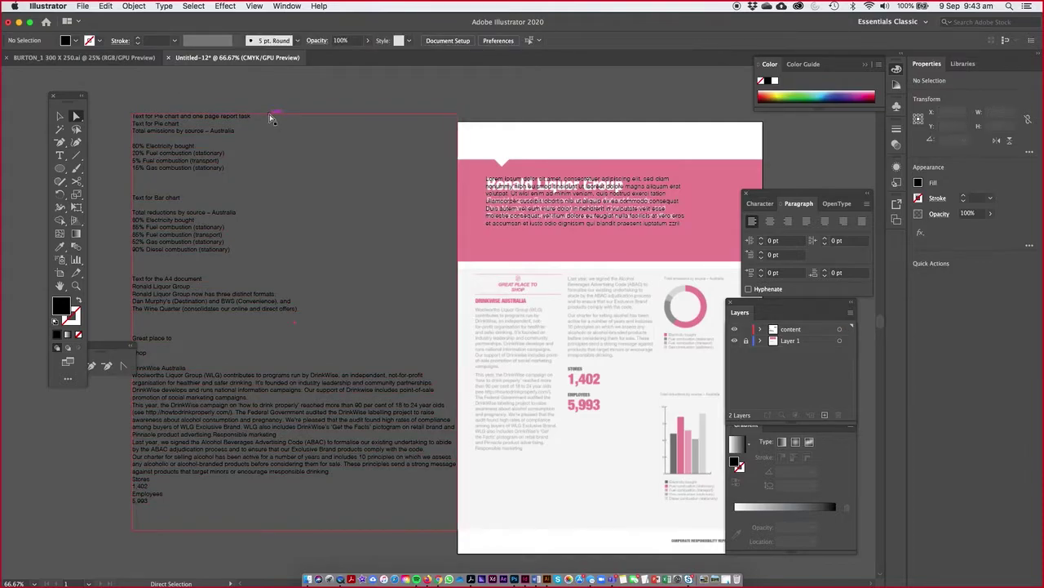
click(272, 118)
click(776, 81)
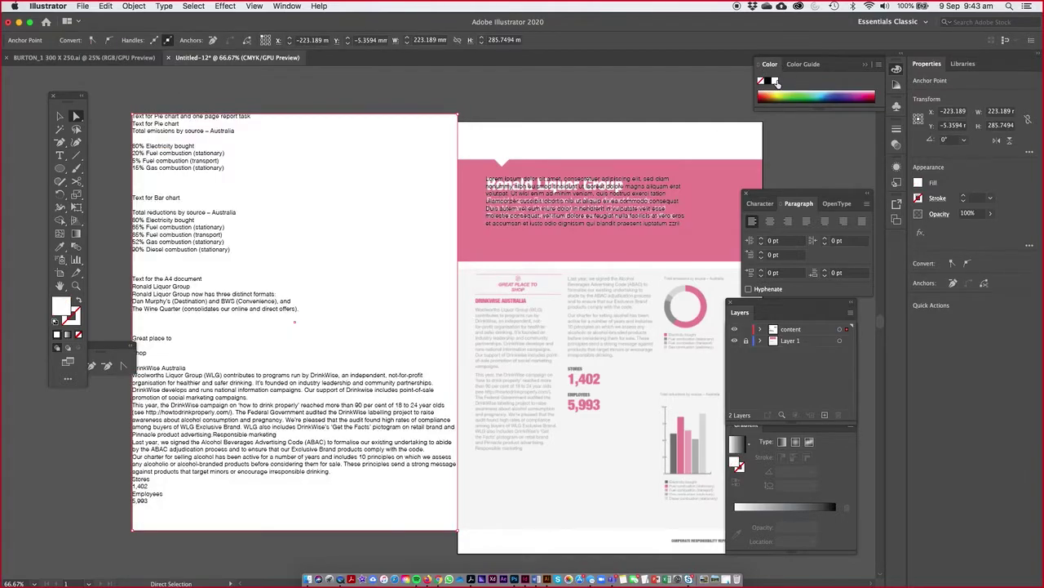
drag(214, 176, 161, 178)
click(101, 100)
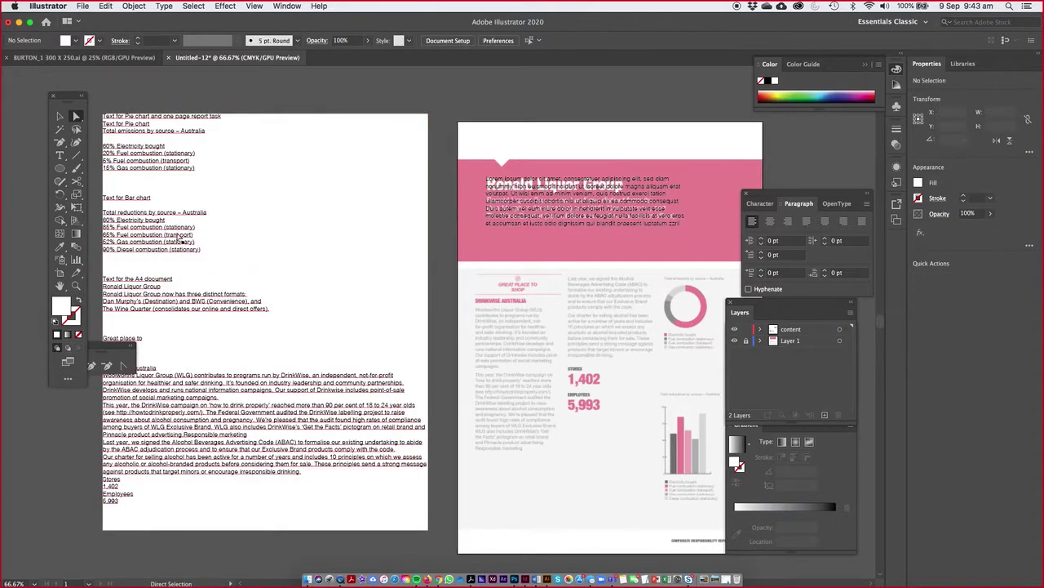
Step: Cut the Ronald Liquor Group heading and its three-line introduction from the supplied text and paste them over the placeholder text in the banner frame
key(t)
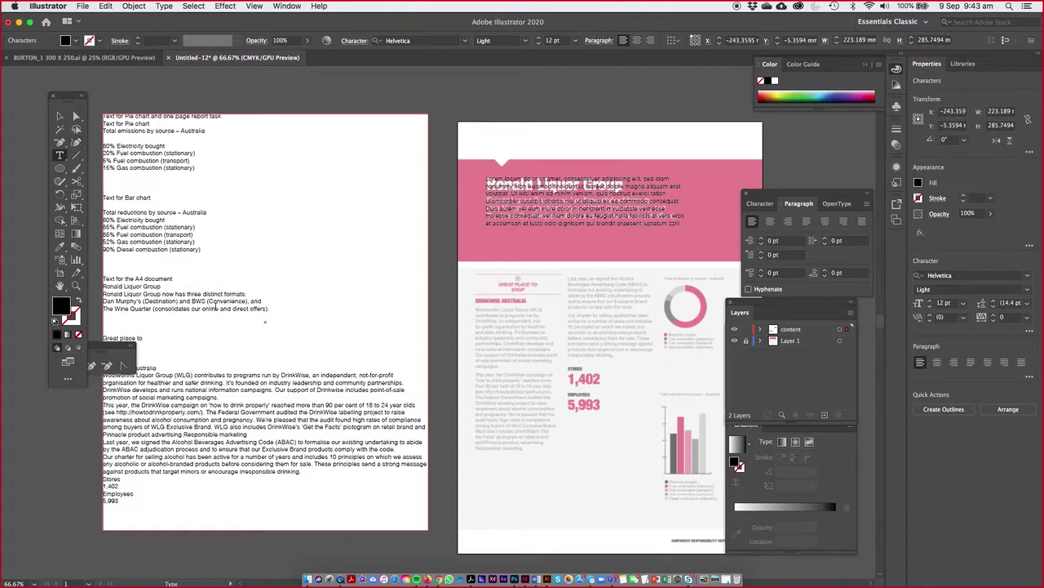
click(59, 115)
click(543, 199)
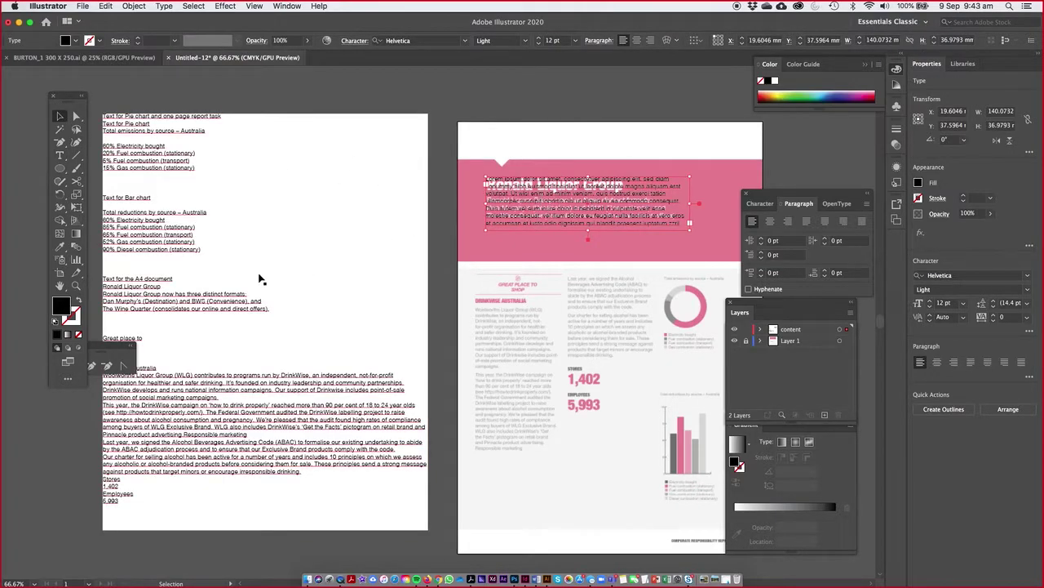
double_click(257, 306)
drag(271, 310, 103, 286)
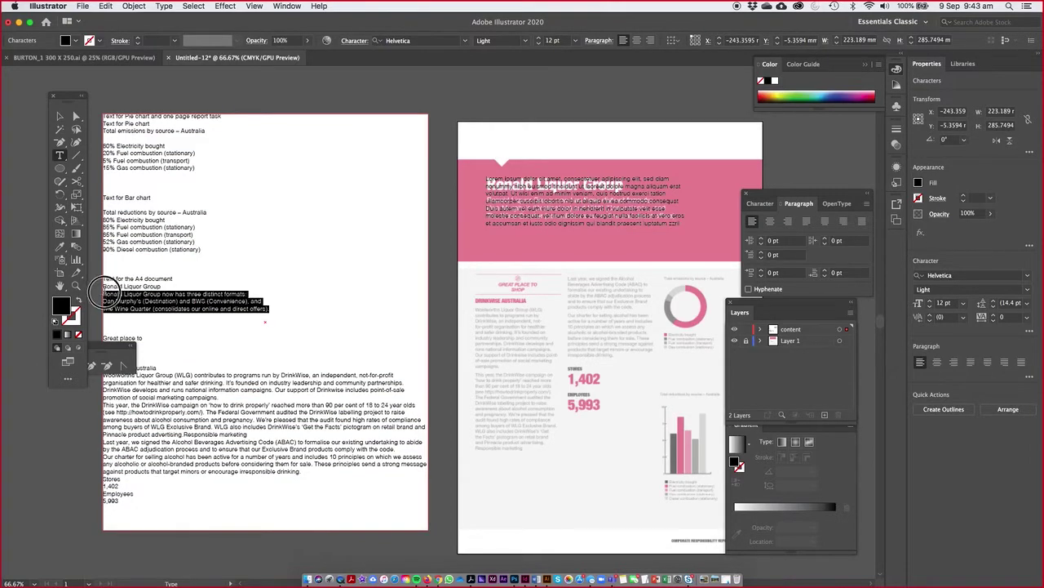
click(105, 6)
click(115, 41)
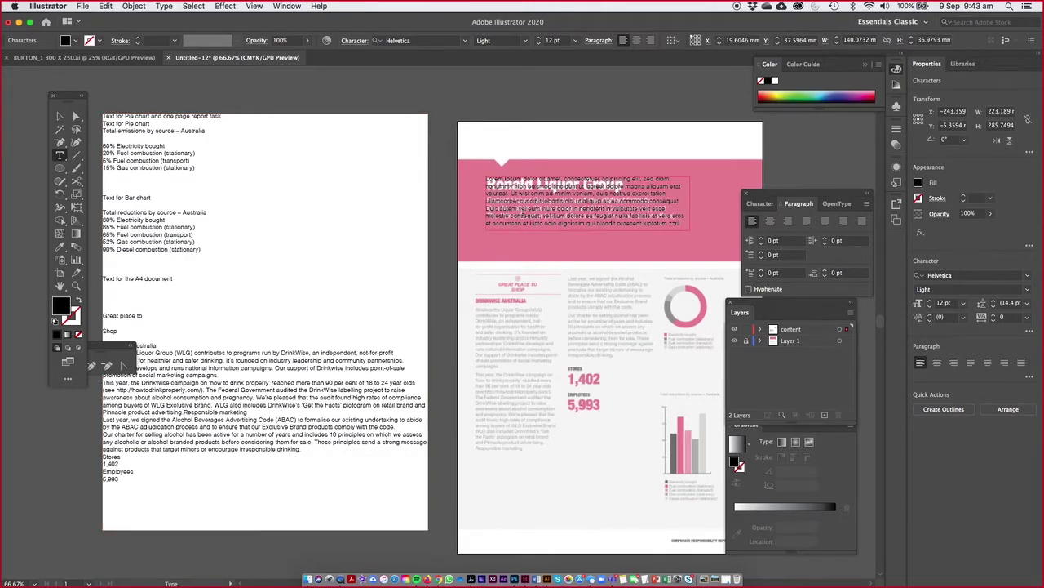
triple_click(526, 219)
key(ctrl+v)
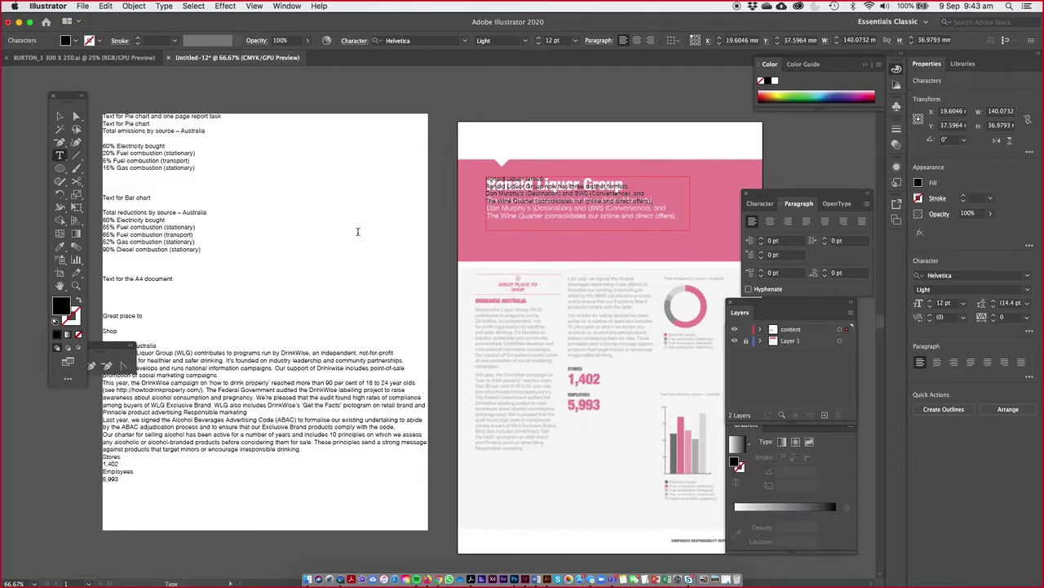
Step: Move the banner text frame down about 1.5 mm over the reference heading
drag(169, 199, 301, 449)
key(Escape)
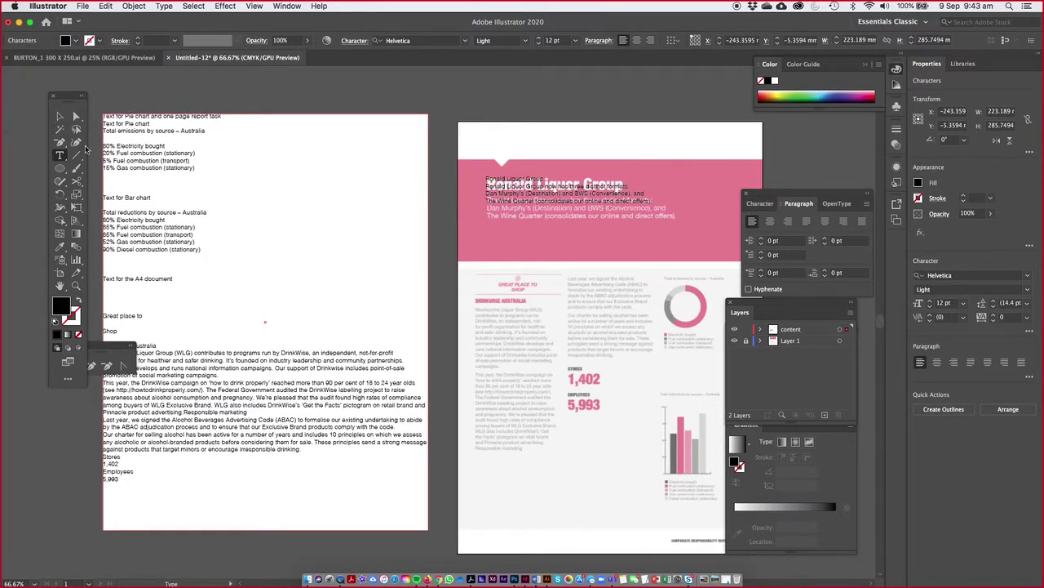
key(Escape)
key(super+space)
click(462, 141)
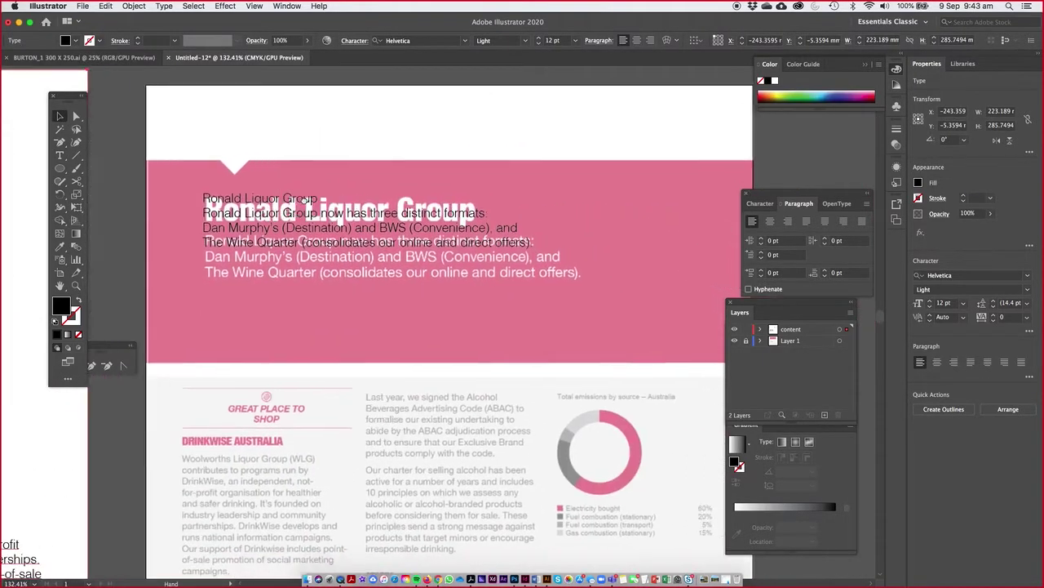
drag(278, 218, 273, 219)
click(260, 225)
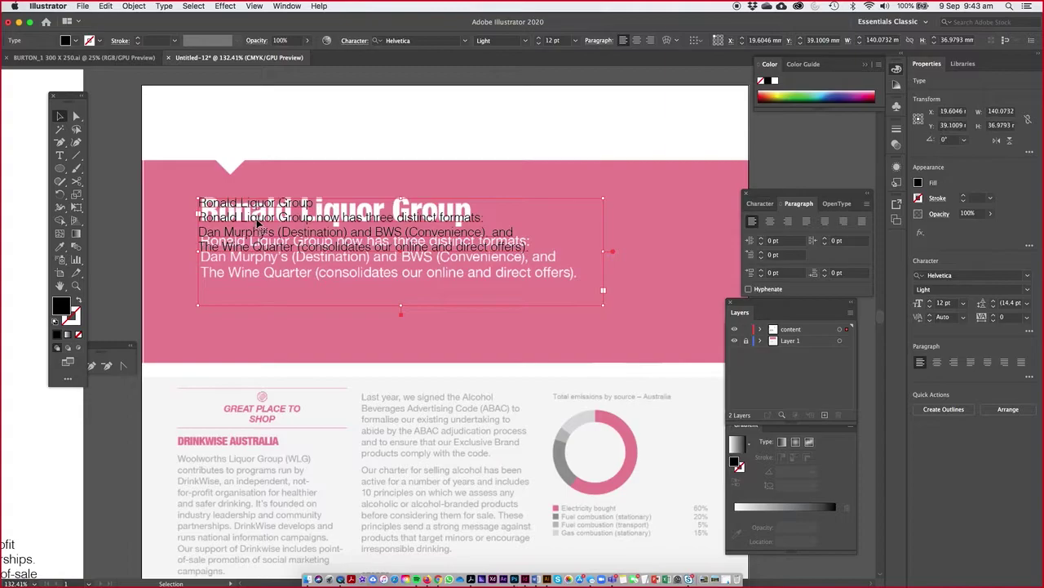
Step: Try the heading and introduction as point text above the banner, and delete that text object
triple_click(255, 218)
key(super+a)
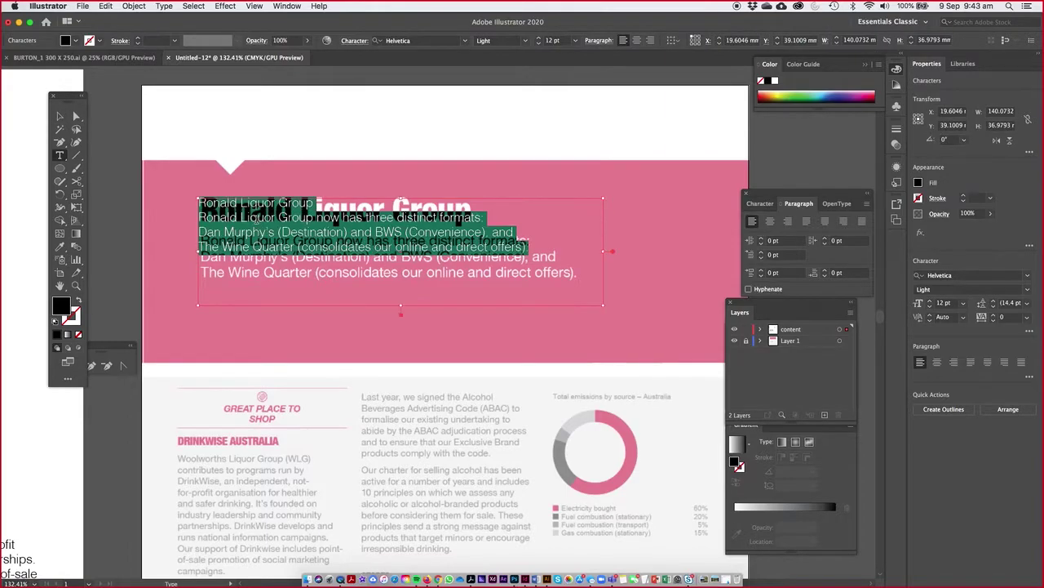
key(super+shift+a)
click(227, 113)
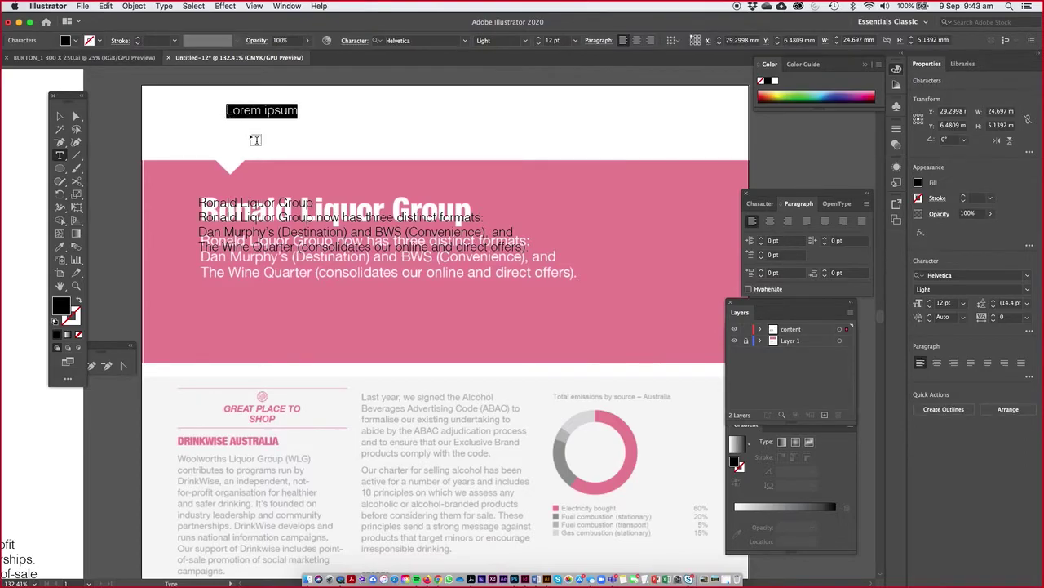
key(super+v)
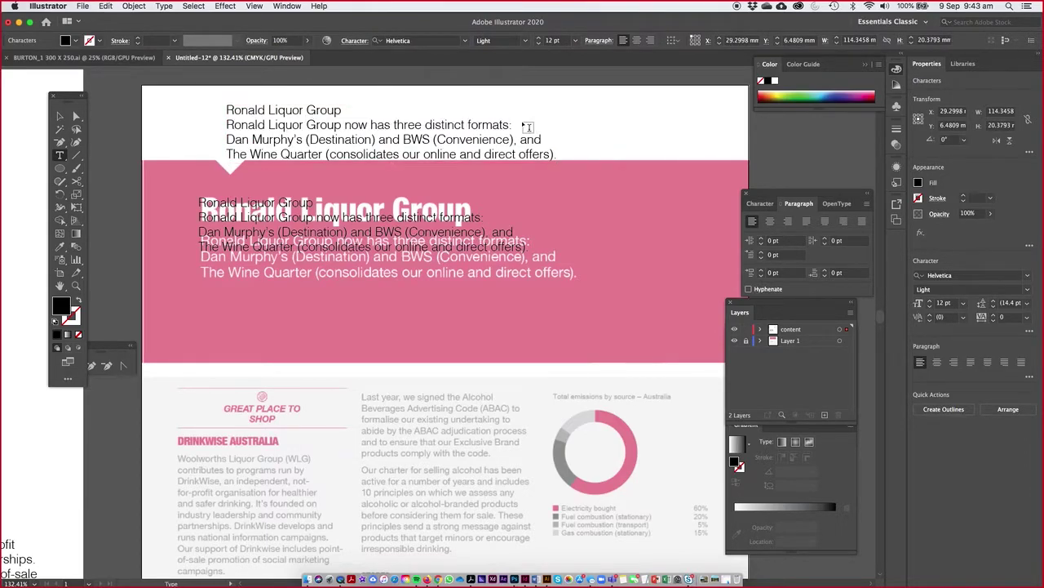
click(513, 124)
key(Escape)
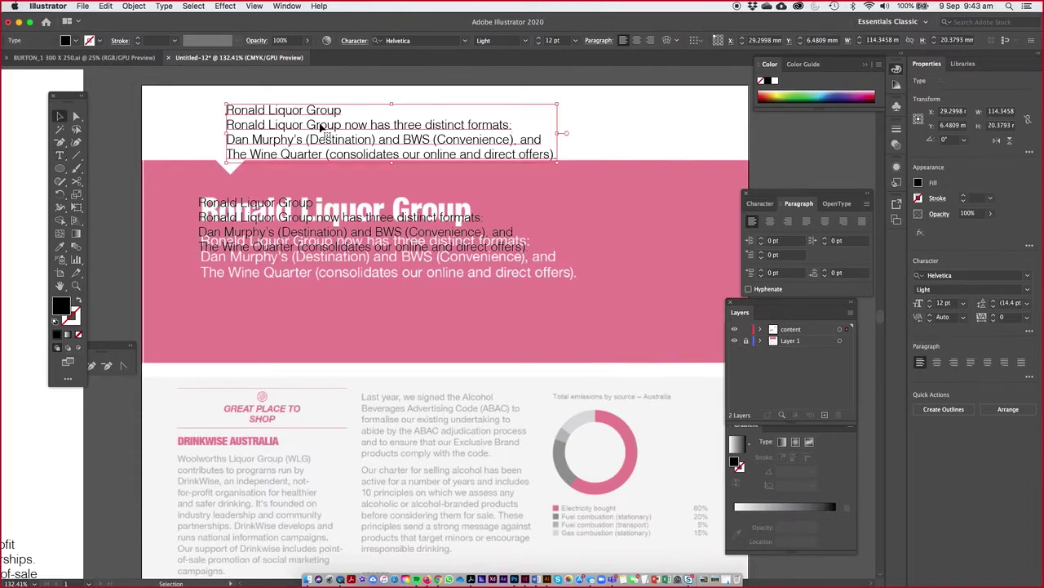
key(Delete)
Step: Set the Ronald Liquor Group heading in the banner frame to Helvetica Neue Condensed Black
click(273, 203)
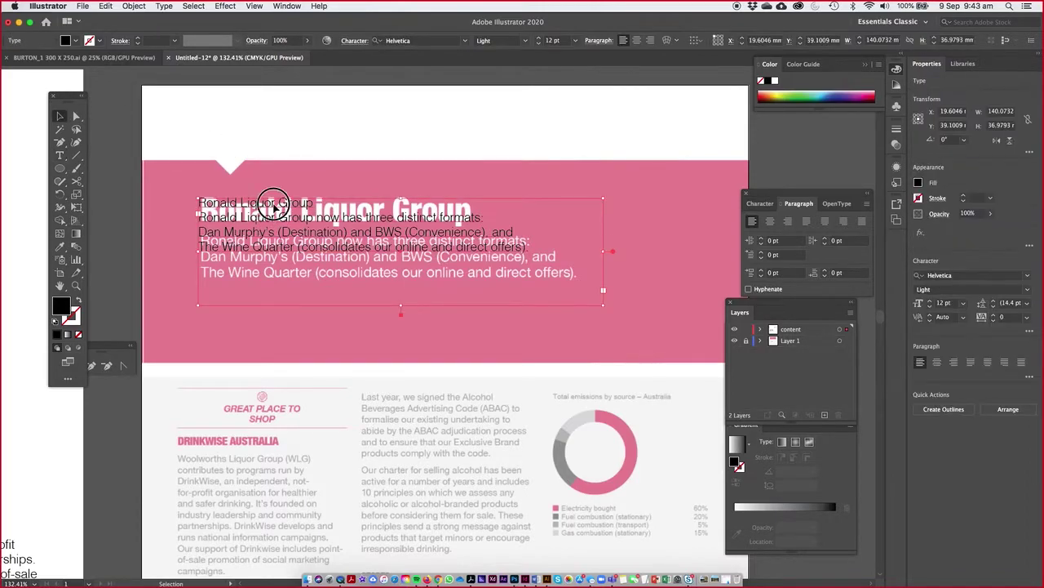
triple_click(273, 202)
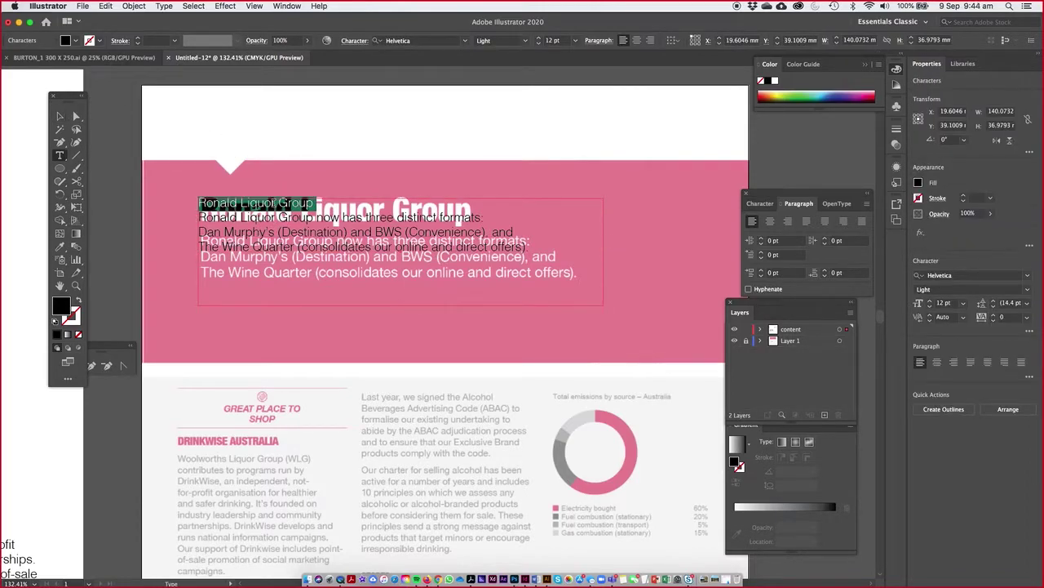
click(466, 42)
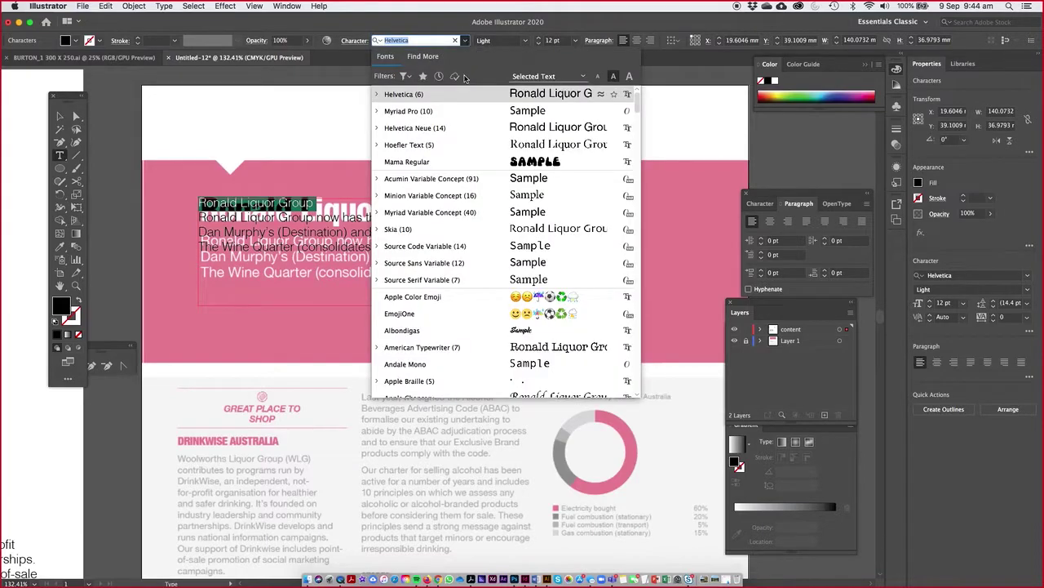
click(376, 95)
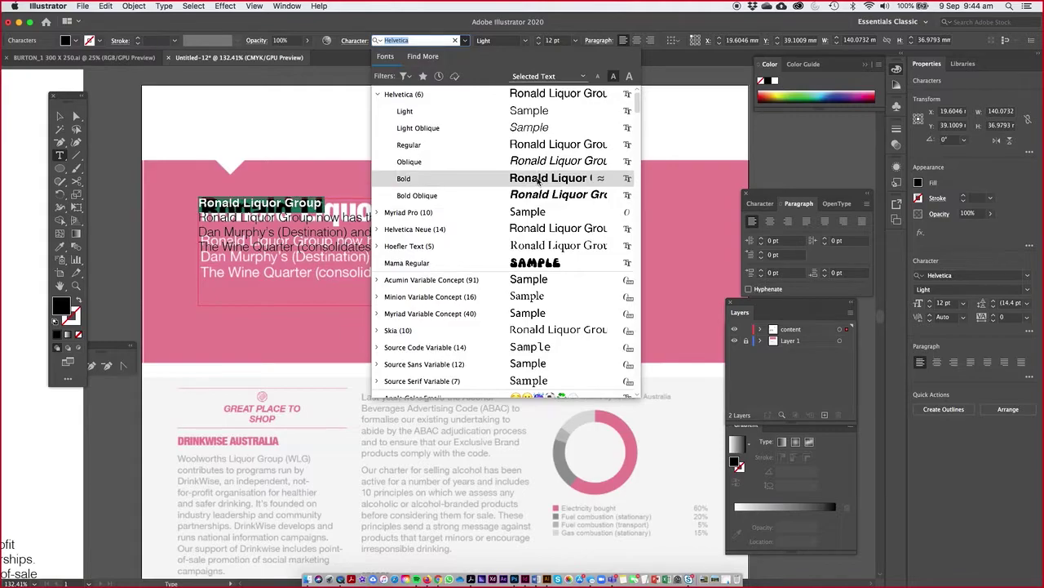
click(377, 229)
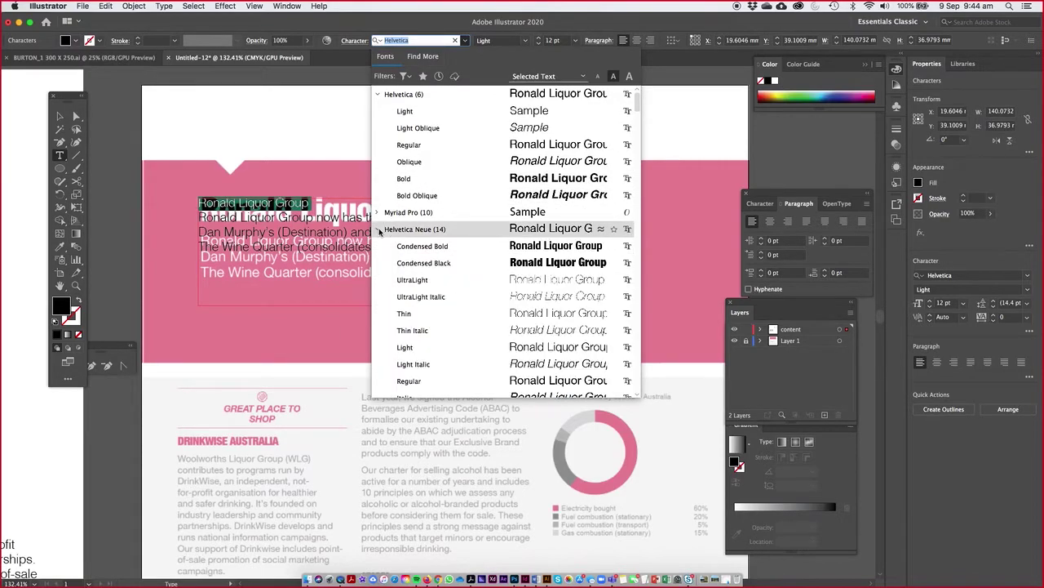
click(512, 263)
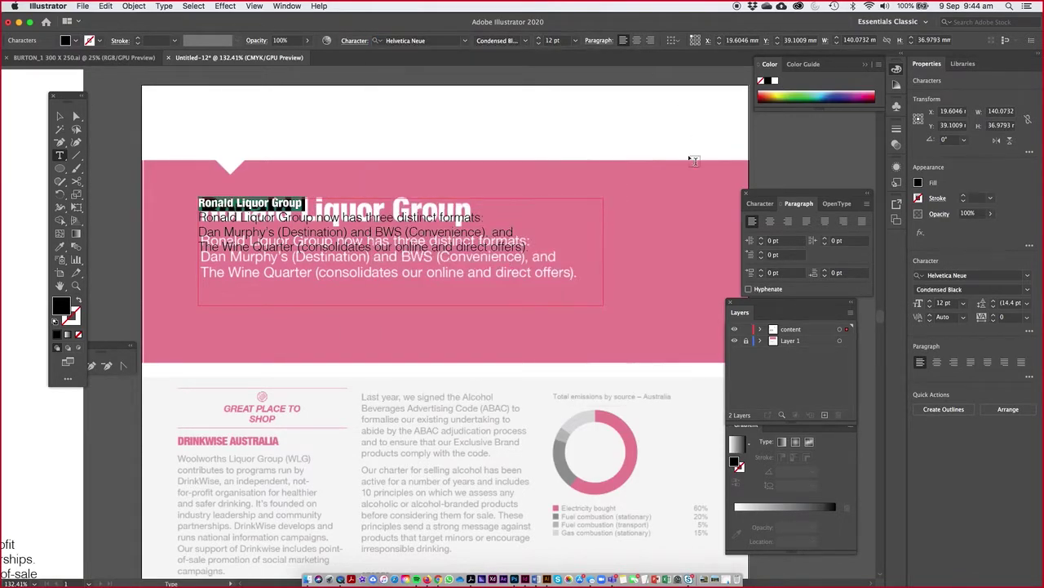
Step: Enlarge the banner heading to 32 pt to match the width of the reference heading
drag(778, 196, 677, 168)
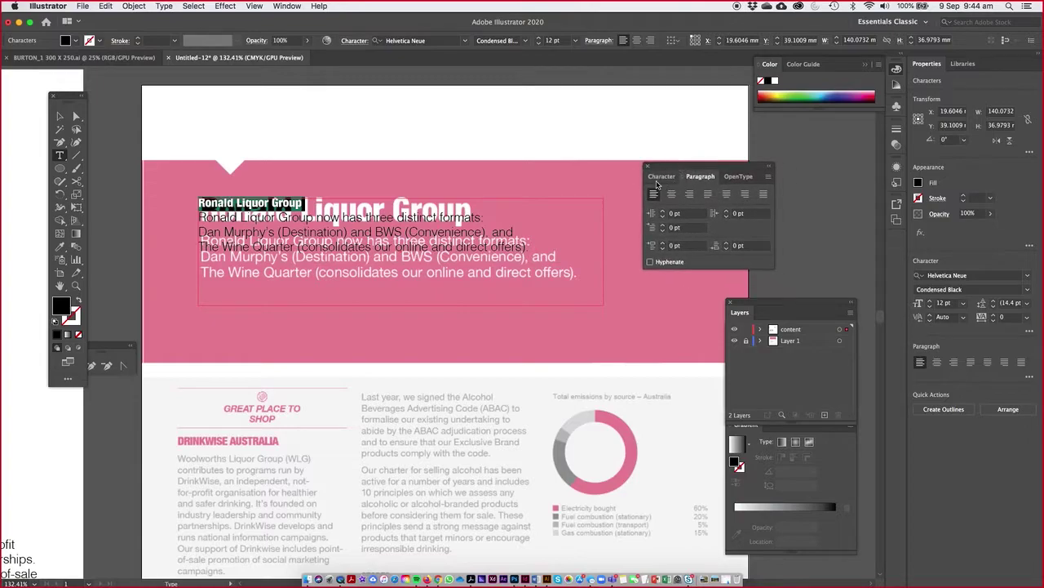
click(662, 176)
click(662, 222)
click(662, 222)
click(662, 222)
click(663, 222)
click(663, 222)
click(663, 221)
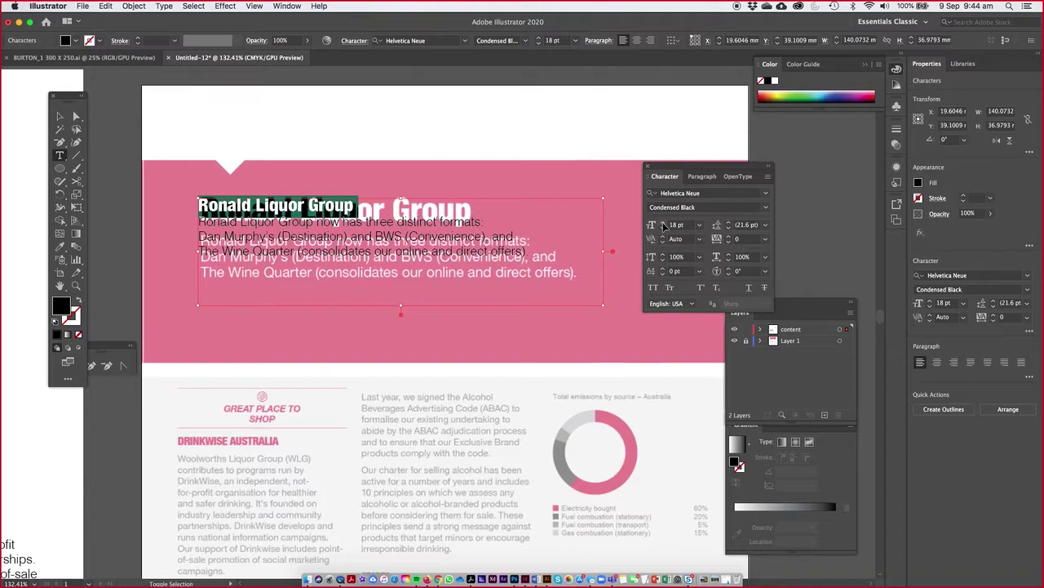
click(663, 224)
click(662, 224)
click(663, 224)
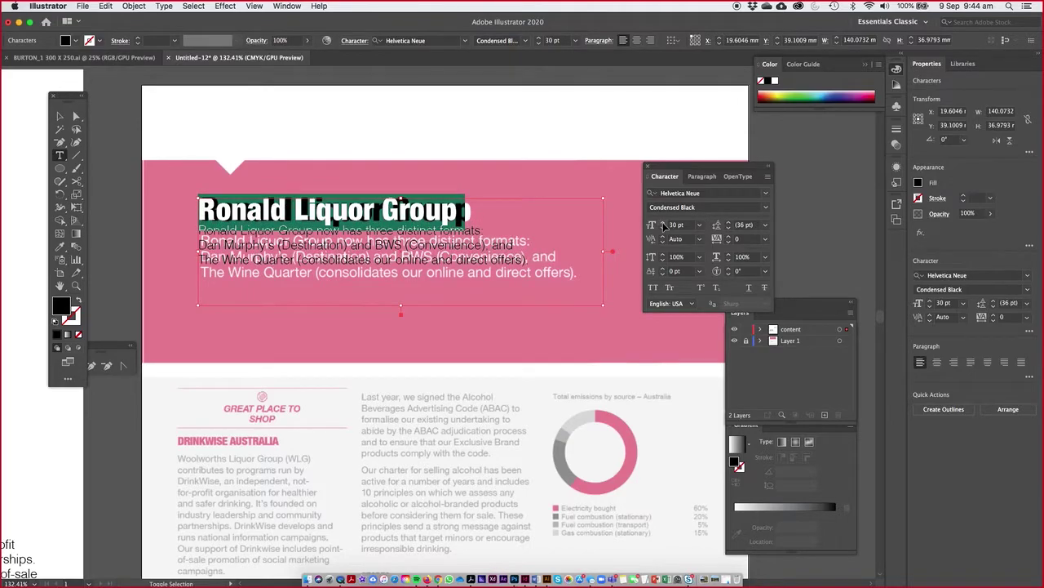
click(662, 224)
Step: Set the three introduction lines below the banner heading to Helvetica Bold
click(480, 234)
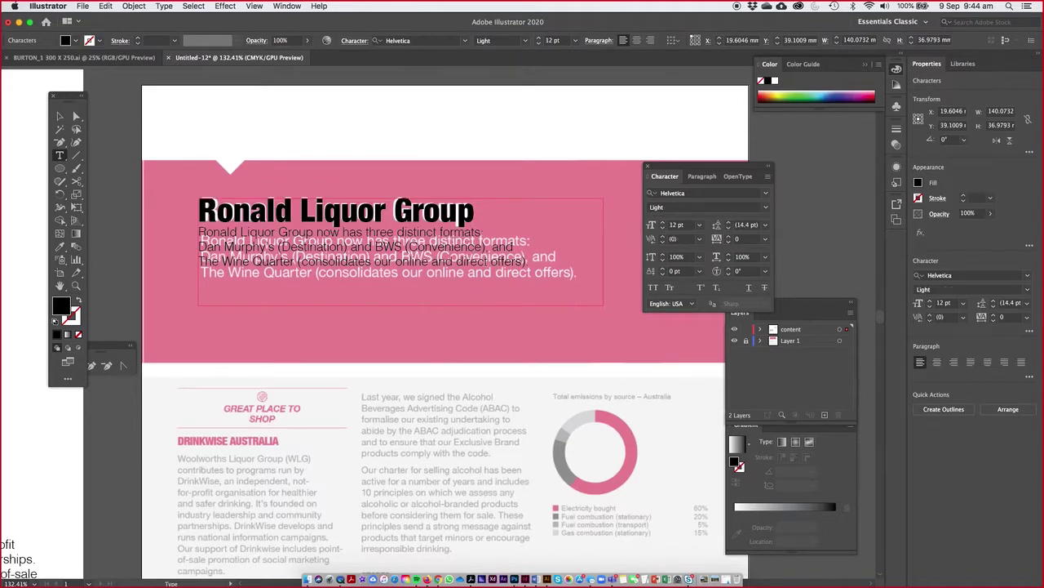
drag(531, 271, 198, 232)
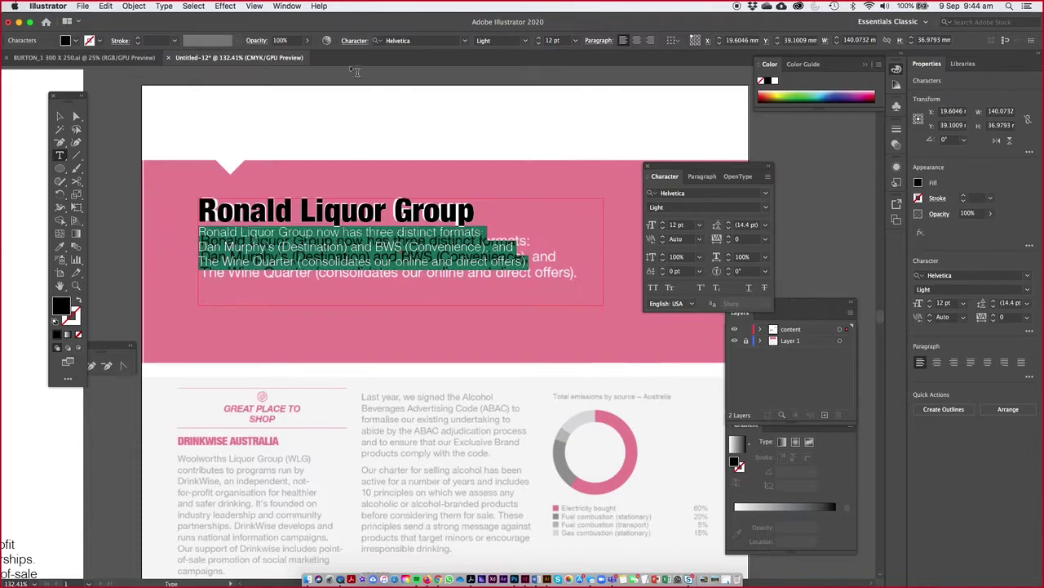
click(767, 207)
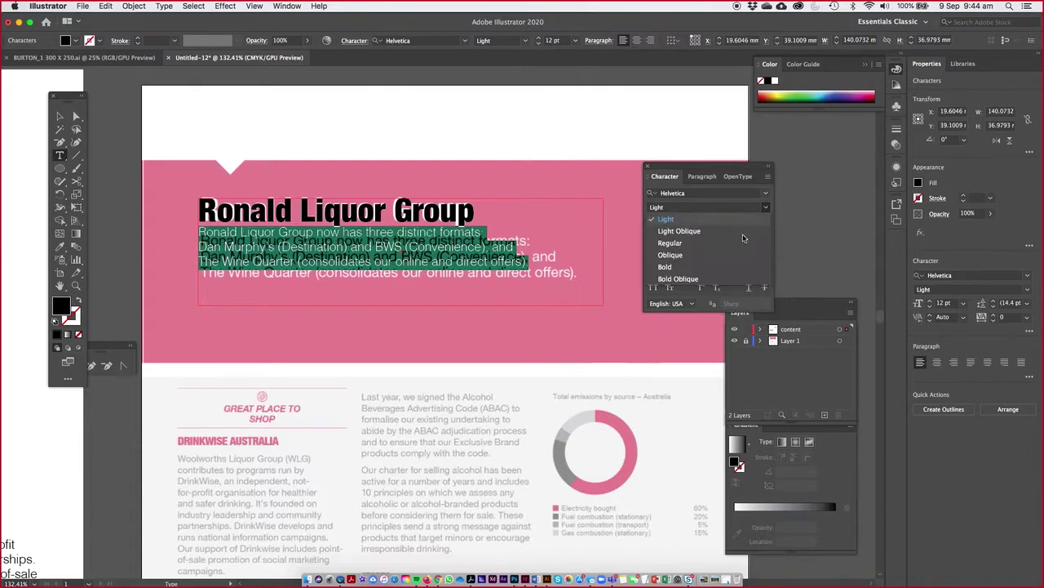
click(667, 266)
click(316, 206)
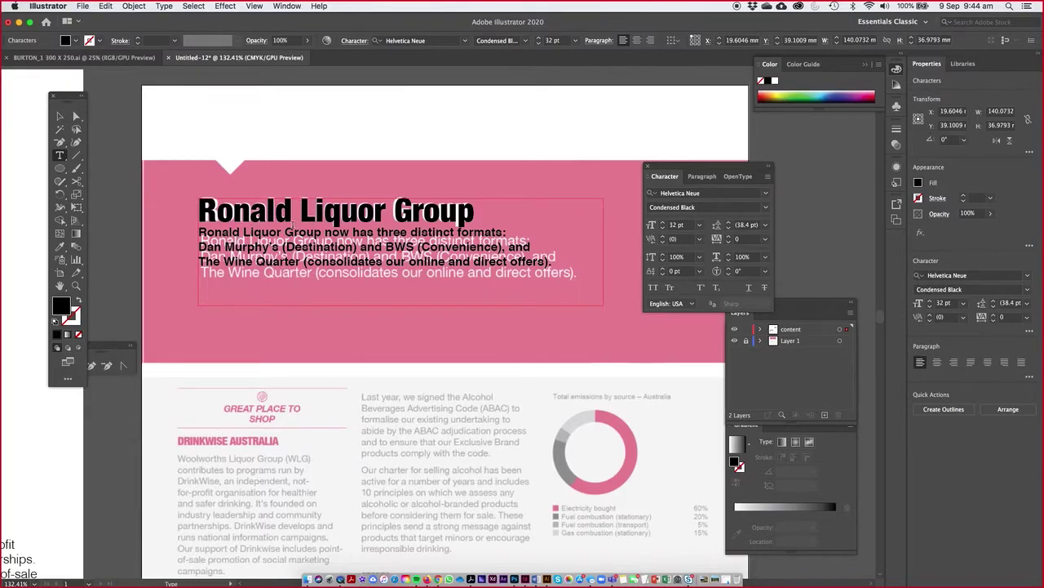
Step: Show the hidden characters in the text
drag(267, 212, 317, 211)
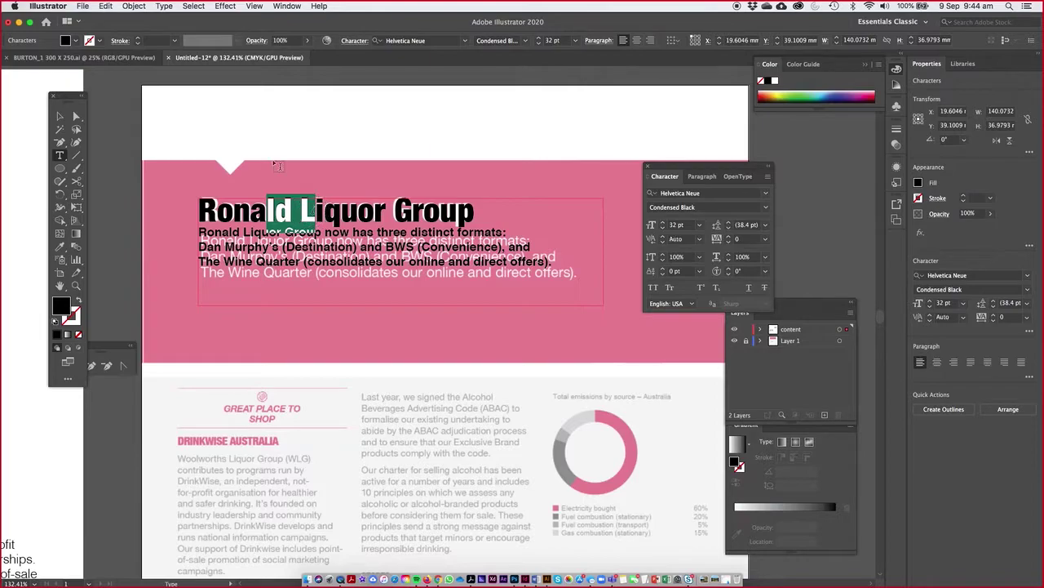
click(164, 7)
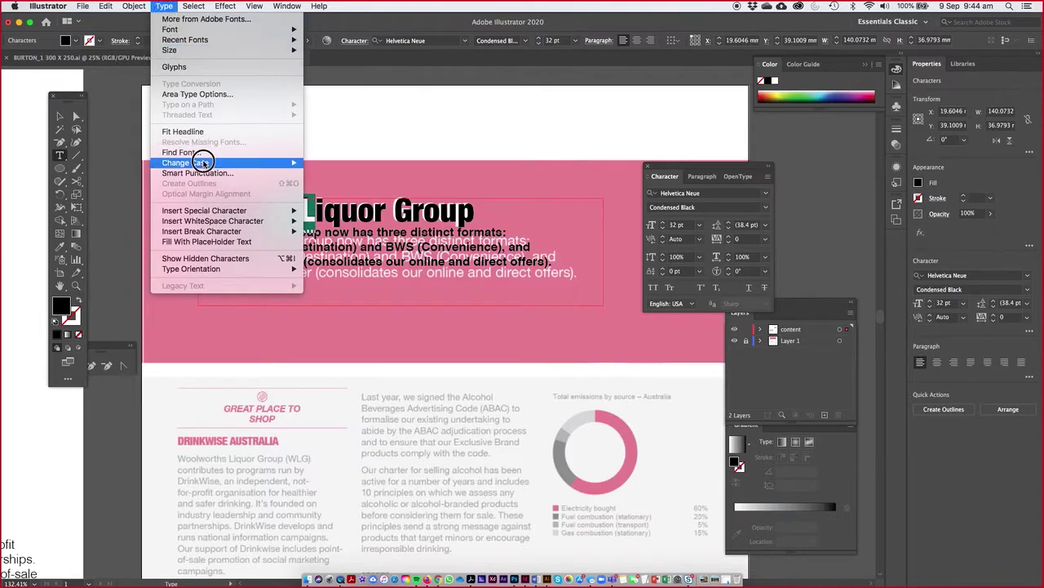
click(206, 258)
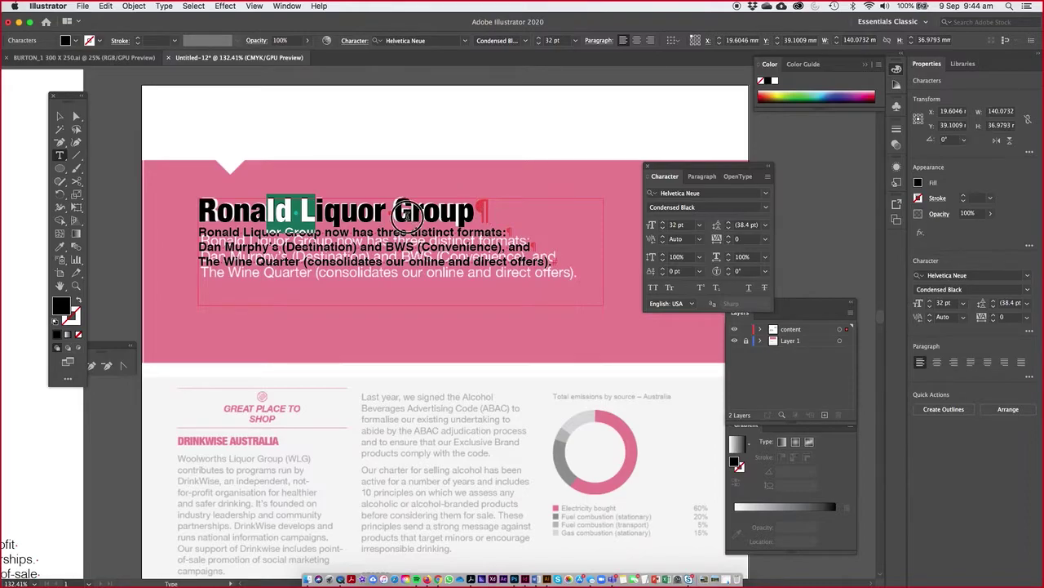
Step: Set the space after the Ronald Liquor Group heading paragraph to 8 pt
drag(413, 211, 329, 211)
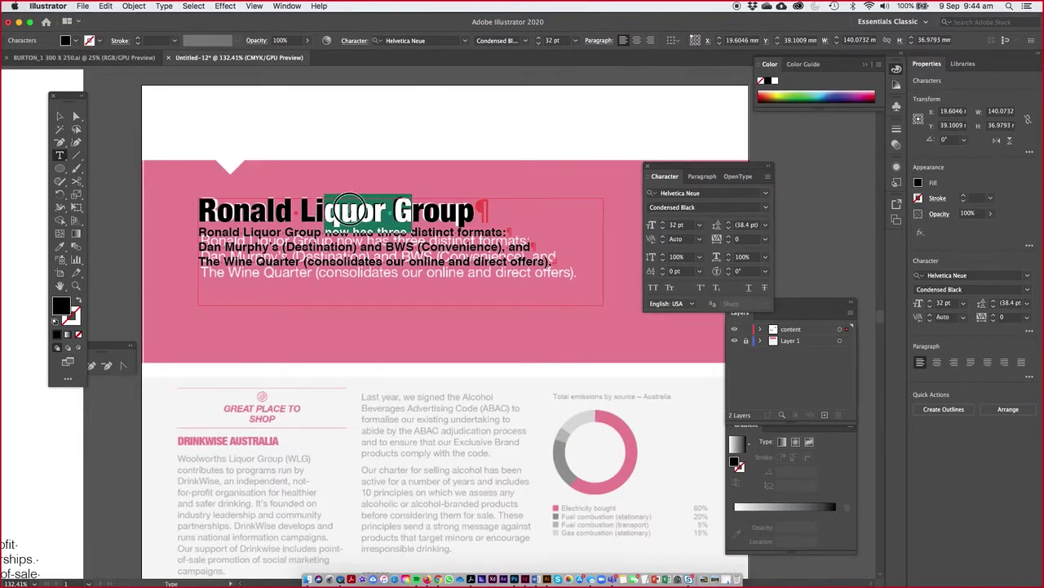
click(333, 210)
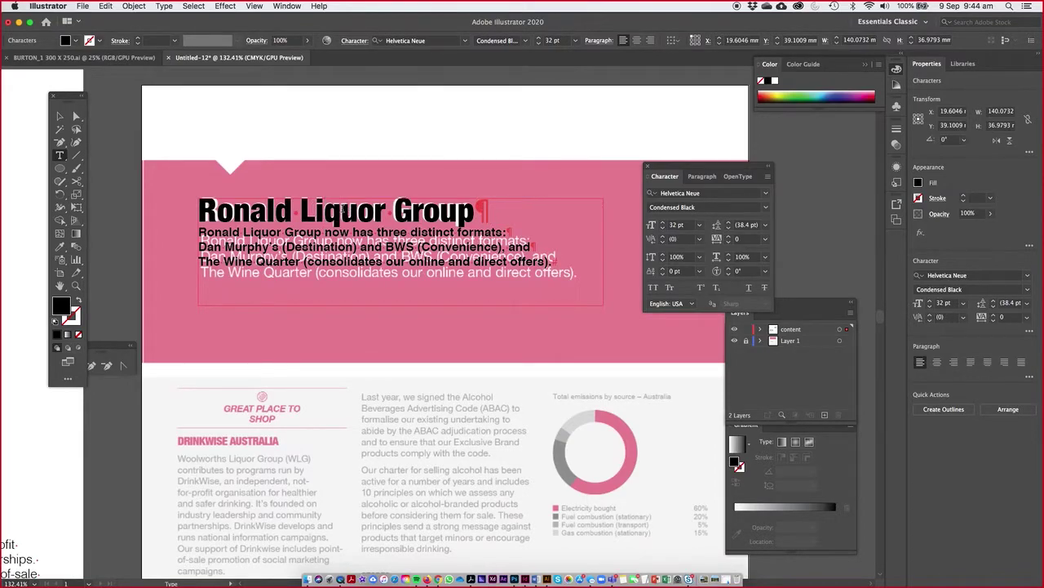
click(702, 176)
click(726, 243)
click(726, 243)
click(726, 243)
click(726, 243)
click(726, 243)
click(727, 243)
click(727, 243)
click(726, 243)
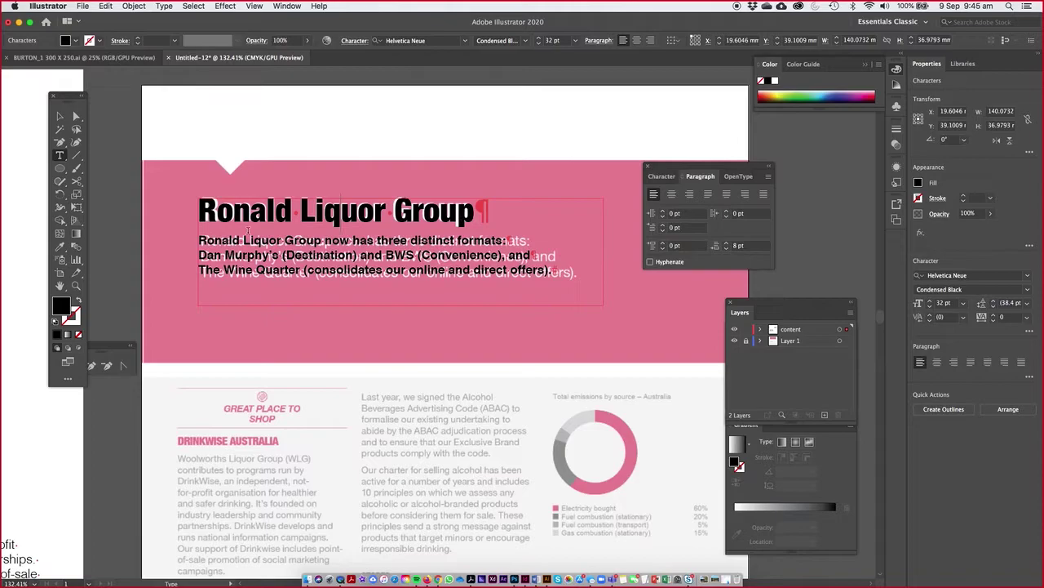
Step: Set the three introduction lines below the heading to 13 pt with 16 pt leading
drag(200, 240, 716, 285)
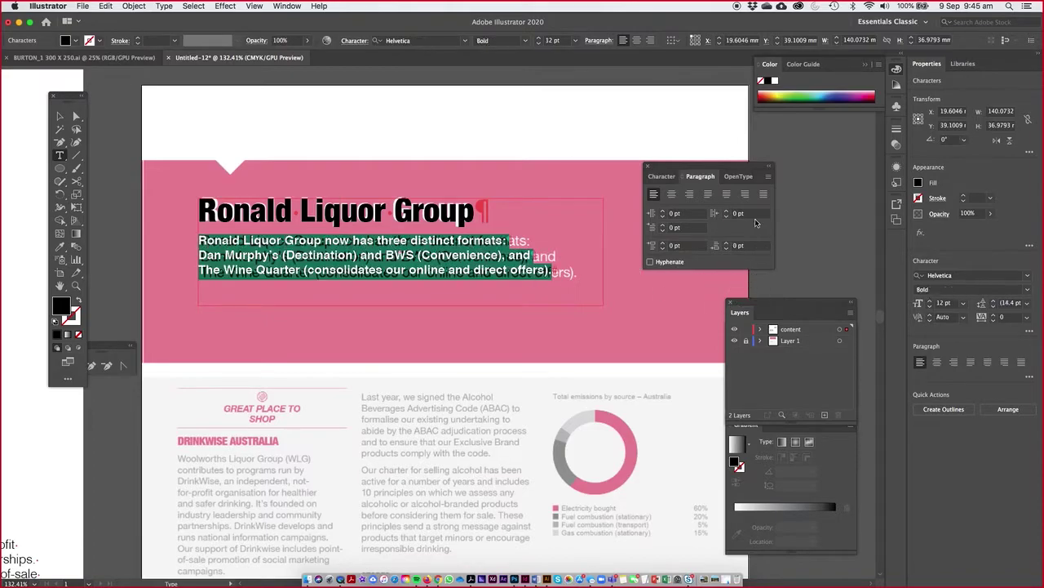
click(668, 176)
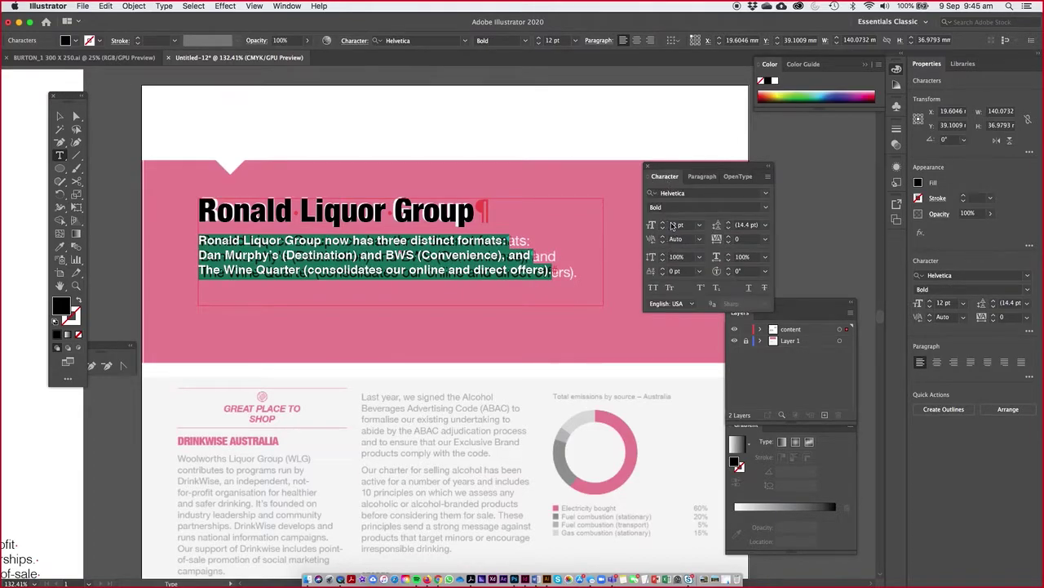
click(728, 222)
click(729, 223)
click(729, 223)
click(729, 223)
click(729, 223)
click(729, 223)
click(729, 223)
click(728, 223)
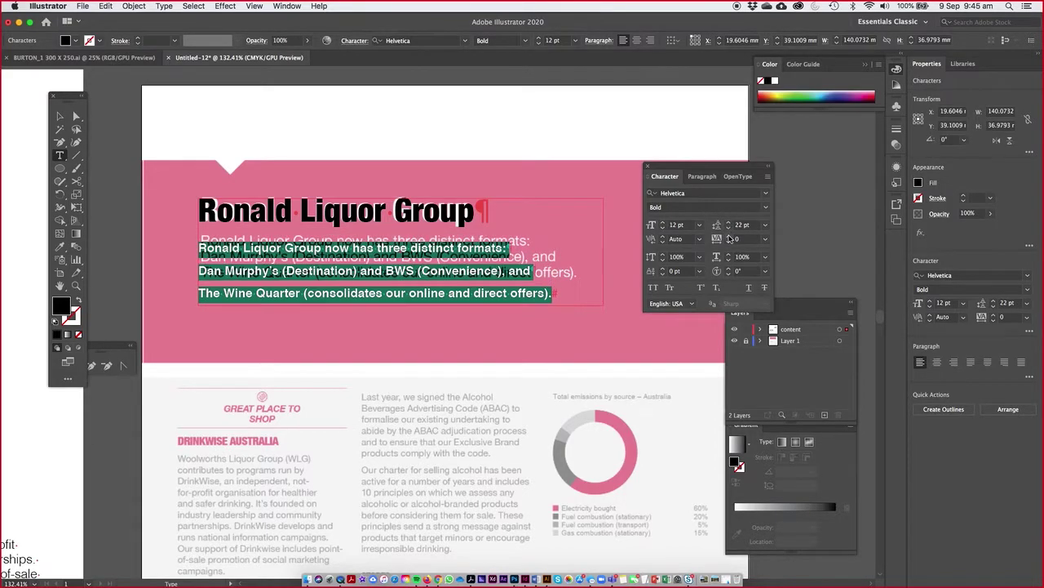
click(728, 229)
click(728, 229)
click(728, 228)
click(728, 228)
click(729, 228)
click(729, 229)
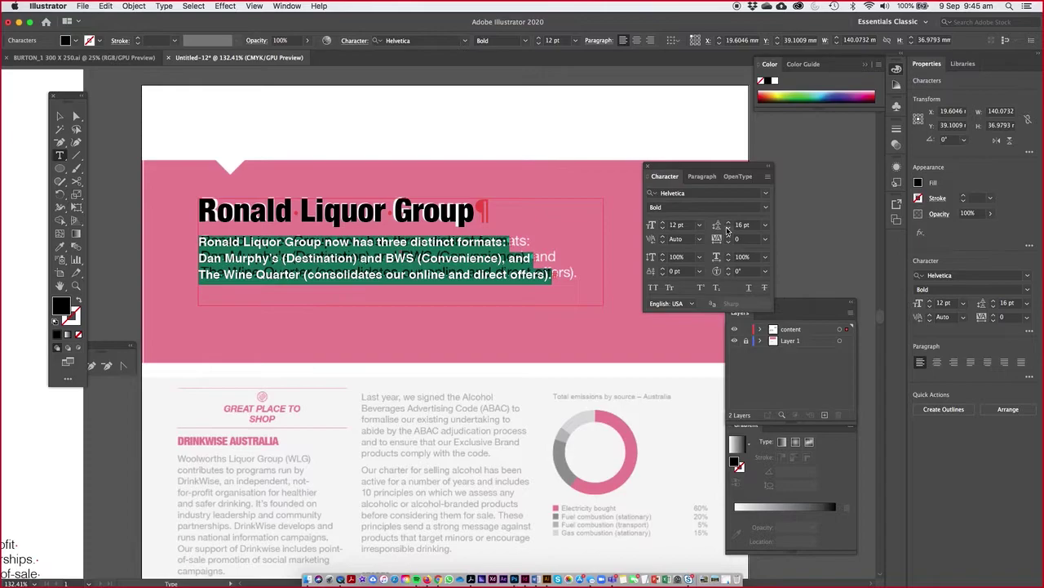
click(728, 228)
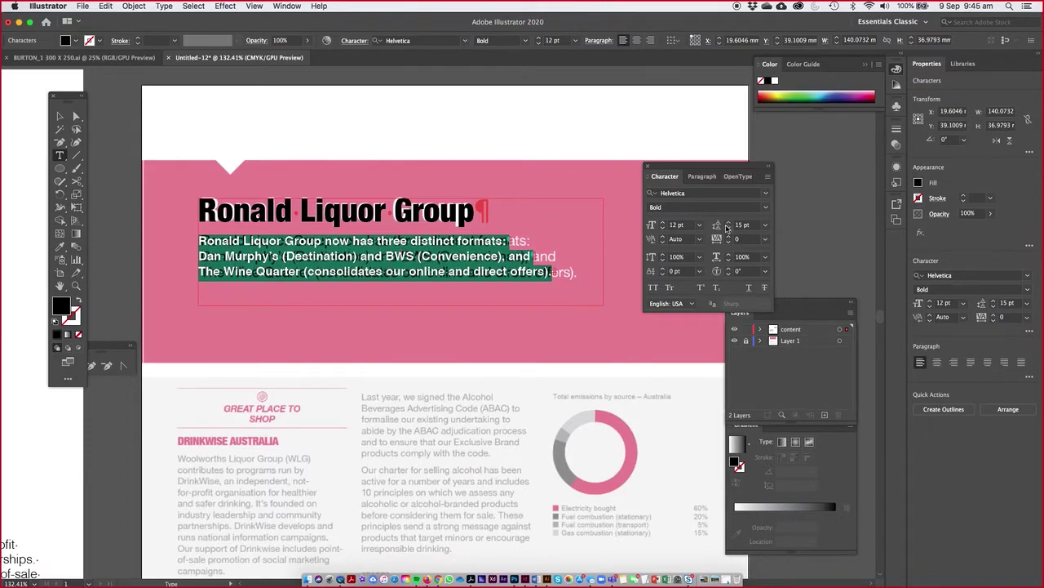
click(662, 221)
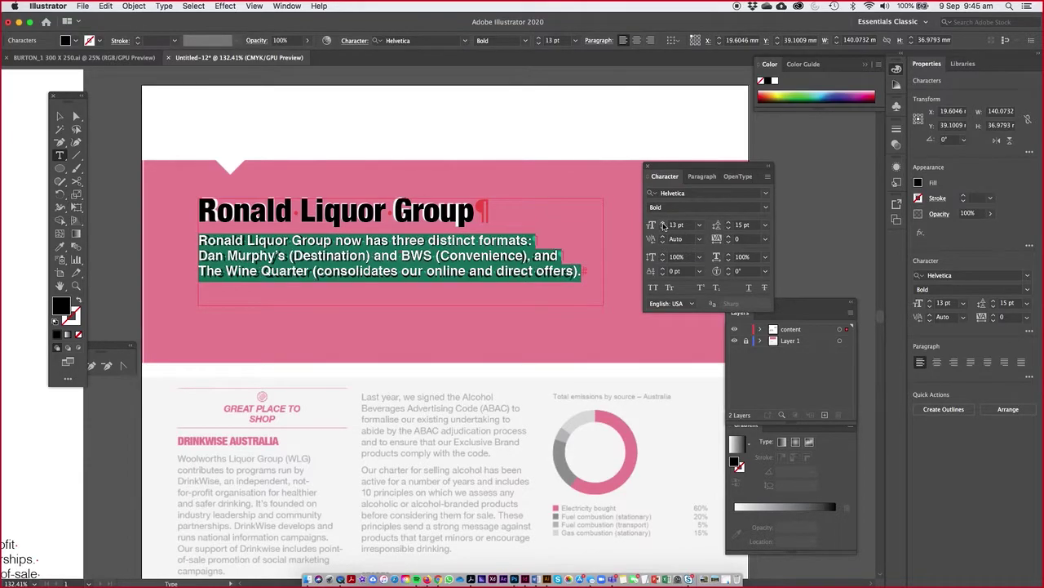
click(729, 221)
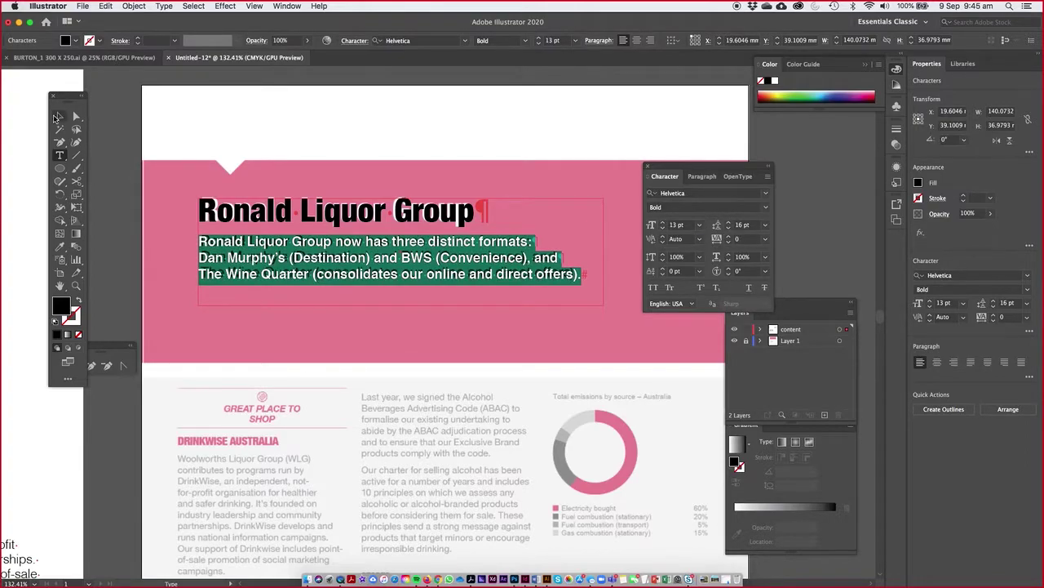
Step: Recolor all the text in the banner frame white
click(276, 230)
key(super+a)
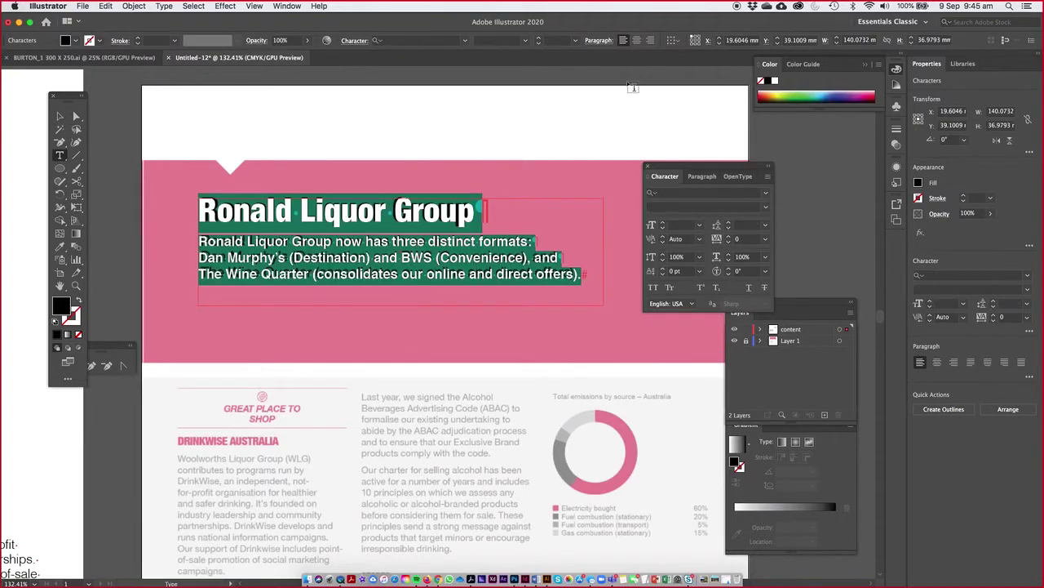
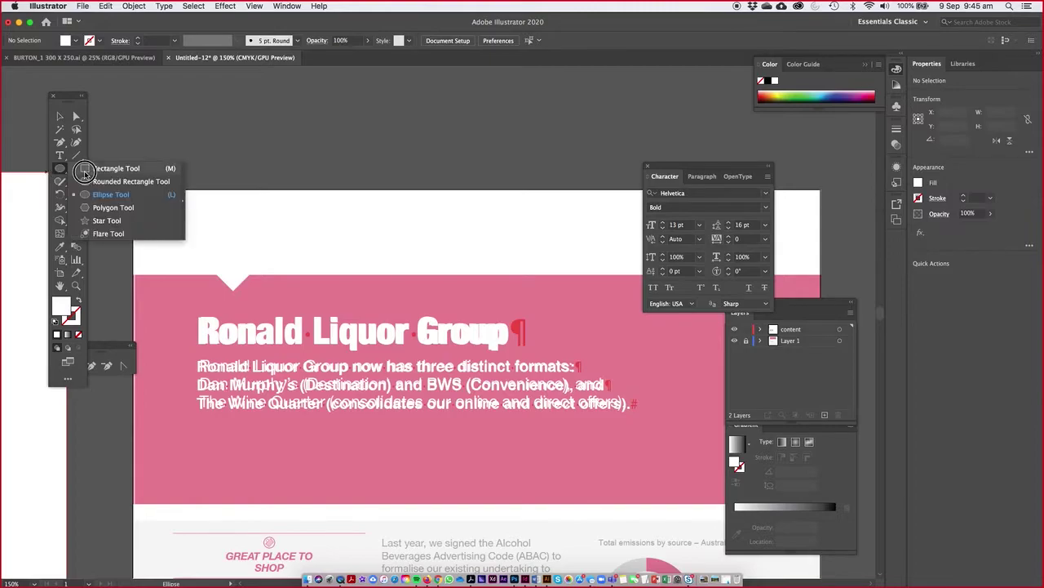
Step: Draw a rectangle about 210 by 70 mm over the pink reference banner and swap its fill and stroke to see through it
drag(135, 274, 647, 504)
drag(294, 380, 433, 359)
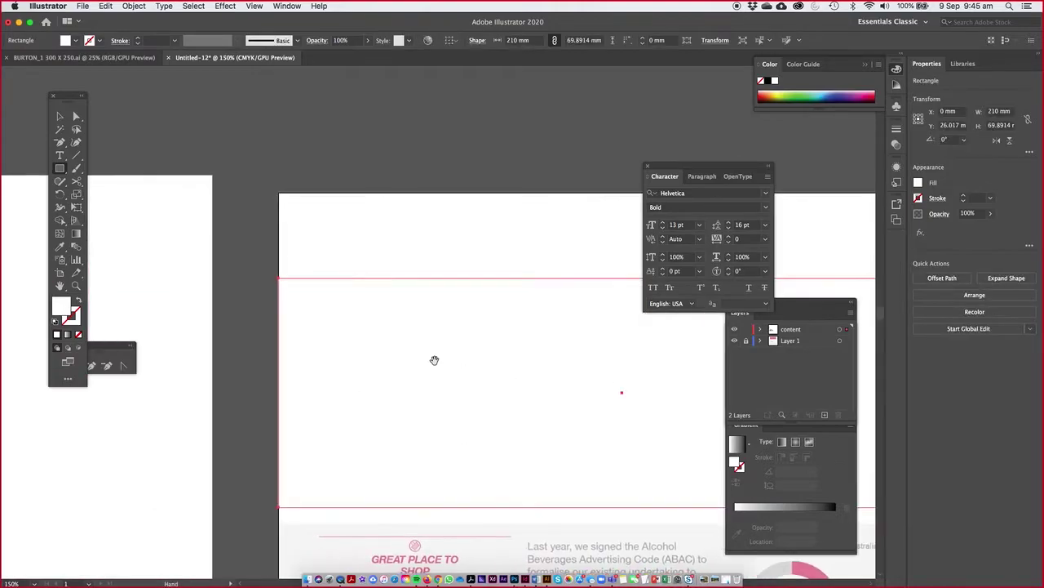
click(77, 302)
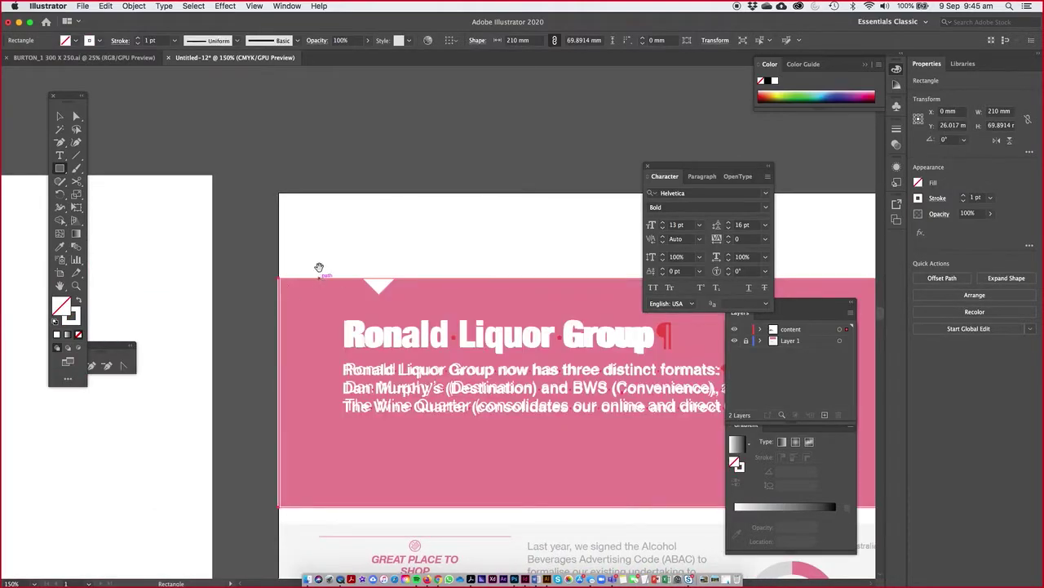
Step: Add anchor points along the rectangle's upper edge at the reference notch and pull the middle one down about 5 mm to form the V
scroll(319, 267, up, 4)
click(59, 143)
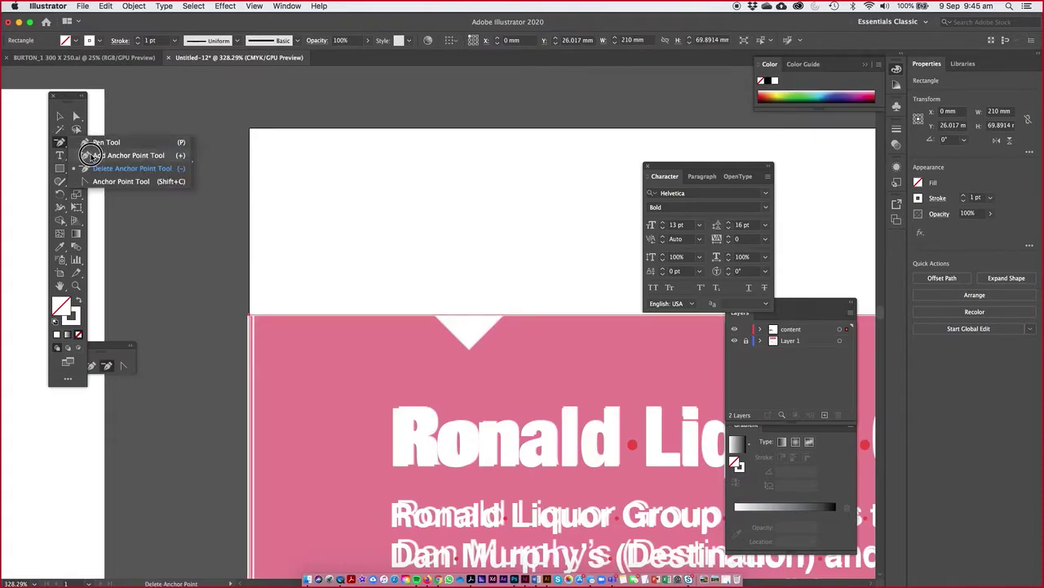
click(127, 155)
click(434, 315)
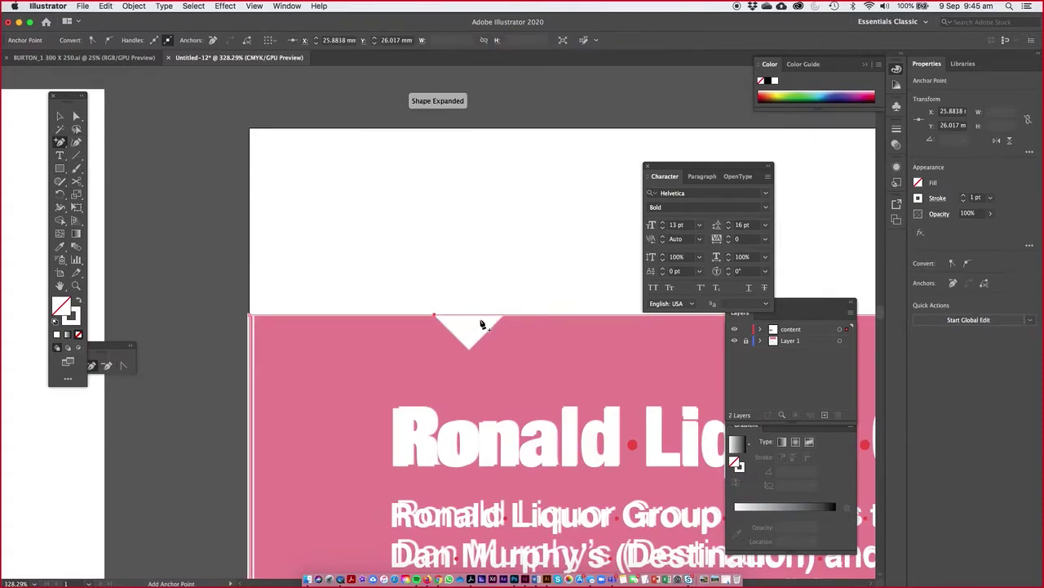
click(506, 315)
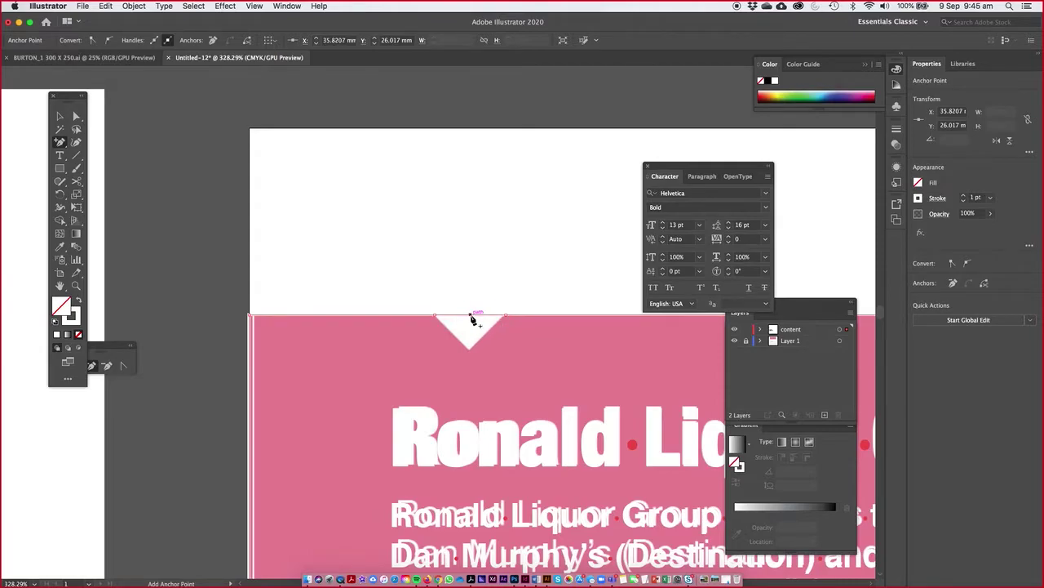
click(77, 117)
drag(470, 315, 470, 351)
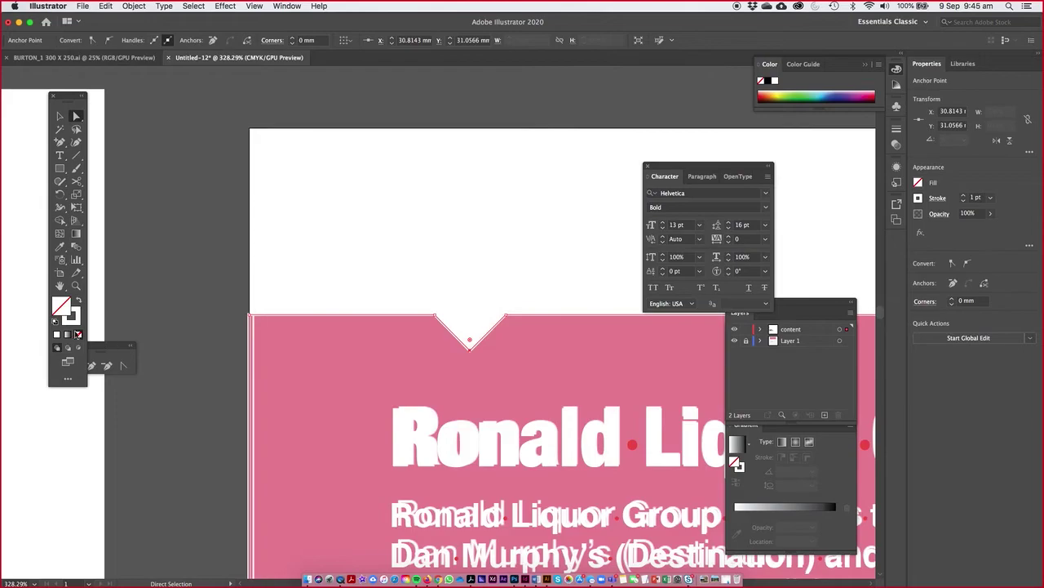
Step: Give the notched banner shape a dark red swatch fill without a stroke and send it behind the heading text
click(79, 301)
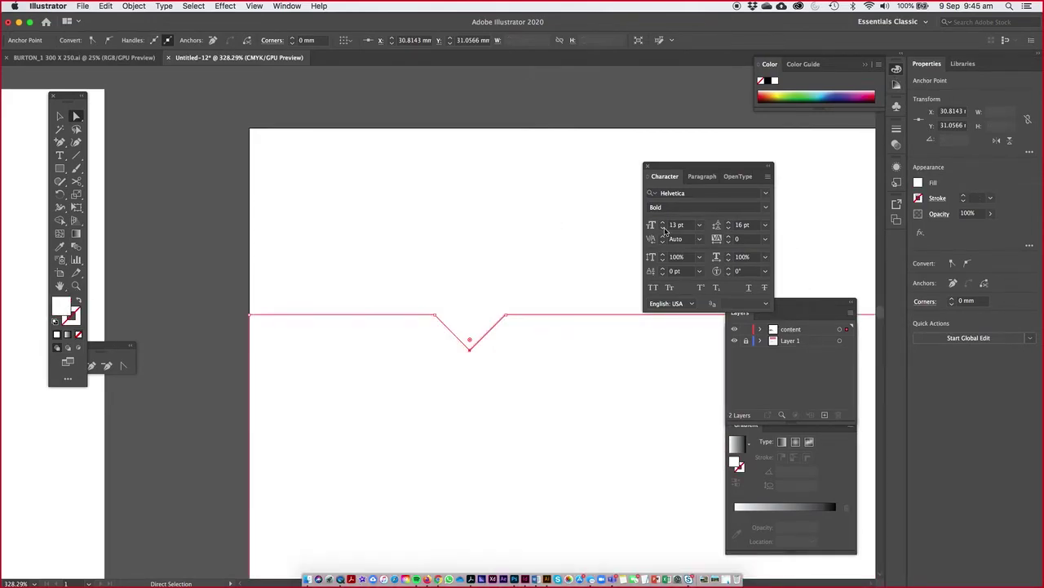
click(287, 7)
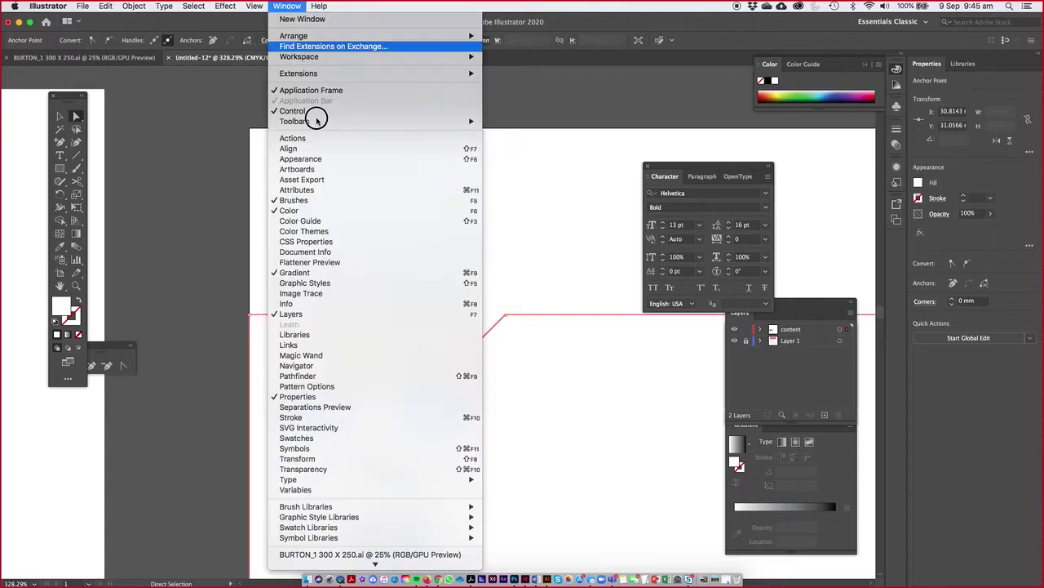
click(309, 438)
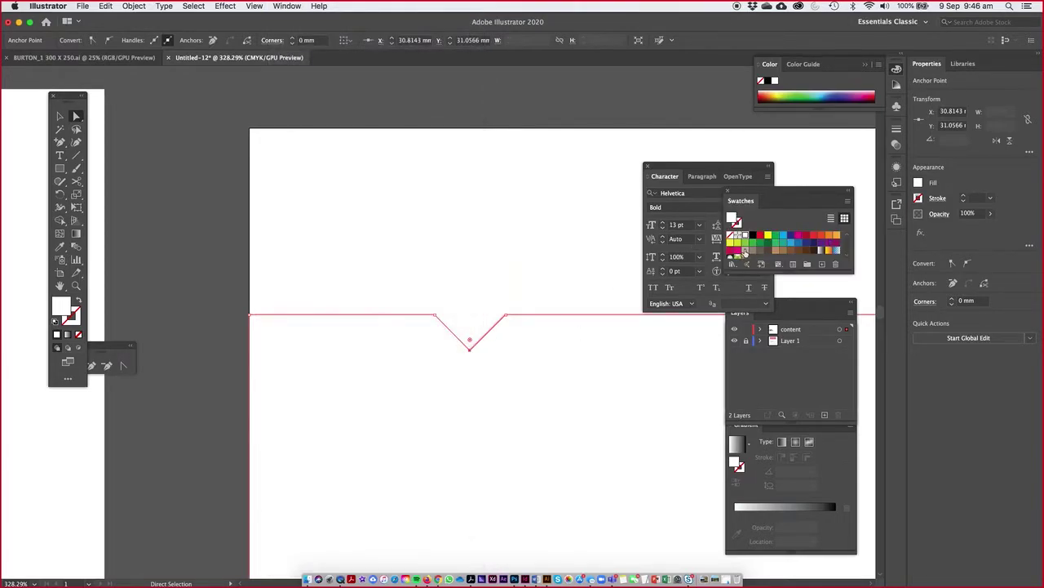
click(805, 237)
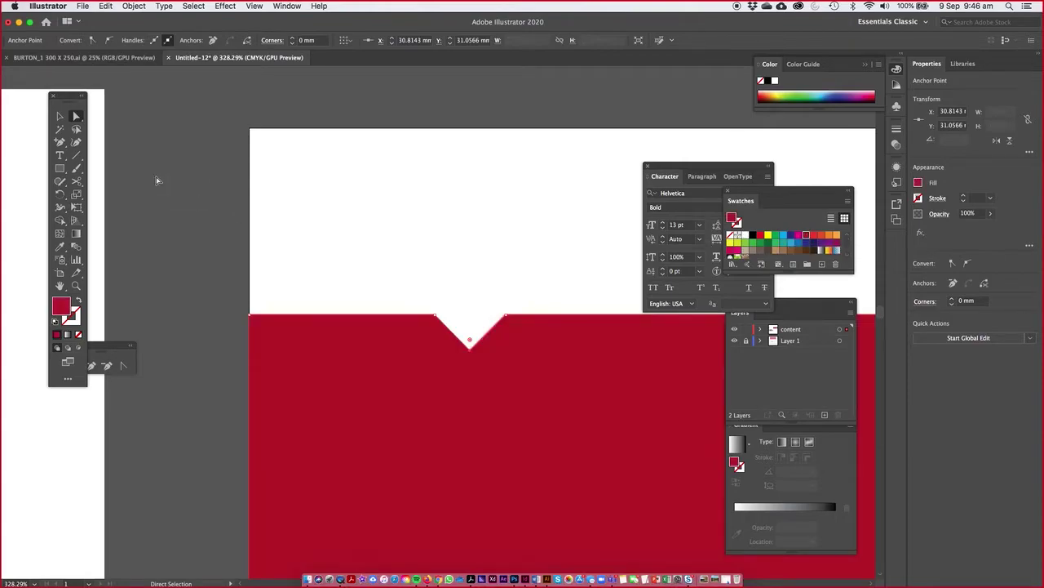
click(59, 116)
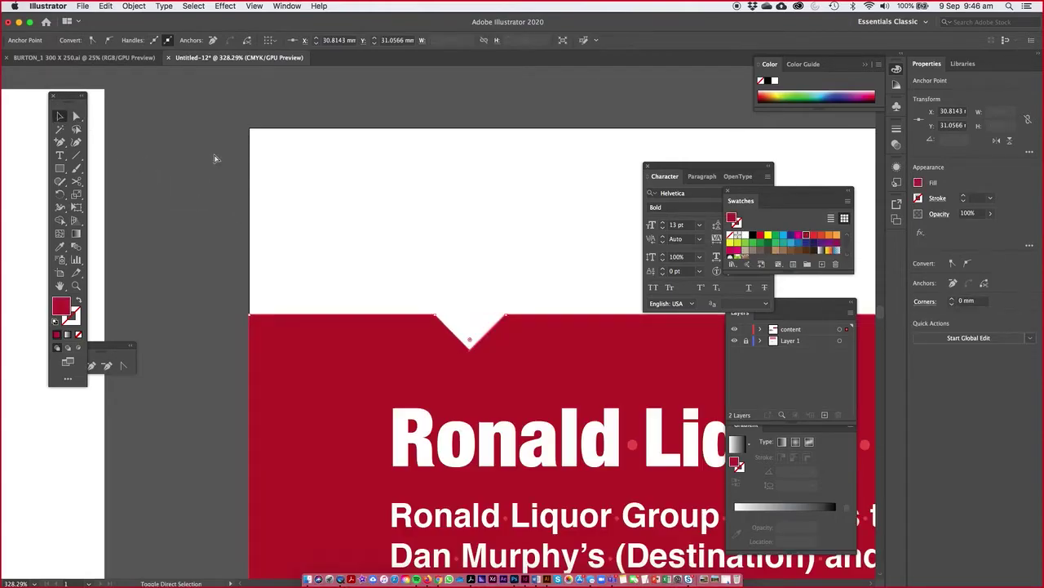
Step: Draw a horizontal line about 60 mm long over the reference rule above Great Place to Shop
key(super+minus)
key(super+minus)
key(super+minus)
key(super+minus)
key(super+minus)
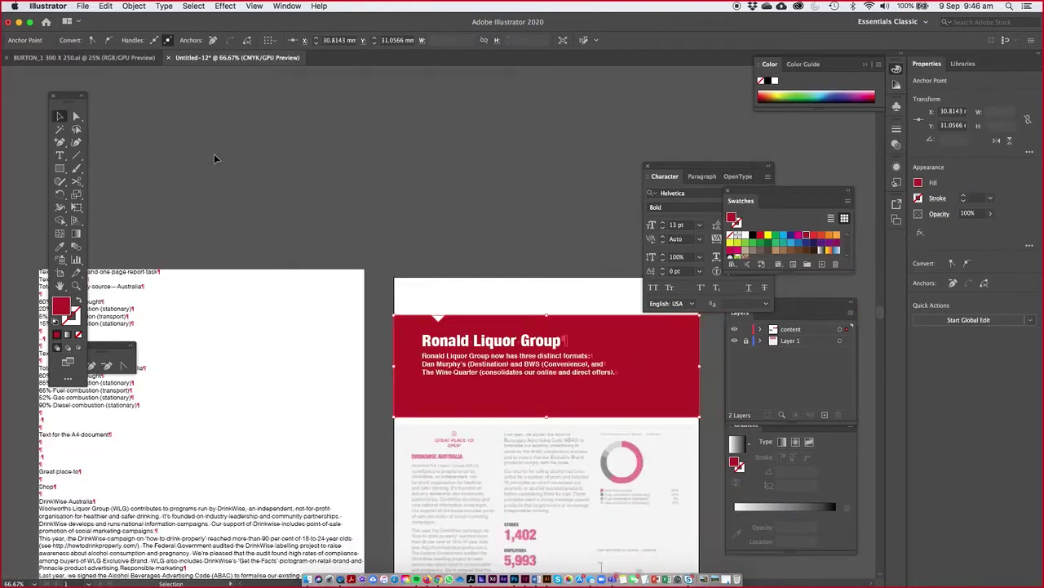
drag(454, 338, 306, 137)
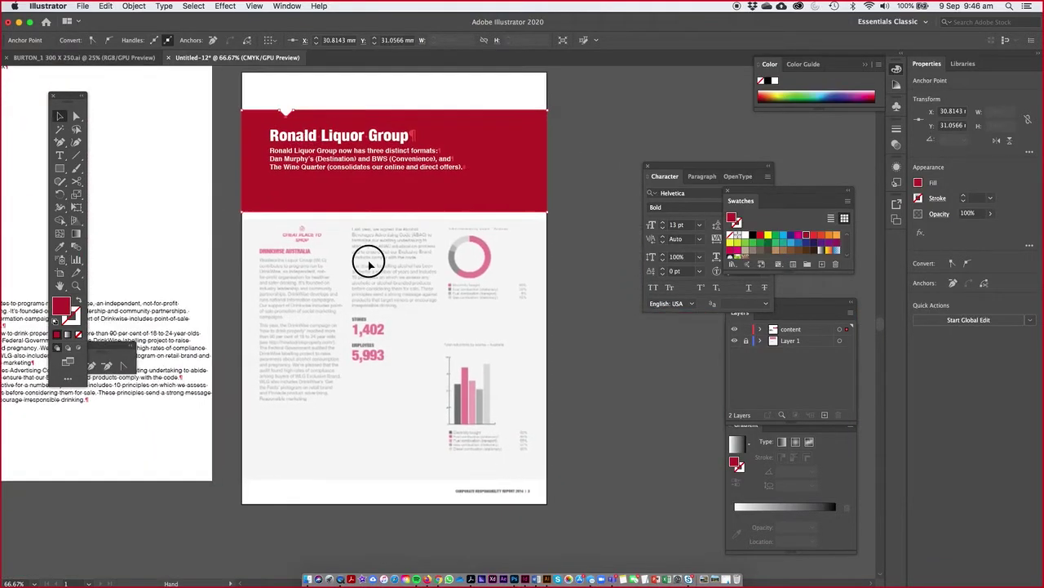
drag(310, 237, 319, 236)
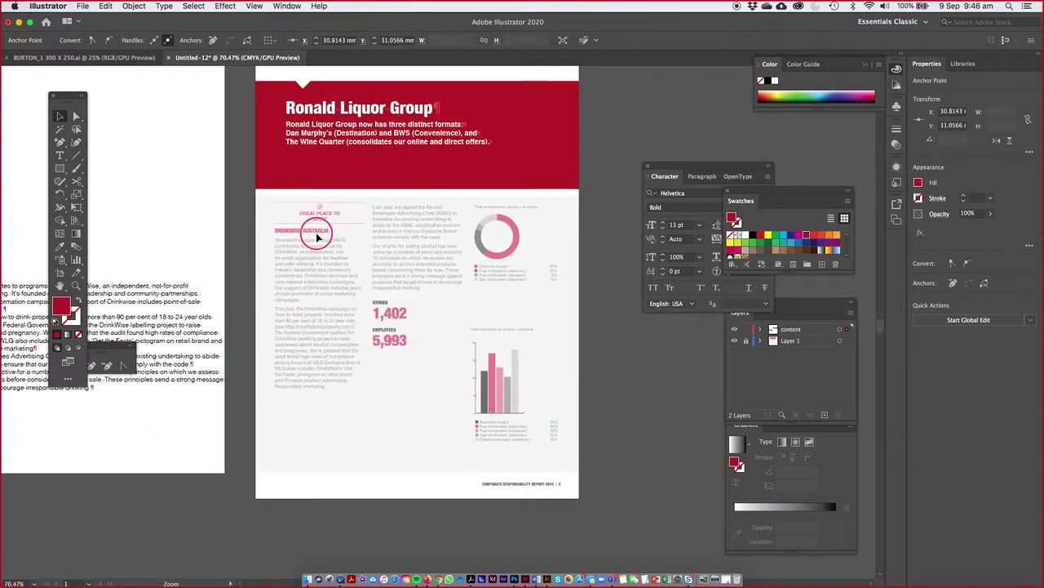
click(361, 268)
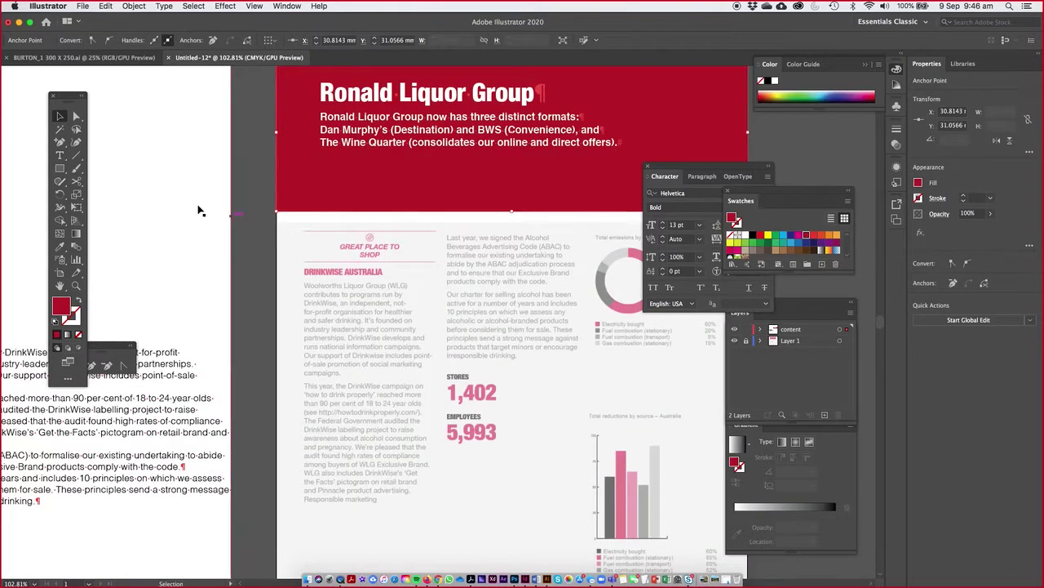
drag(334, 233, 399, 247)
key(backslash)
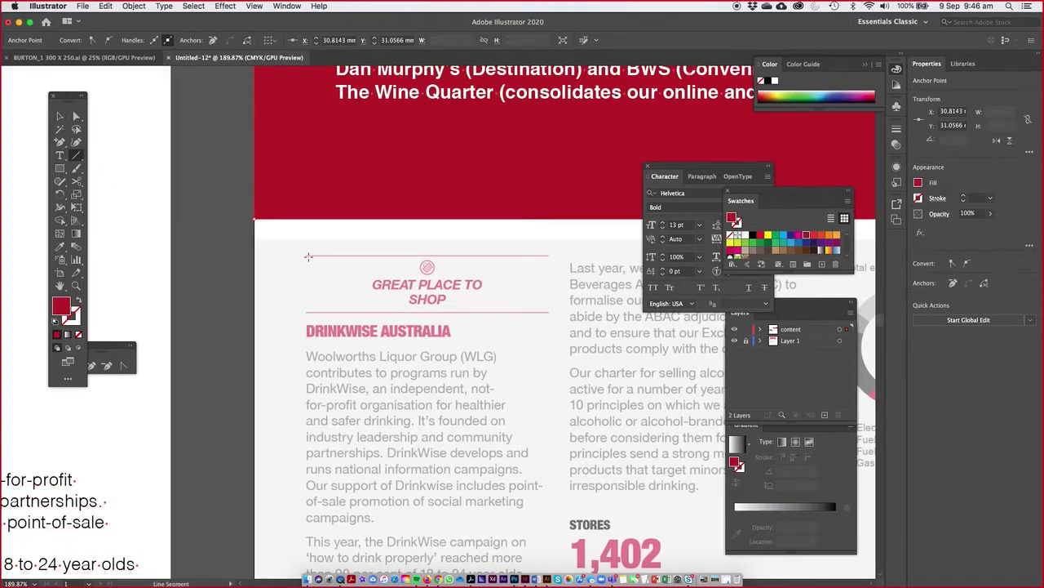
drag(307, 255, 555, 257)
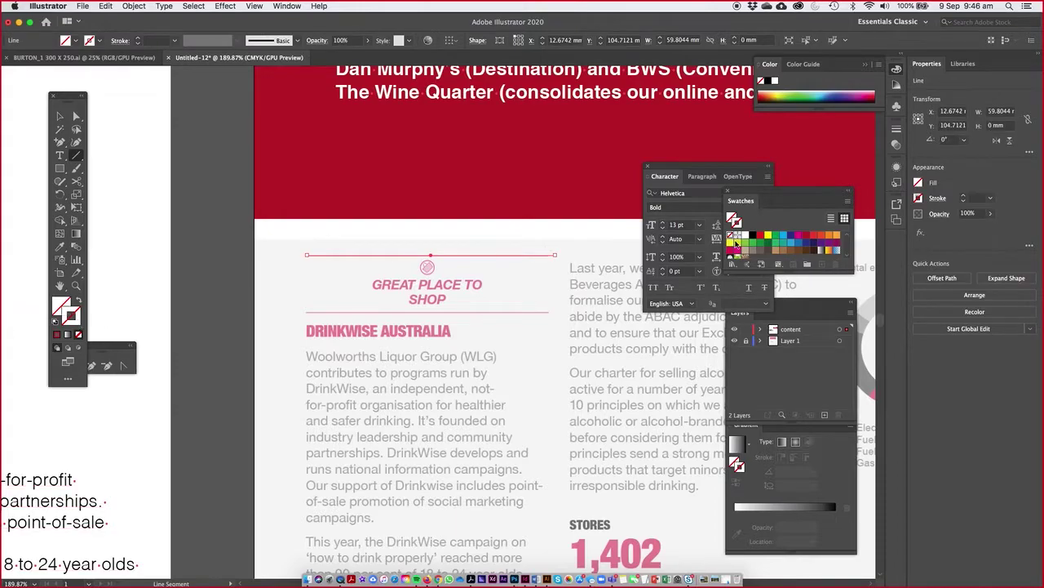
Step: Give the line a 0.5 pt stroke in the banner's dark red swatch
click(806, 236)
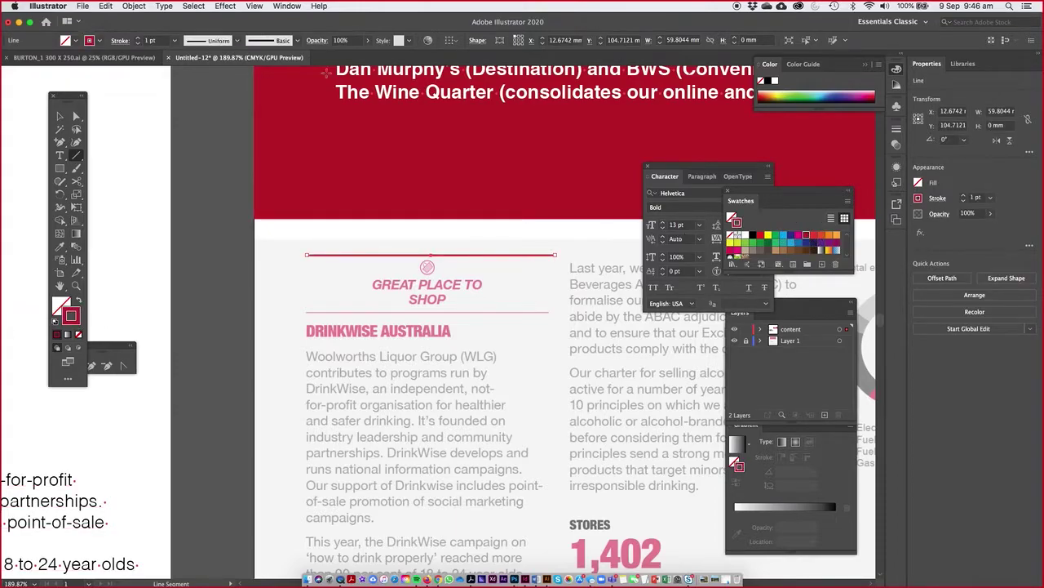
click(175, 41)
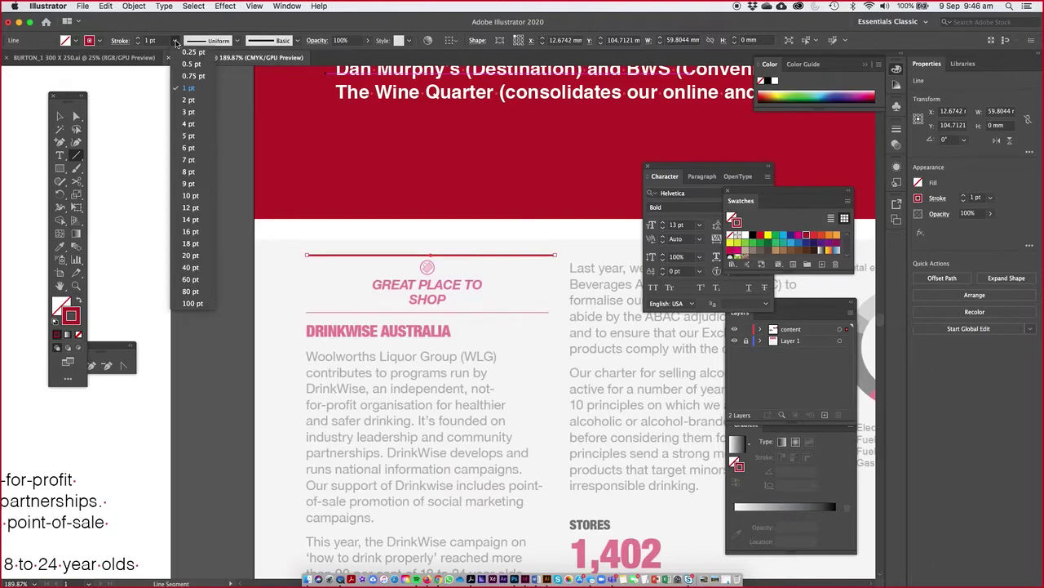
click(189, 74)
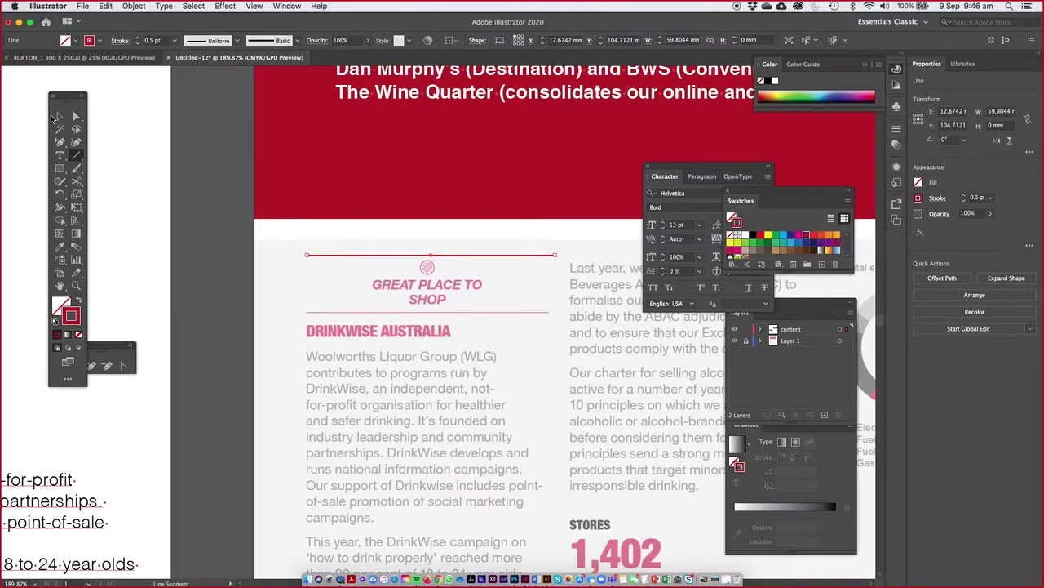
Step: Duplicate the dark red line straight down onto the reference rule beneath Great Place to Shop
click(56, 117)
click(197, 98)
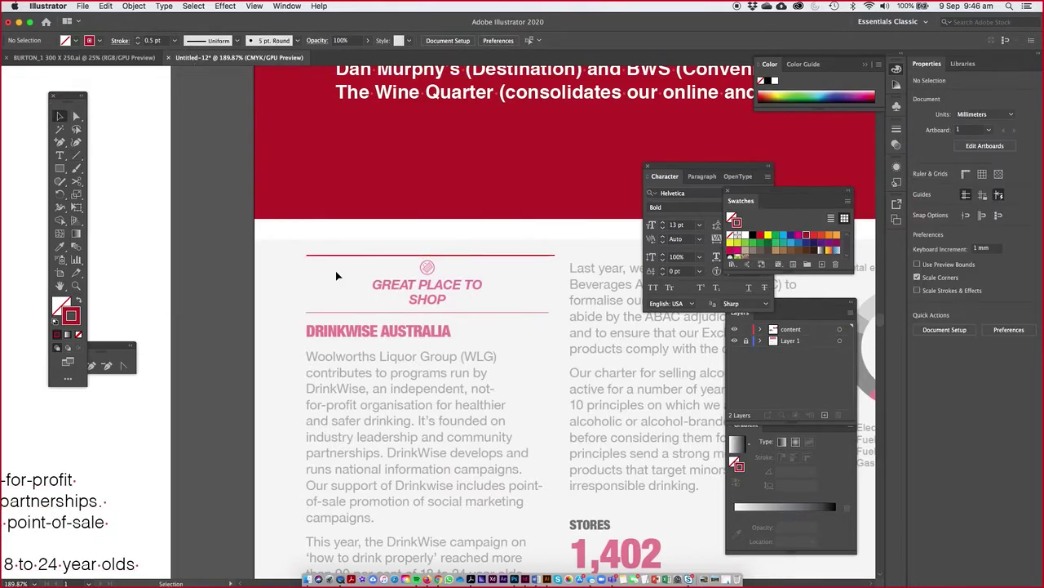
click(373, 255)
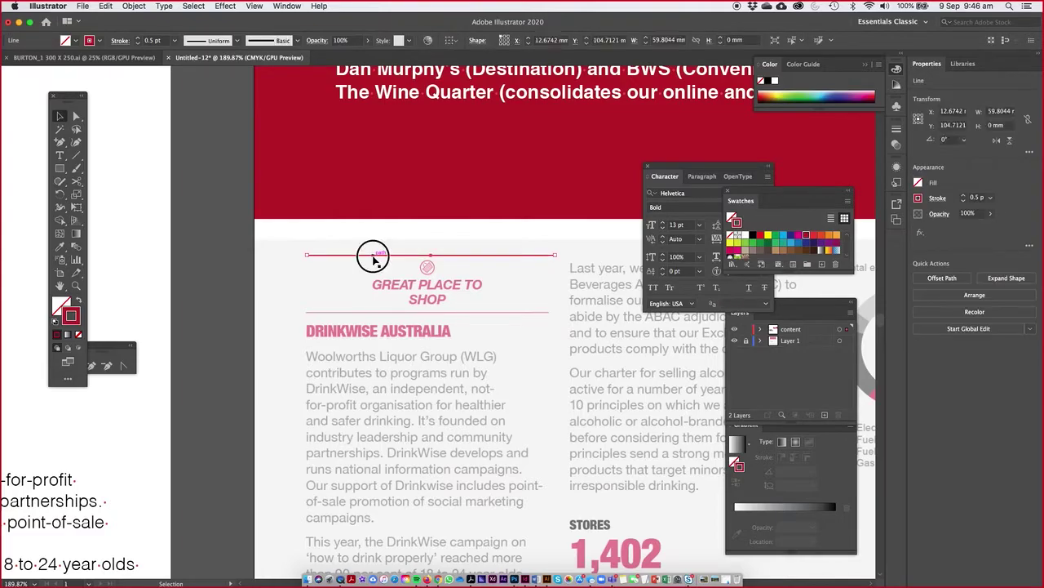
drag(373, 256, 370, 316)
key(super+minus)
key(super+minus)
key(super+minus)
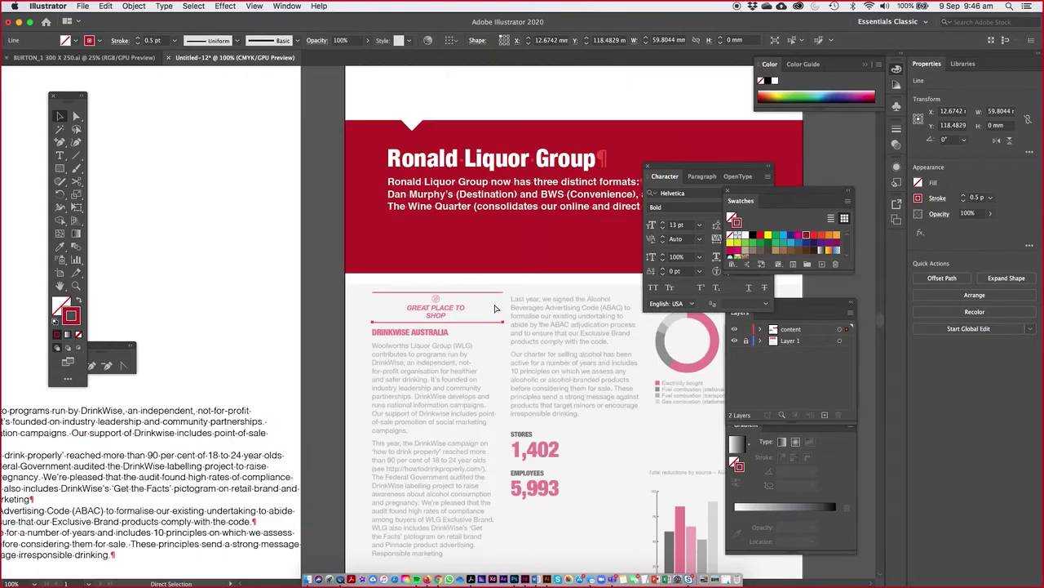
Step: Remove the blank line between "Great place to" and "Shop" in the source text, then cut both lines to the clipboard
drag(245, 363, 451, 370)
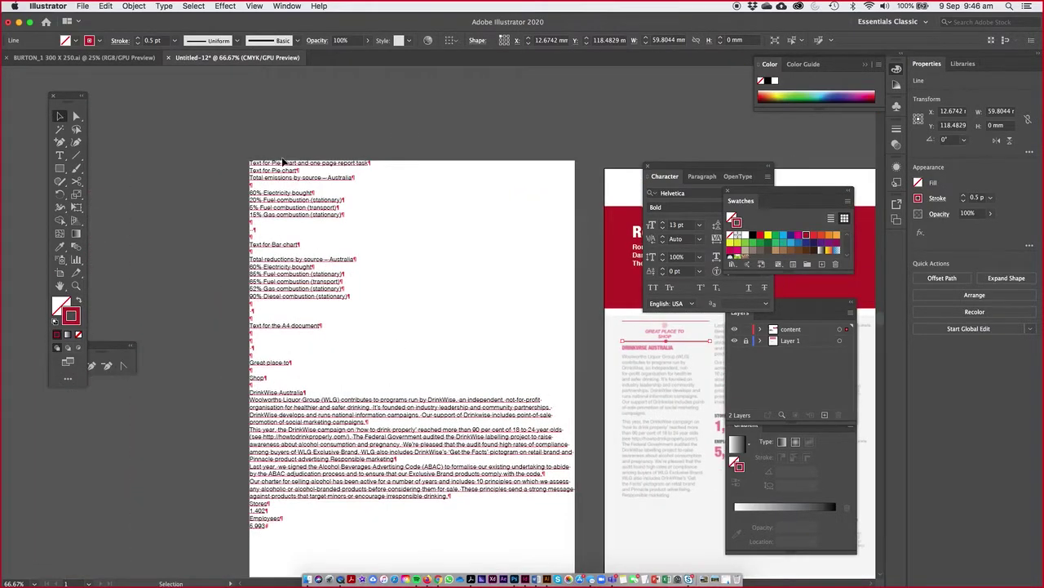
click(292, 377)
key(t)
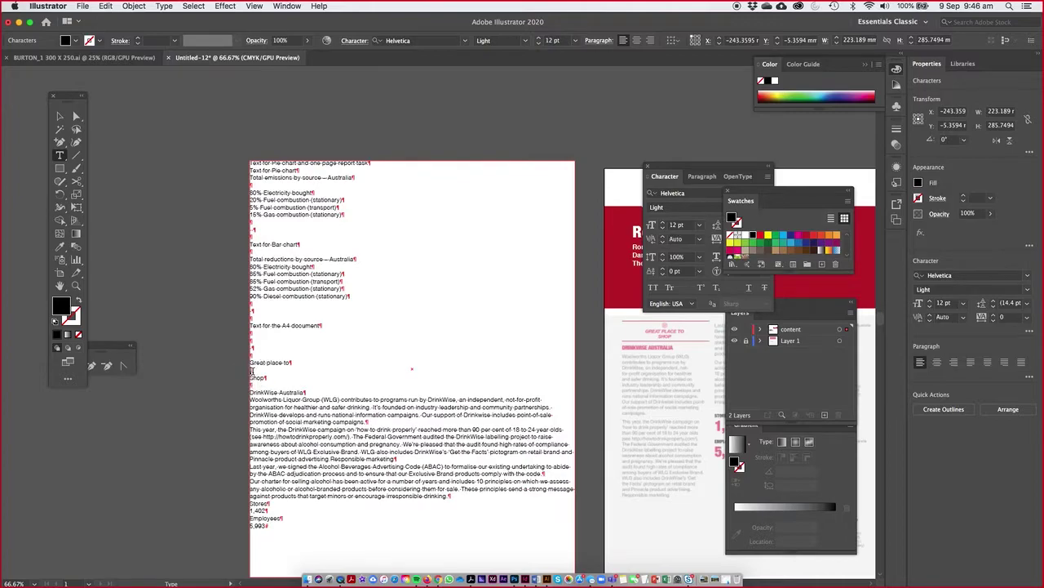
click(253, 371)
key(BackSpace)
drag(251, 362, 272, 374)
key(super+c)
key(BackSpace)
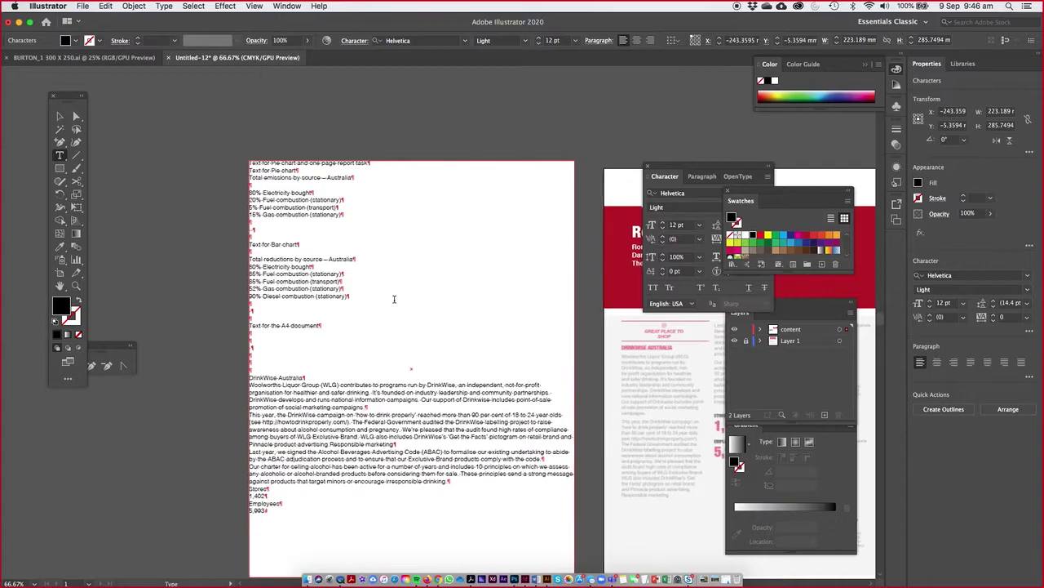
Step: Paste "Great place to Shop" as a new point text object over the reference heading between the two red rules
scroll(394, 299, right, 5)
key(Escape)
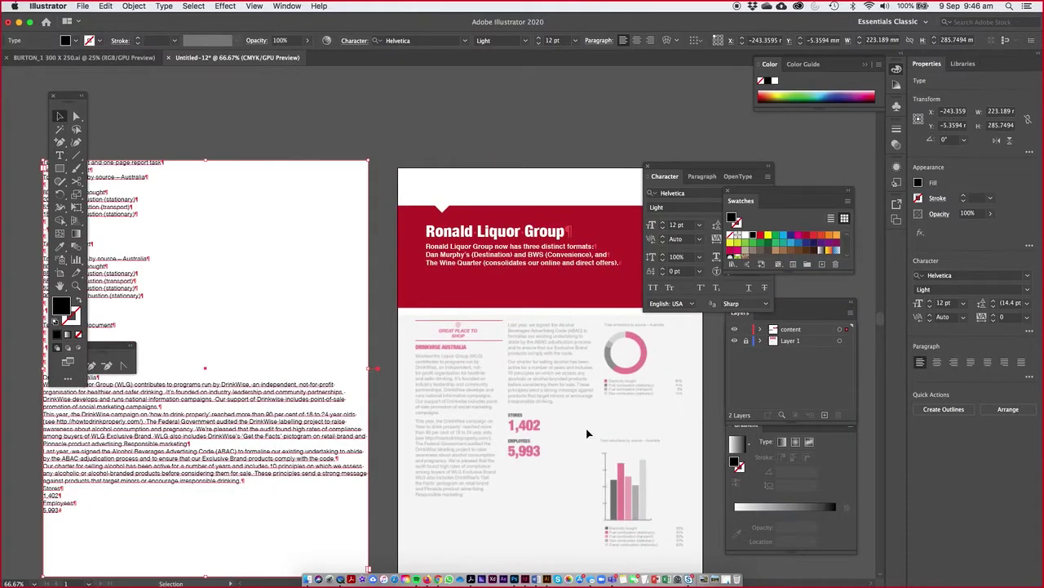
key(super+space)
drag(415, 305, 490, 302)
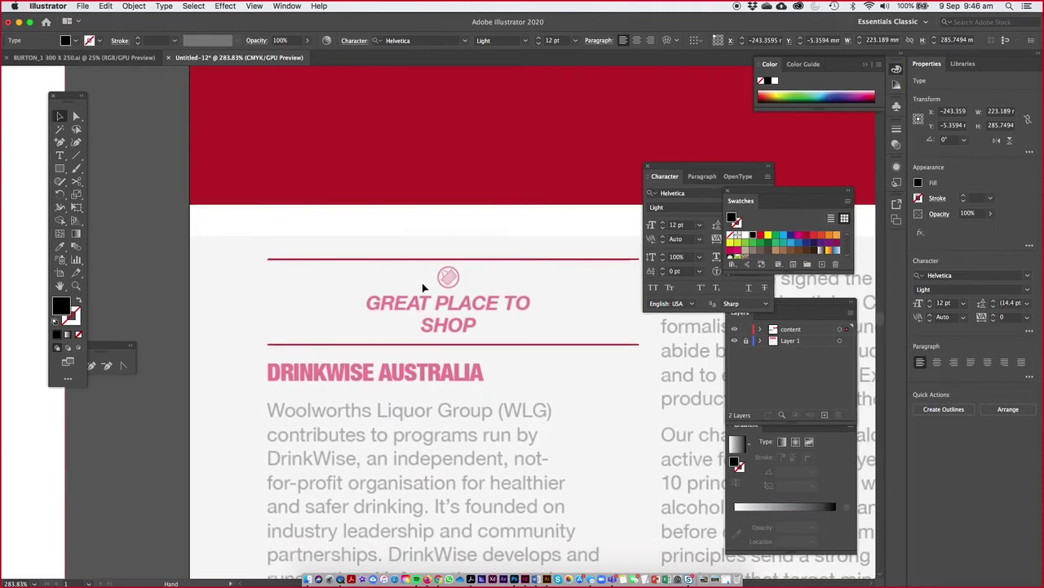
click(60, 157)
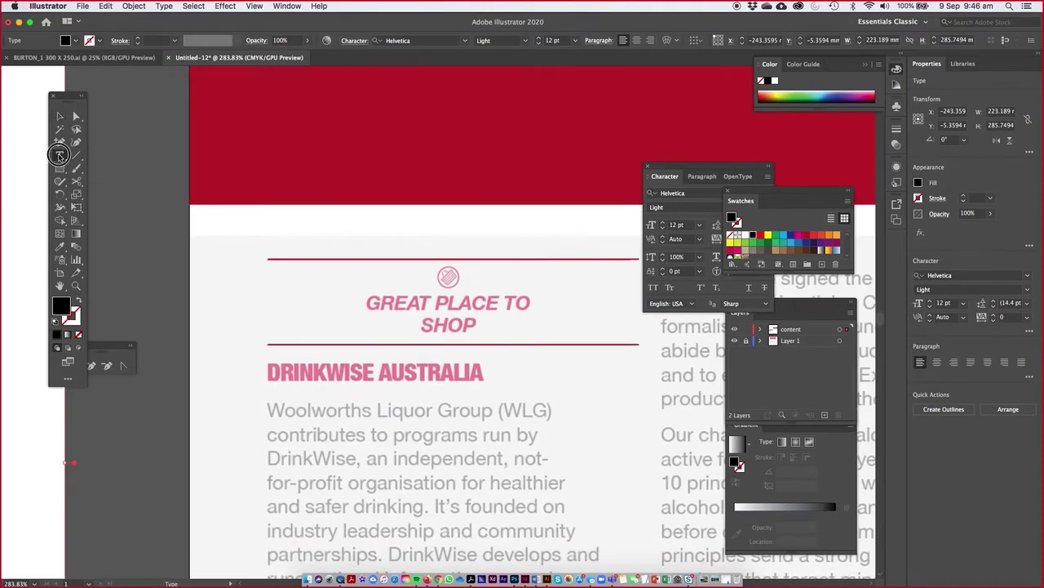
click(367, 305)
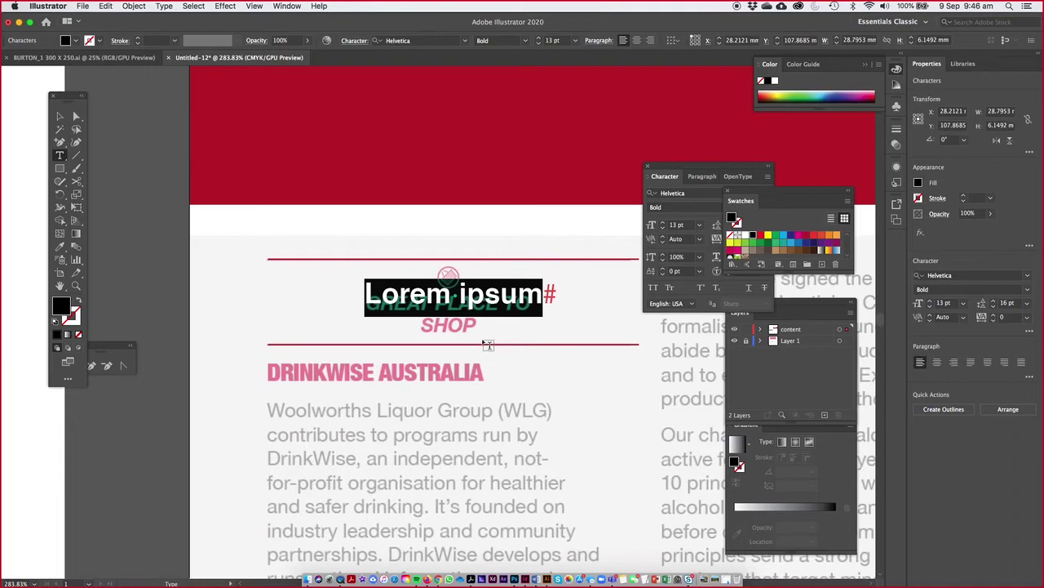
key(super+v)
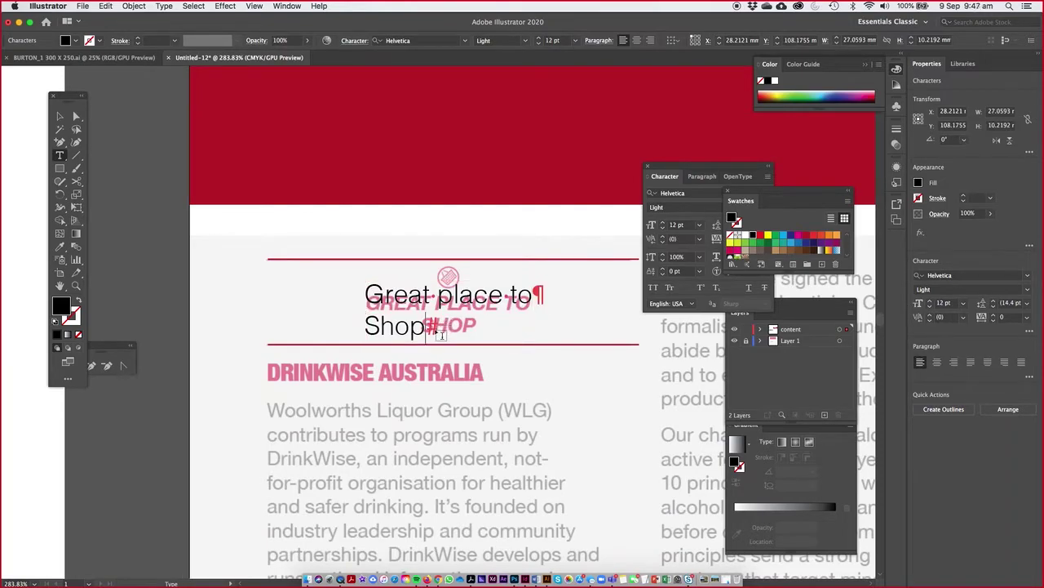
key(super+shift+a)
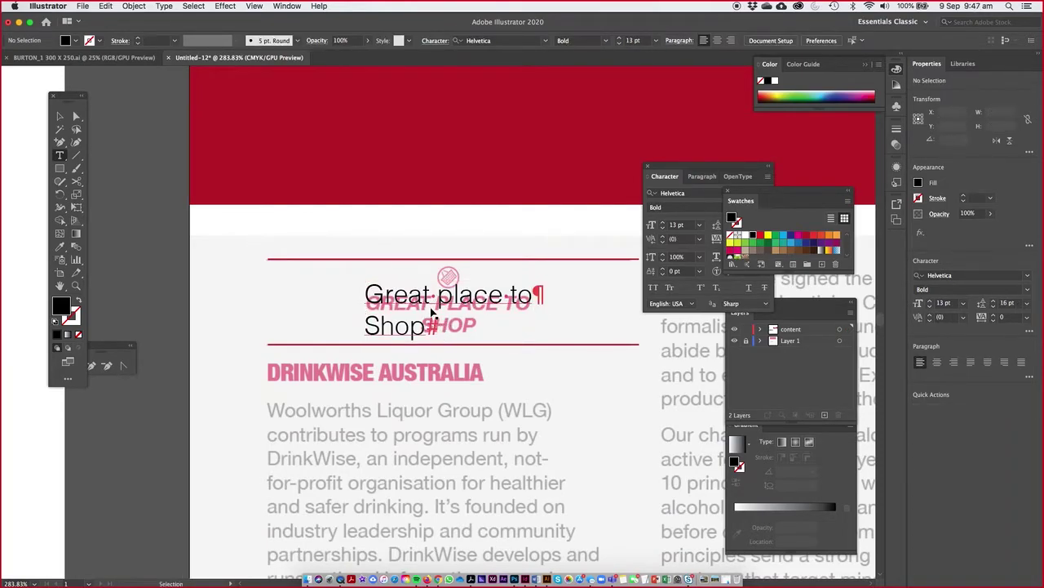
Step: Match the Great place to Shop text to the banner's intro text style, recolor it with the dark red swatch and center it
click(433, 312)
key(super+a)
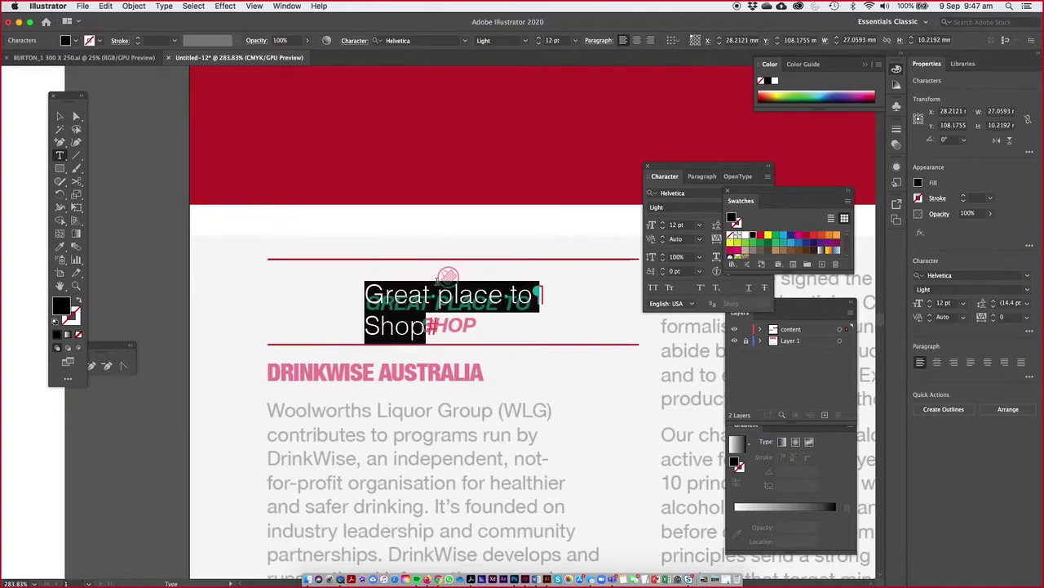
click(636, 41)
key(Escape)
key(super+minus)
key(super+minus)
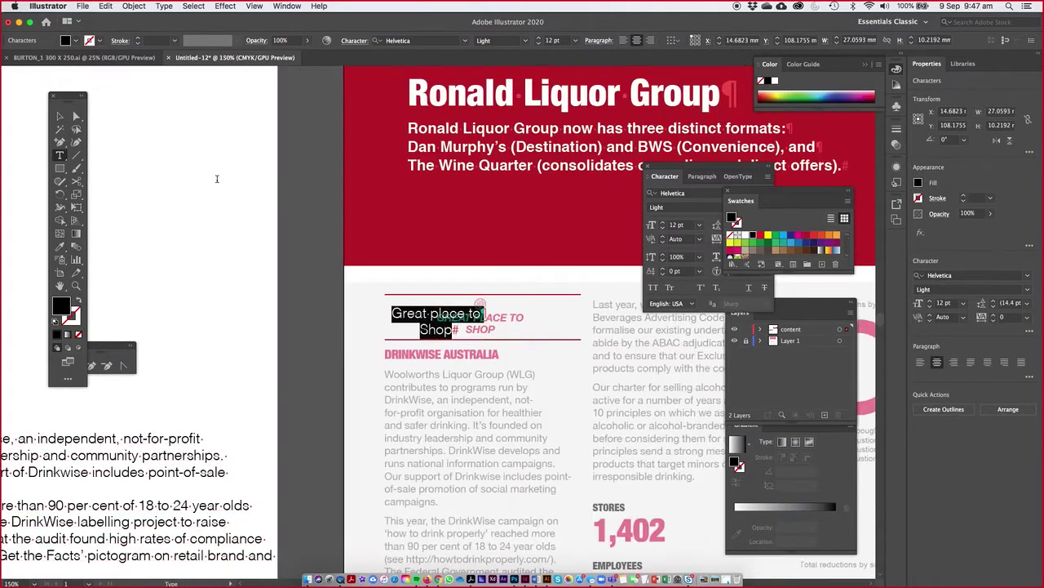
click(60, 246)
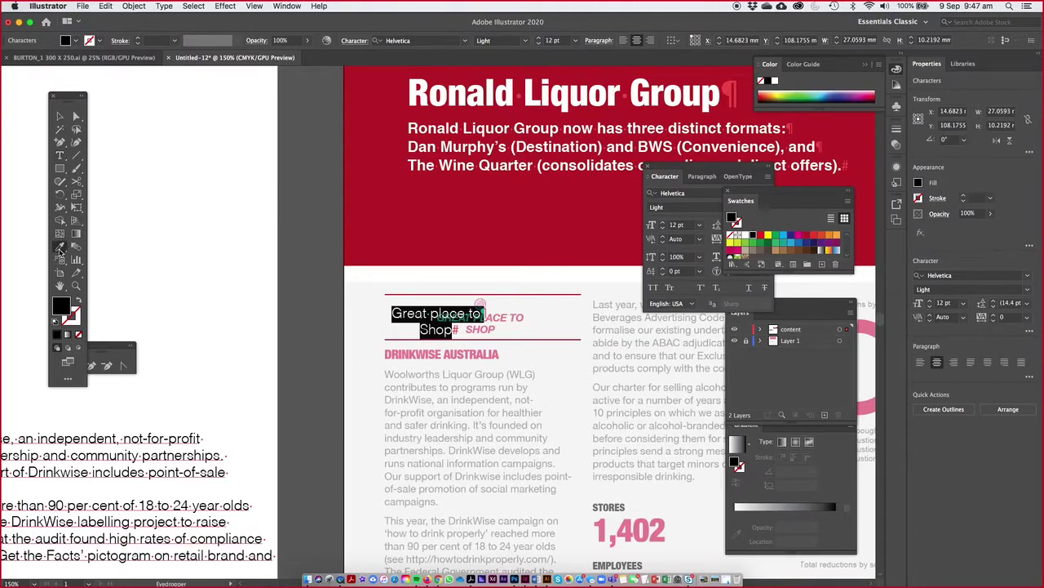
click(428, 129)
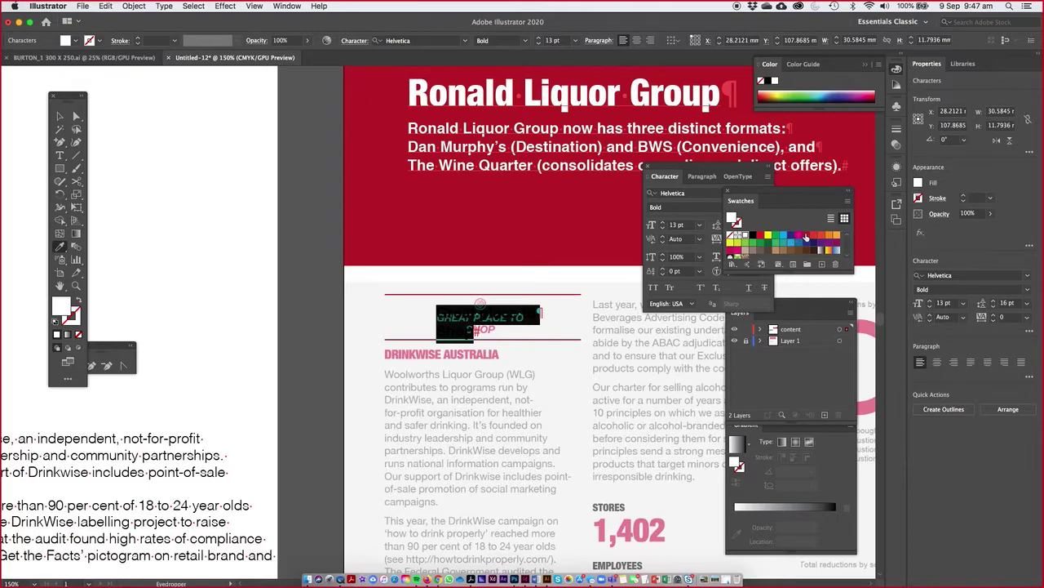
click(806, 235)
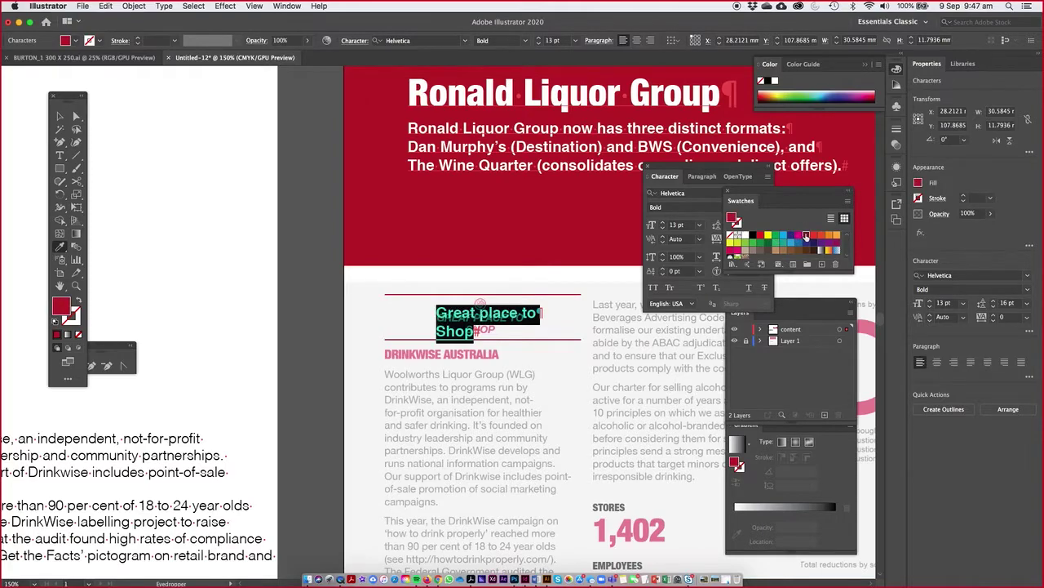
click(636, 40)
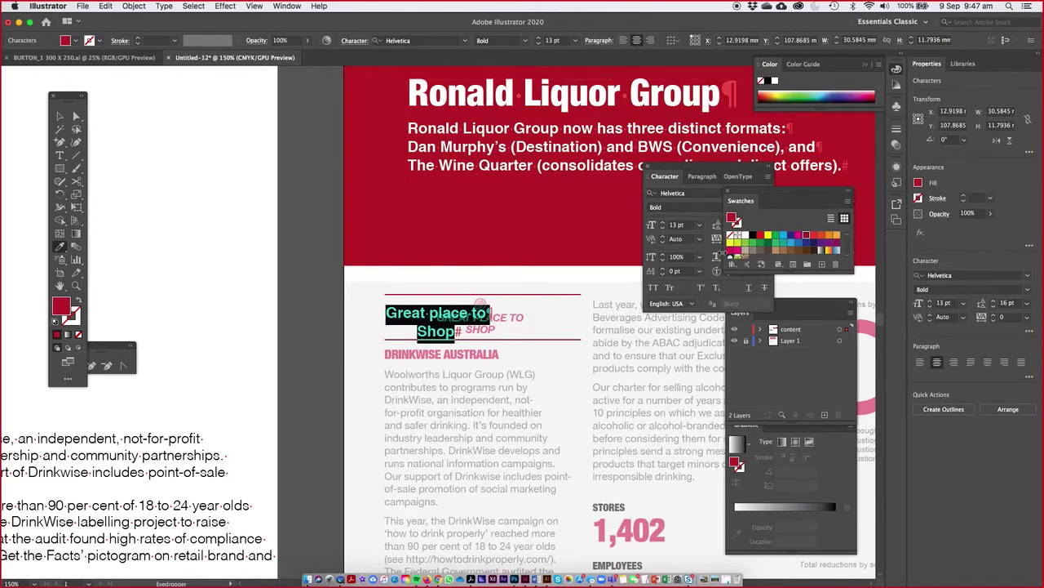
Step: Set the Great place to Shop heading in all caps at 10 pt with 11 pt leading
click(653, 288)
click(664, 229)
click(664, 229)
click(664, 229)
click(729, 228)
click(729, 228)
click(729, 228)
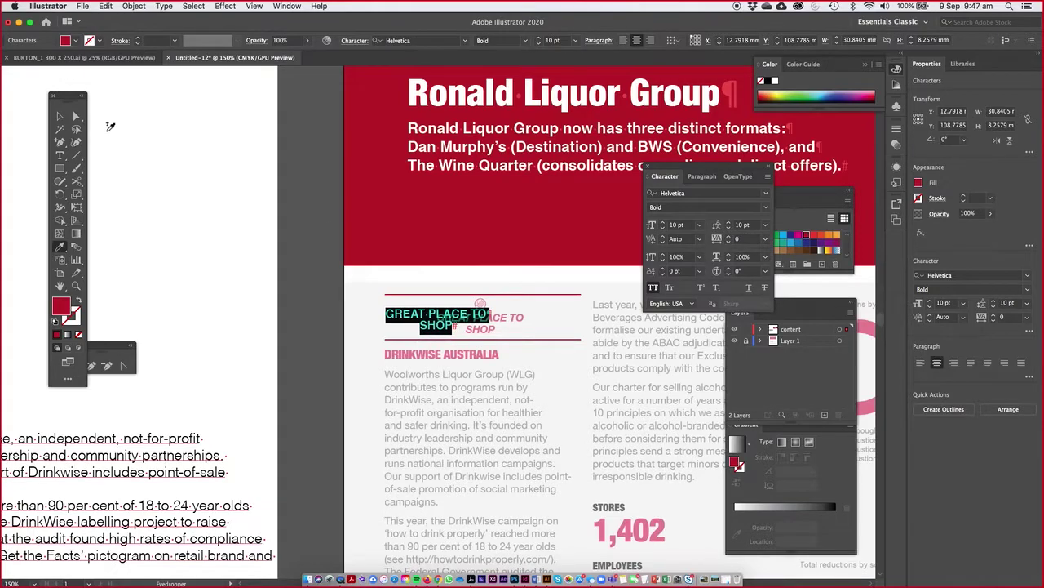
click(728, 221)
Step: Move the heading over its reference between the rules and scale it proportionally to about 24.5 mm wide
click(58, 116)
drag(462, 324, 498, 322)
super+click(488, 314)
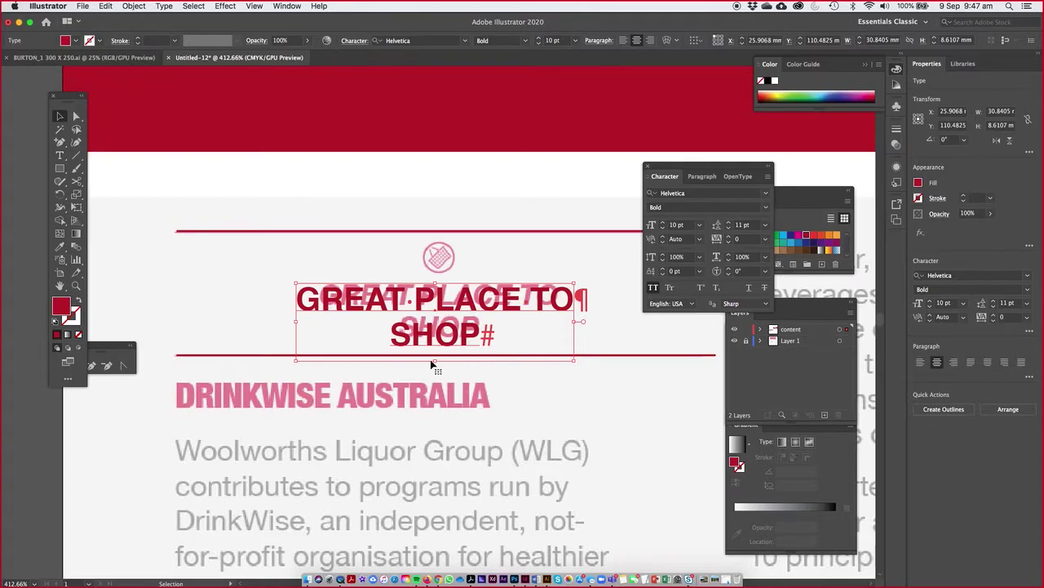
drag(434, 359, 431, 301)
mouse_move(543, 283)
mouse_down()
mouse_move(543, 273)
mouse_move(556, 279)
mouse_up()
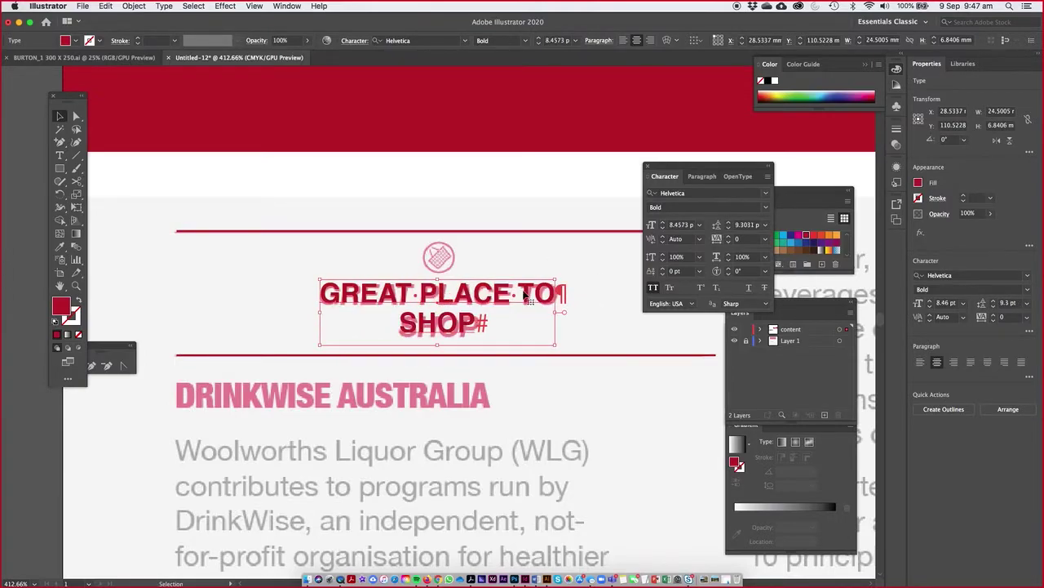
Step: Change the heading's font style to Oblique and scale it to about 25.6 mm wide to fit the reference
click(767, 206)
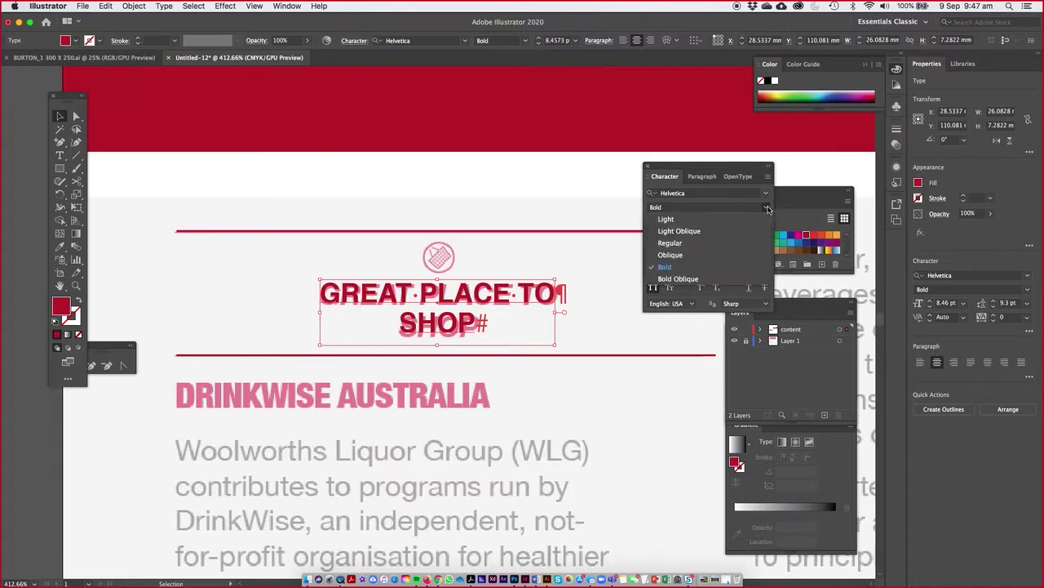
click(684, 257)
mouse_move(435, 299)
mouse_down()
mouse_move(427, 299)
mouse_move(439, 304)
mouse_up()
drag(327, 344, 319, 347)
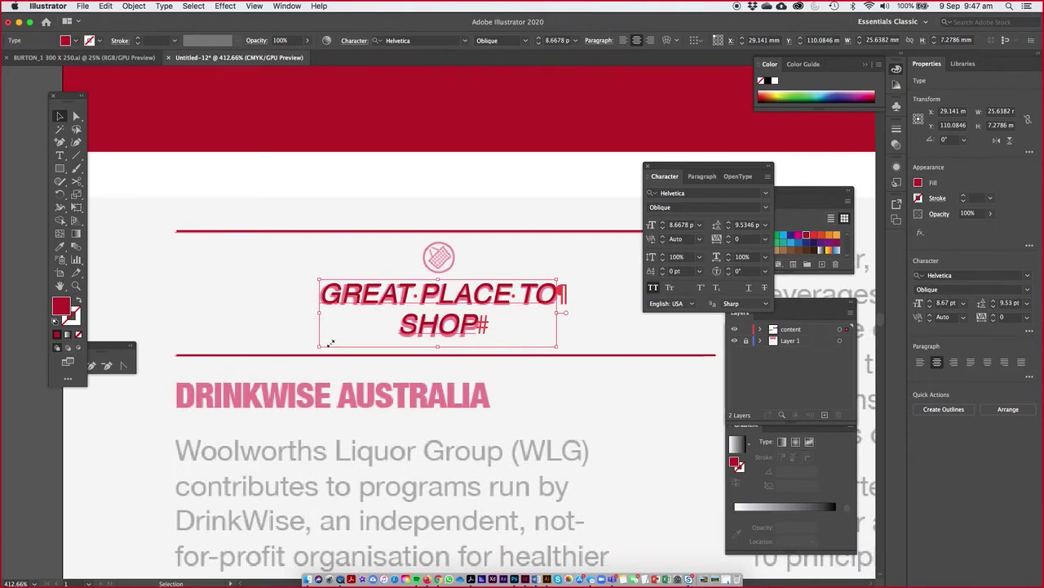
click(277, 293)
Step: Examine the heading and basket icon up close and the remaining columns and charts on the reference page
key(super+minus)
key(super+minus)
key(super+minus)
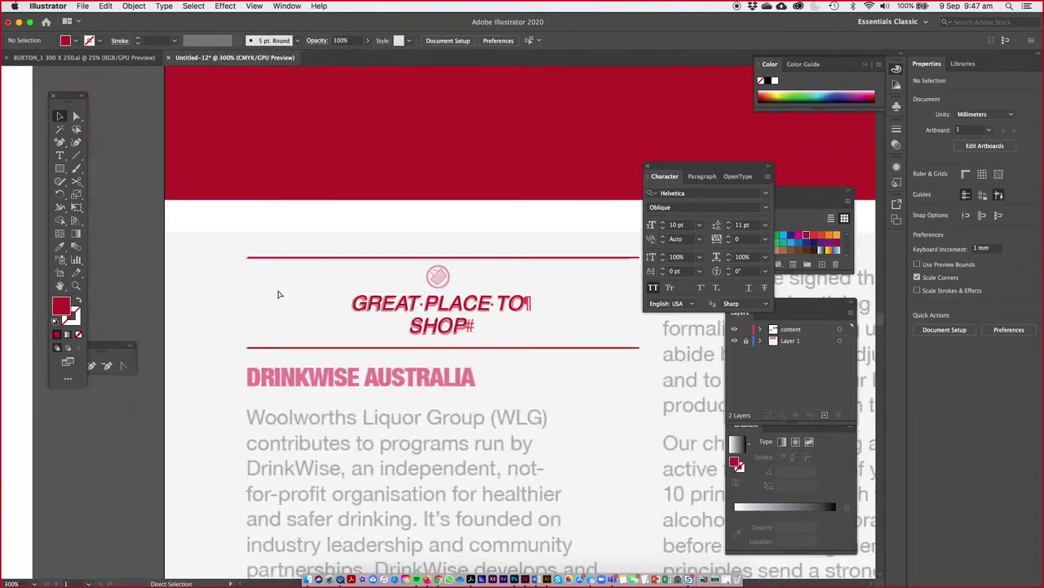
scroll(587, 383, up, 6)
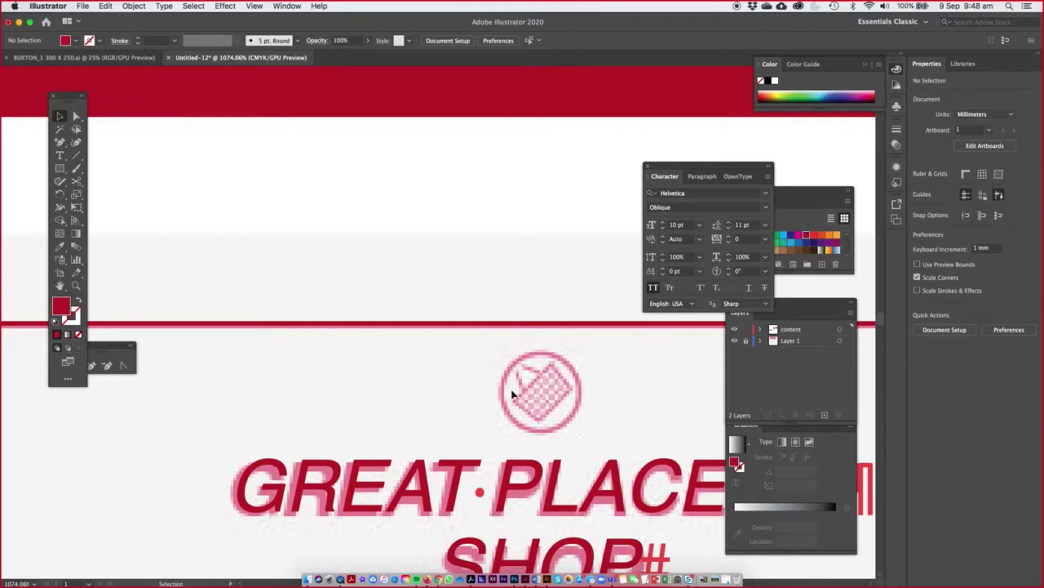
scroll(512, 394, down, 6)
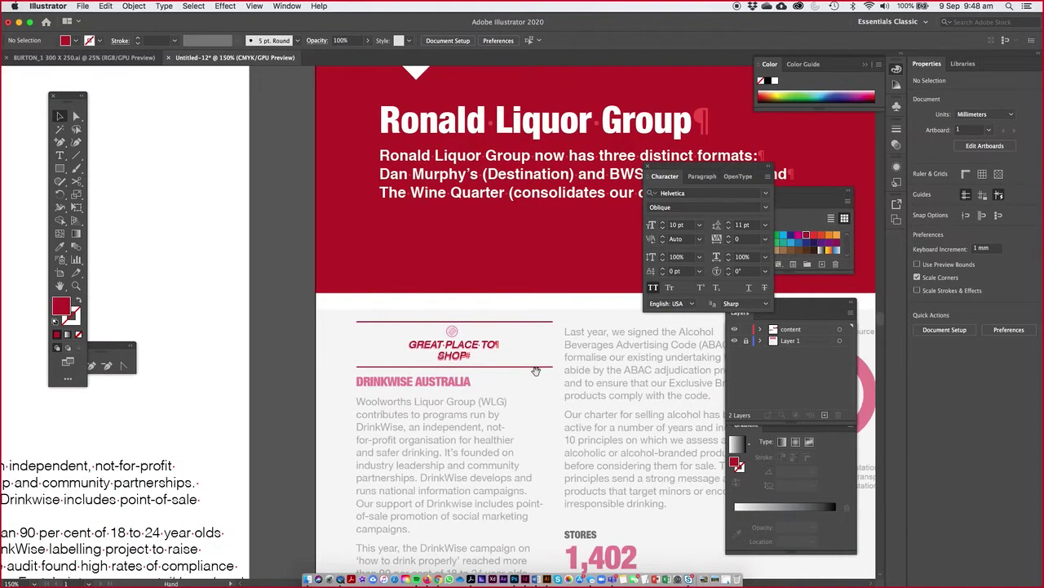
drag(535, 370, 433, 270)
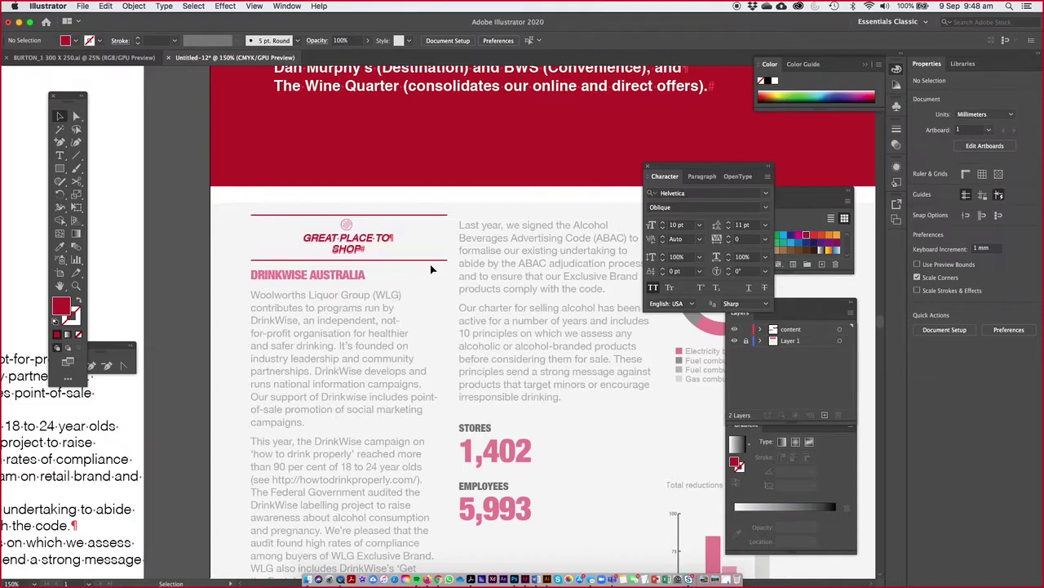
key(super+minus)
key(super+minus)
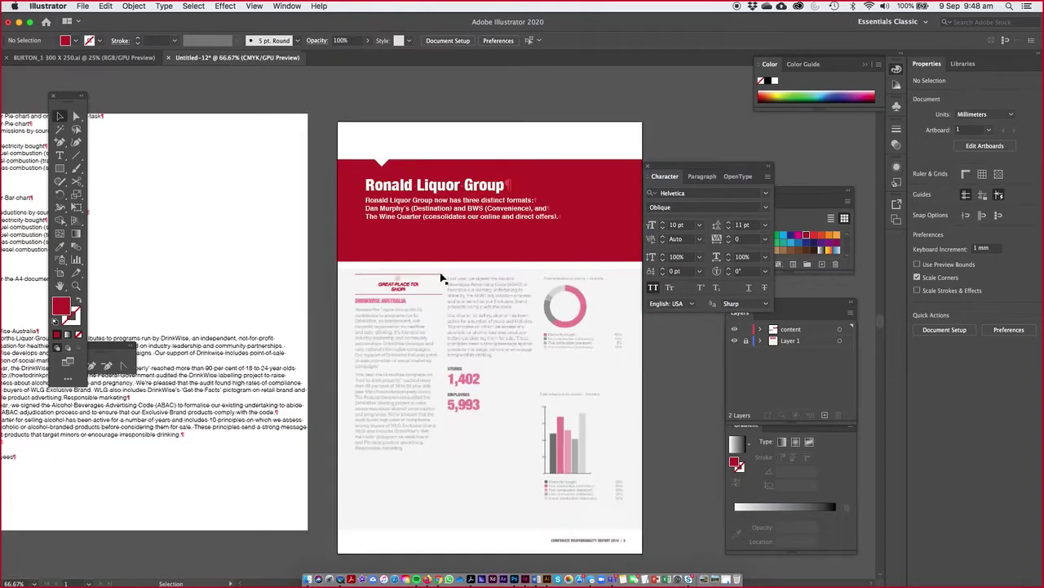
scroll(398, 290, up, 10)
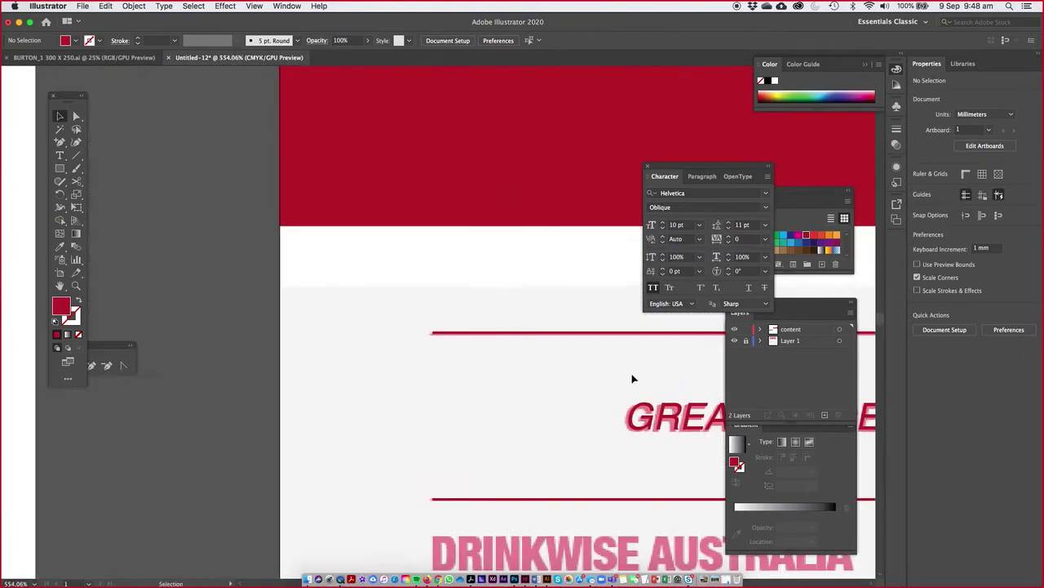
scroll(378, 343, right, 5)
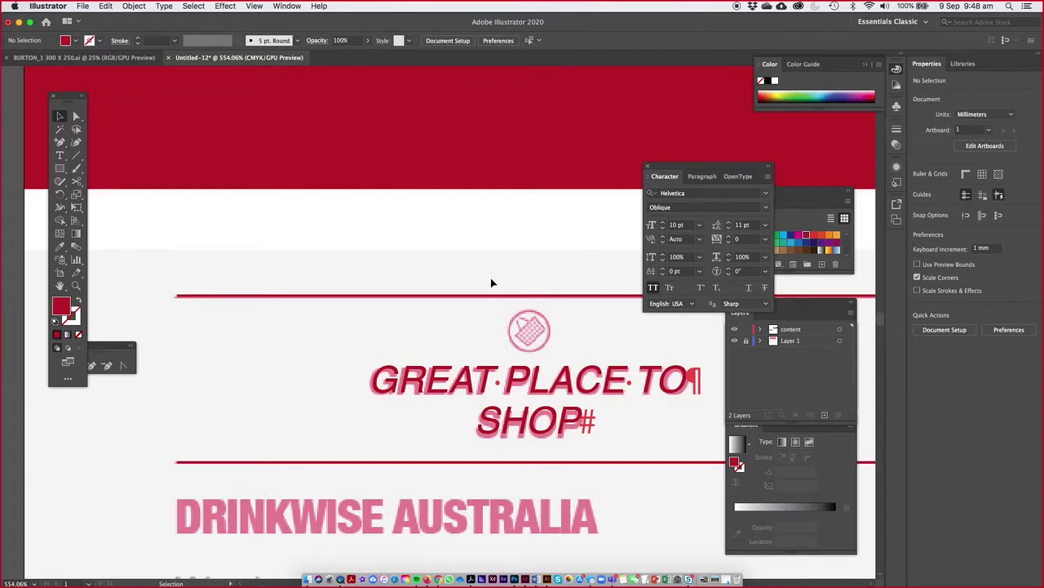
key(super+minus)
key(super+minus)
key(super+minus)
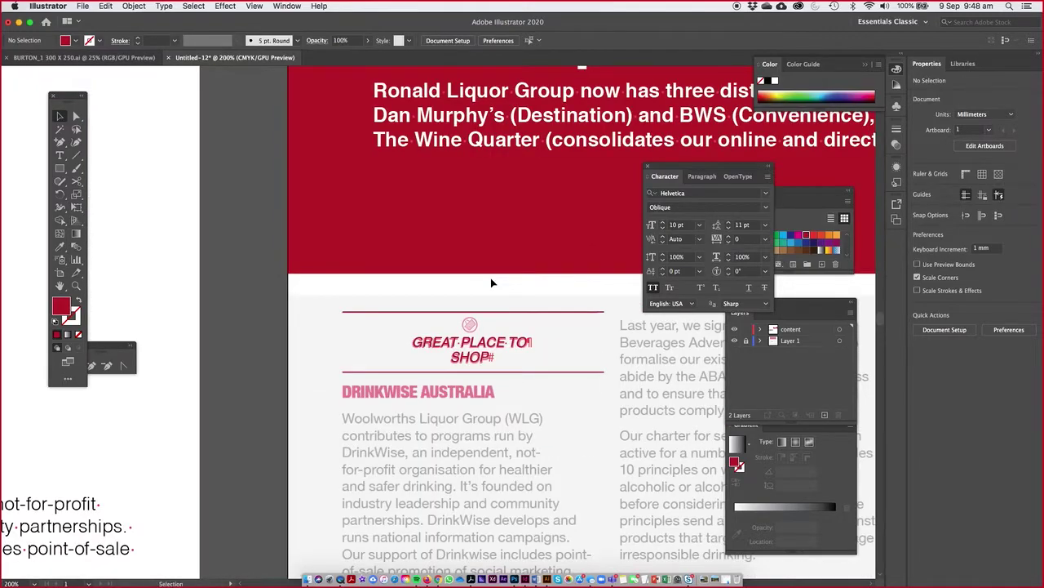
key(super+minus)
key(super+minus)
drag(527, 276, 436, 291)
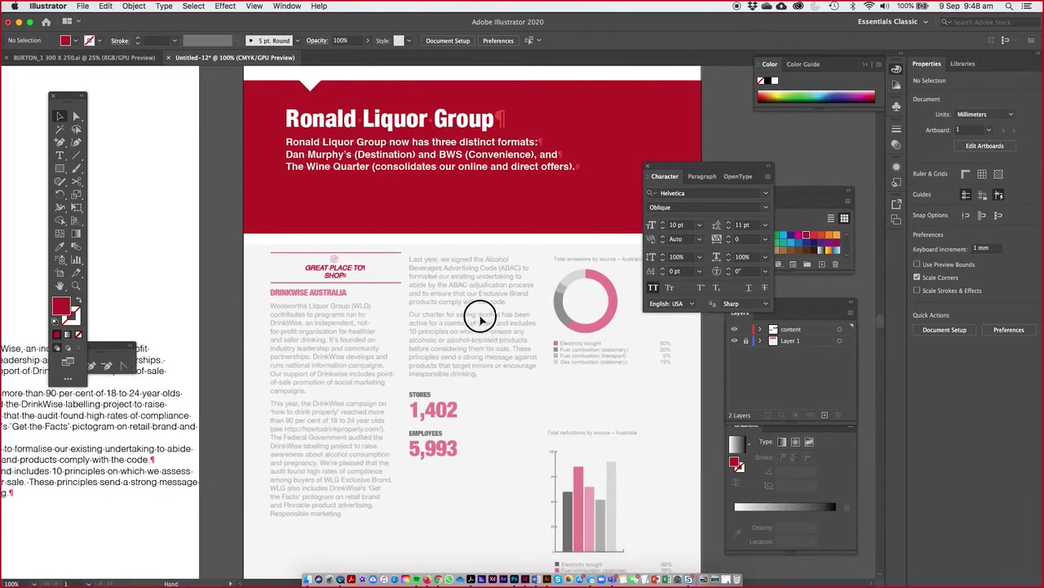
drag(478, 315, 393, 219)
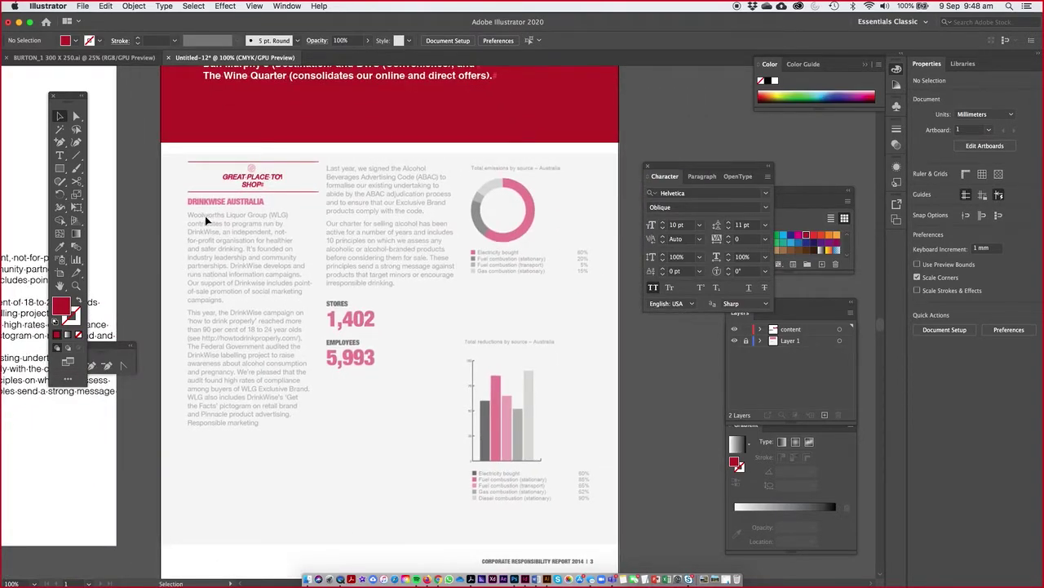
Step: Cut the source text from the "DrinkWise Australia" heading through the employees figure to the clipboard
scroll(175, 247, left, 10)
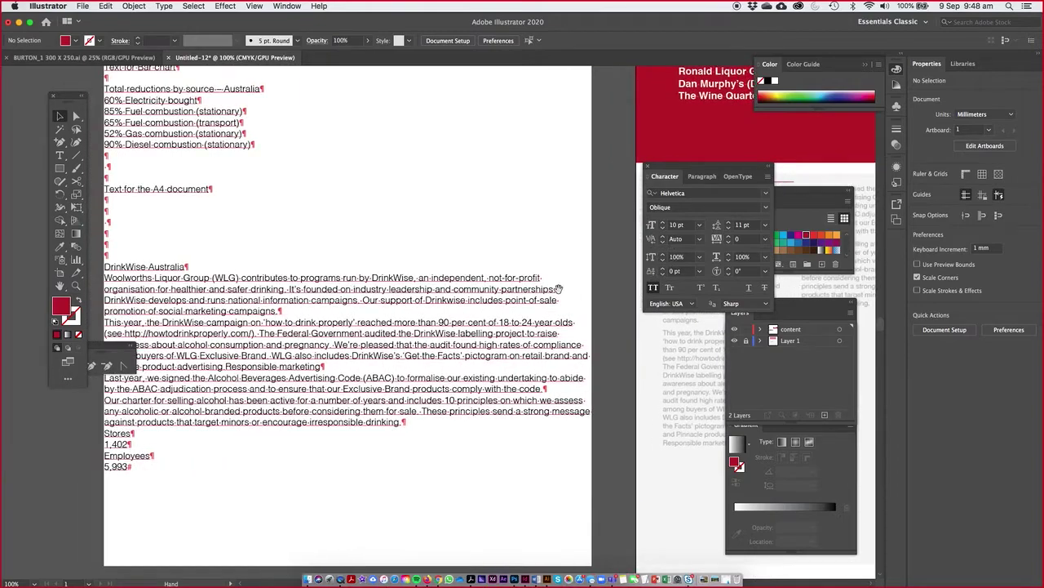
click(191, 311)
double_click(116, 273)
drag(104, 266, 166, 477)
key(ctrl+x)
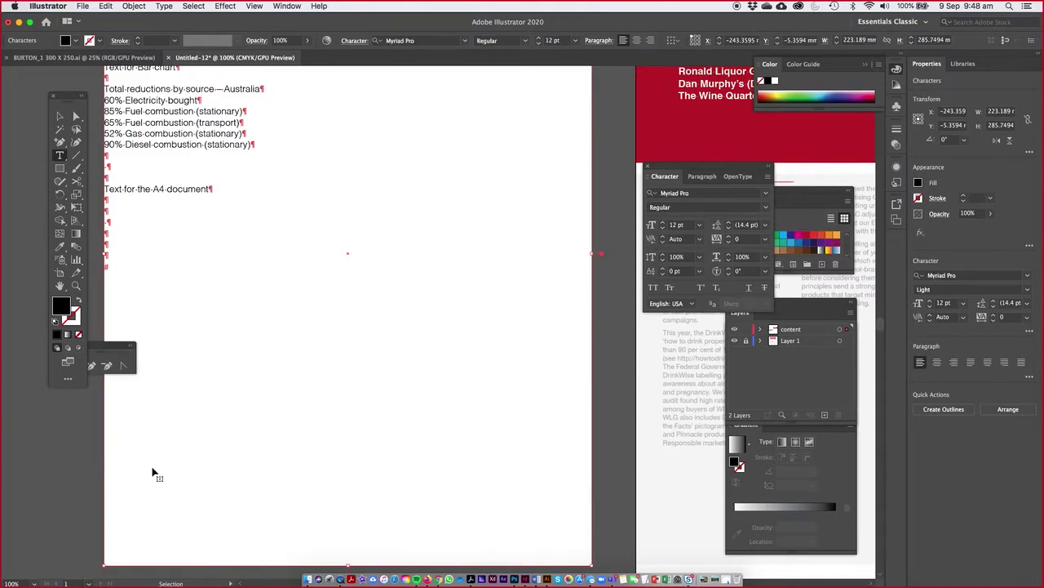
Step: Draw area text frames over the first two reference columns, about 58 × 109 mm and 61 × 109 mm, and clear the second frame's placeholder text
click(61, 118)
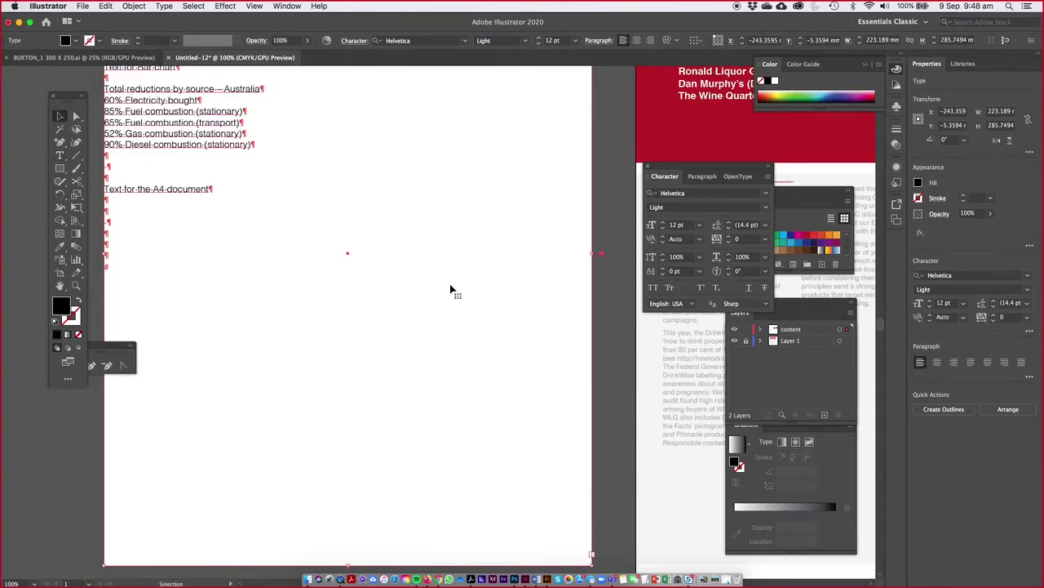
drag(443, 350, 349, 315)
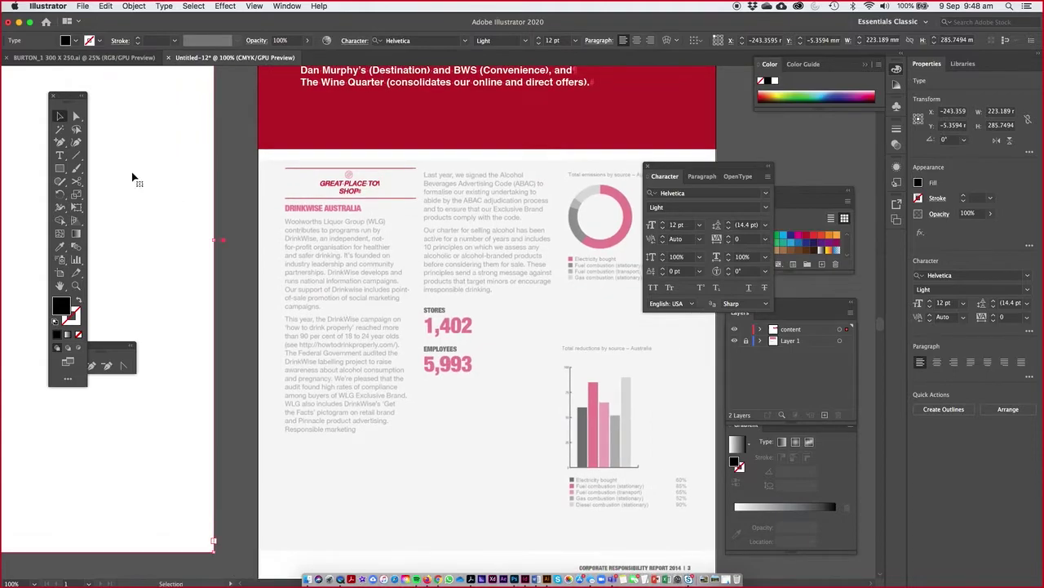
click(59, 155)
drag(290, 209, 412, 445)
click(437, 189)
drag(424, 170, 556, 408)
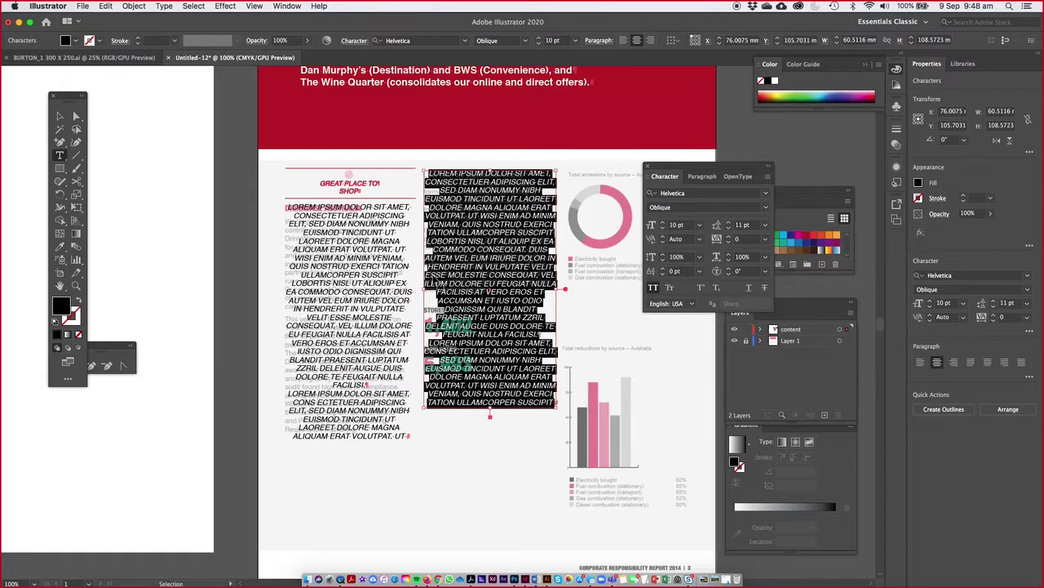
key(BackSpace)
Step: Replace the placeholder text in the first column's frame with the copied DrinkWise Australia text
click(323, 267)
key(super+a)
key(super+v)
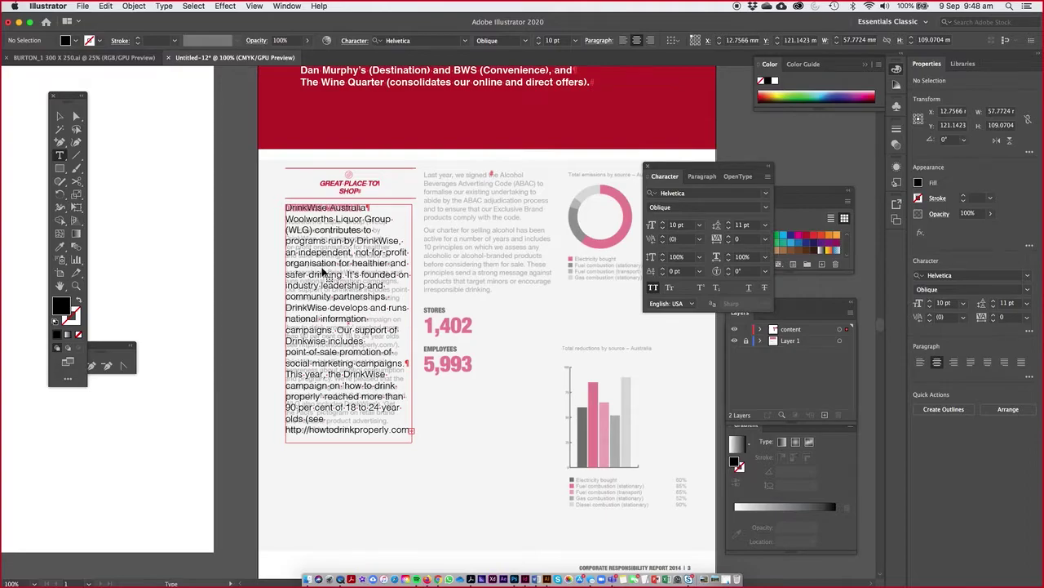
Step: Set all the first column's text to 10 pt with 13 pt leading
key(super+a)
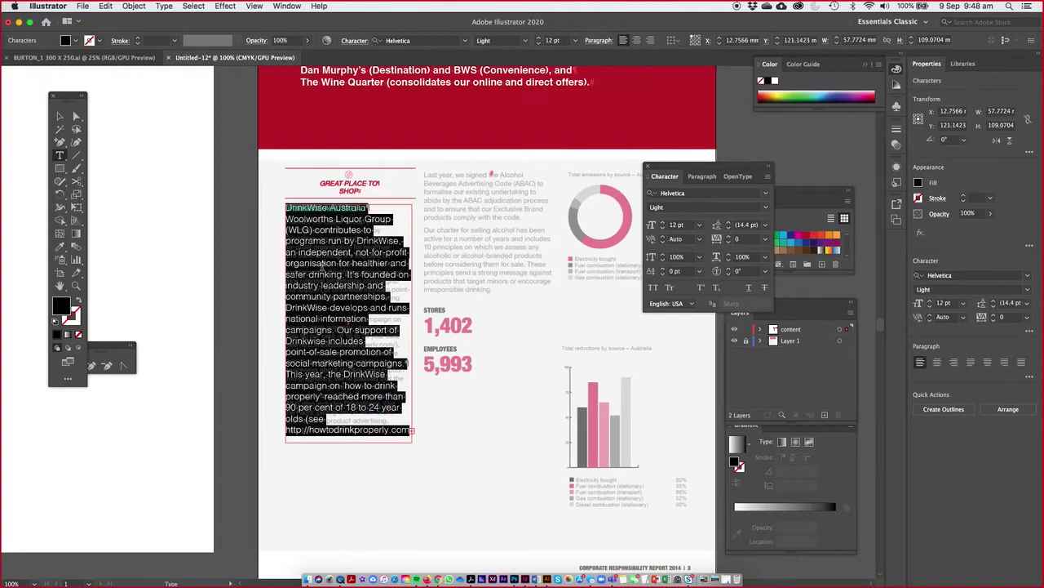
click(663, 228)
click(662, 228)
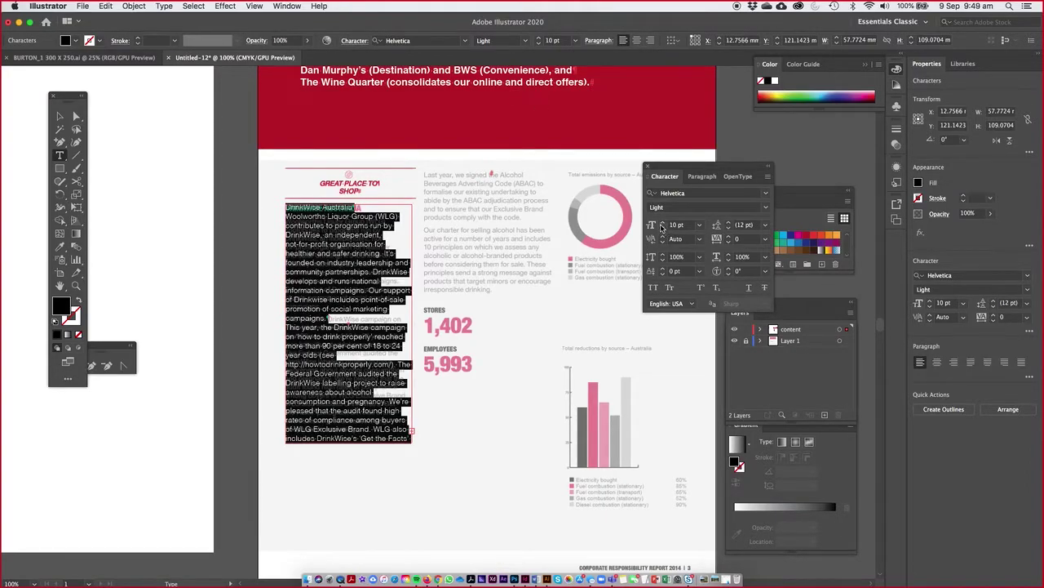
click(729, 222)
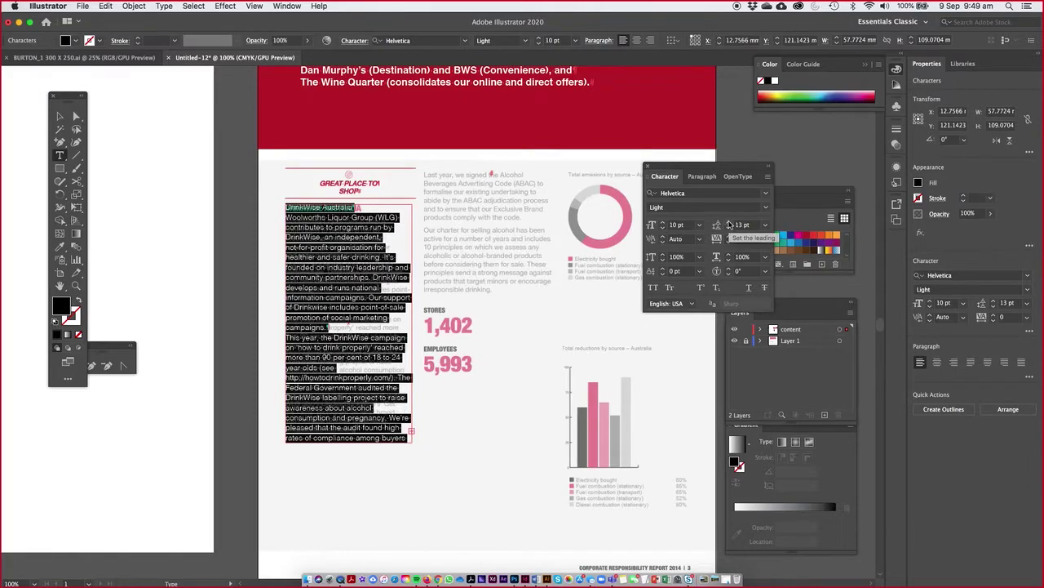
Step: Move the first column's text frame straight down about 2.6 mm, closer to the reference body text
click(59, 115)
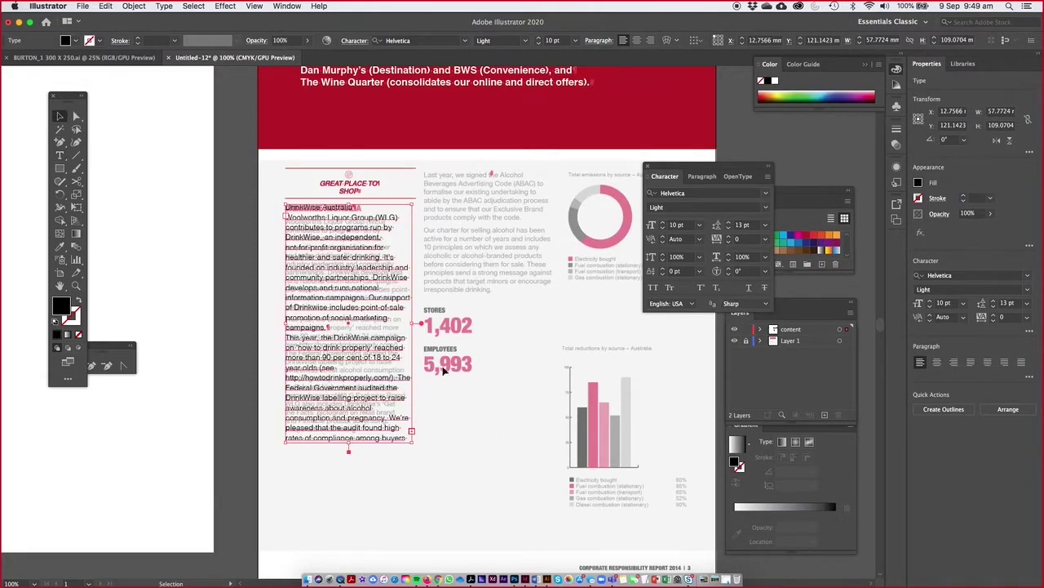
click(379, 284)
click(340, 207)
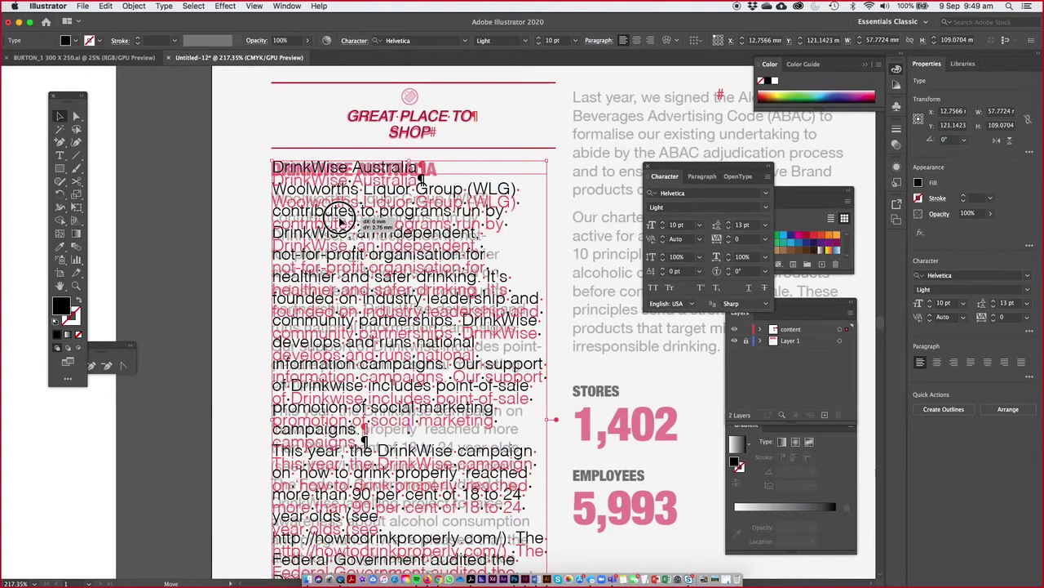
drag(339, 206, 342, 215)
Step: Reduce the leading of all the first column's text to 11 pt
double_click(338, 204)
key(ctrl+a)
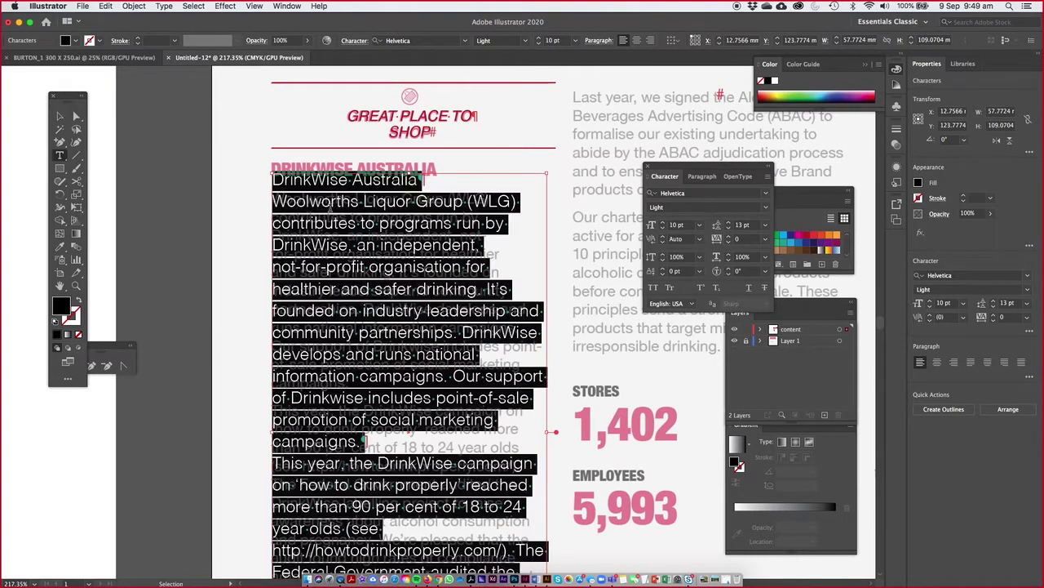
click(729, 230)
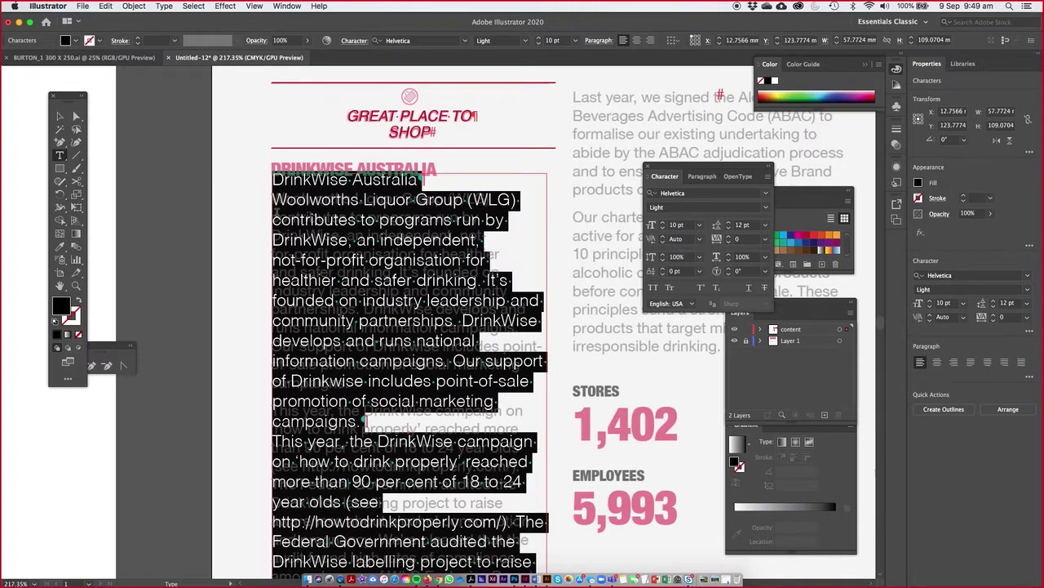
click(729, 229)
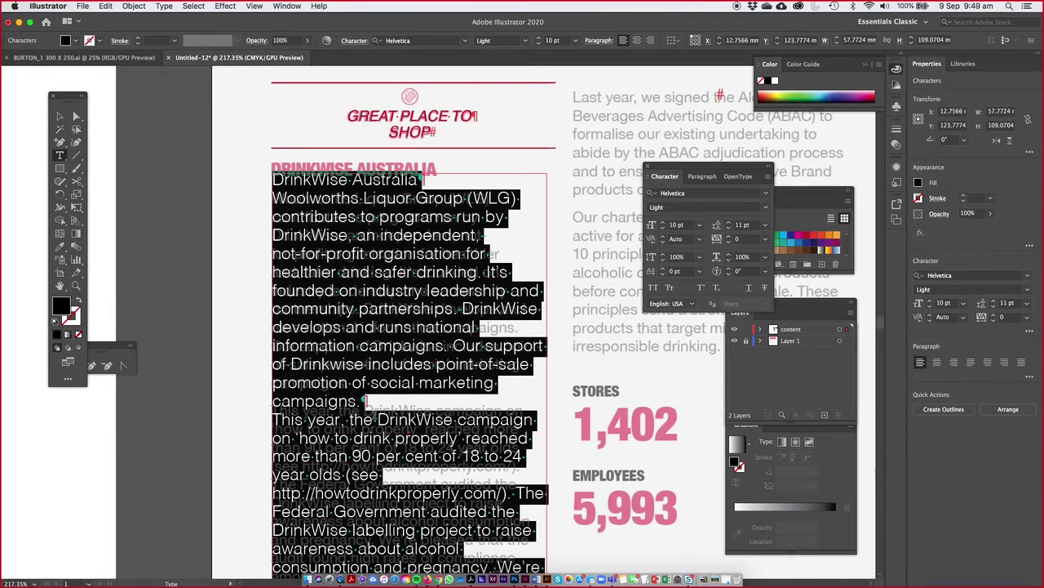
Step: Set the space after paragraphs to 5 pt for all the first column's text
click(701, 176)
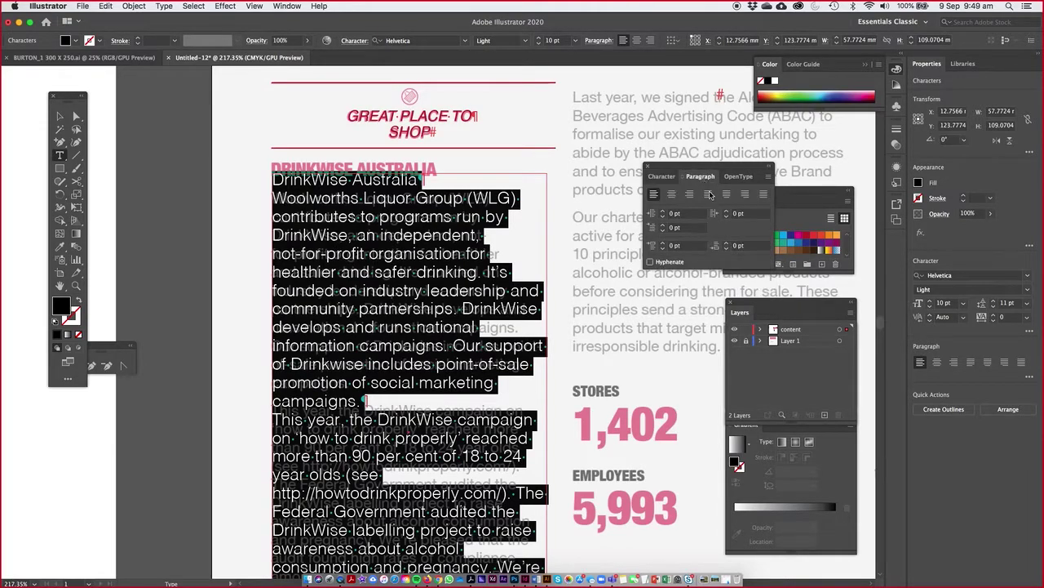
click(727, 243)
click(726, 243)
click(726, 243)
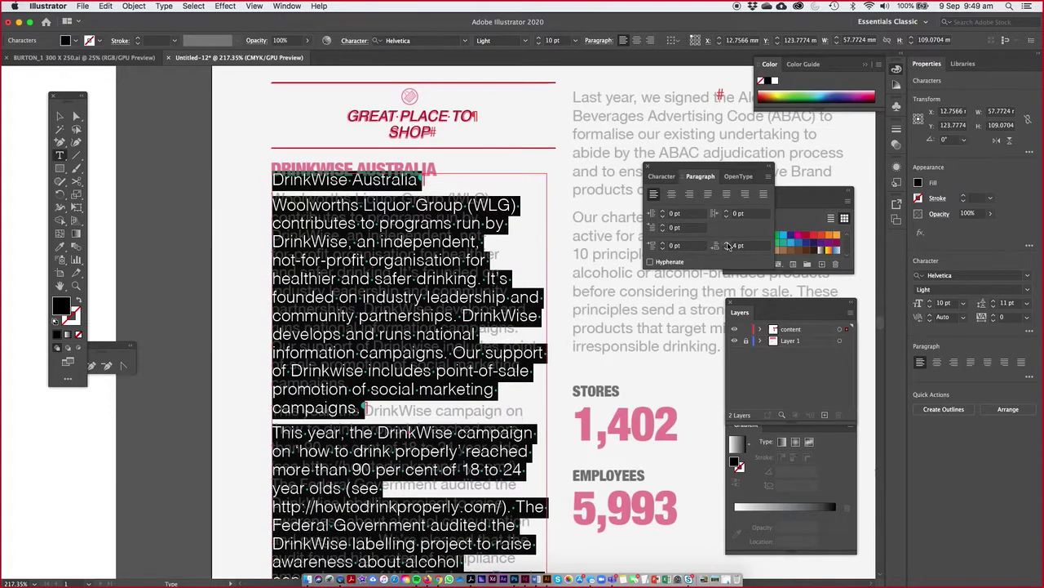
click(727, 243)
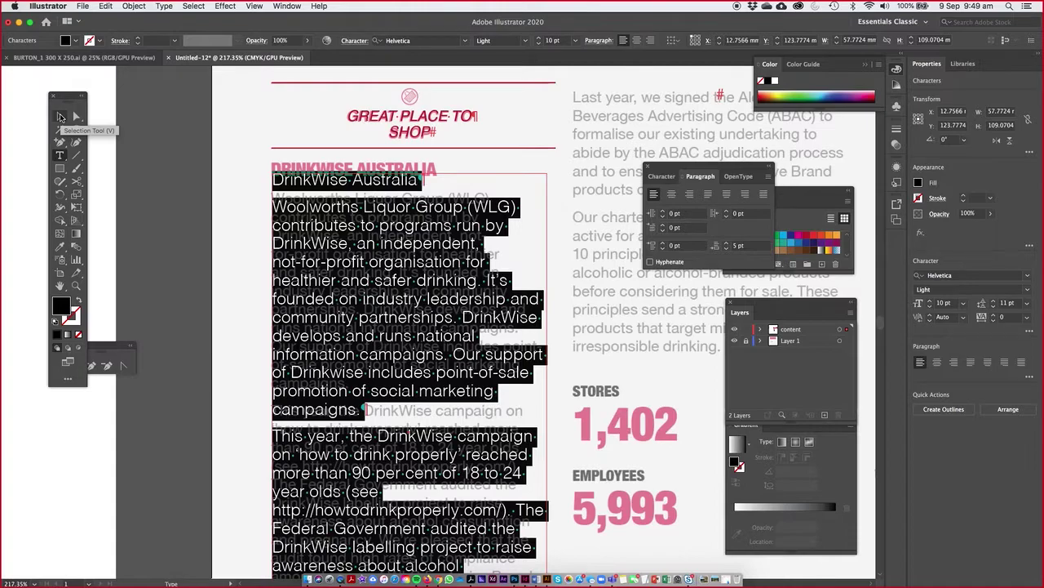
key(super+1)
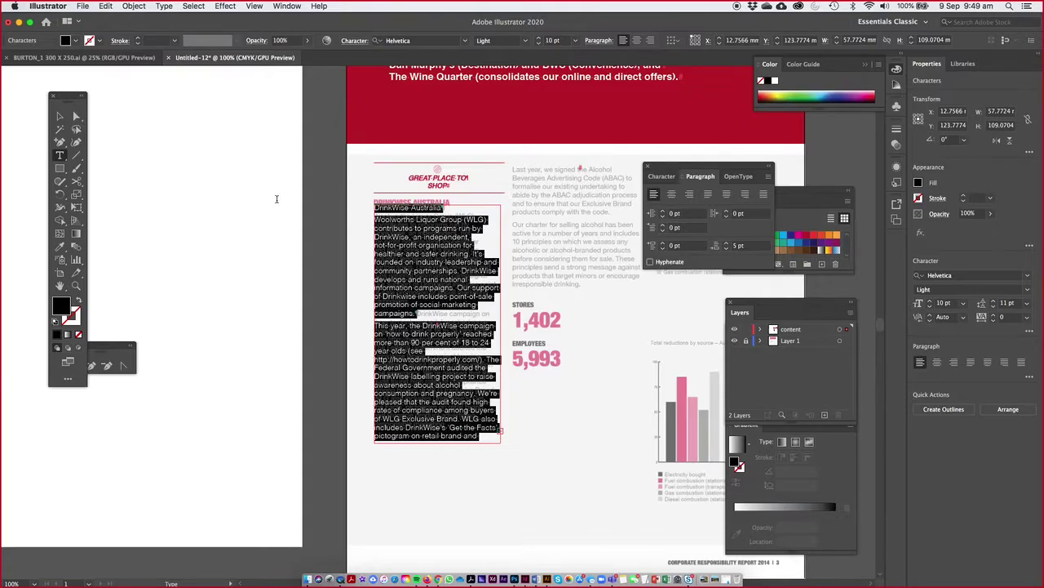
click(60, 116)
drag(500, 442, 694, 565)
key(cmd+z)
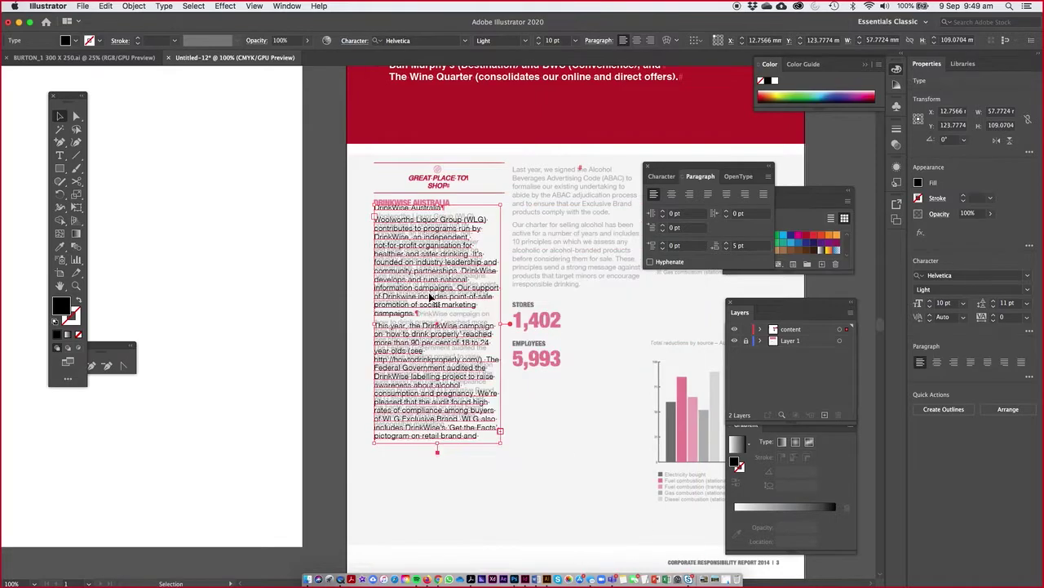
double_click(418, 276)
drag(374, 219, 500, 435)
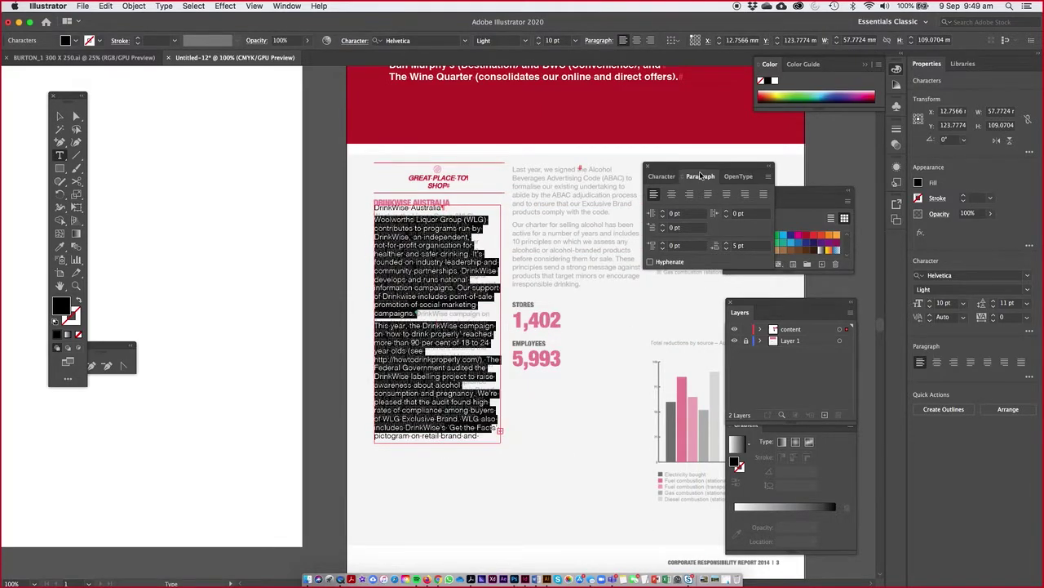
click(417, 324)
key(super+a)
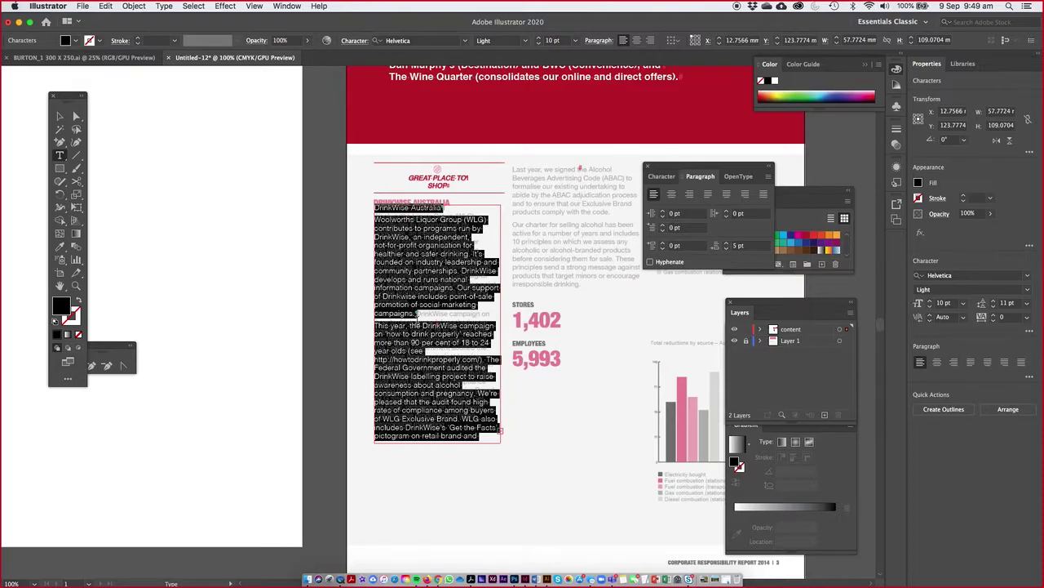
key(Escape)
Step: Move the first column's text frame up about 1.7 mm so its heading line sits over the reference heading
scroll(428, 236, up, 1)
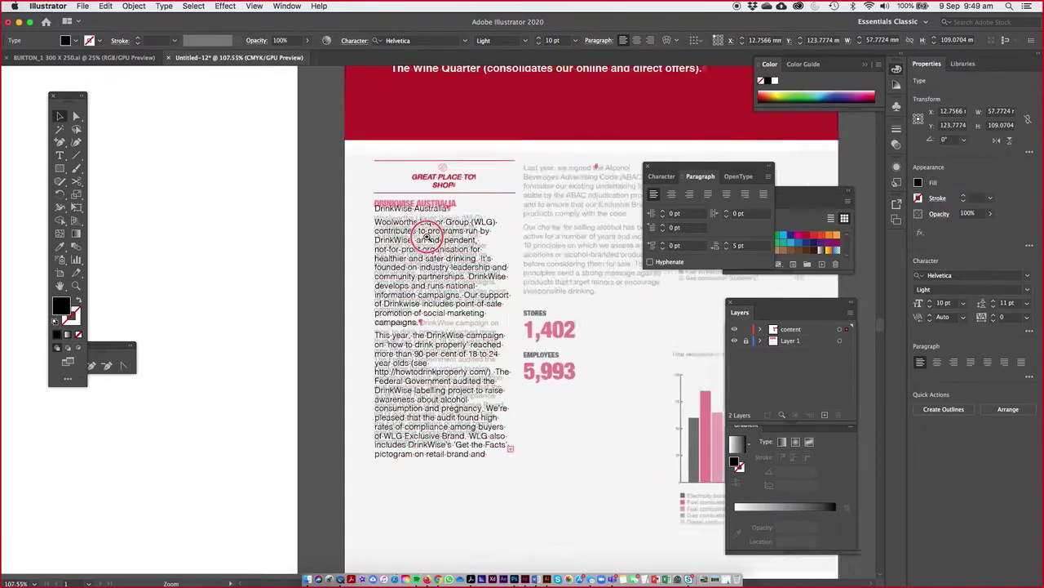
scroll(428, 237, up, 3)
click(439, 242)
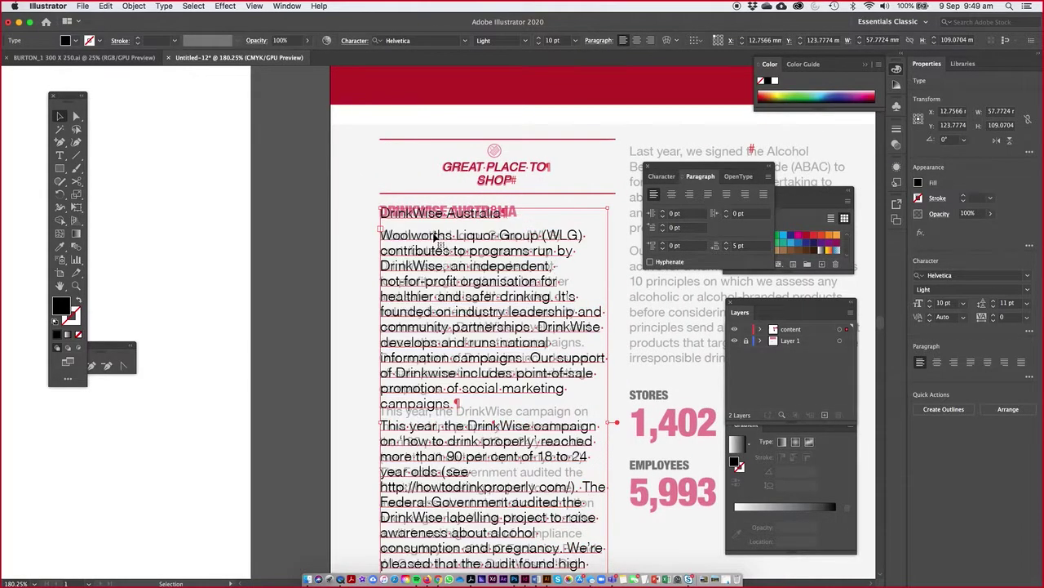
Step: Hide and re-show the extra character options, and set the column's "DrinkWise Australia" heading in All Caps
triple_click(429, 213)
click(662, 177)
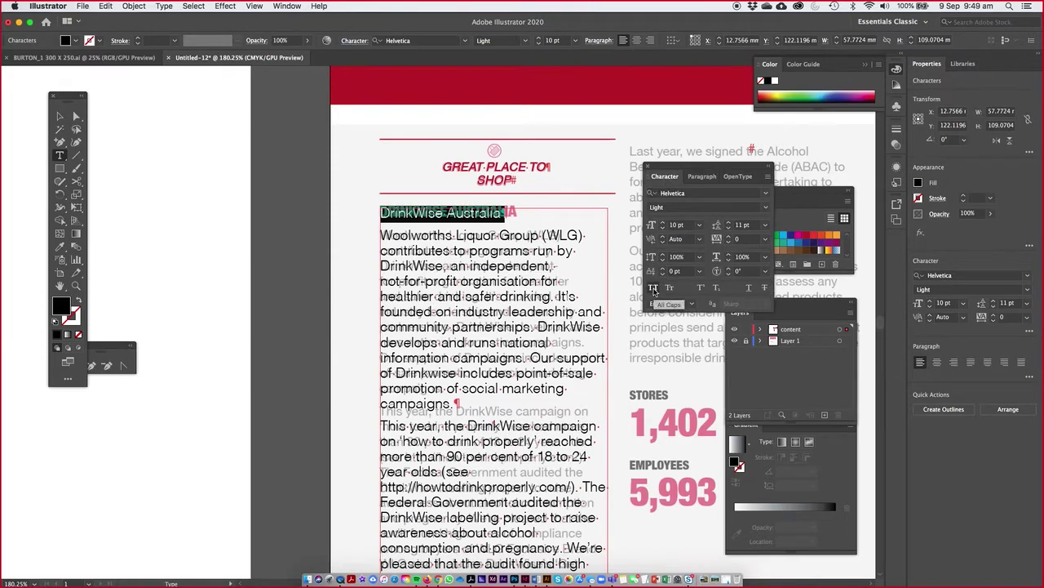
click(768, 176)
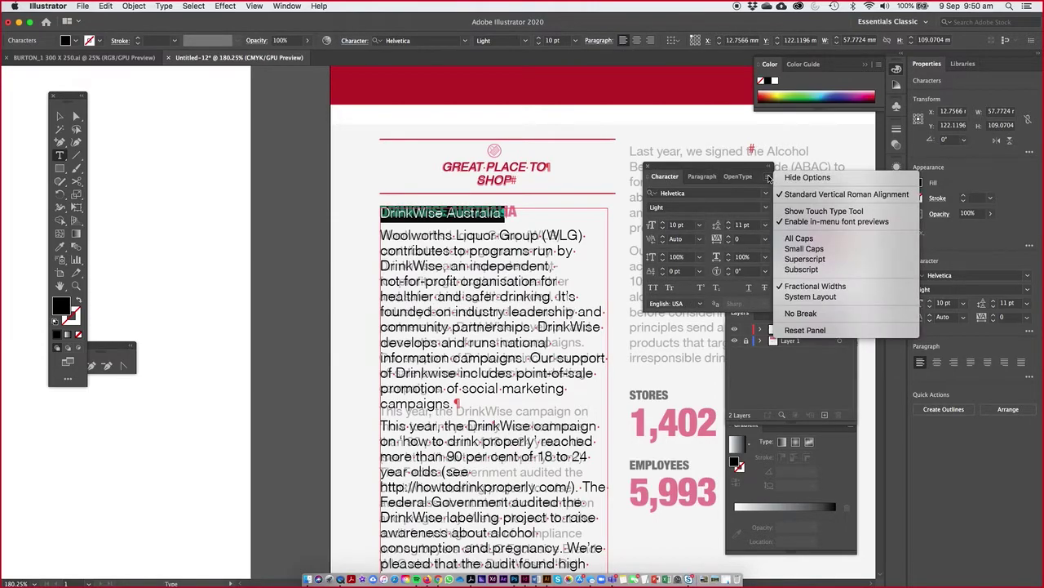
click(800, 173)
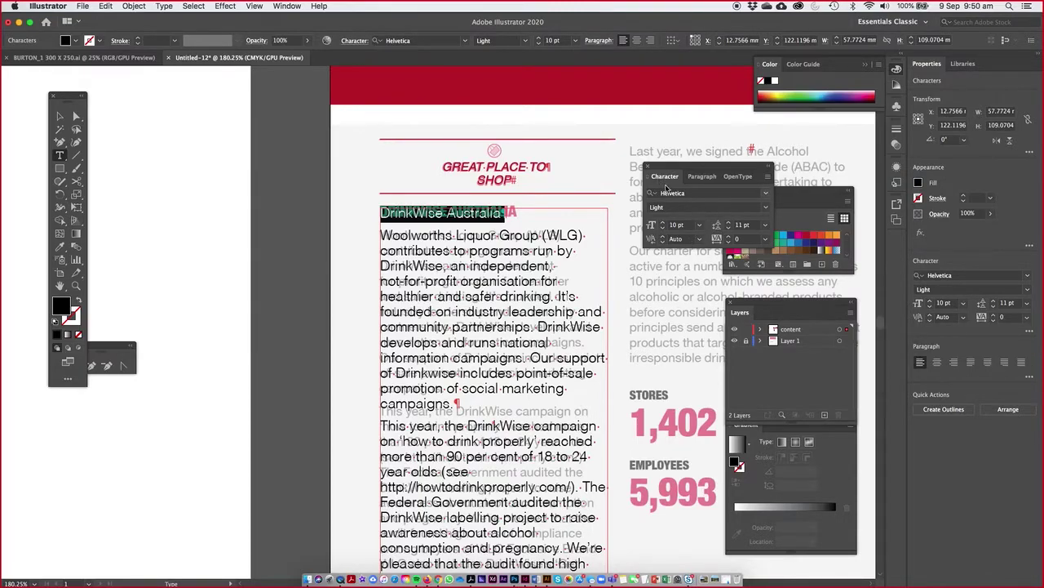
click(769, 178)
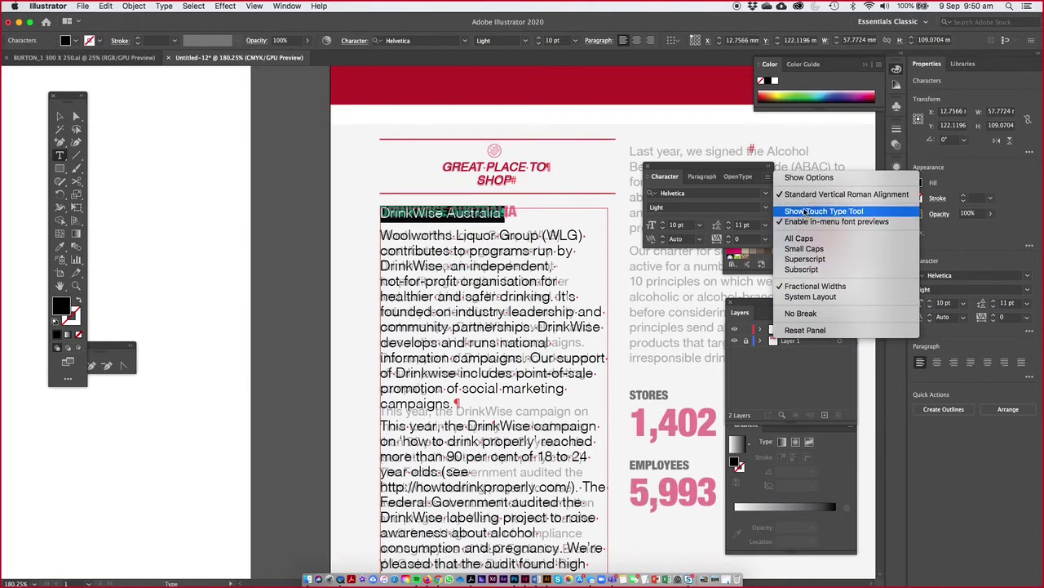
click(806, 178)
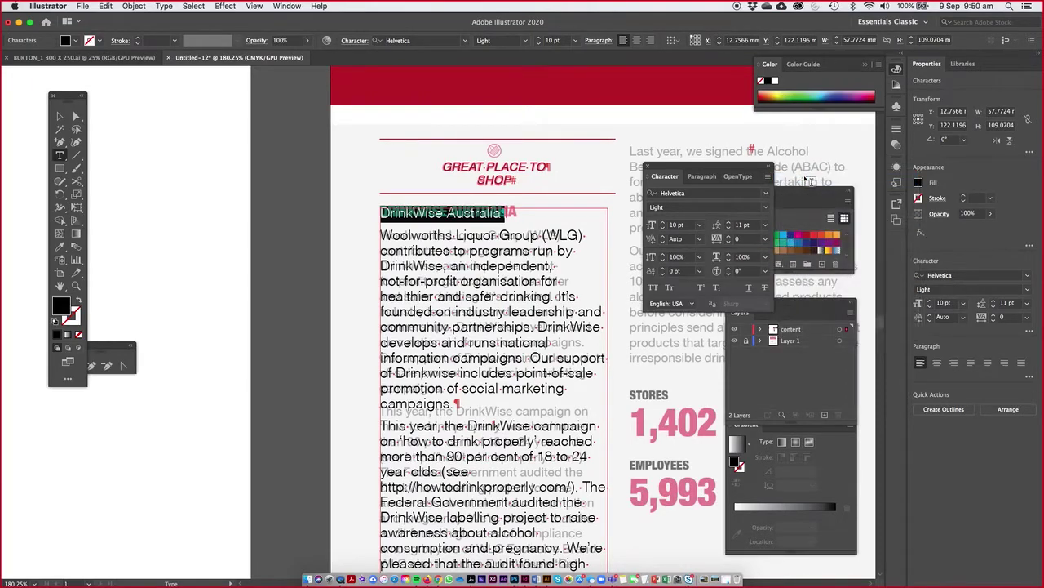
click(656, 287)
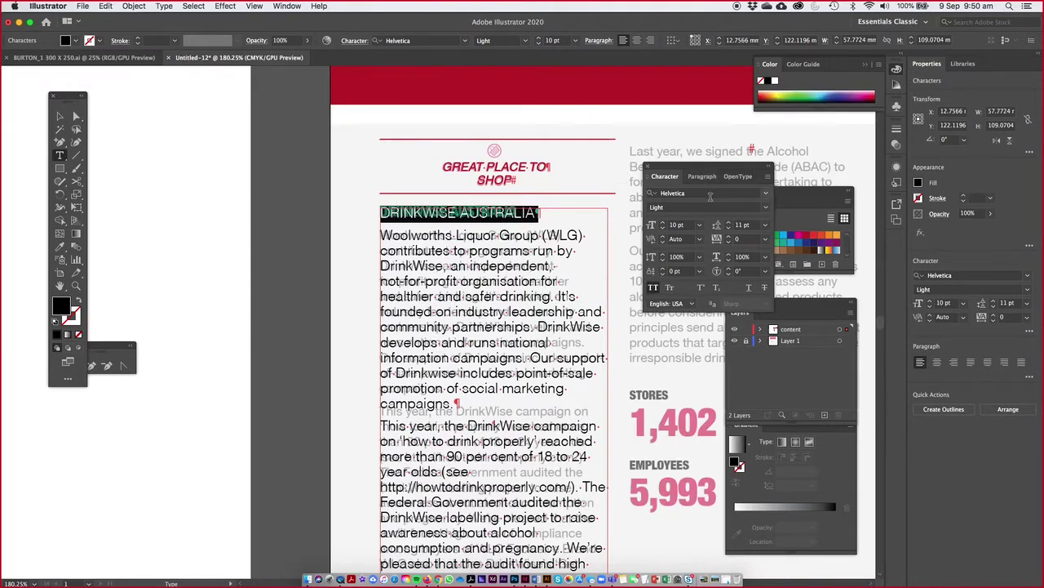
Step: Change the "DrinkWise Australia" heading's font style to Bold and fill it with the dark red swatch used for the banner
click(766, 208)
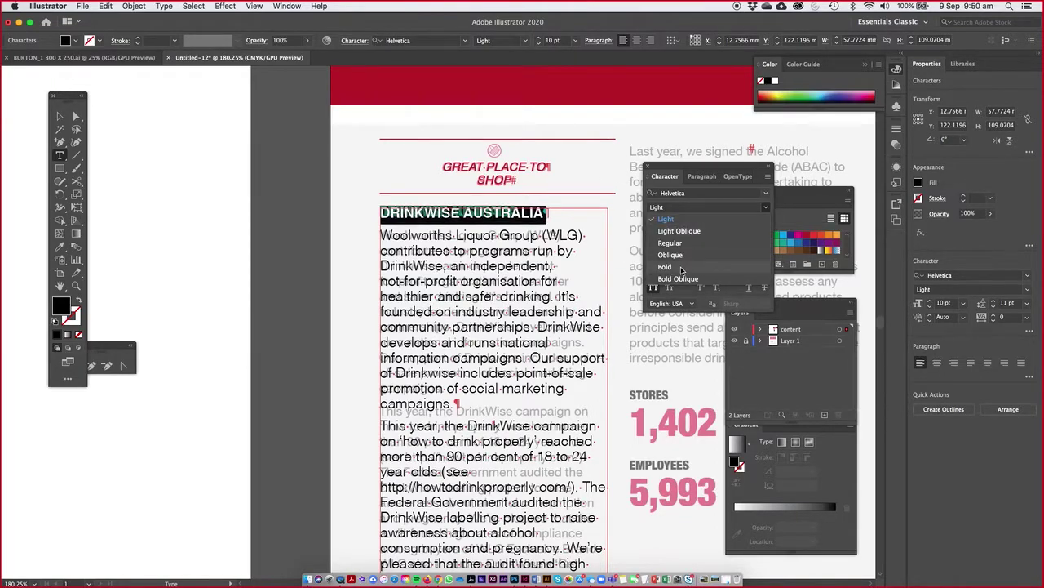
click(682, 267)
click(806, 238)
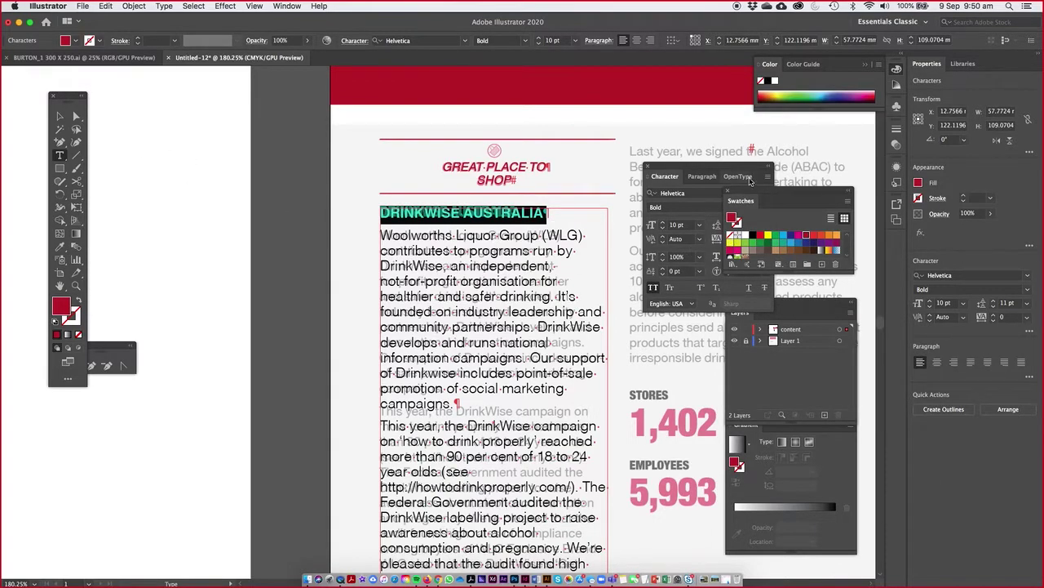
Step: Set the "DrinkWise Australia" heading's tracking to -4 and horizontal scale to 84% to match the reference width, and deselect it
drag(749, 181, 707, 166)
click(687, 229)
click(687, 229)
click(687, 228)
click(688, 229)
click(687, 245)
click(687, 245)
click(687, 245)
click(687, 245)
click(687, 245)
click(687, 245)
click(687, 245)
click(687, 245)
click(687, 245)
click(687, 244)
click(687, 245)
click(687, 244)
click(688, 245)
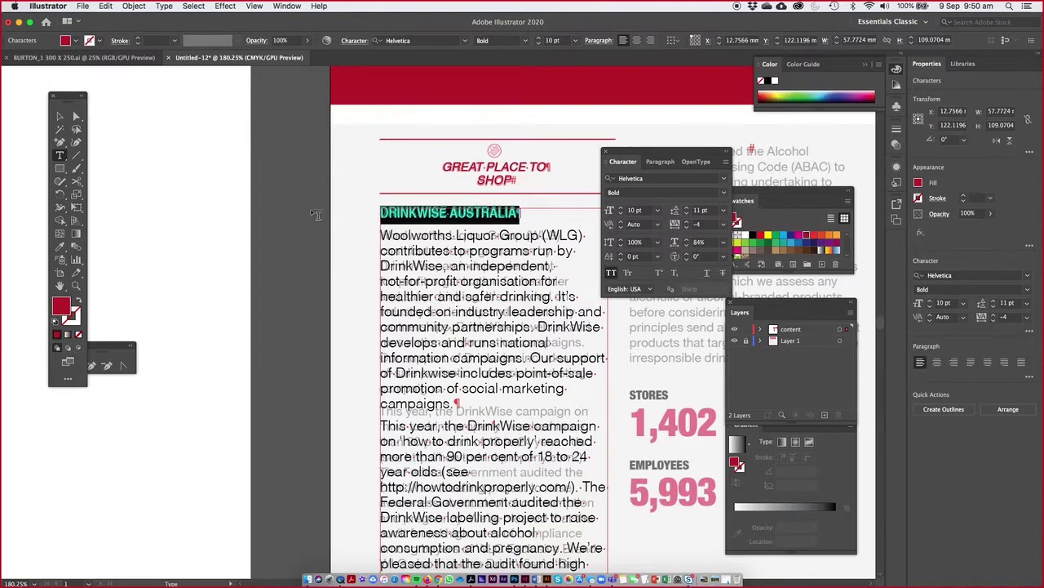
click(59, 116)
click(288, 127)
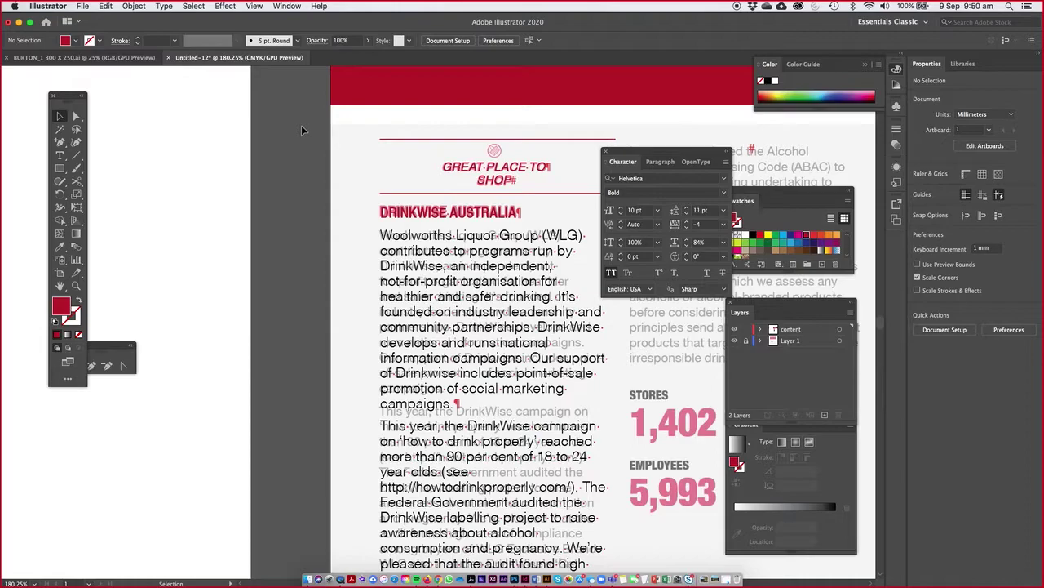
Step: Examine the end of the first column's text frame up close and its overflow against the rest of the page
key(super+1)
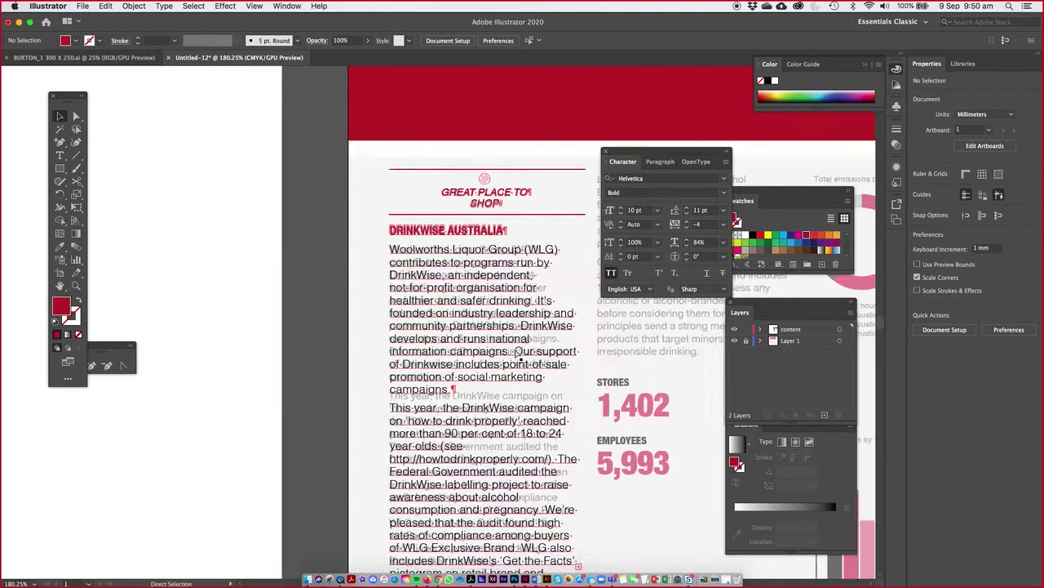
drag(514, 359, 337, 273)
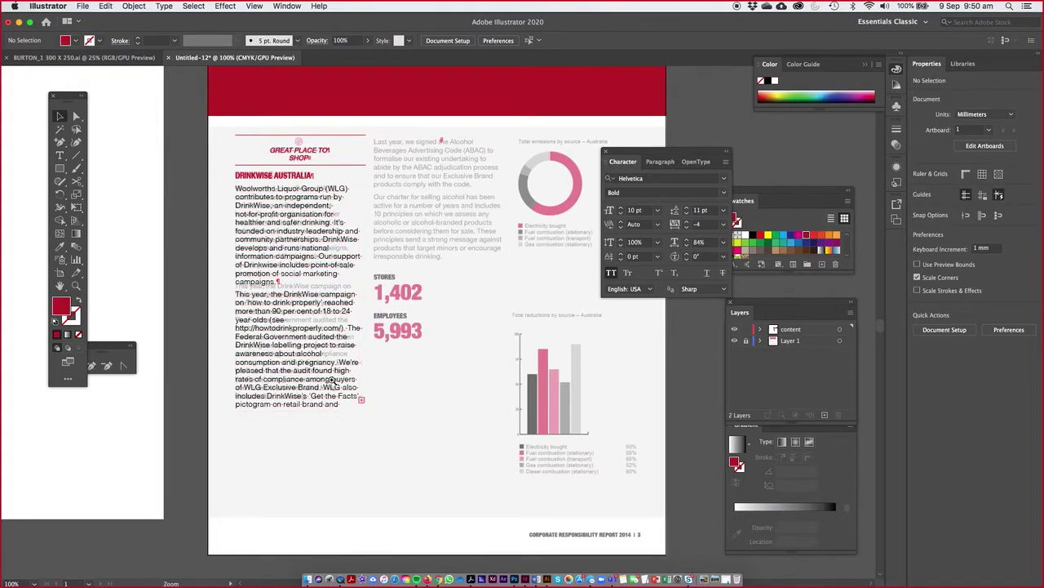
scroll(365, 408, up, 5)
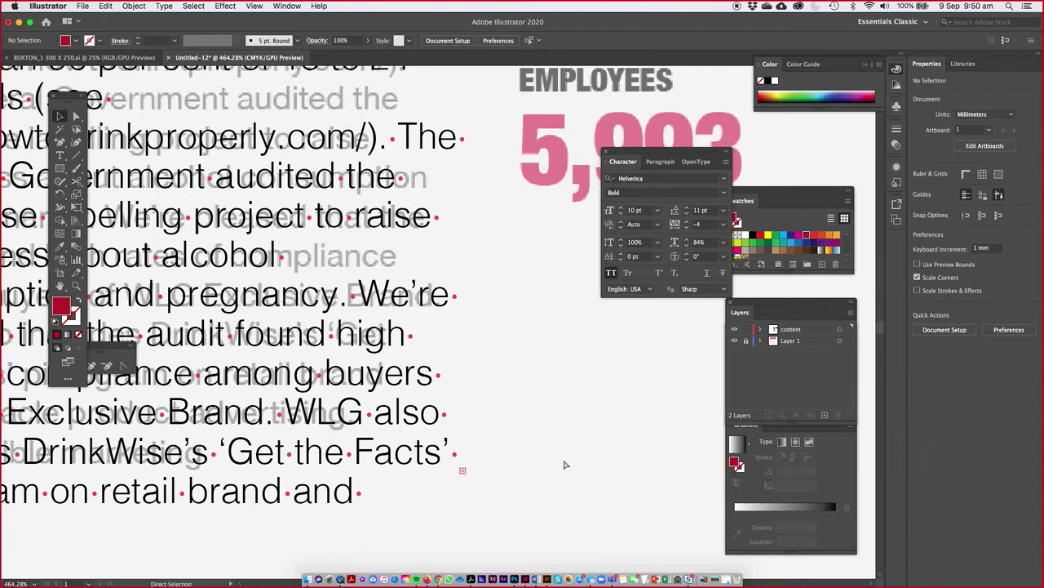
key(super+1)
key(v)
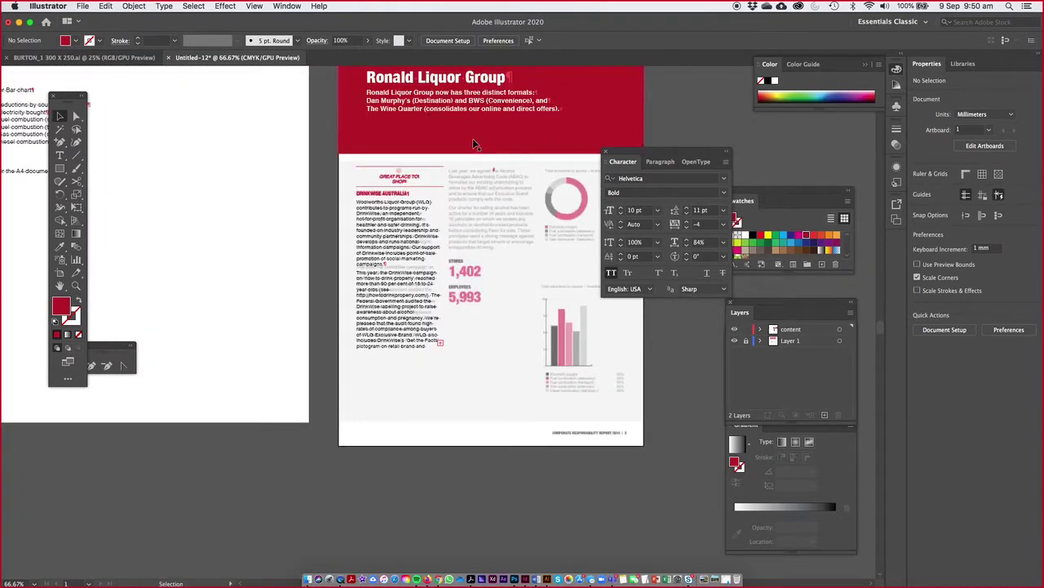
Step: Undo the accidental move of the red banner and delete the stray empty text frame over the second column
drag(473, 138, 495, 222)
key(super+z)
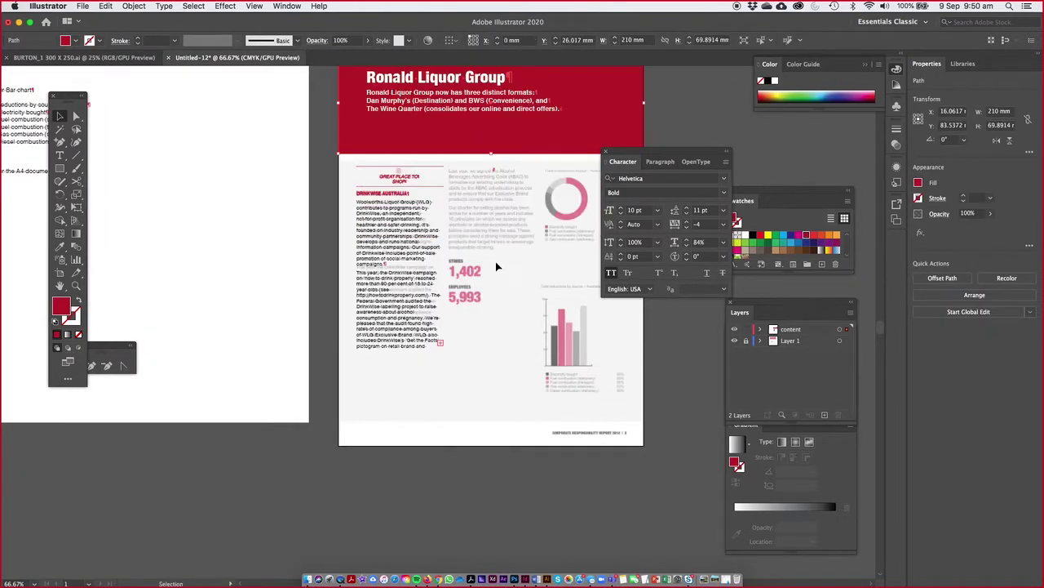
click(494, 167)
click(494, 167)
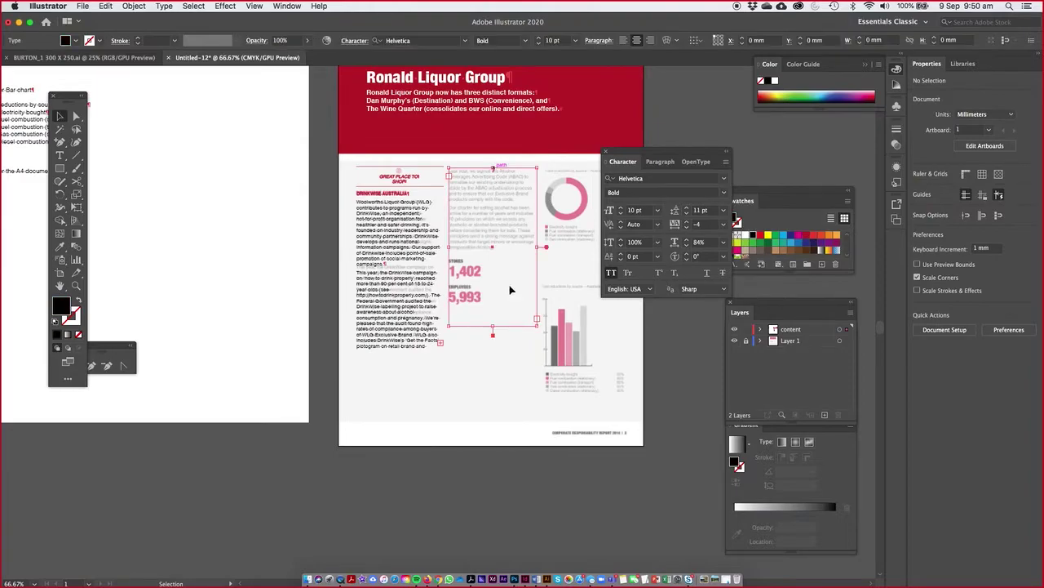
click(495, 364)
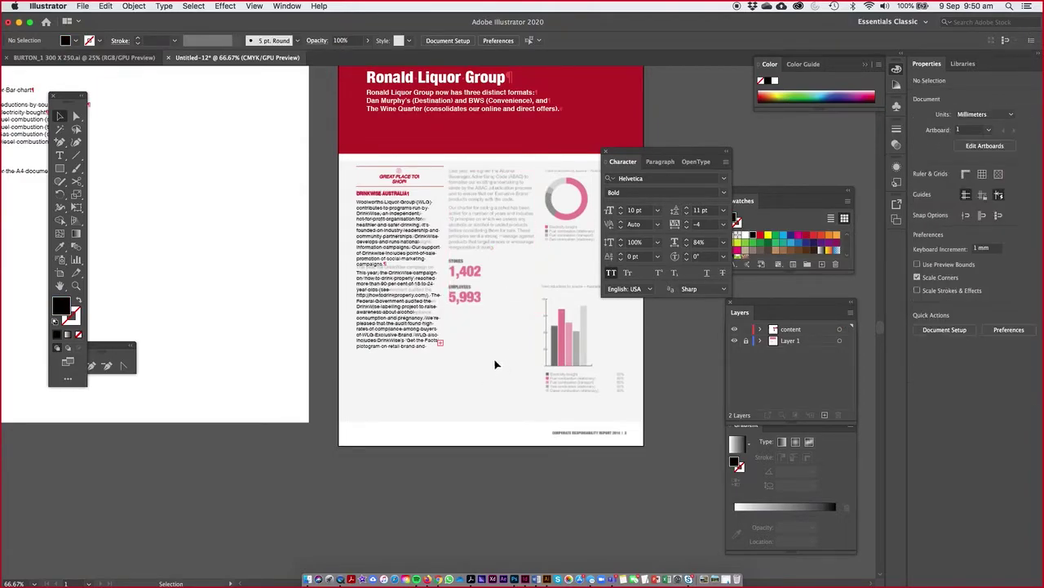
Step: Try to flow the first column's overflow text into a new linked frame drawn over the second column
click(441, 346)
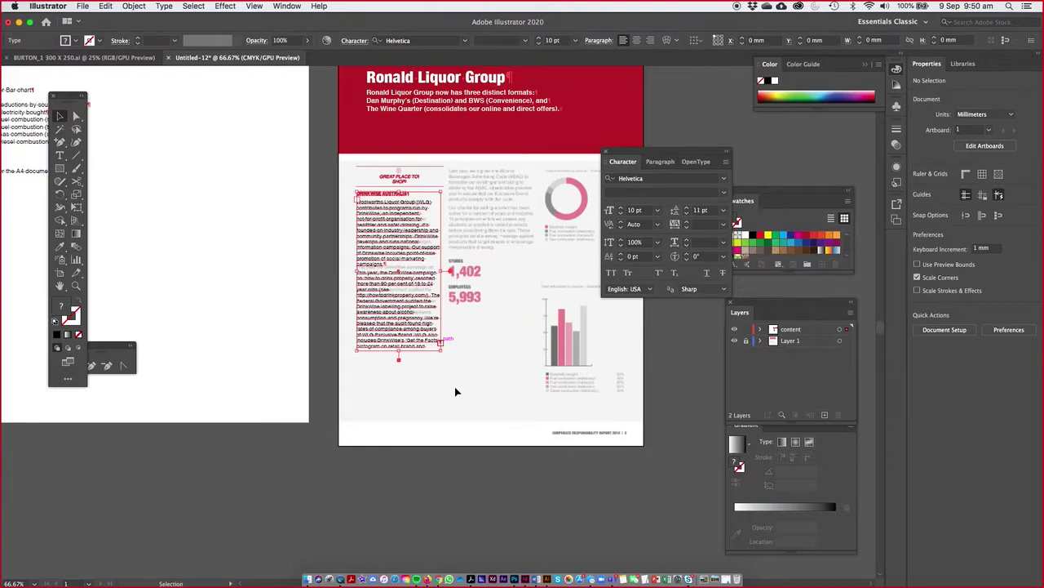
click(439, 344)
key(t)
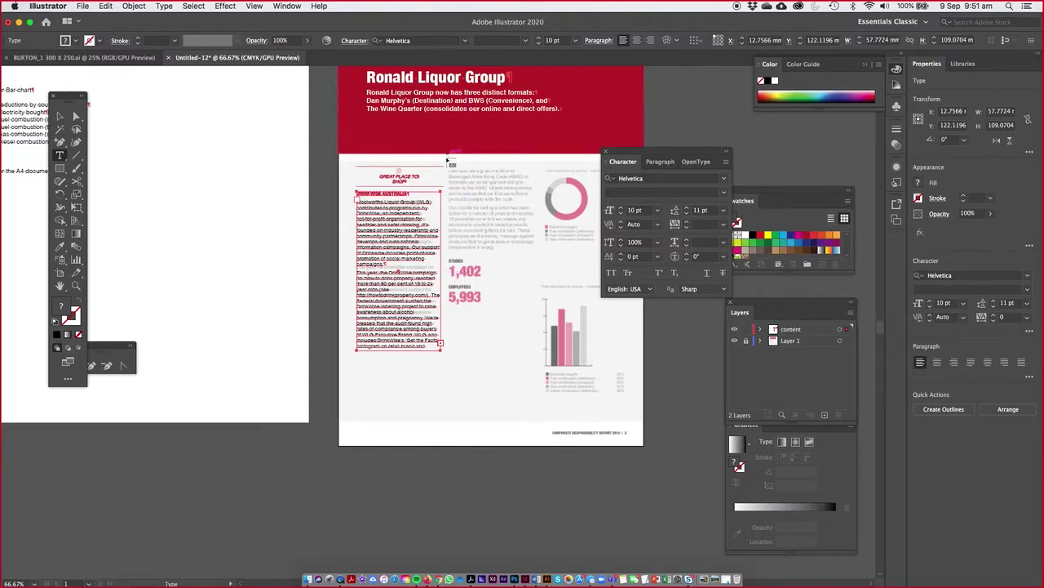
drag(448, 165, 536, 383)
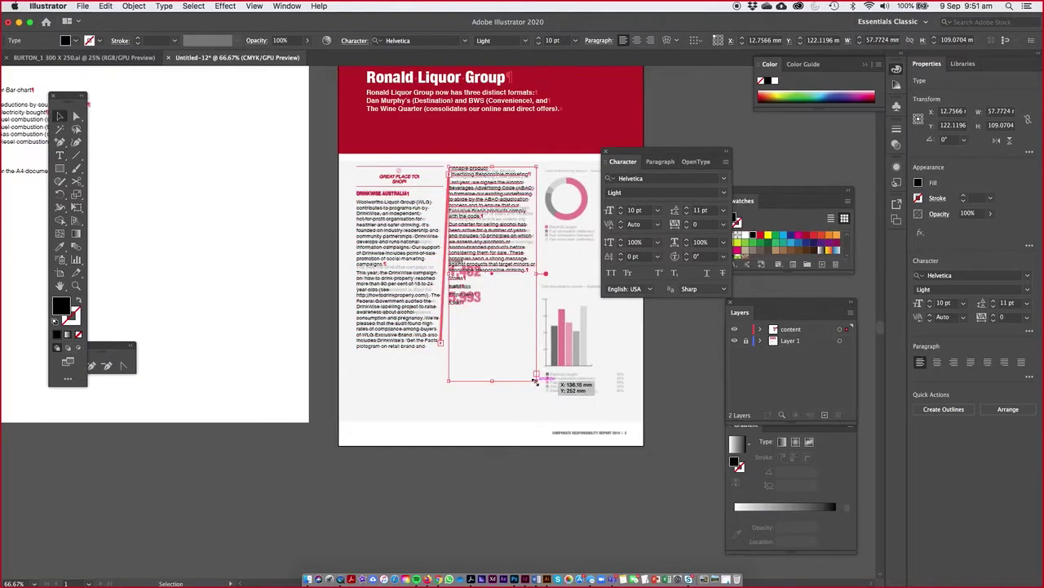
text(Pinnable product advertising Responsible marketing Last year, we signed the Alcohol Beverages Advertising Code (ABAC) to formalise our existing undertaking to abide by the ABAC adjudication process and to ensure that our Exclusive Brand products comply with the code. Our charter for selling alcohol has been active for a number of years and includes 10 principles on which we assess any alcohol or alcohol-branded products before considering them for sale. These principles send a strong message against products that target minors or encourage irresponsible drinking. Stores 1,402 Employees 5,993)
Step: Select the text running across both linked columns and undo the new linked frame
drag(359, 238, 549, 230)
click(60, 116)
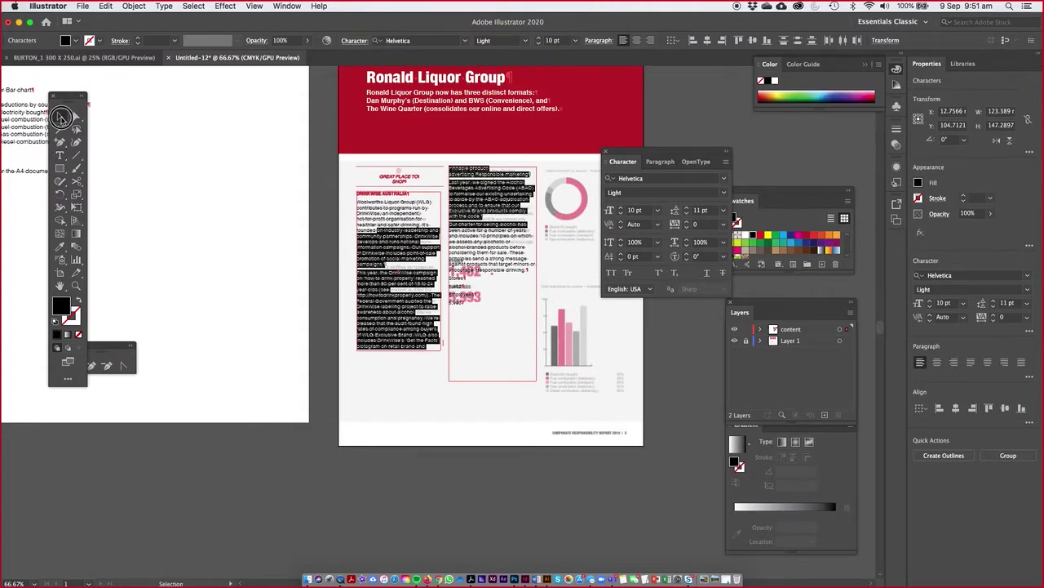
key(super+z)
Step: Examine the overflow marker at the end of the first column's text frame up close and against the page
key(t)
scroll(425, 269, up, 6)
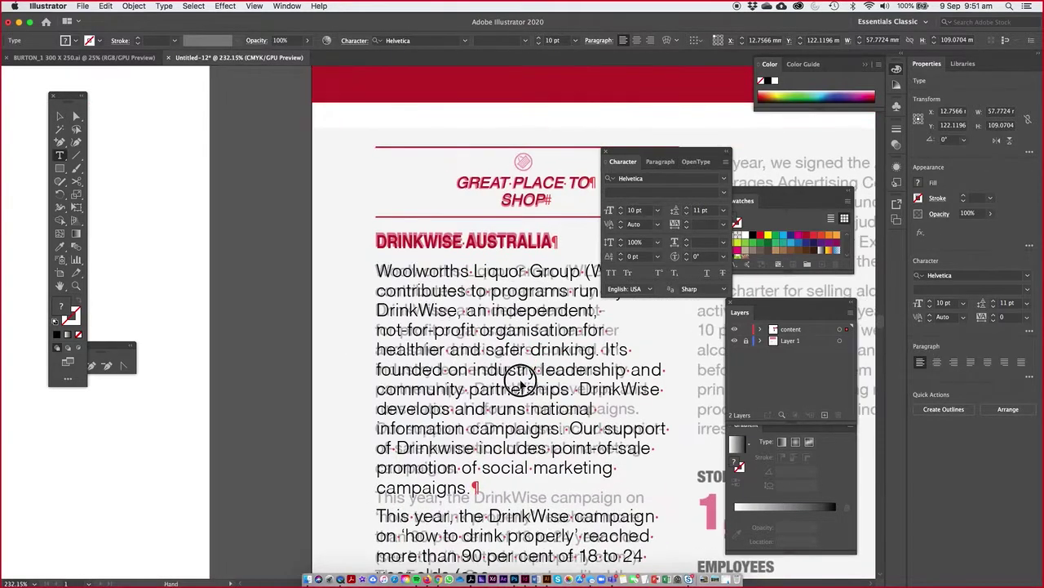
drag(380, 312, 277, 155)
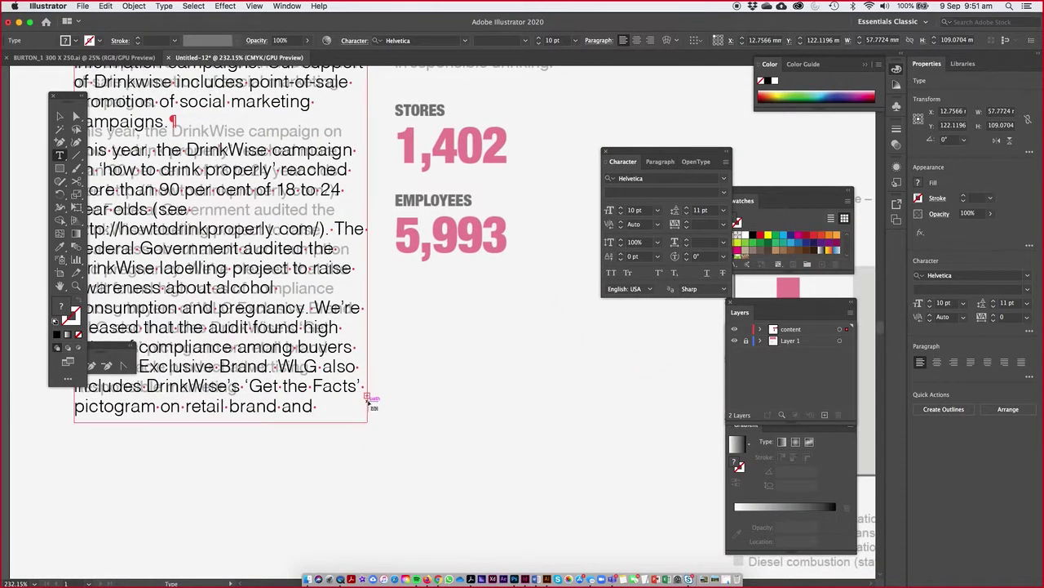
click(61, 116)
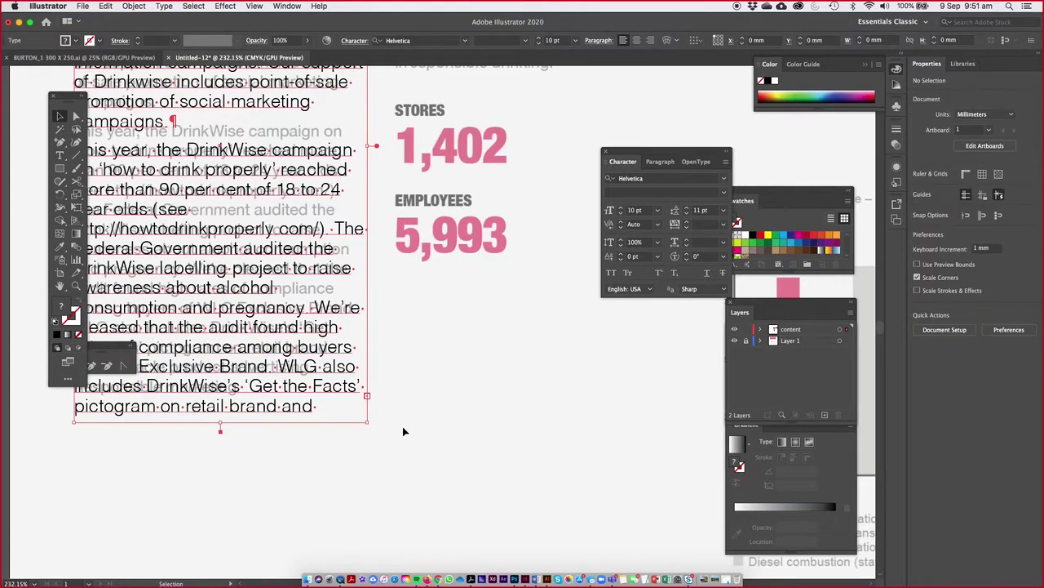
key(super+minus)
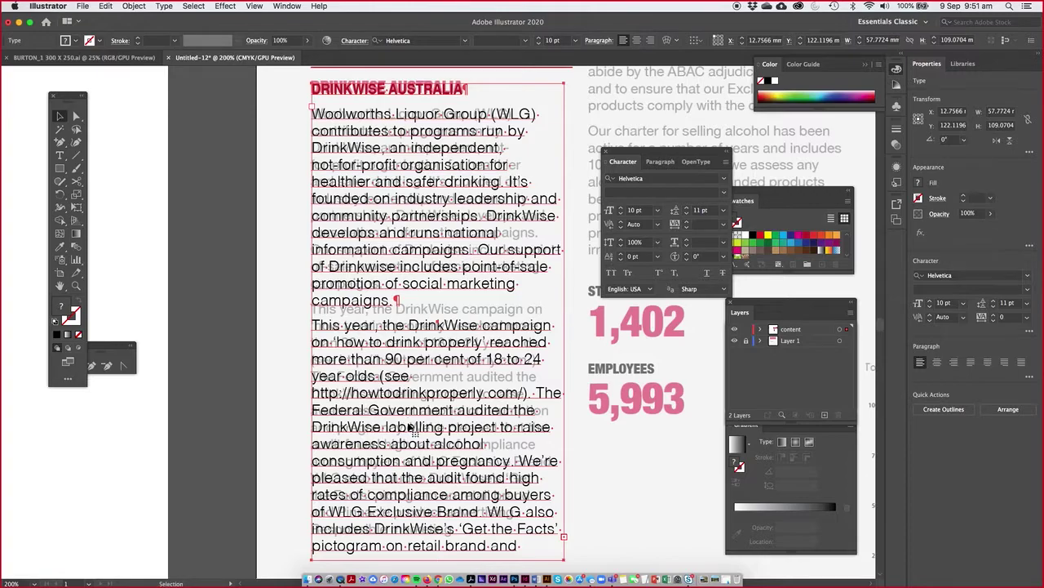
drag(478, 448, 257, 234)
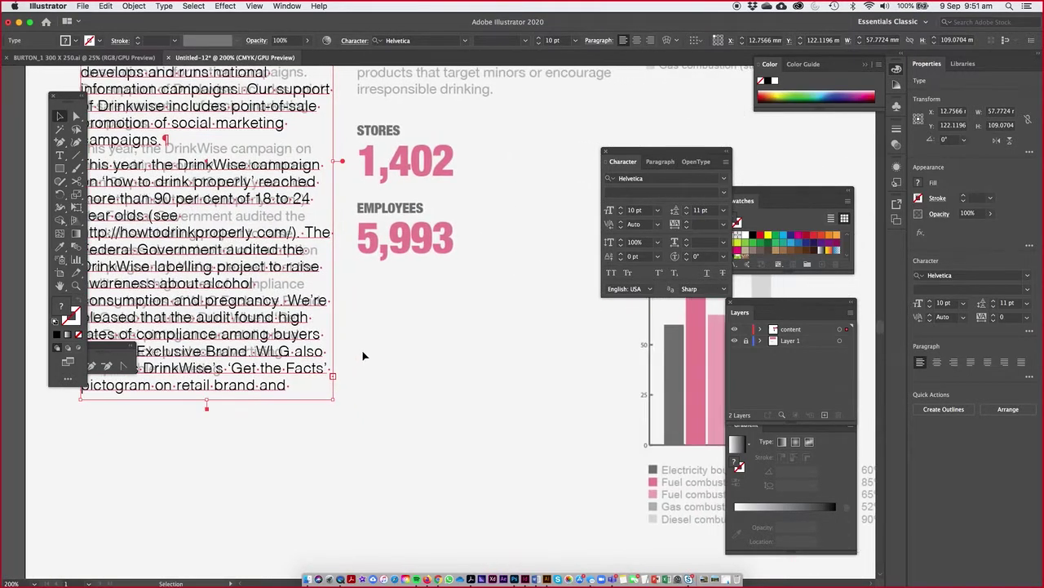
key(t)
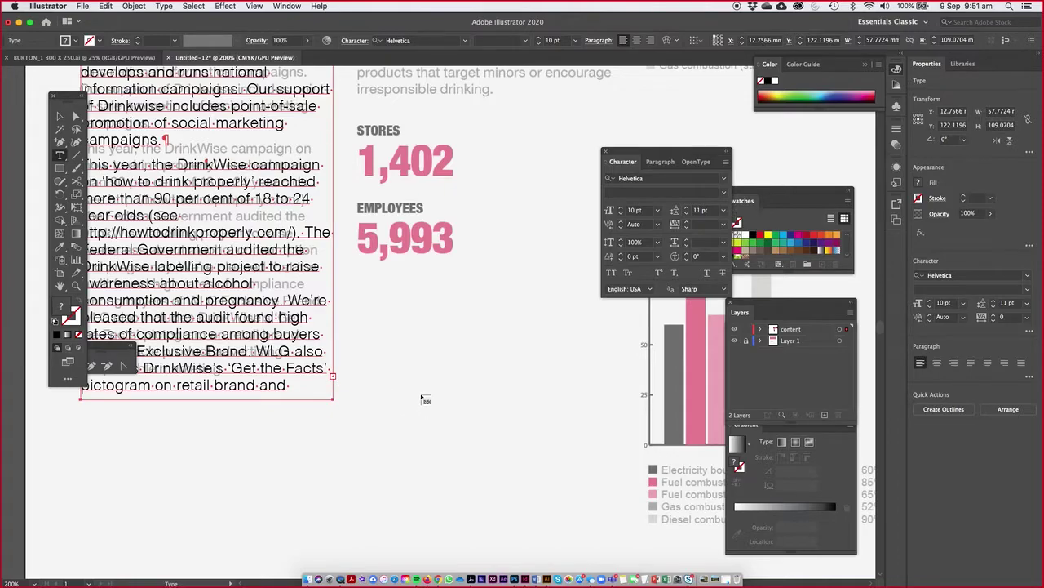
key(super+minus)
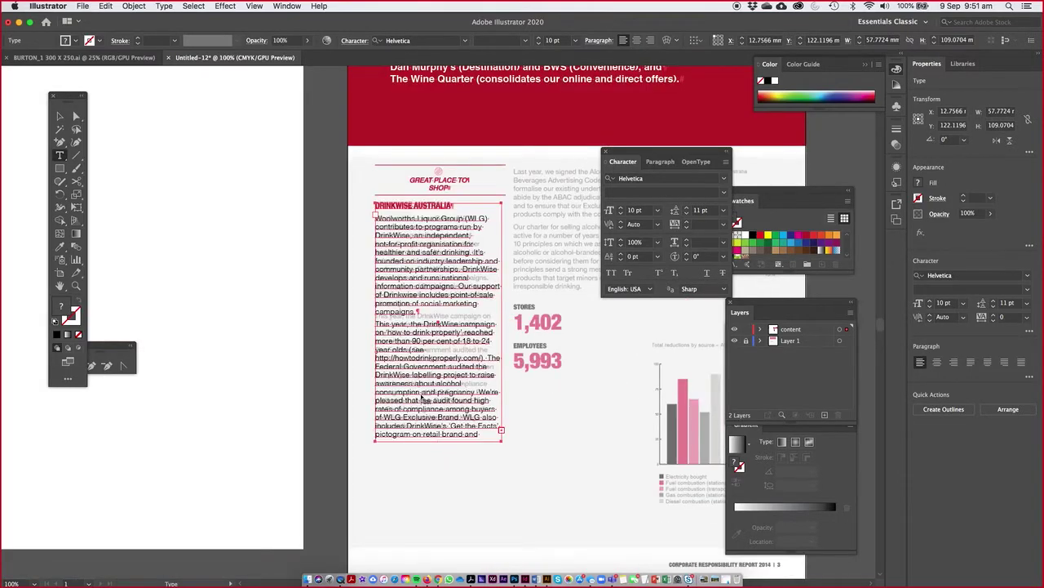
key(super+minus)
Step: Continue the first column's overflow text into a linked frame about 60 by 116 mm over the second column
drag(326, 258, 324, 258)
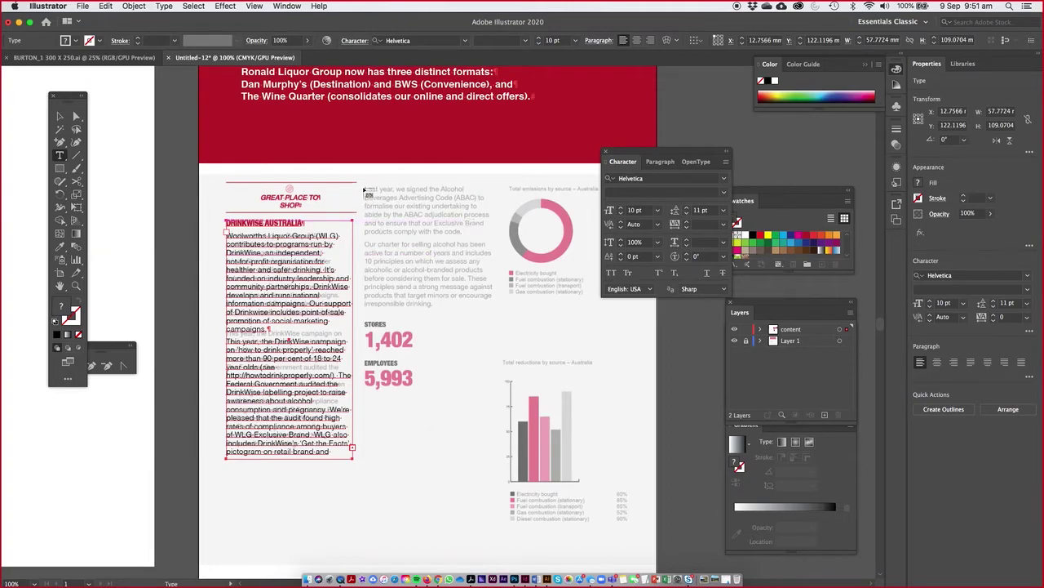
drag(365, 186, 497, 435)
text(Pinnacle product advertising Responsible marketing Last year, we signed the Alcohol Beverages Advertising Code (ABAC) to formalise our existing undertaking to abide by the ABAC adjudication process and to ensure that our Exclusive Brand products comply with the code. Our charter for selling alcohol has been active for a number of years and includes 10 principles on which we assess any alcoholic or alcohol-branded products before considering them for sale. These principles send a strong message against products that target minors or encourage responsible drinking. Stores 1,402 Employees 5,993)
key(Escape)
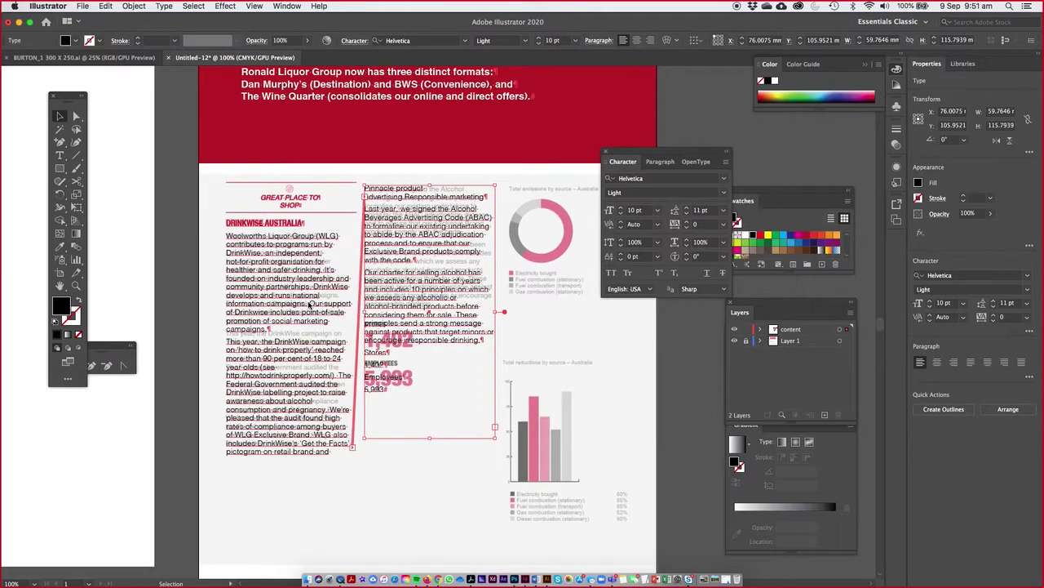
Step: Select all the text in the two linked column frames to check that it runs as one story
double_click(276, 310)
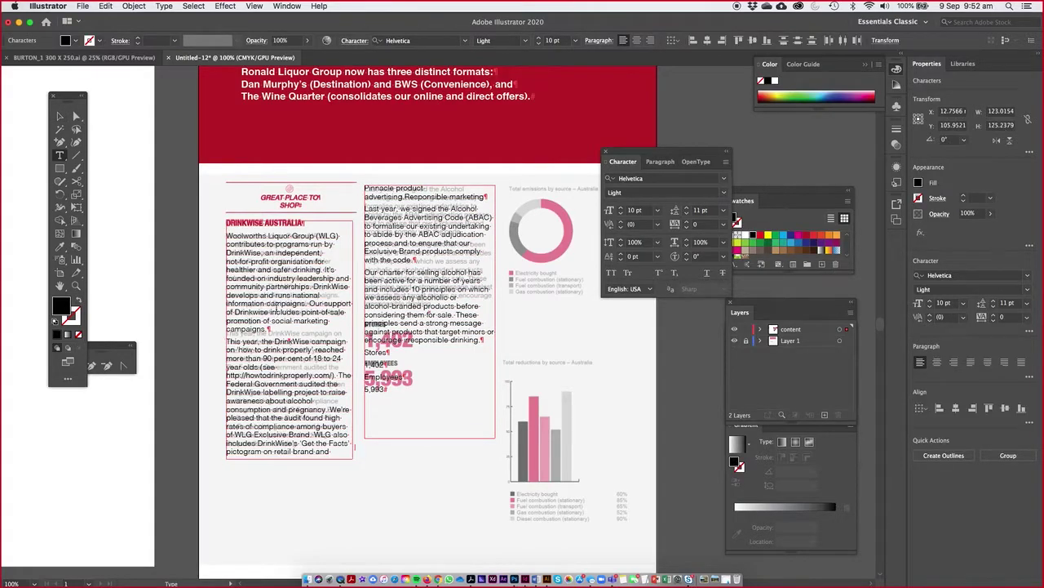
key(super+a)
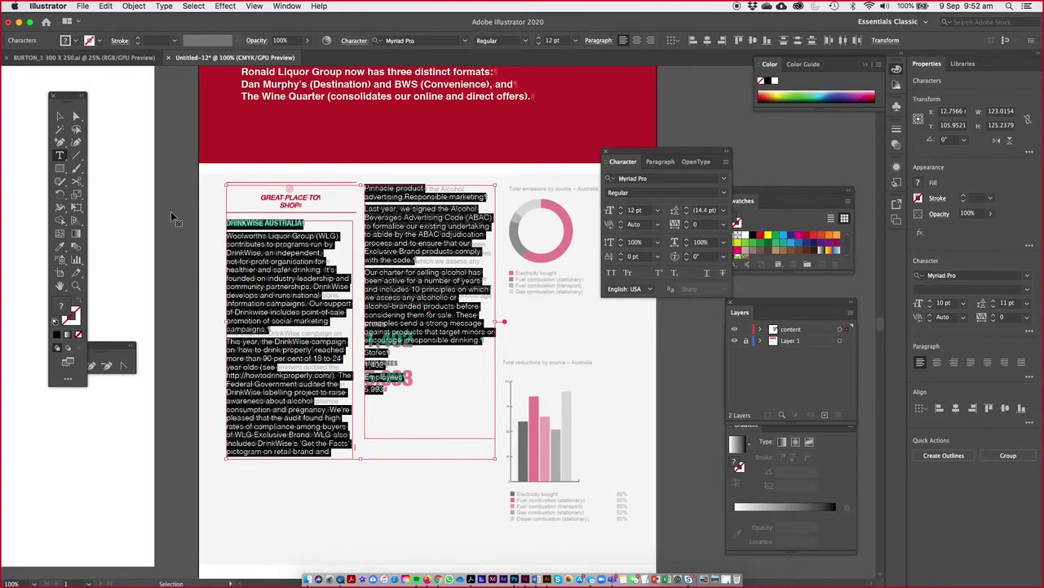
click(59, 116)
Step: Draw three tall black rectangles on the empty canvas beside the source-text artboard, the third about 15 by 101 mm
scroll(291, 237, left, 10)
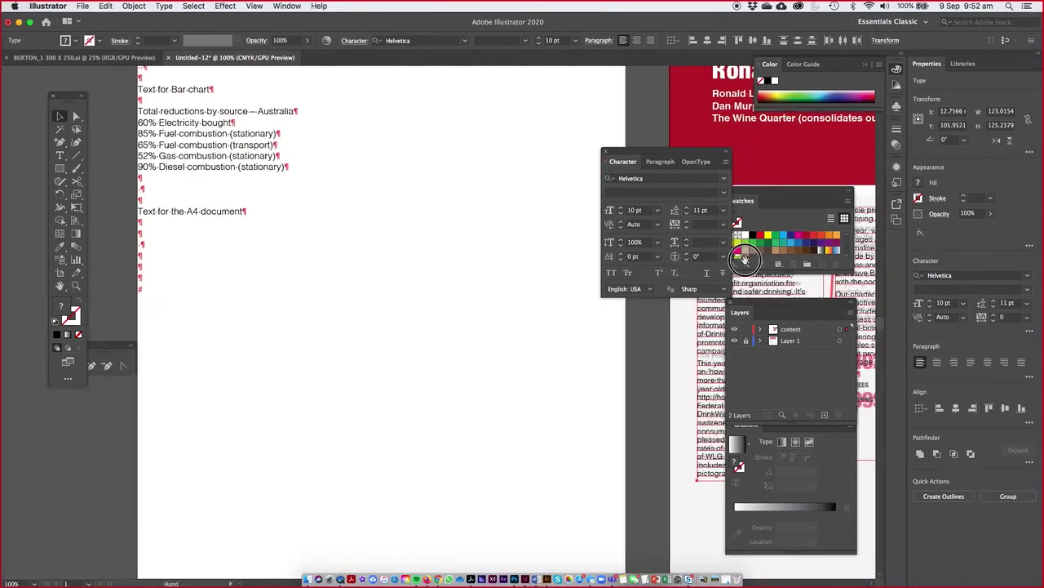
scroll(489, 250, left, 8)
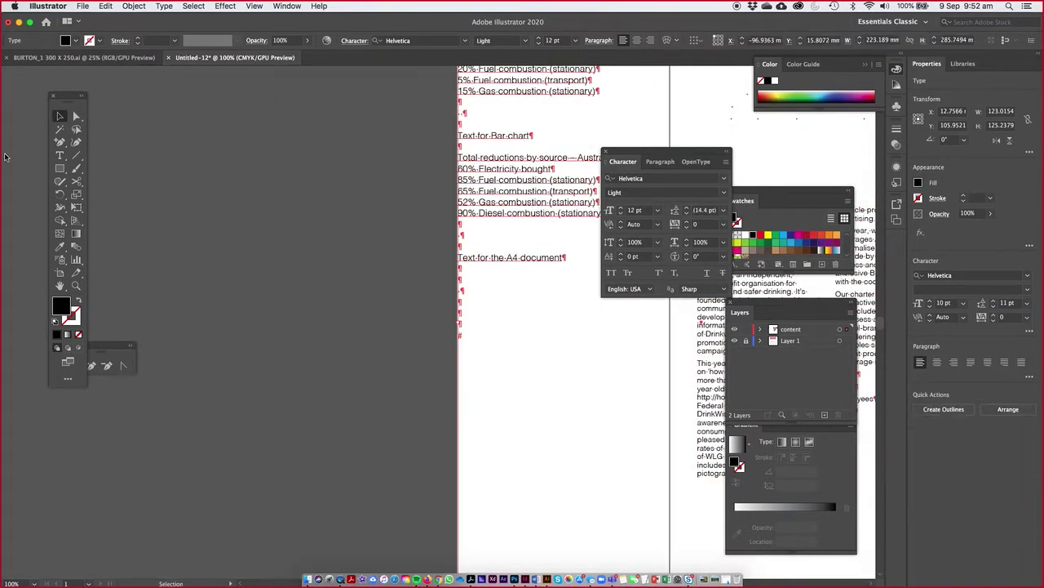
click(60, 167)
drag(175, 143, 235, 361)
mouse_move(270, 136)
mouse_down()
mouse_move(315, 204)
mouse_move(329, 341)
mouse_up()
drag(373, 122, 407, 341)
Step: Convert the first black rectangle into an area text frame with placeholder text and shorten it to about 54 mm high
click(60, 155)
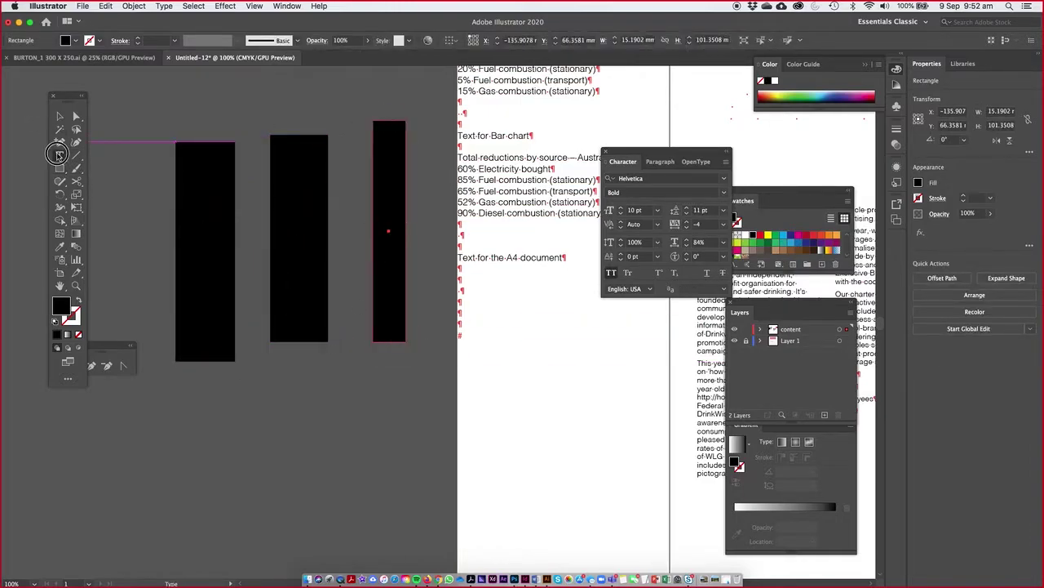
drag(57, 159, 94, 162)
click(192, 143)
triple_click(197, 208)
key(Escape)
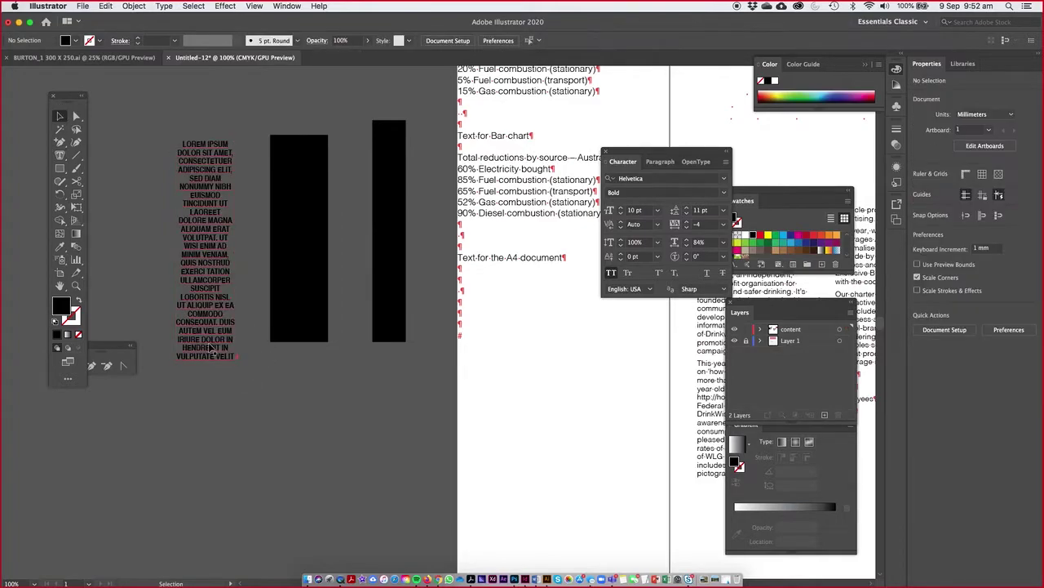
click(204, 363)
drag(204, 363, 209, 260)
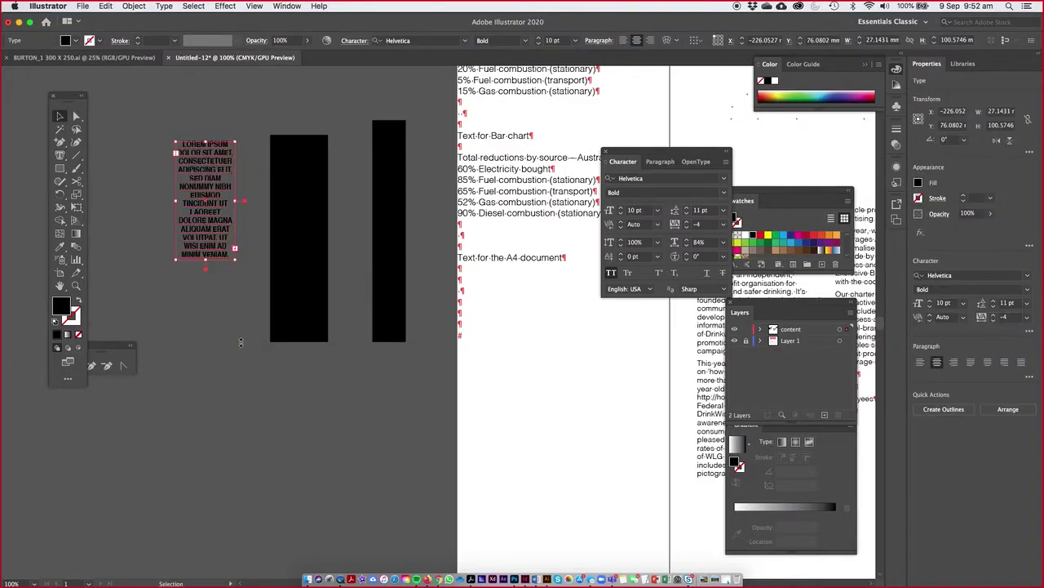
Step: Try to flow the shortened frame's overflow text into the second black rectangle, and undo the link
key(t)
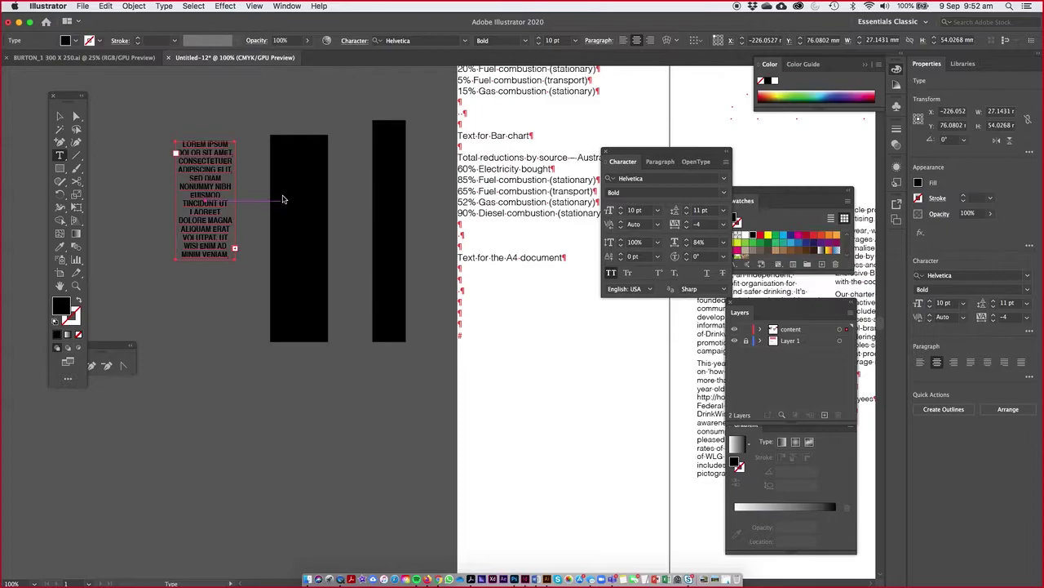
click(286, 145)
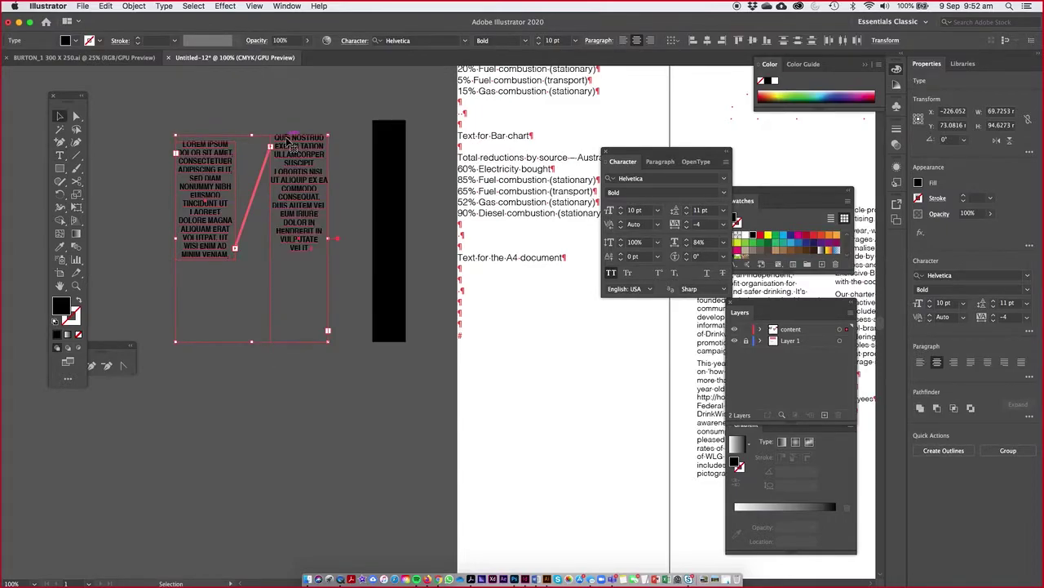
key(super+z)
Step: Place the placeholder frame's overflow text in a new linked frame about 27 by 54 mm overlapping the second rectangle
key(t)
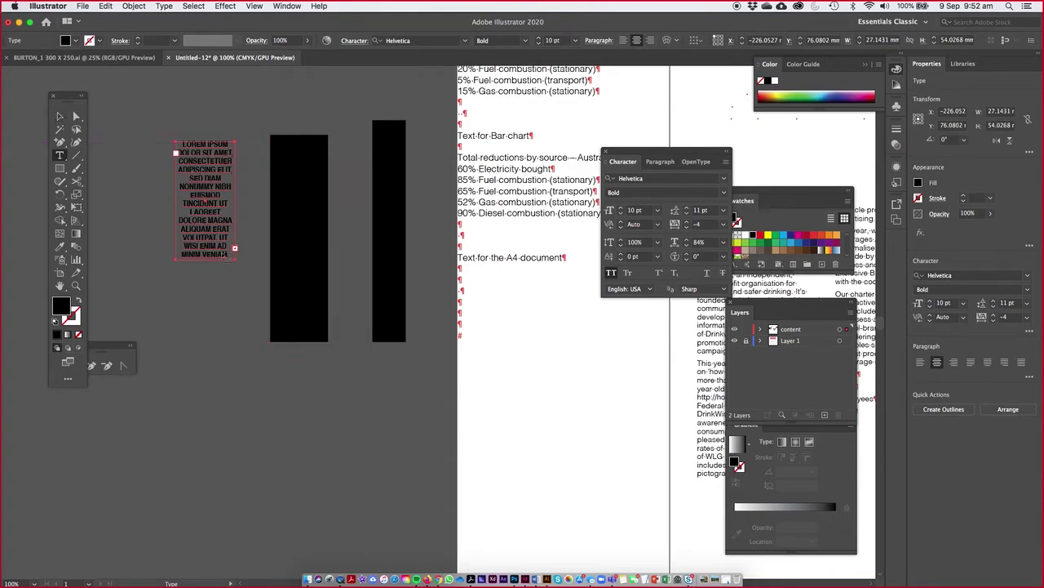
click(235, 248)
click(304, 222)
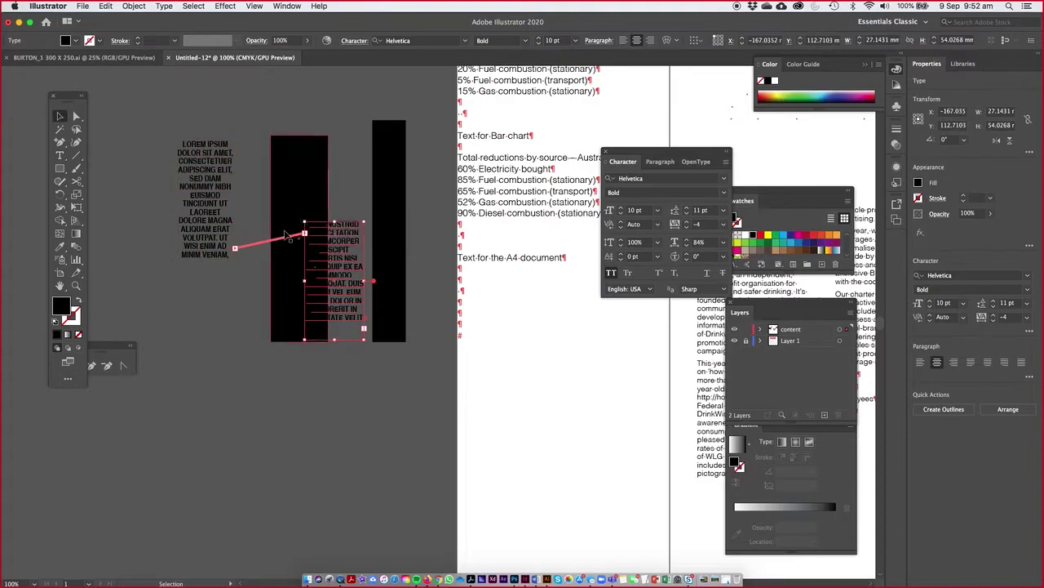
Step: Undo the last text frame placement and thread the overflow text into the wide black rectangle
key(super+z)
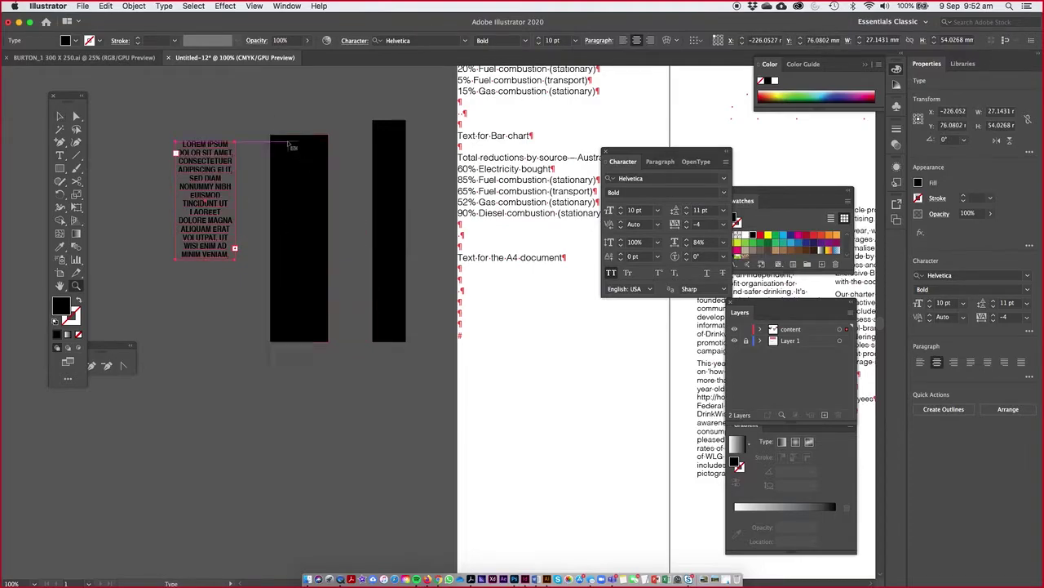
click(290, 146)
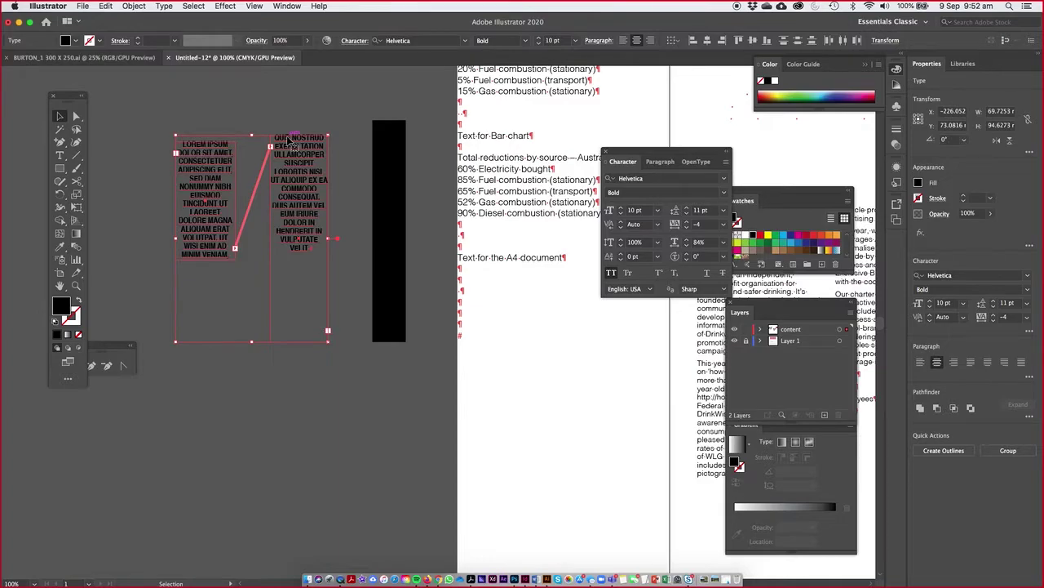
Step: Move the large white text frame off the report page onto the empty pasteboard beside it
key(super+minus)
key(super+minus)
key(super+minus)
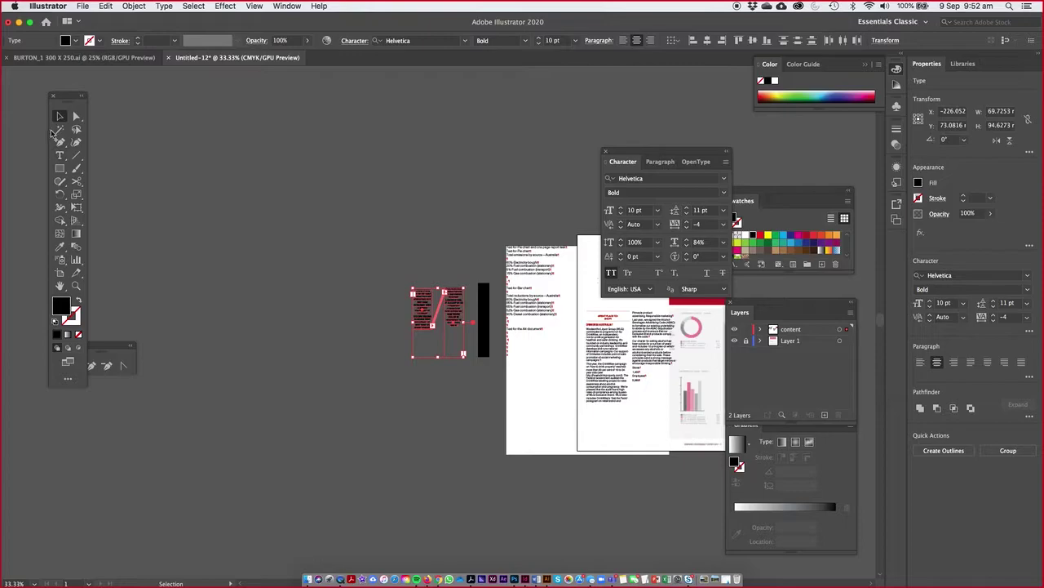
drag(554, 377, 364, 324)
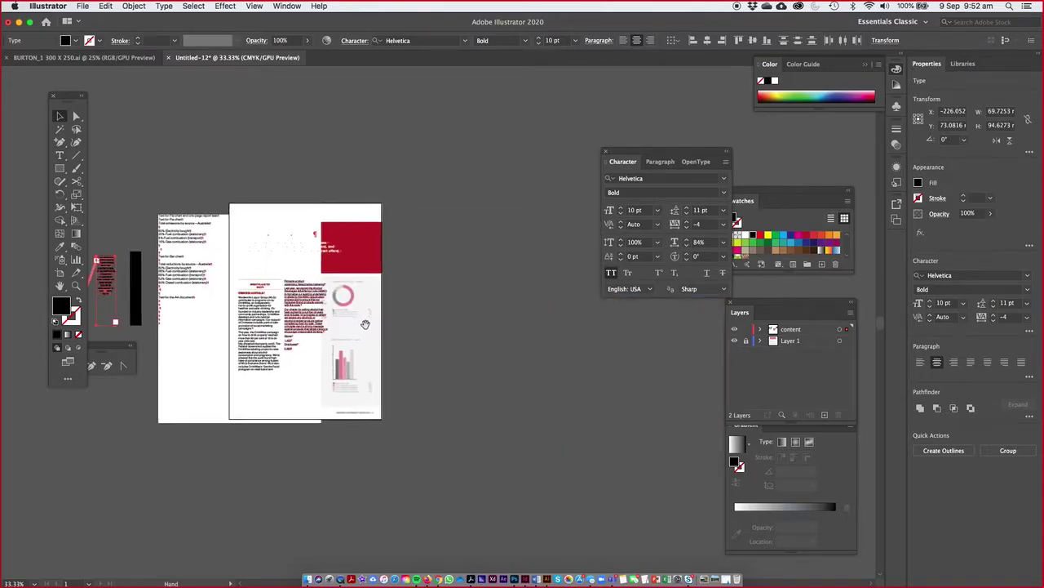
click(223, 217)
drag(222, 217, 174, 258)
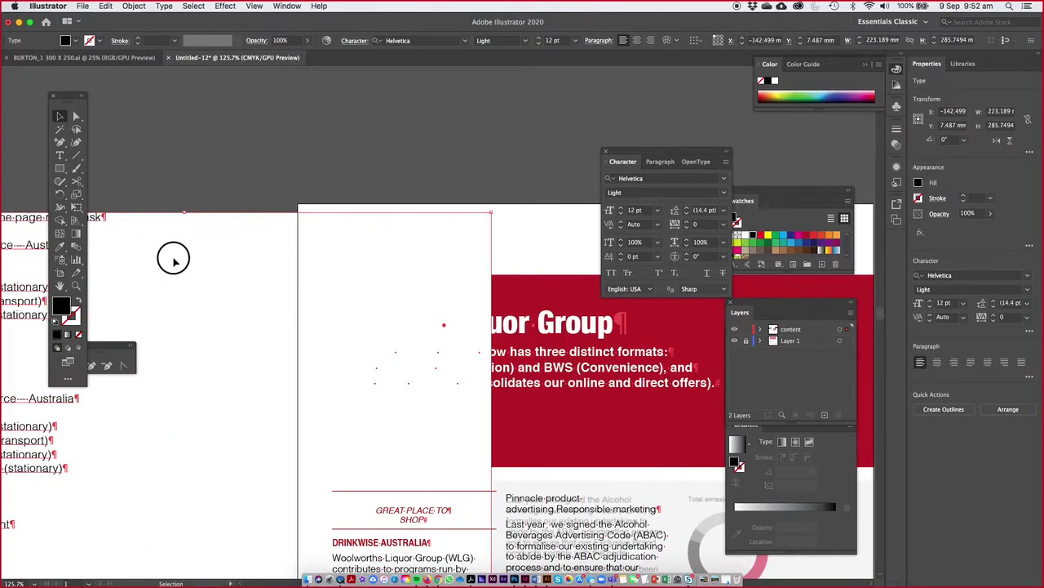
click(168, 252)
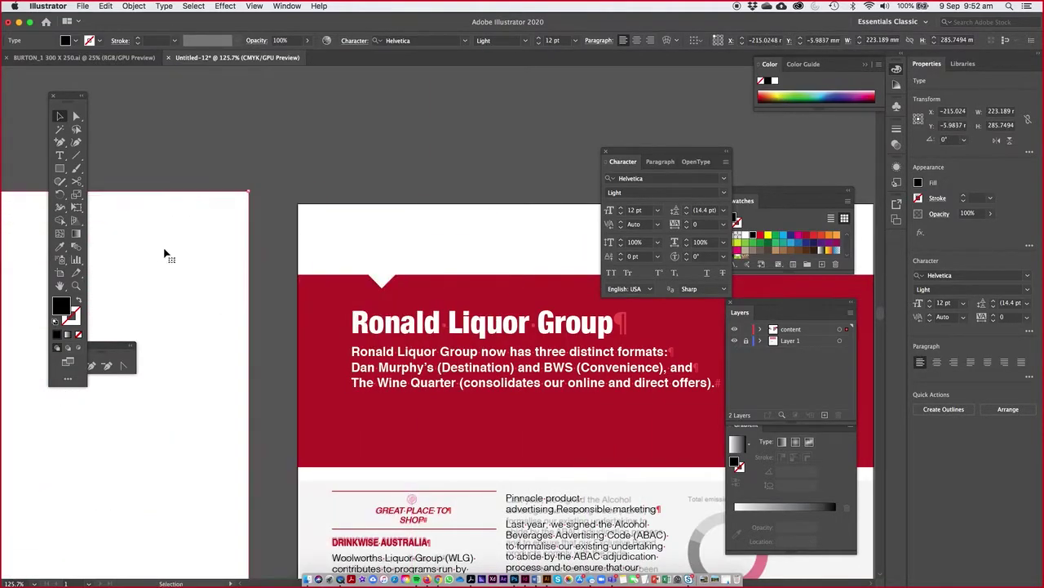
Step: Hide and reshow the content layer to examine how the Stores and Employees figures look in the reference layout
key(super+1)
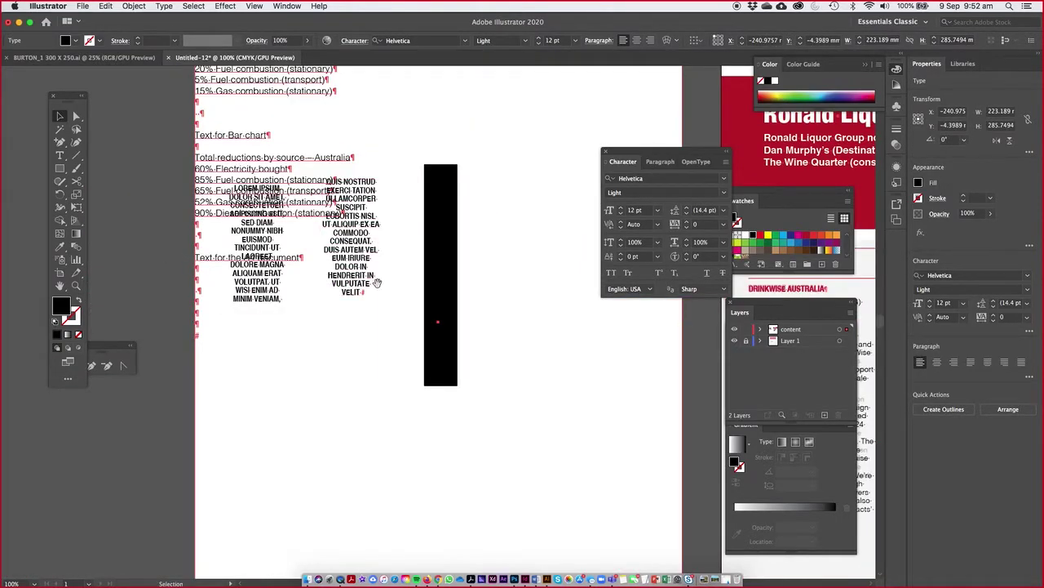
scroll(376, 283, right, 10)
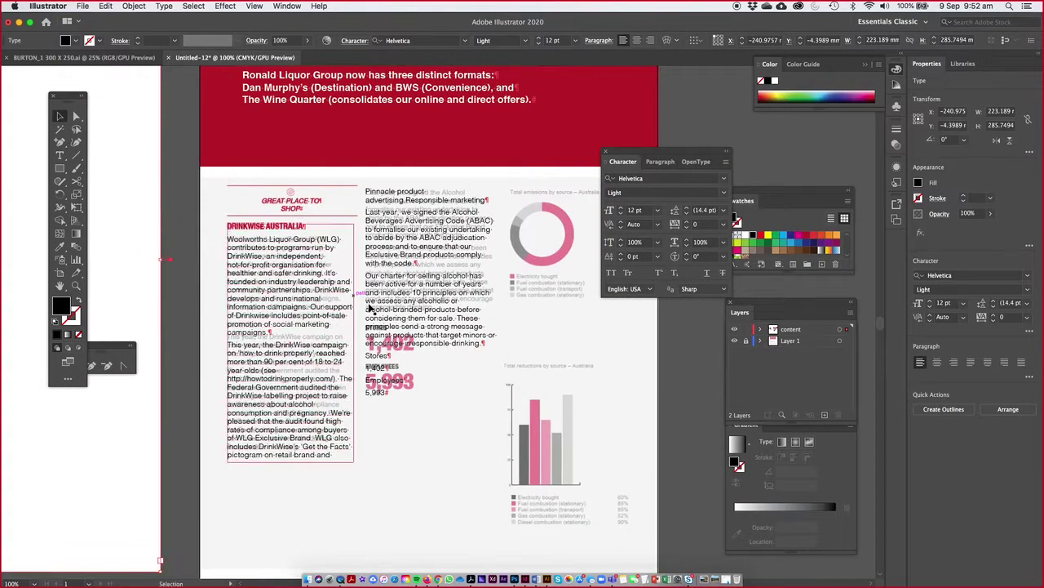
scroll(372, 310, right, 2)
scroll(372, 310, down, 1)
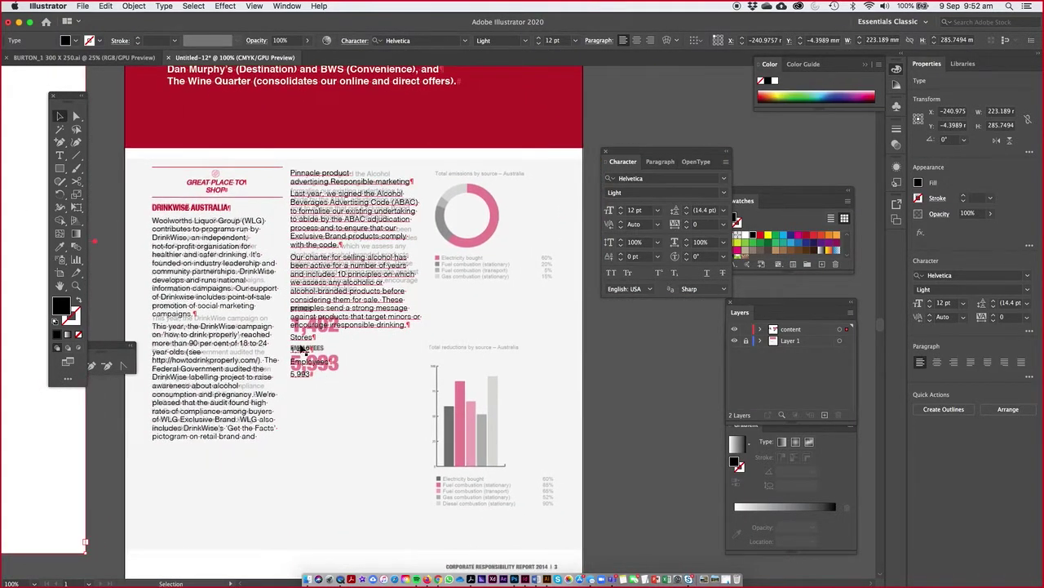
click(733, 329)
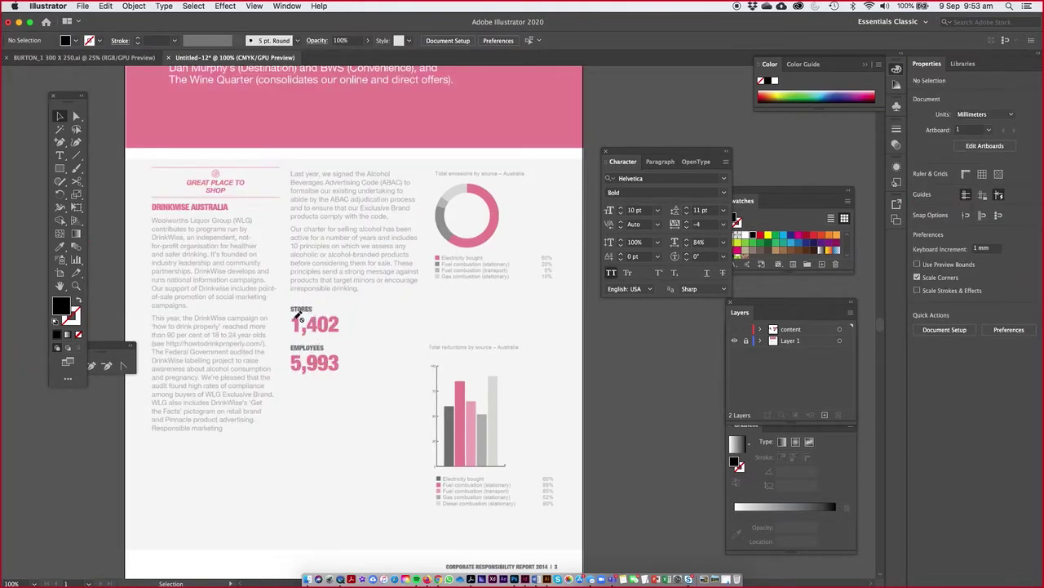
click(734, 330)
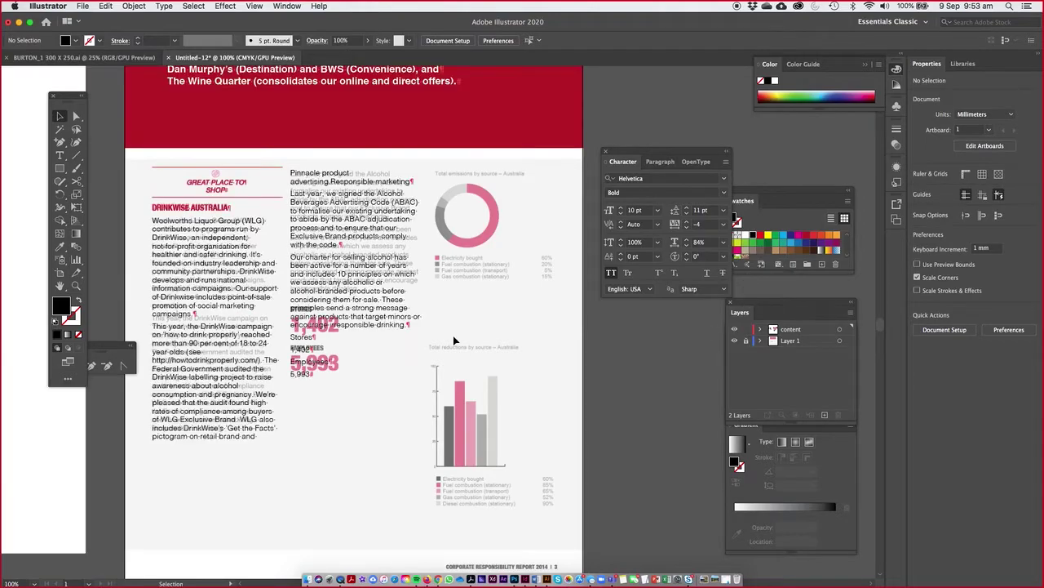
Step: Set the space after the paragraph ending in "irresponsible drinking." to 15 pt
click(60, 155)
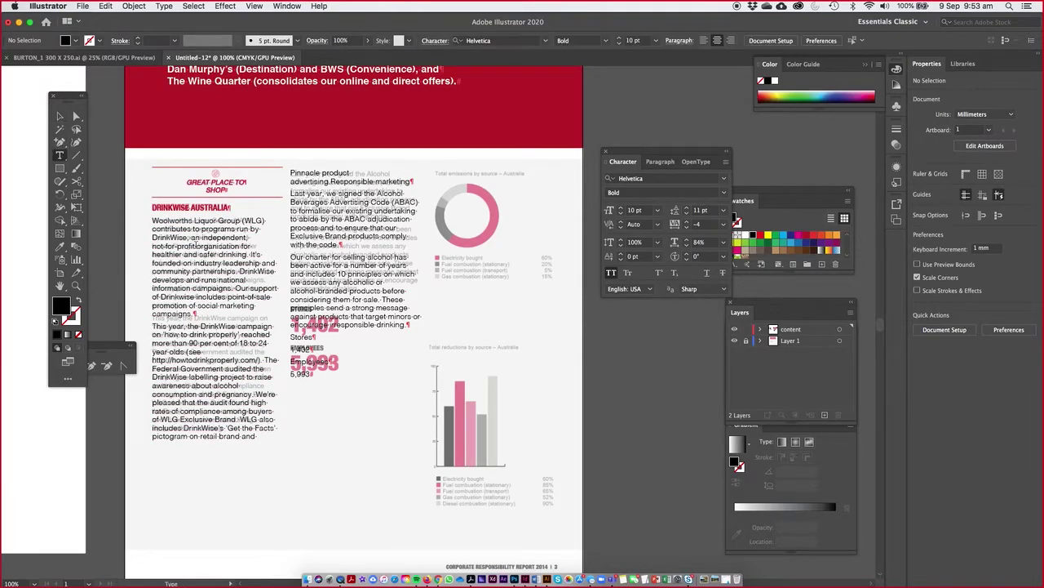
click(395, 325)
double_click(386, 325)
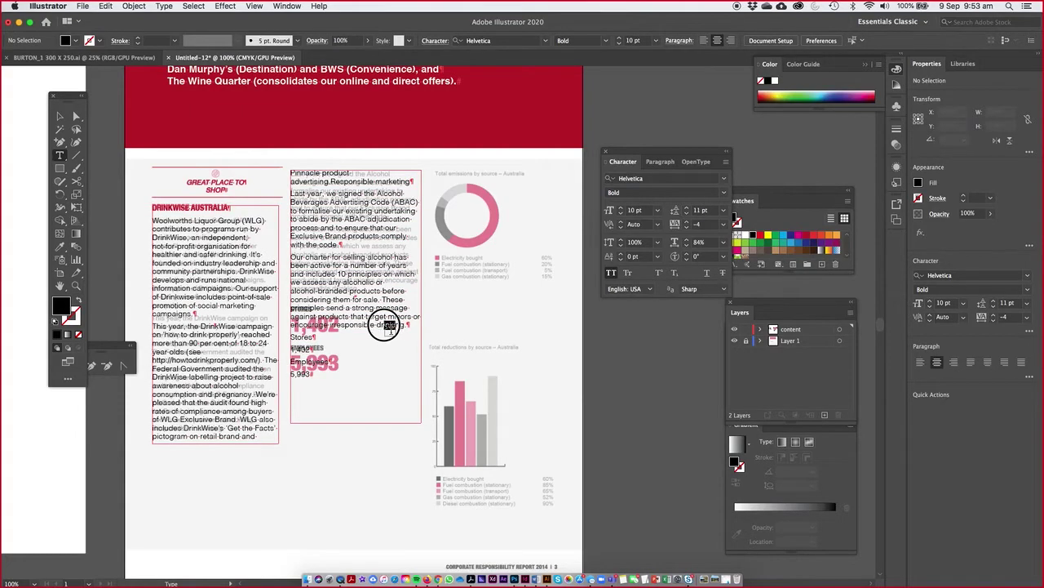
click(660, 161)
key(Up)
key(Up)
key(Up)
key(Up)
key(Up)
key(Up)
key(Up)
key(Up)
key(Up)
key(Up)
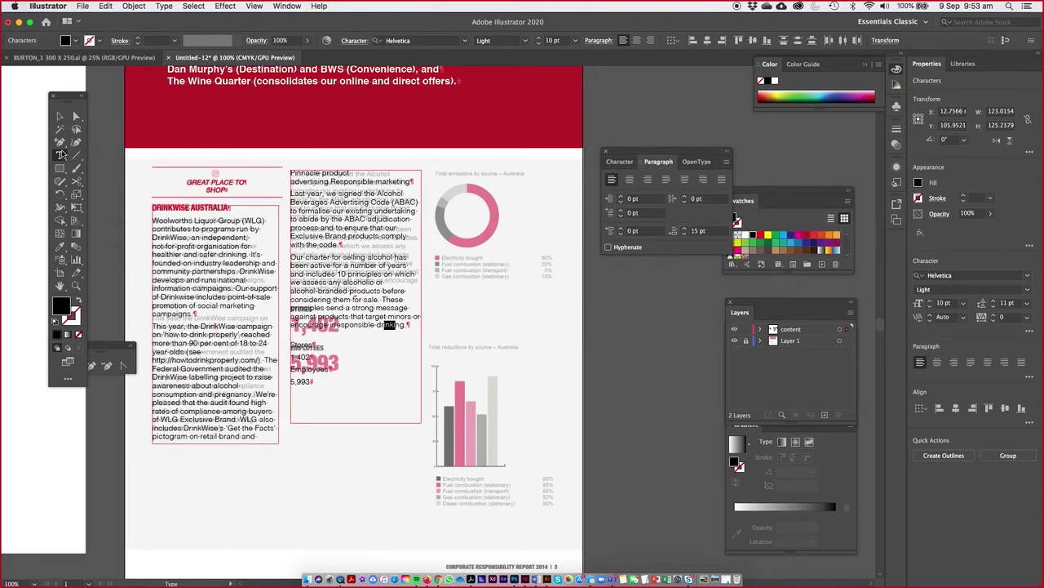
Step: Change the Stores and Employees lines with their figures to Helvetica Neue Condensed Black
click(61, 155)
click(303, 349)
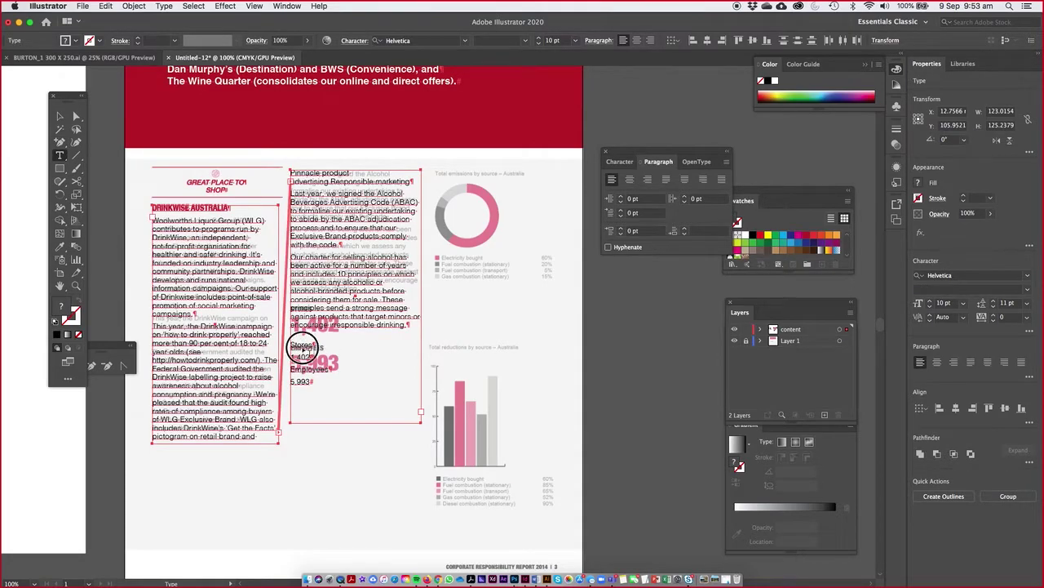
double_click(302, 345)
click(302, 345)
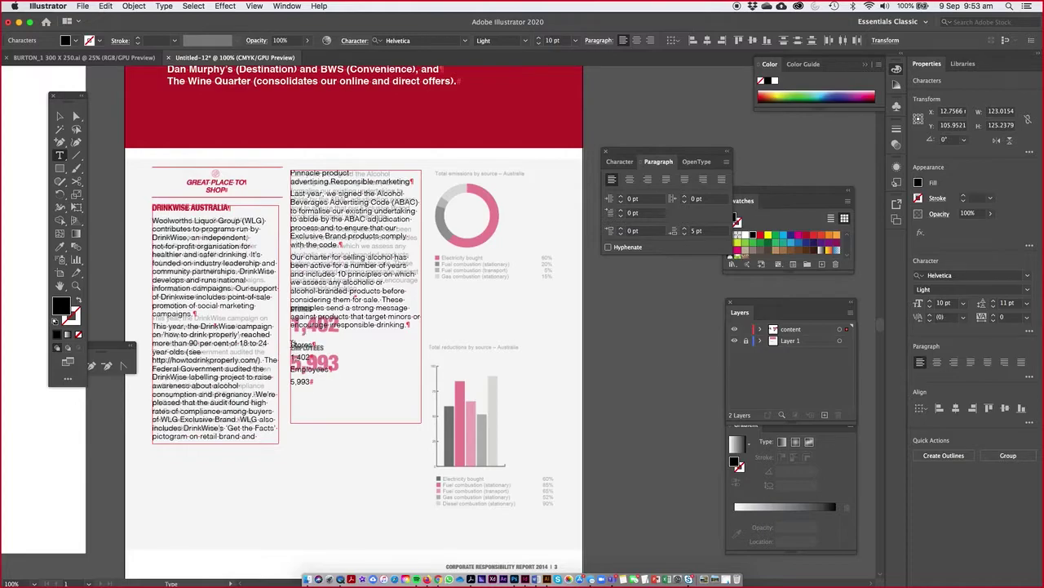
drag(292, 345, 345, 411)
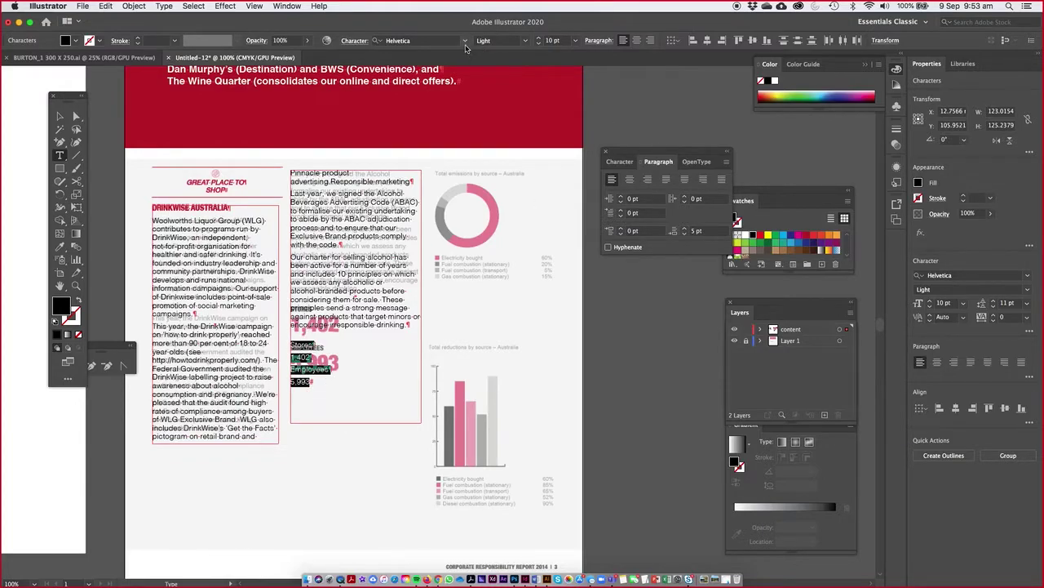
click(410, 40)
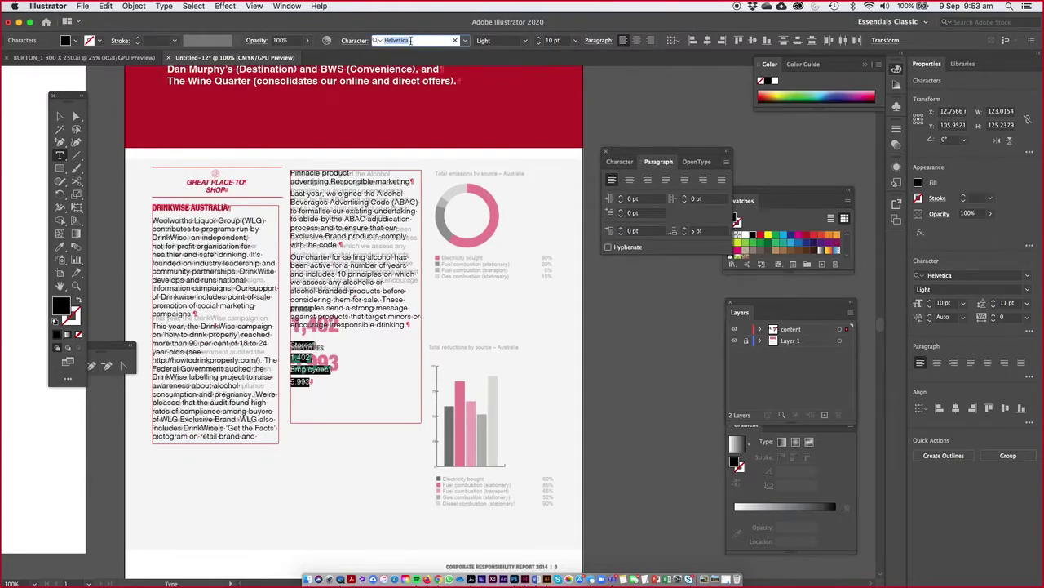
text(he)
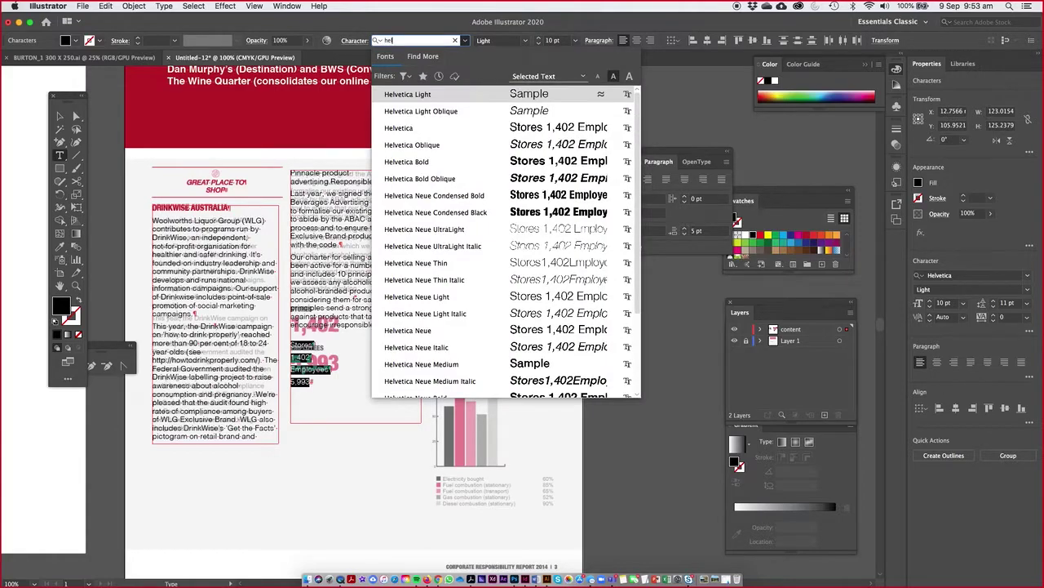
text(l)
click(466, 214)
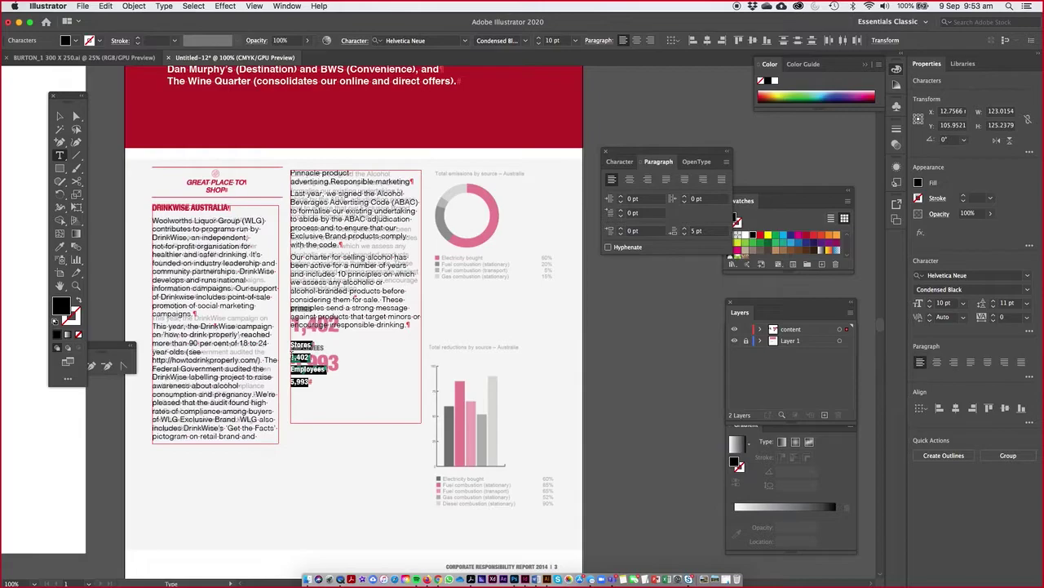
Step: Format the word "Stores" in all caps at 13 pt
double_click(301, 344)
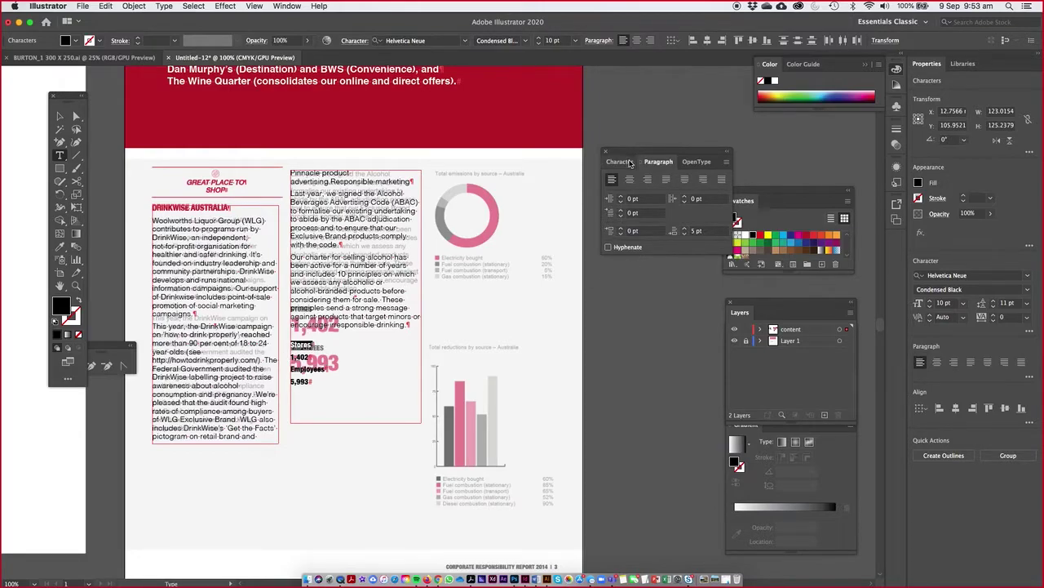
click(630, 163)
click(611, 273)
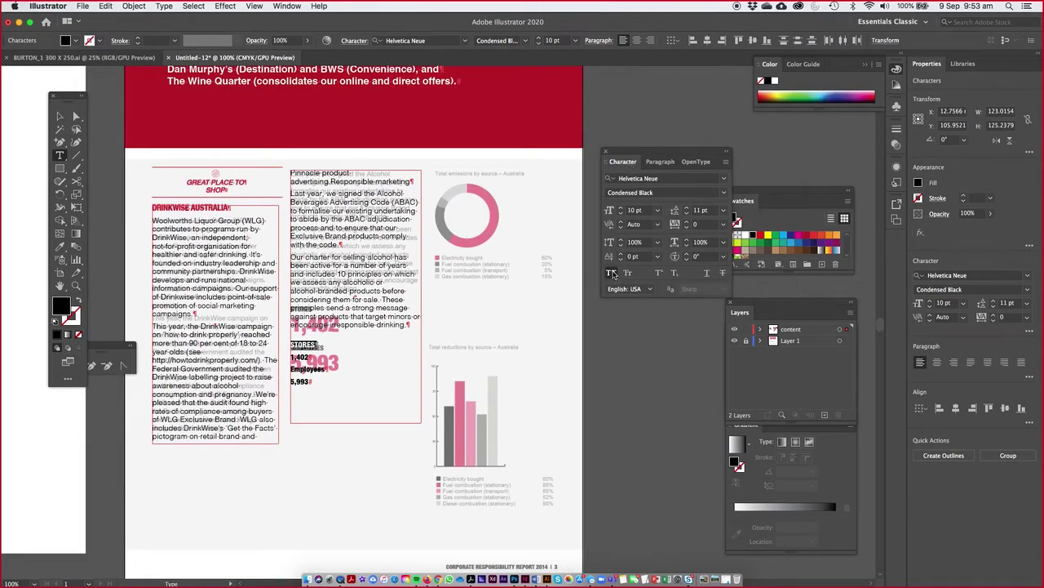
click(622, 208)
click(622, 208)
Step: Copy the "STORES" heading's formatting onto the word "Employees" with the Eyedropper
double_click(307, 369)
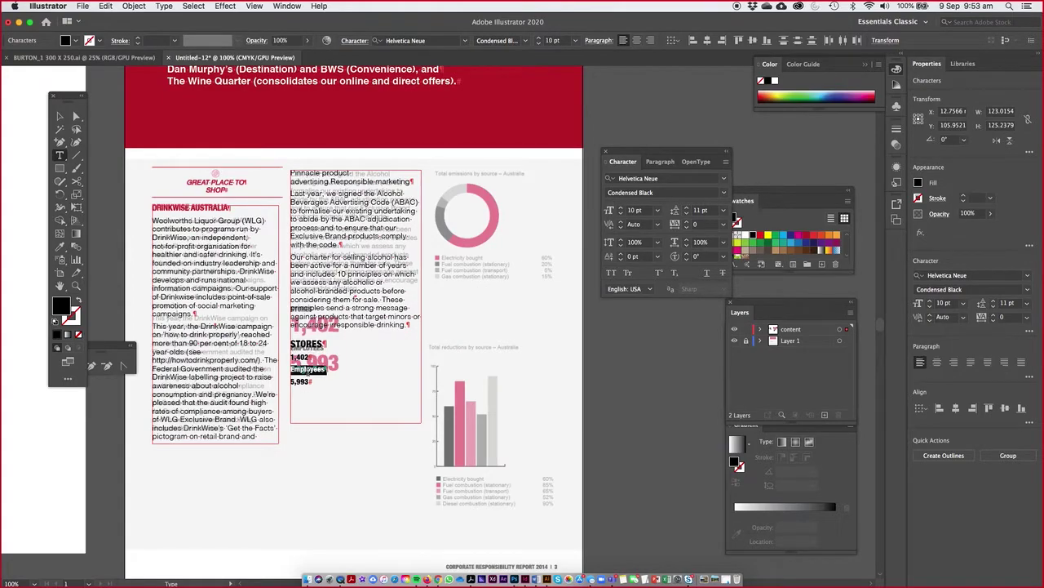
click(59, 247)
click(304, 344)
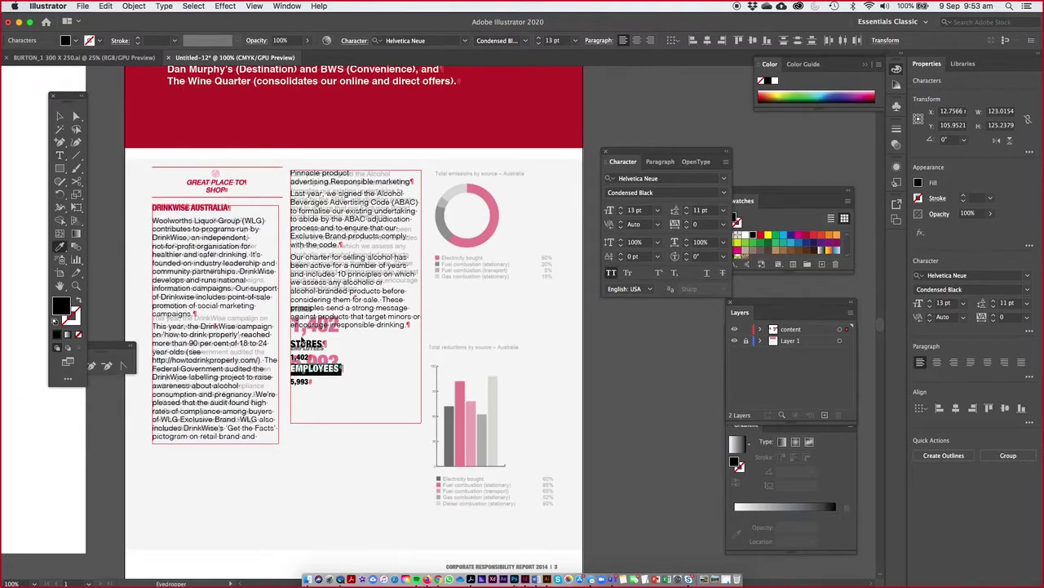
Step: Enlarge the 1,402 figure to 28 pt and fill it with the red swatch
click(60, 155)
double_click(301, 356)
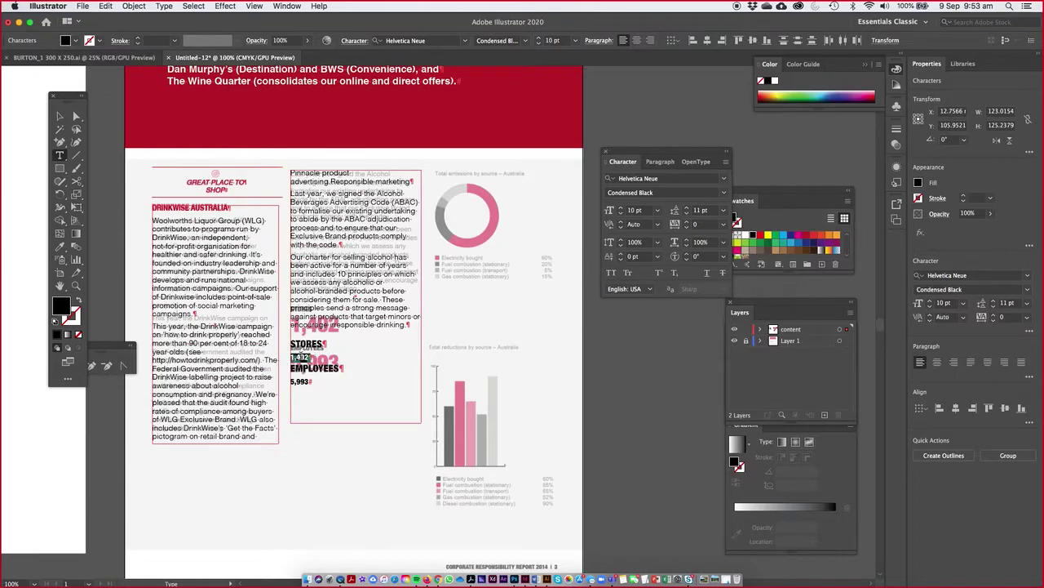
click(620, 209)
click(620, 209)
click(620, 209)
click(620, 209)
click(620, 209)
click(621, 209)
click(620, 209)
click(620, 209)
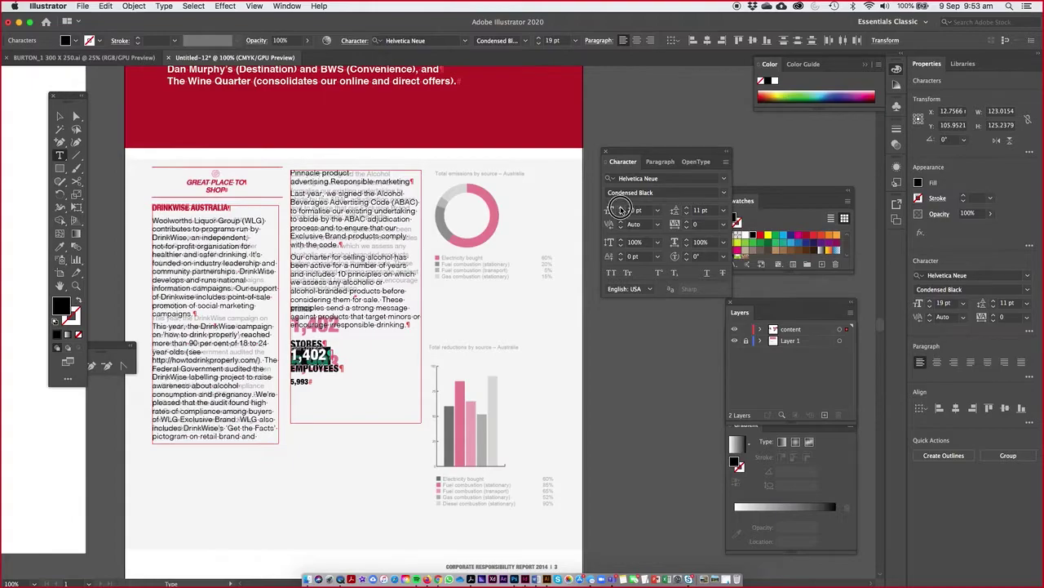
click(620, 209)
click(620, 209)
click(621, 208)
click(620, 209)
click(621, 209)
click(620, 208)
click(620, 209)
click(620, 209)
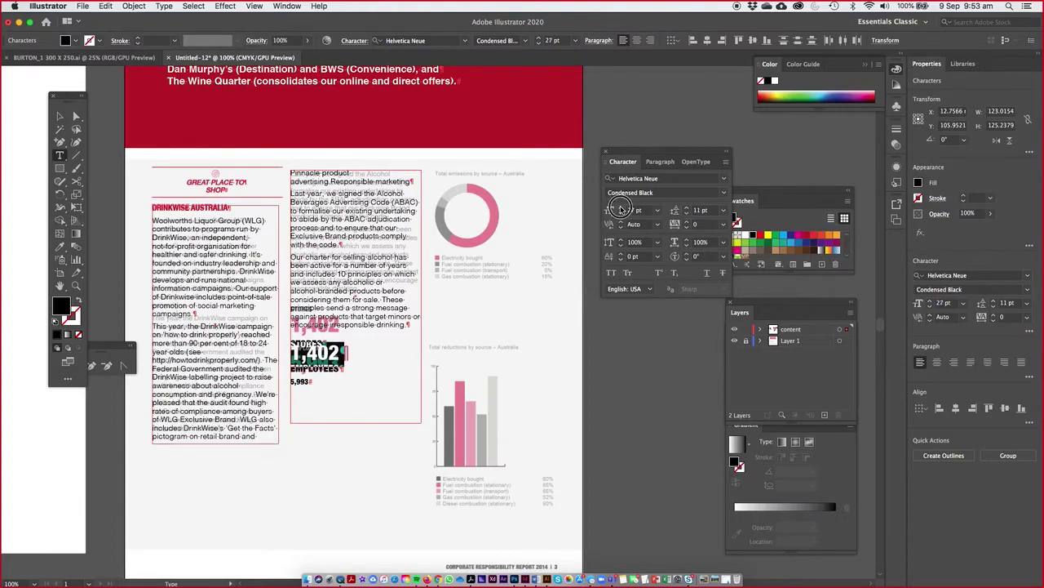
click(620, 209)
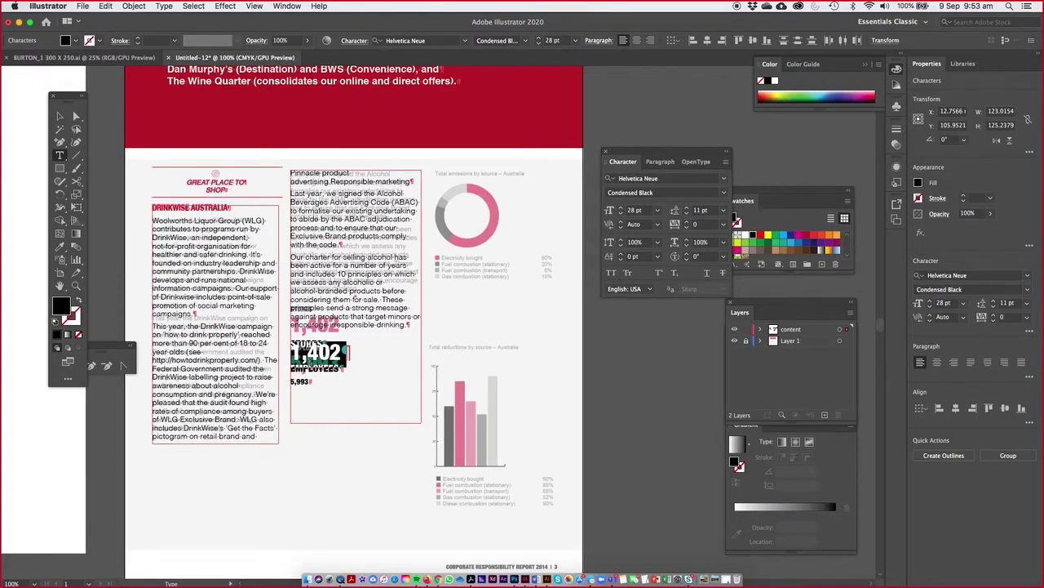
click(760, 236)
Step: Set the leading of all the Stores and Employees lines to Auto
click(304, 347)
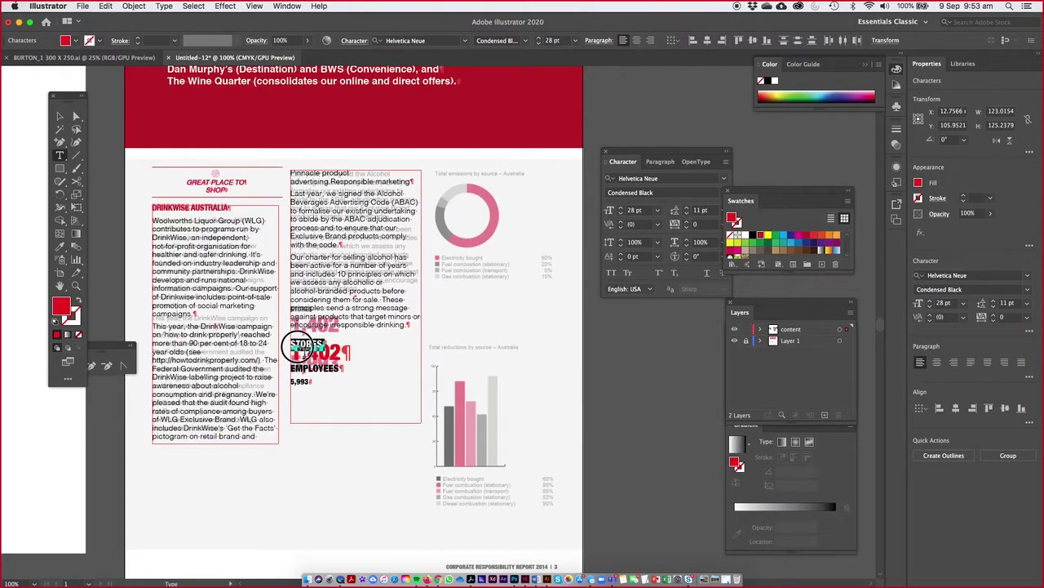
drag(304, 347, 359, 439)
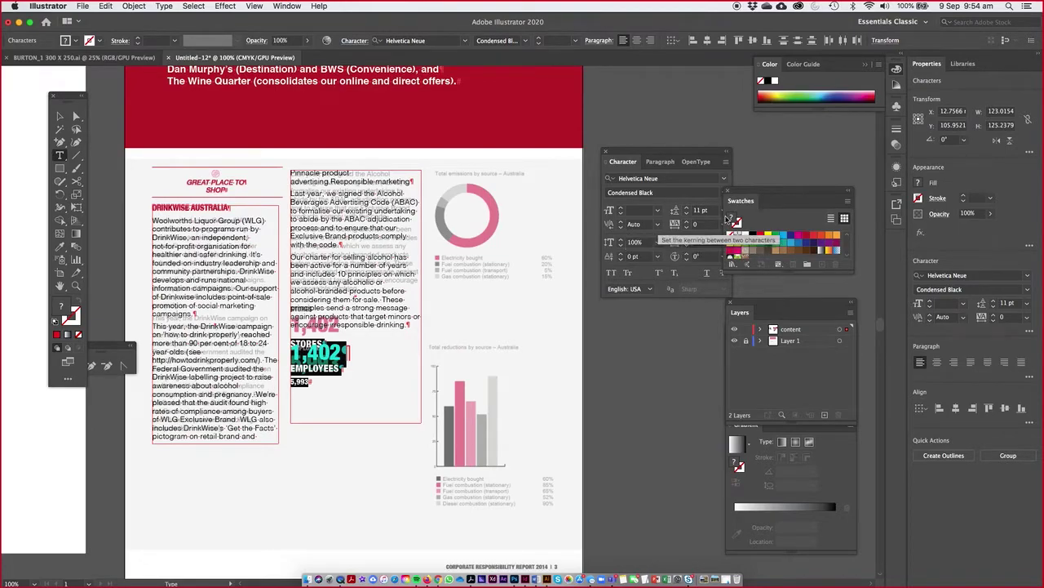
drag(757, 192, 812, 194)
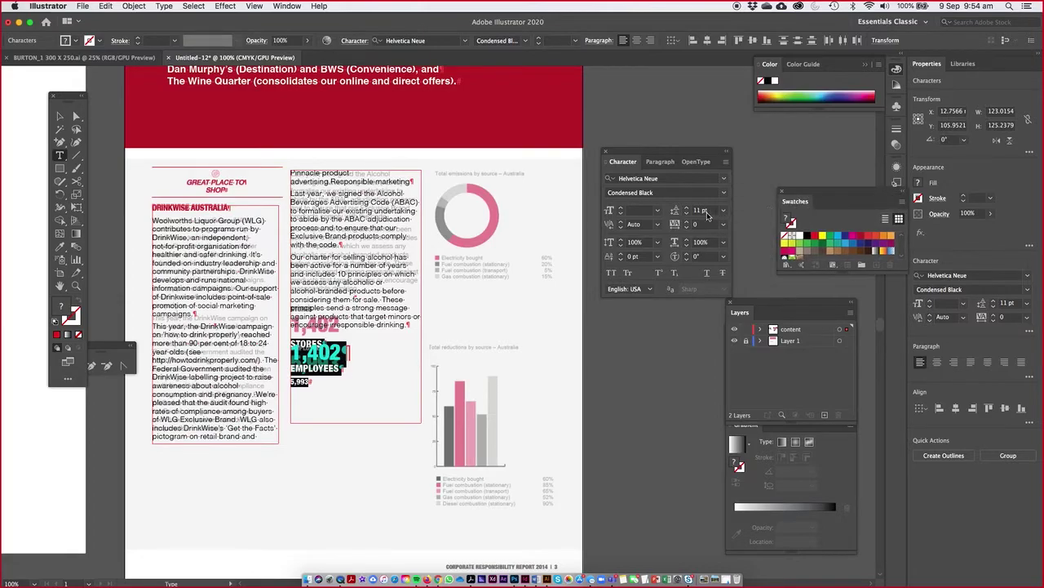
click(723, 210)
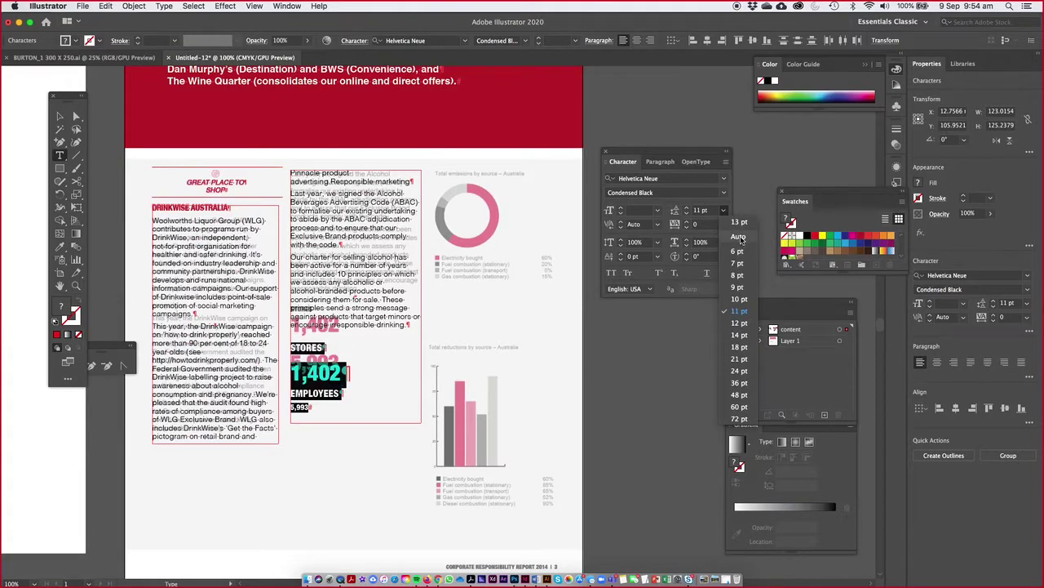
click(740, 236)
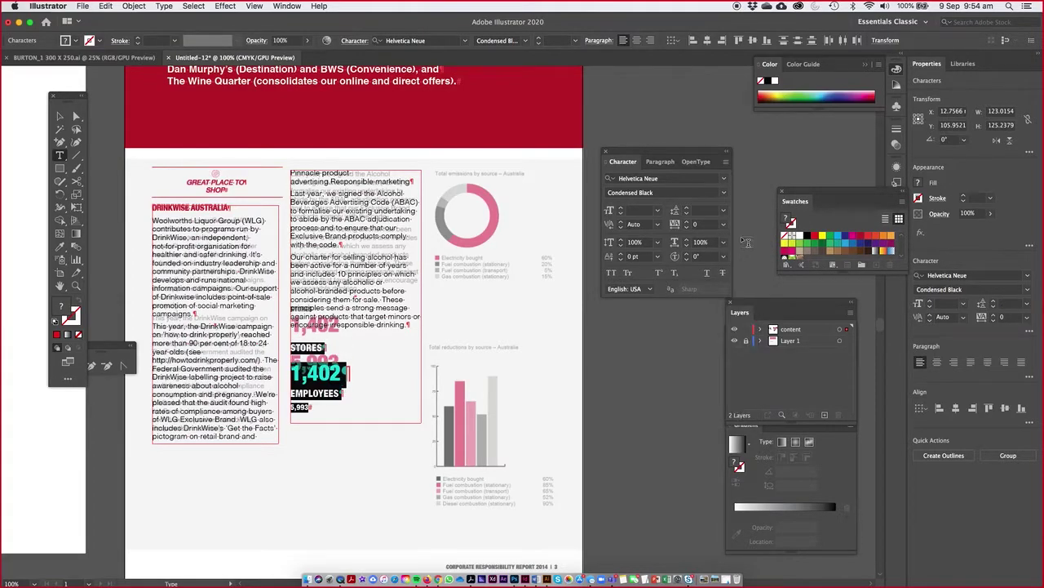
click(319, 348)
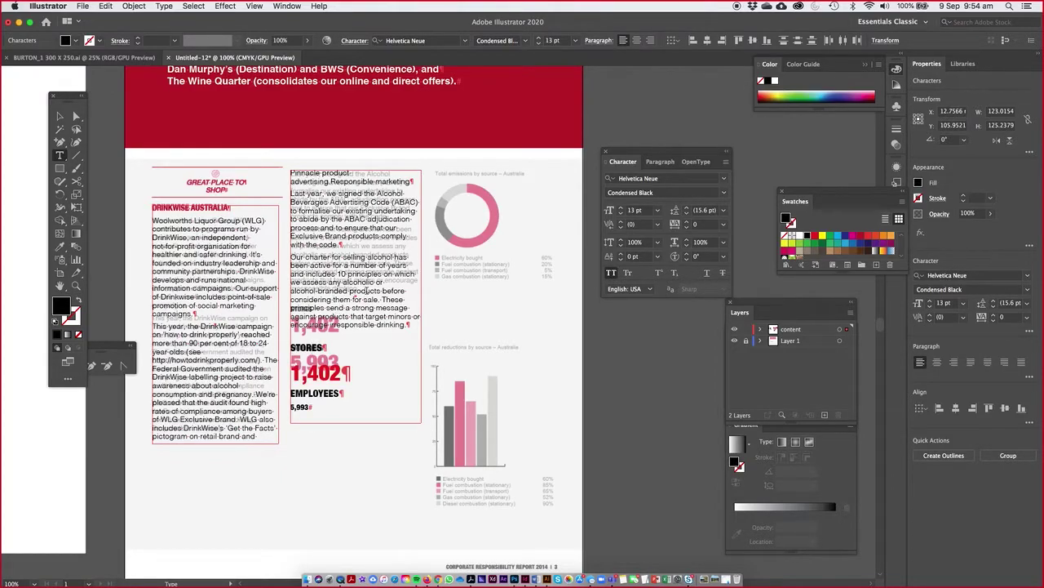
Step: Set the body paragraphs below the DrinkWise Australia heading, across both linked columns, to 9 pt
mouse_move(197, 303)
mouse_down()
mouse_move(217, 278)
mouse_move(214, 299)
mouse_up()
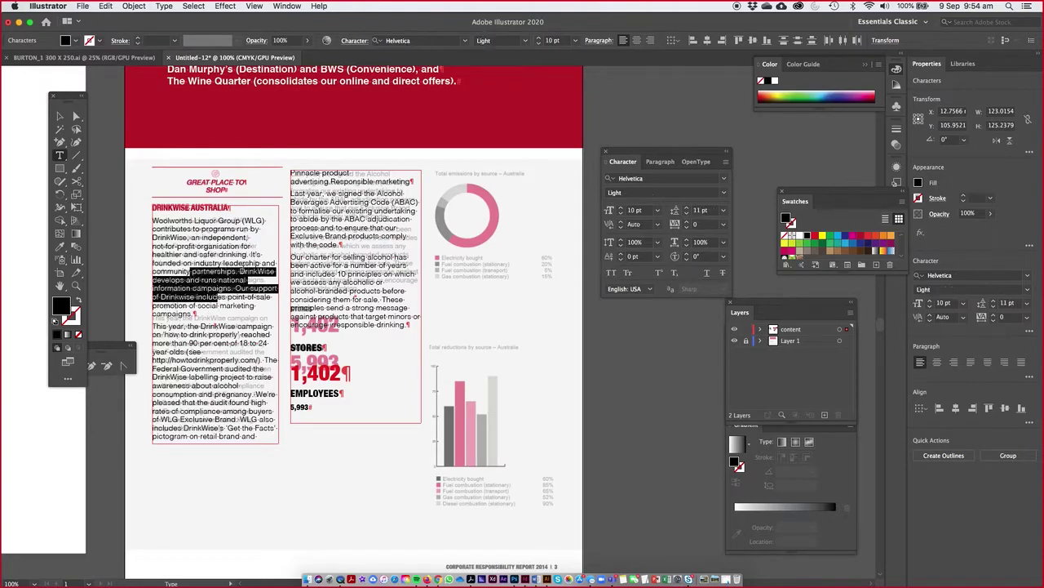
click(409, 324)
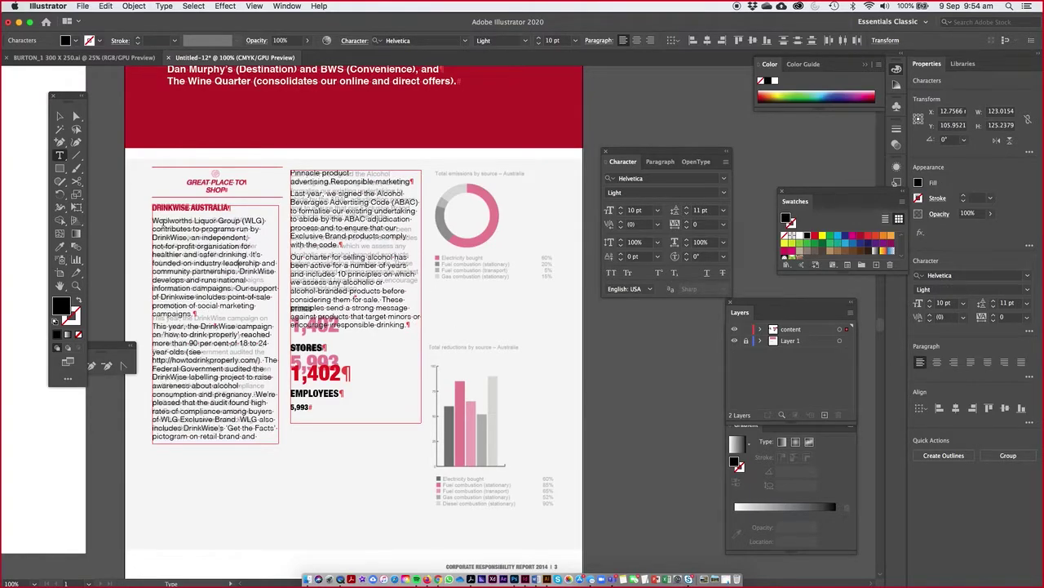
drag(152, 209, 418, 326)
click(620, 214)
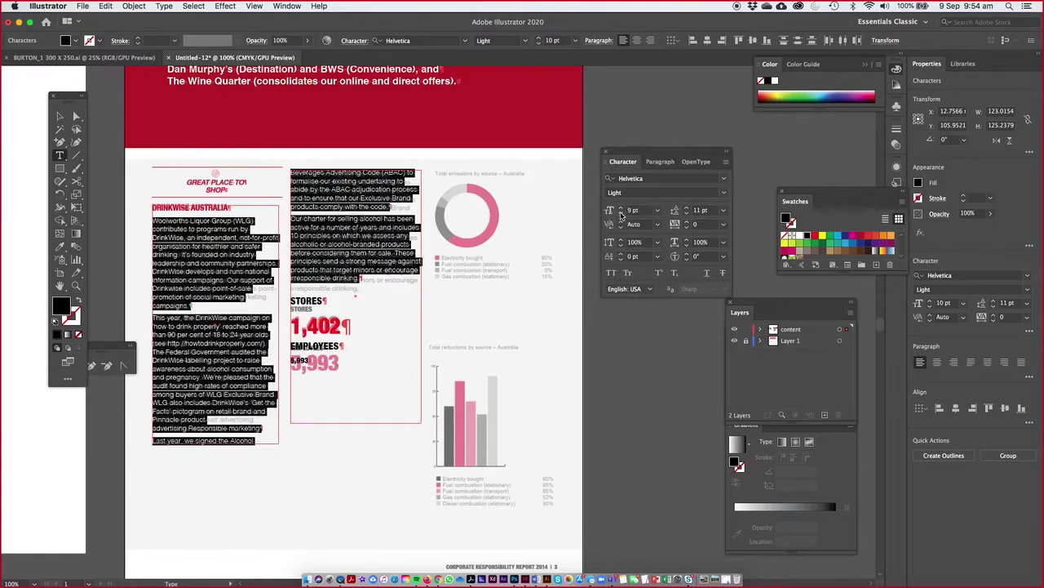
click(333, 255)
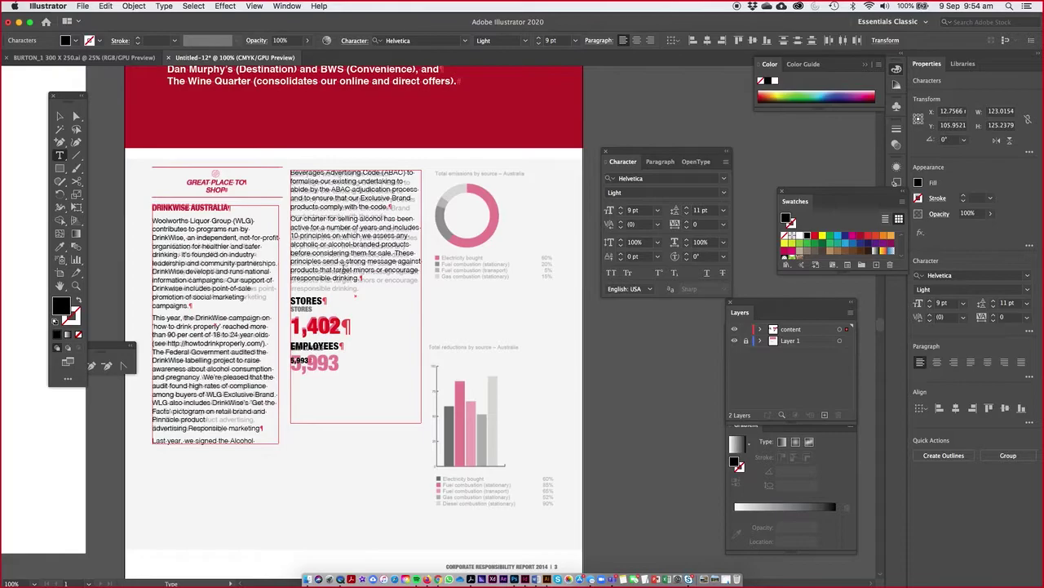
Step: Shorten the first column's text frame so the "Last year, we signed" paragraph starts at the head of the second column
click(58, 116)
click(200, 416)
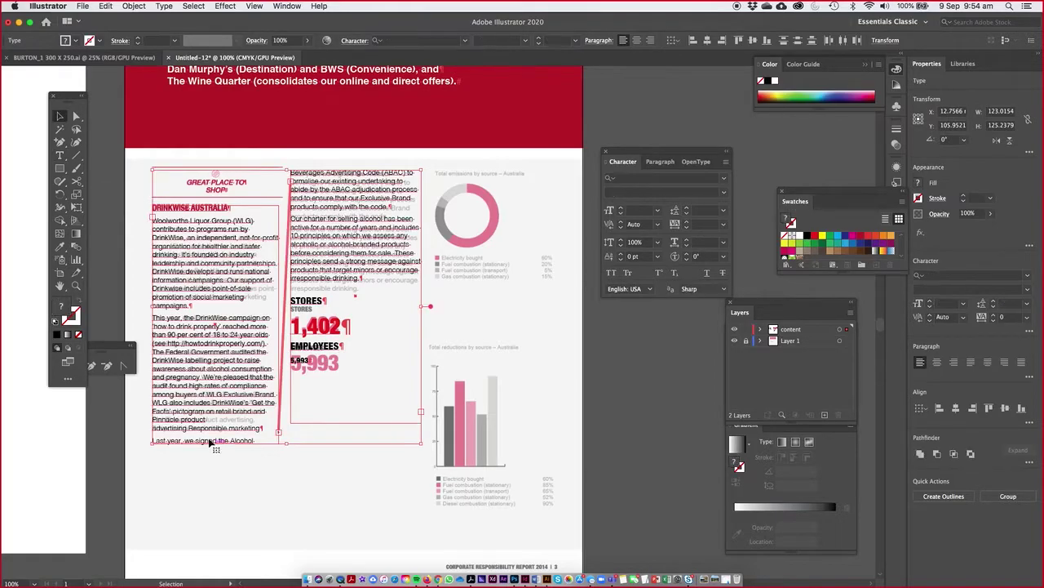
click(214, 490)
click(212, 443)
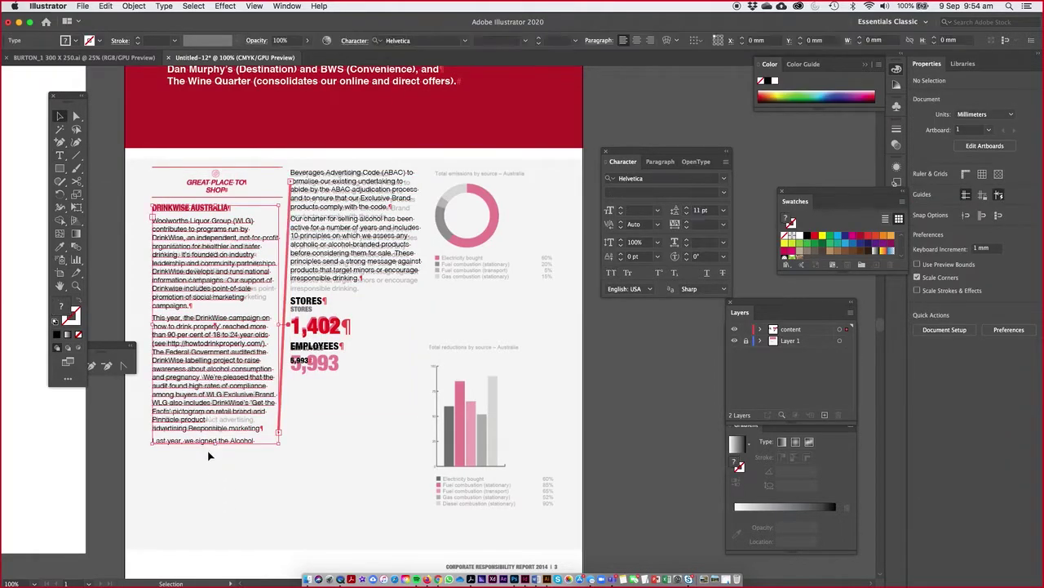
drag(213, 443, 216, 437)
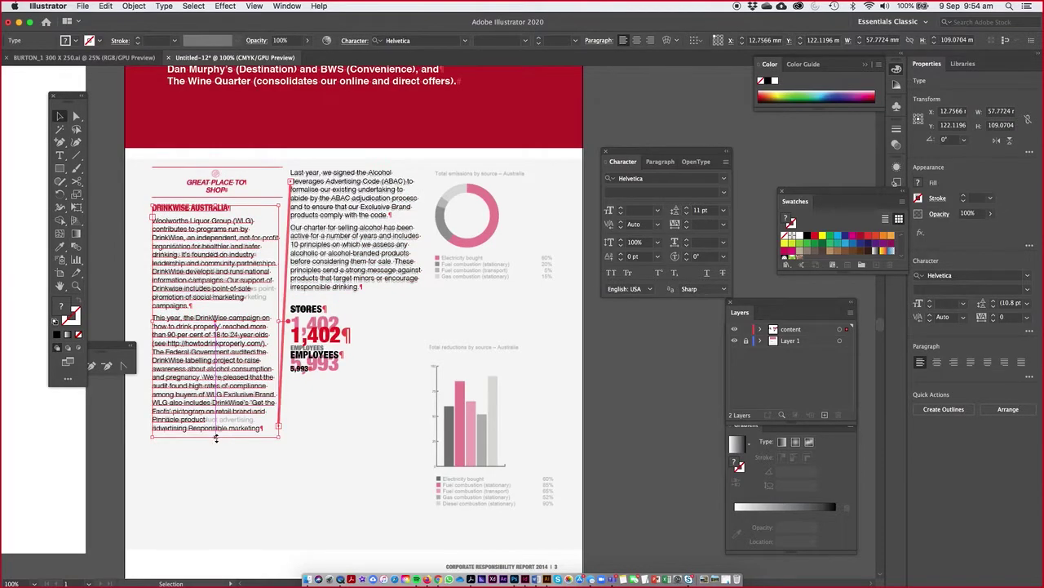
click(204, 516)
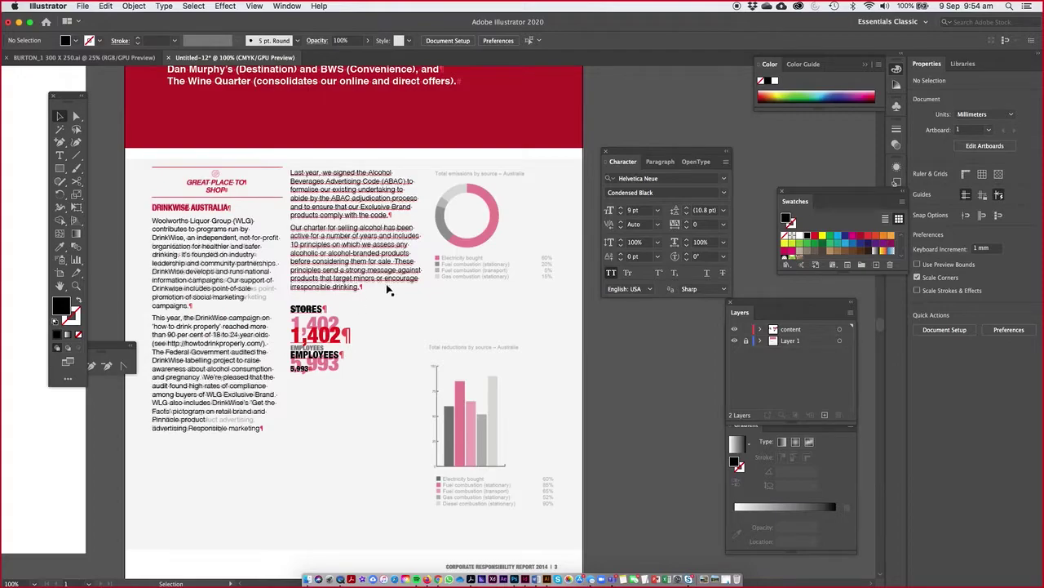
Step: Reduce the leading of the 1,402 figure to 22 pt
click(319, 332)
double_click(321, 334)
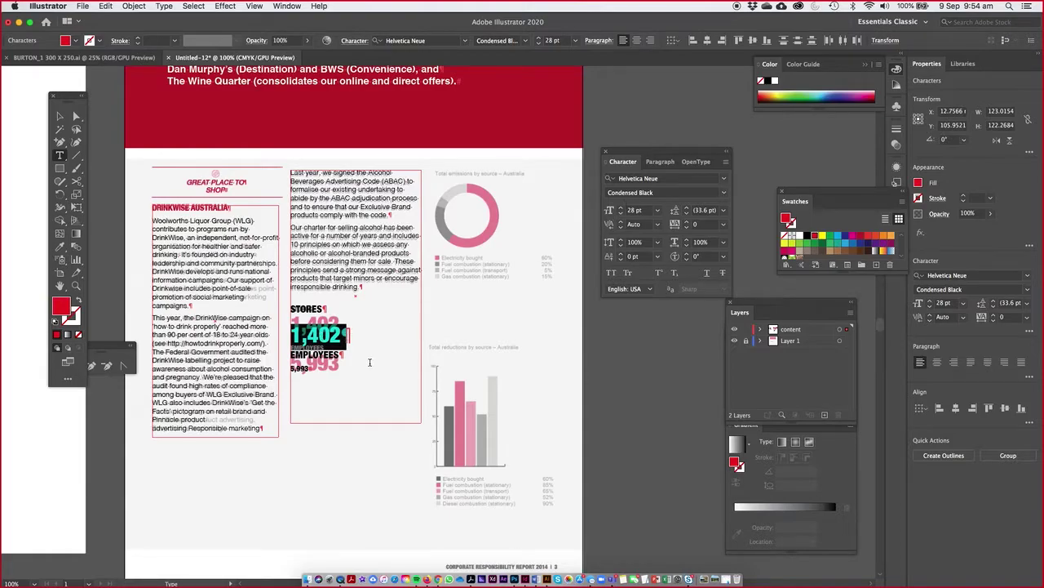
click(686, 213)
click(687, 213)
click(686, 213)
click(686, 213)
click(687, 212)
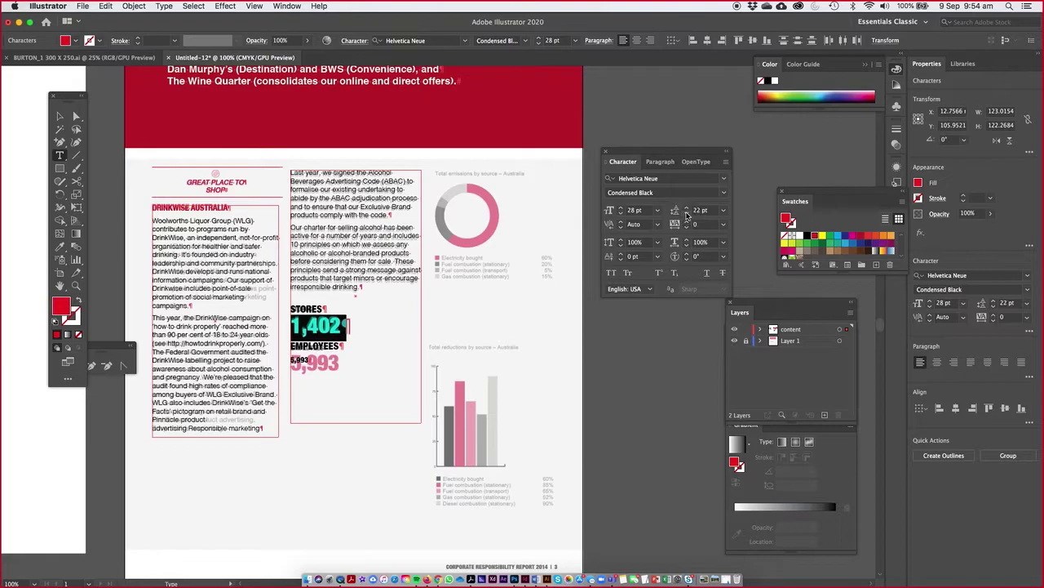
Step: Copy the 1,402 figure's formatting onto the 5,993 figure with the Eyedropper, and clear the selection
drag(308, 325, 329, 326)
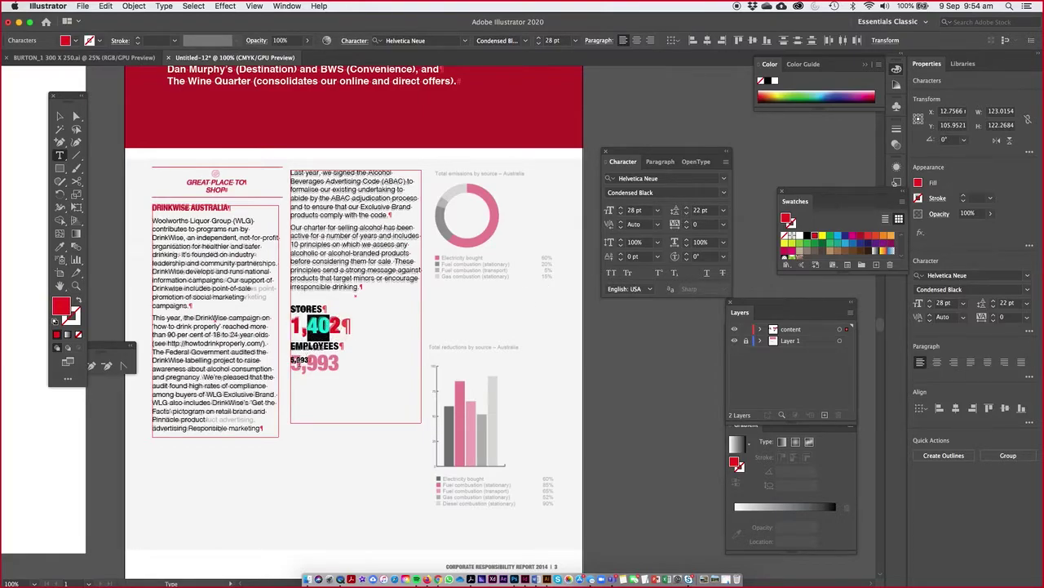
drag(292, 359, 309, 360)
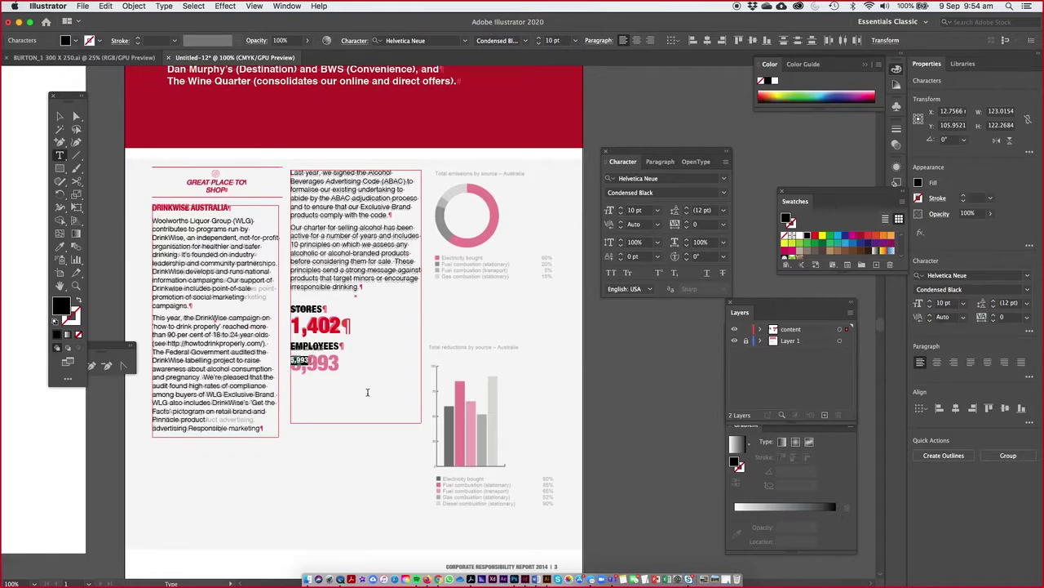
click(60, 247)
click(323, 331)
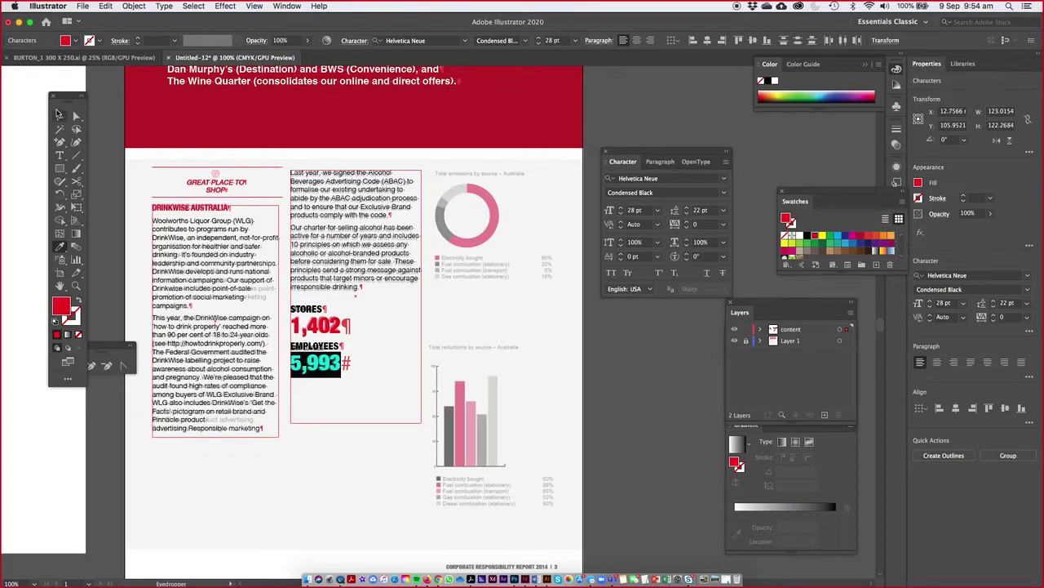
click(59, 115)
click(619, 98)
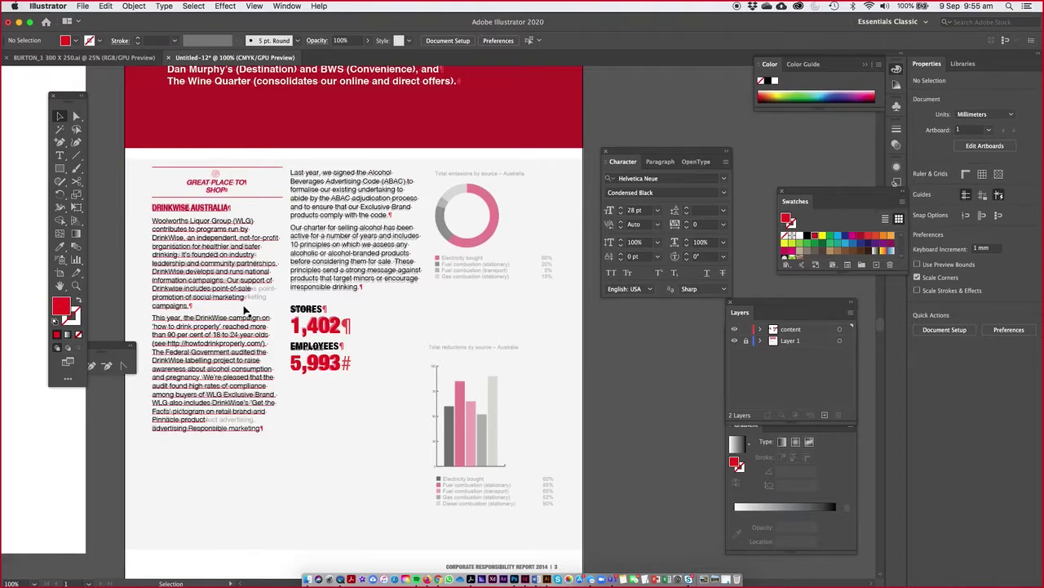
Step: Fine-tune the first column frame's lower edge, and move the linked second frame off the page and back into its column
click(207, 346)
mouse_move(217, 435)
mouse_down()
mouse_move(207, 565)
mouse_move(217, 439)
mouse_up()
drag(338, 236, 651, 398)
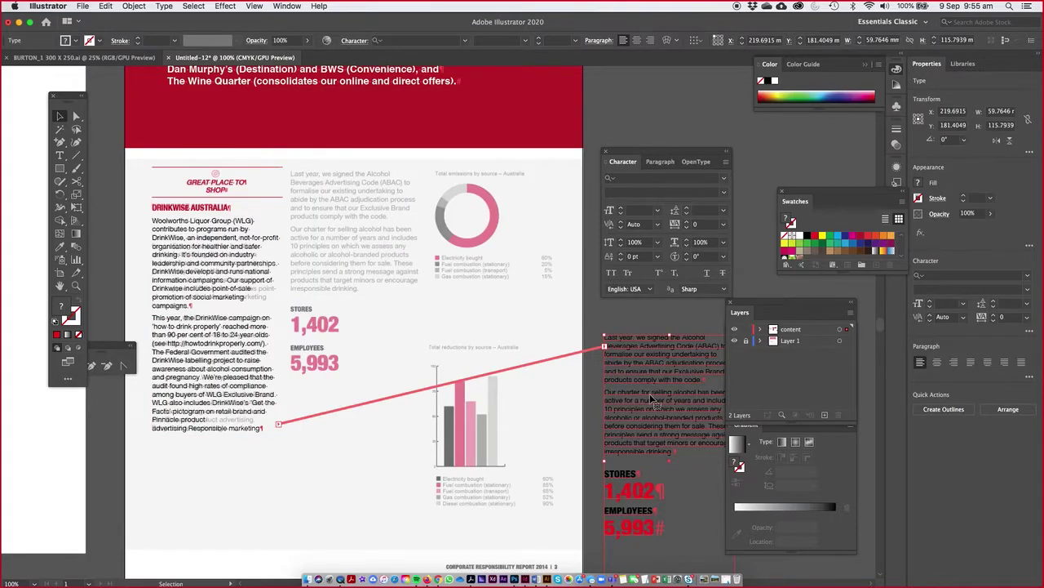
drag(651, 400, 337, 235)
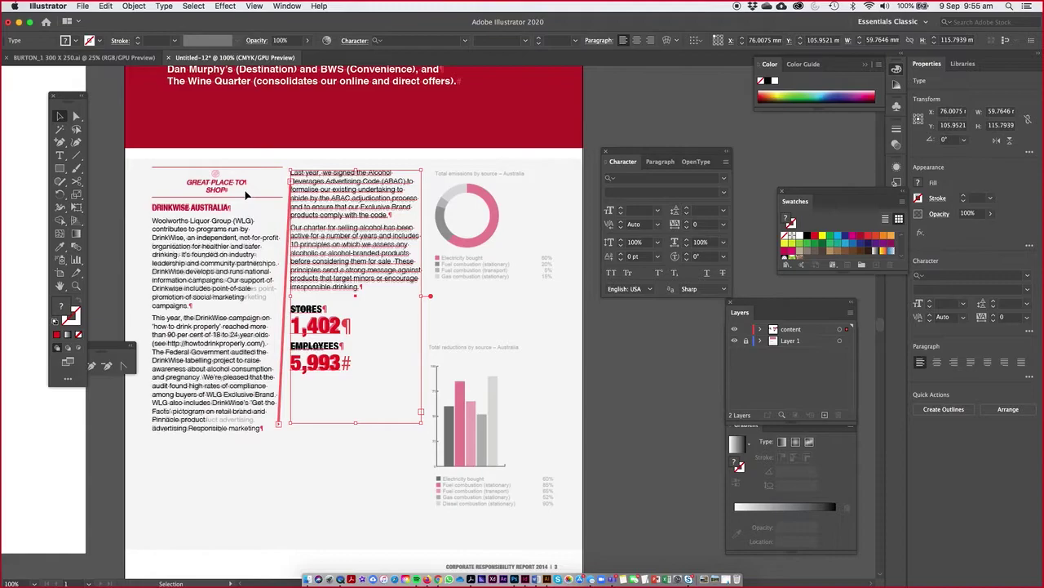
Step: Select all the threaded text running through both columns, and clear the selection
click(210, 280)
double_click(211, 280)
drag(161, 207, 265, 428)
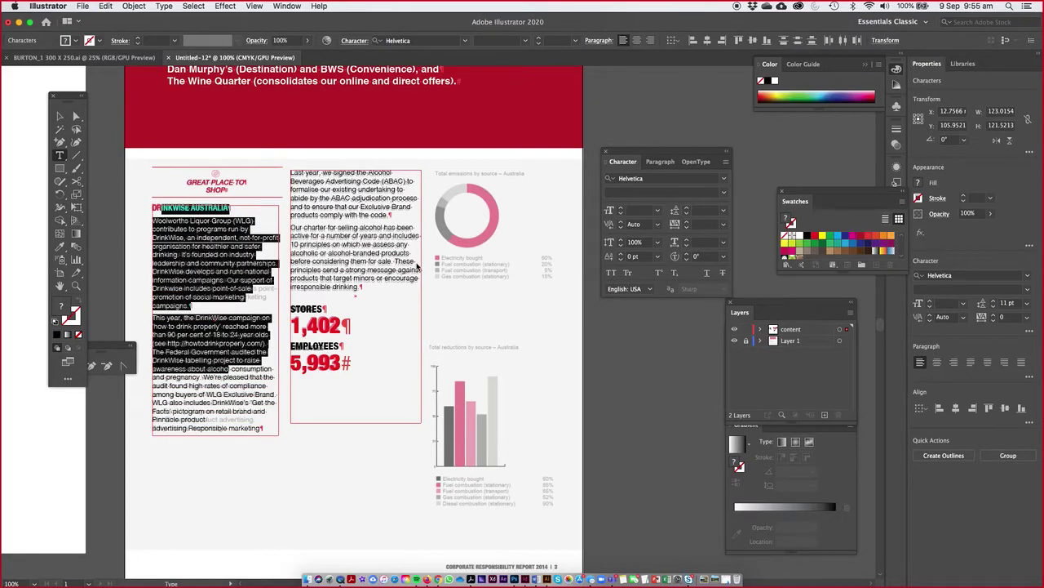
click(236, 259)
key(super+a)
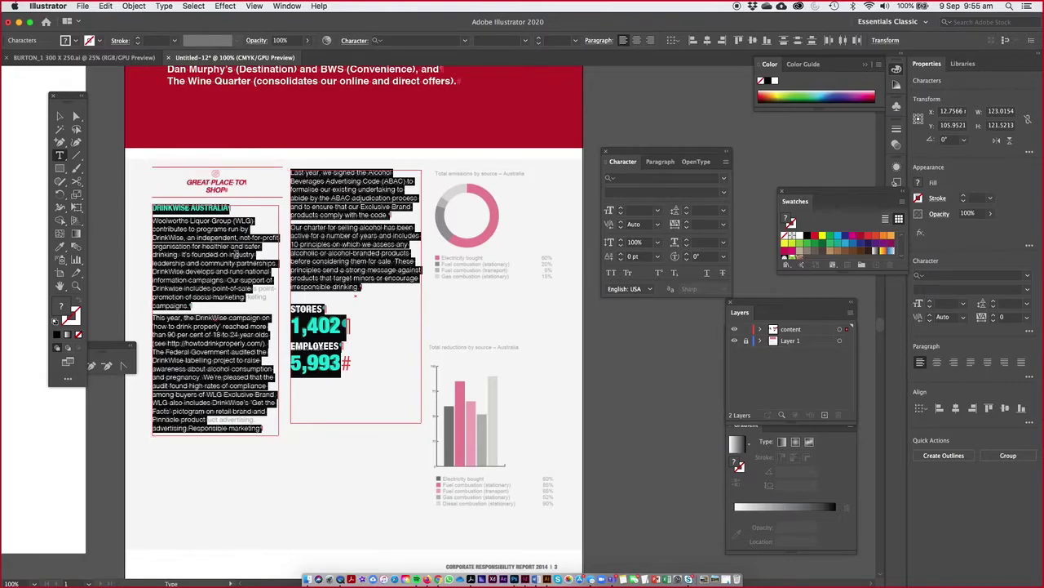
click(60, 116)
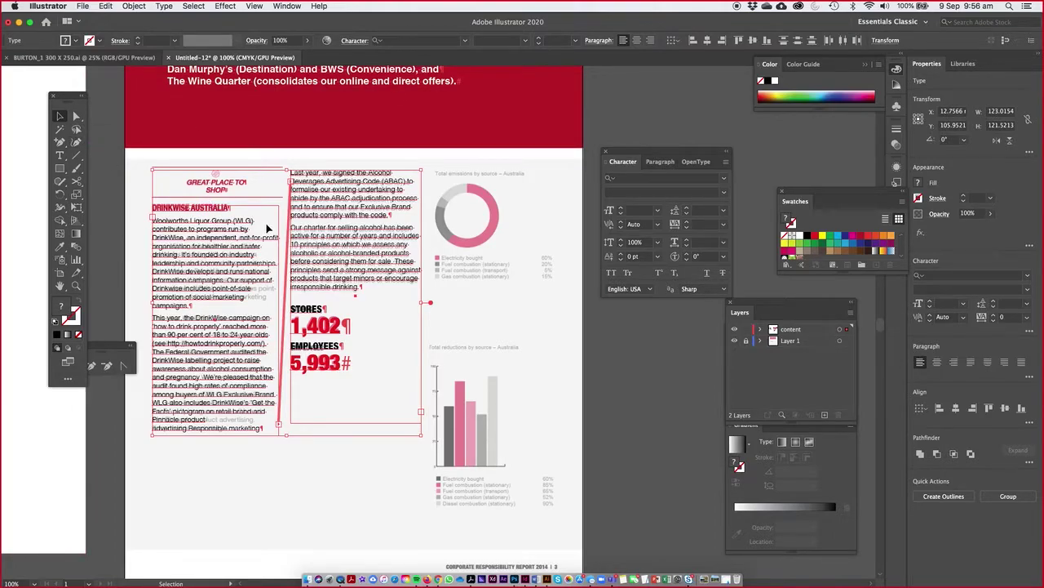
click(293, 503)
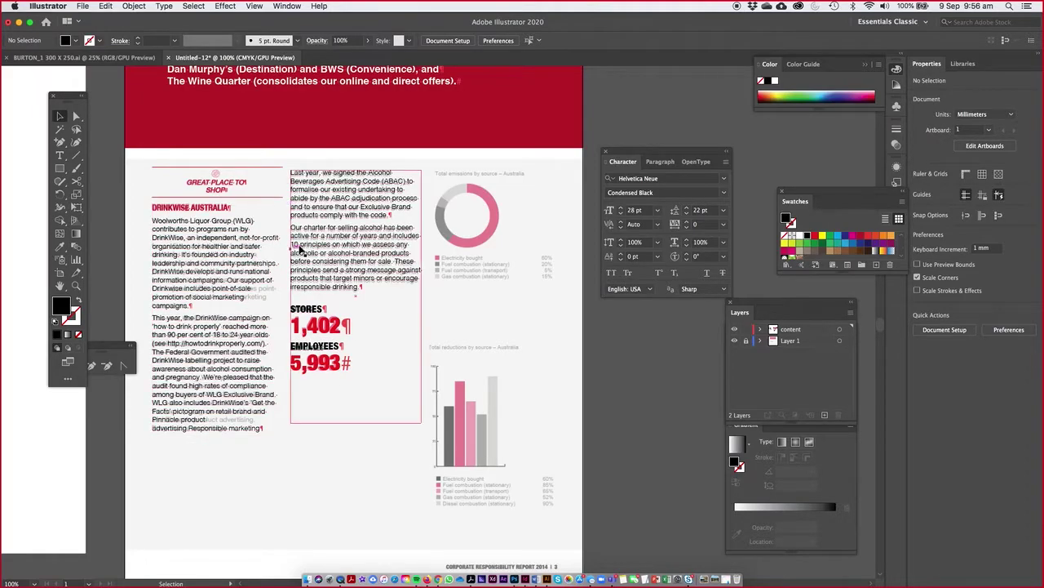
Step: Delete the second column's frame and thread the first column's overflow into a new frame about 60 mm wide and 135 mm high
click(333, 256)
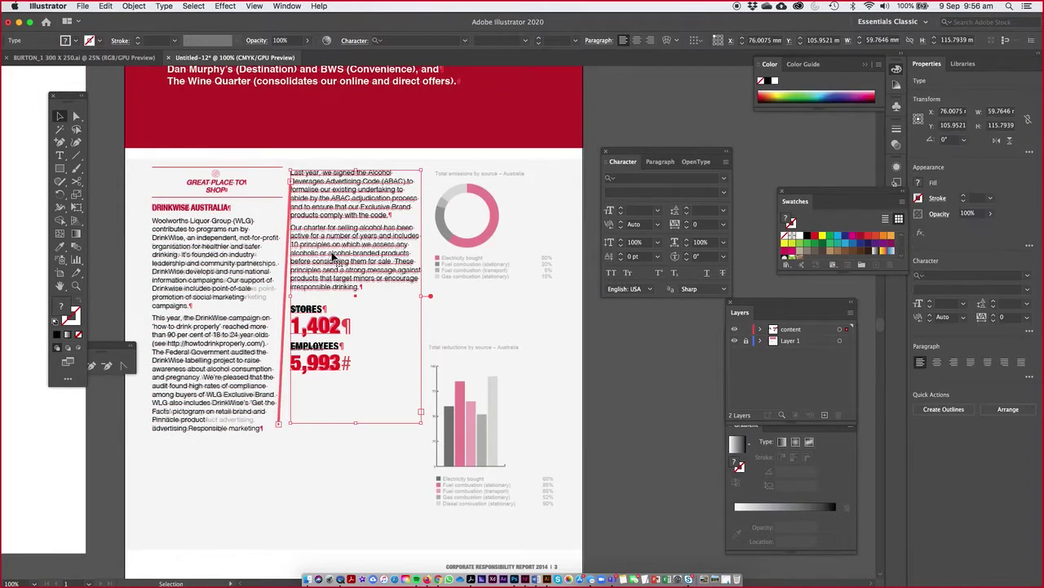
key(super+shift+a)
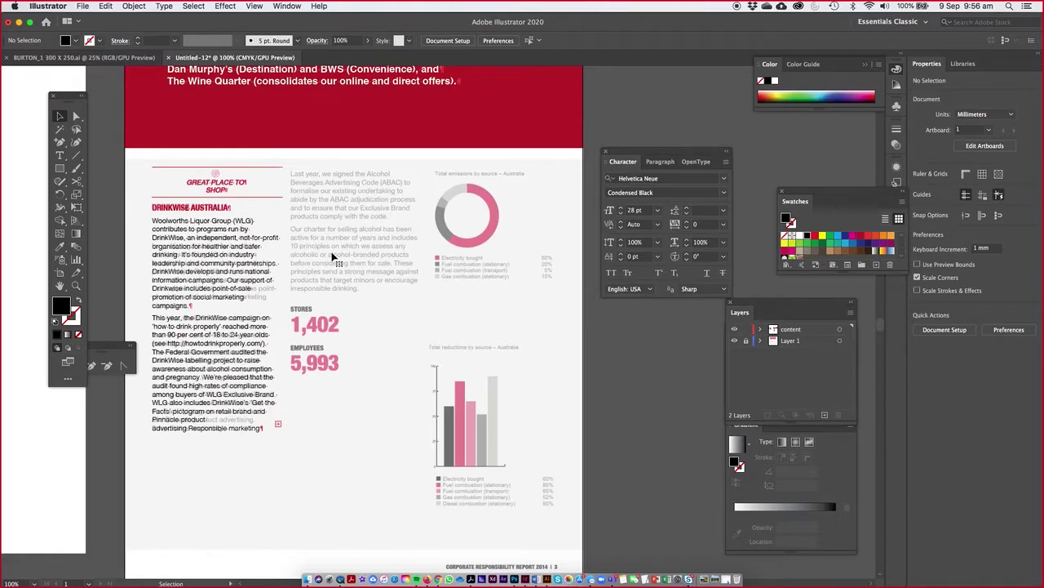
click(205, 291)
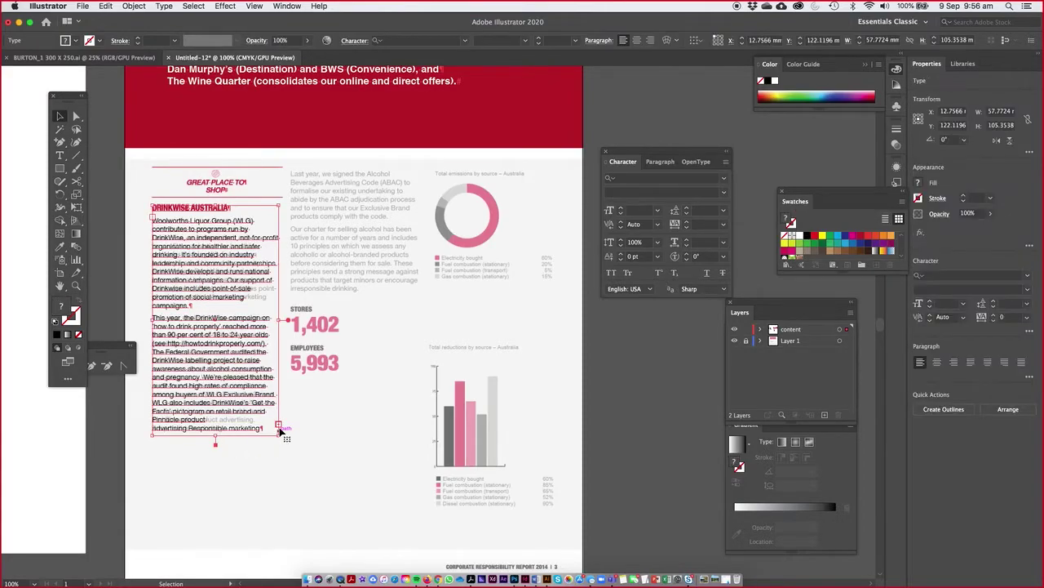
key(t)
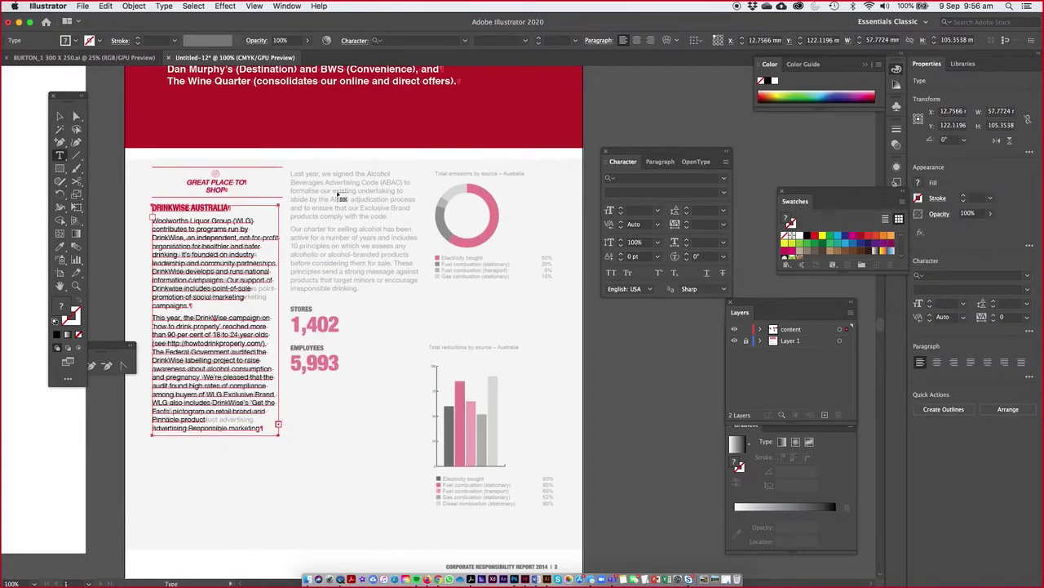
drag(292, 172, 424, 464)
key(Escape)
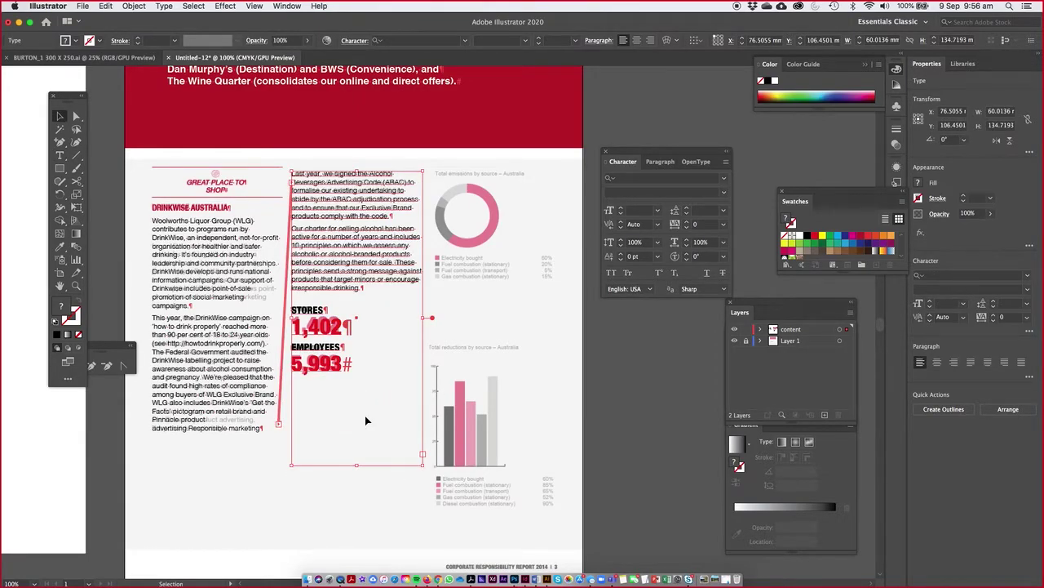
Step: Shorten the new second column's text frame to about 103 mm high, ending just below the 5,993 figure
key(space)
drag(357, 371, 263, 324)
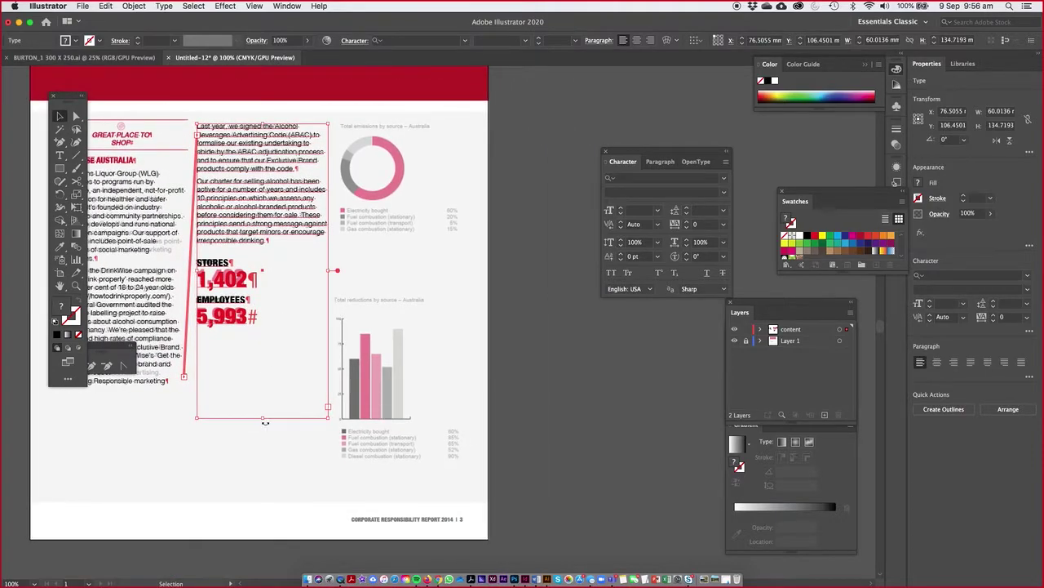
drag(264, 418, 262, 348)
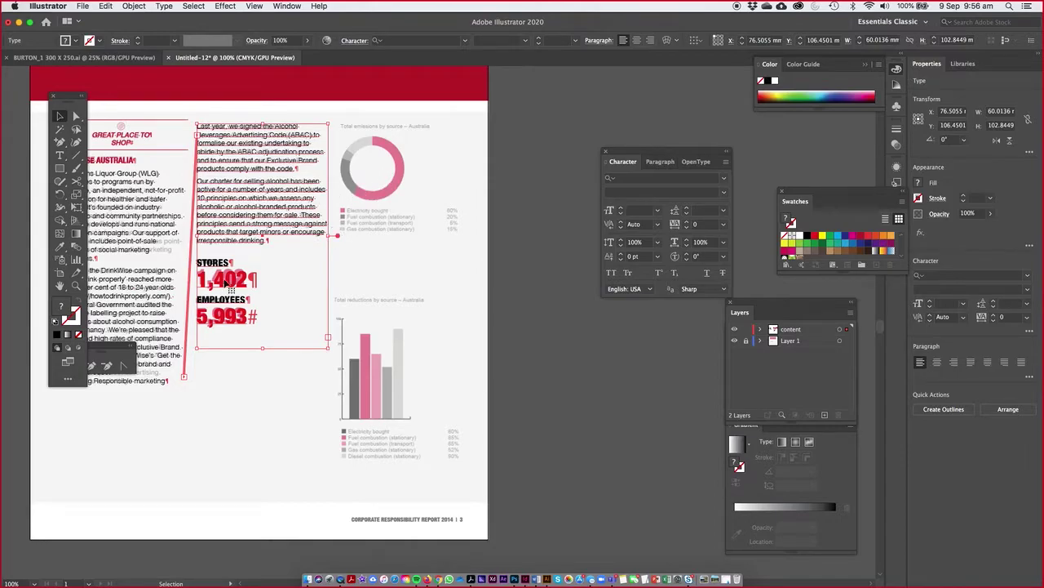
Step: Shift the white source-text frame toward the report page, and move the black bar off the text onto the empty canvas
scroll(342, 282, left, 10)
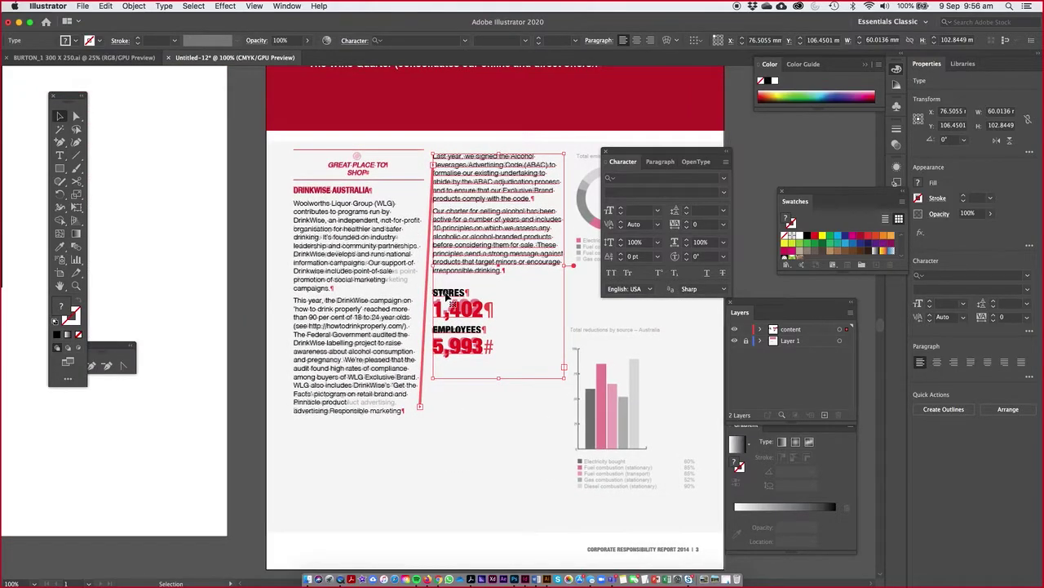
drag(318, 276, 563, 327)
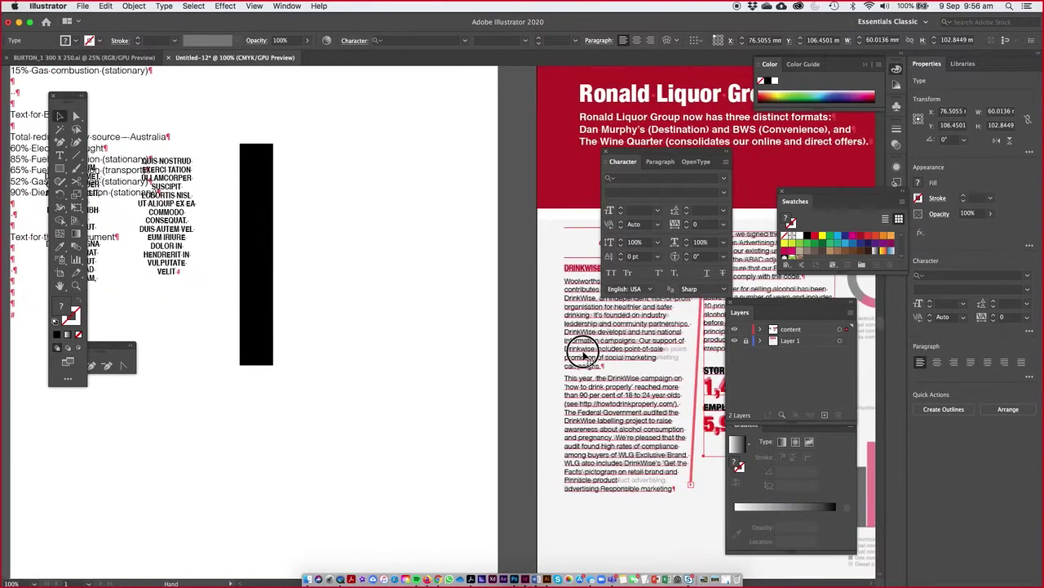
drag(234, 277, 451, 303)
drag(395, 276, 338, 369)
drag(302, 178, 418, 265)
key(super+minus)
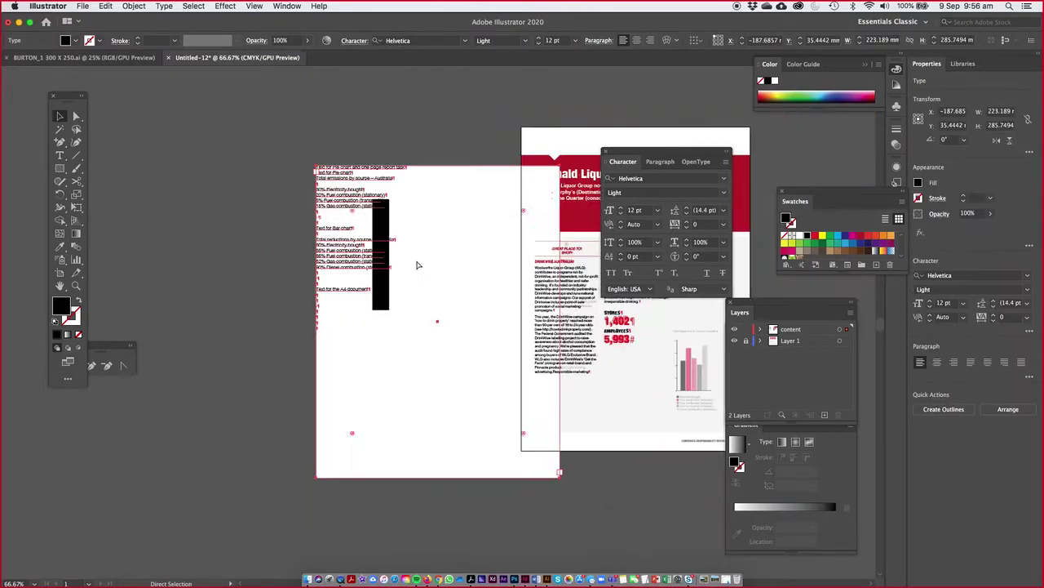
drag(390, 299, 222, 352)
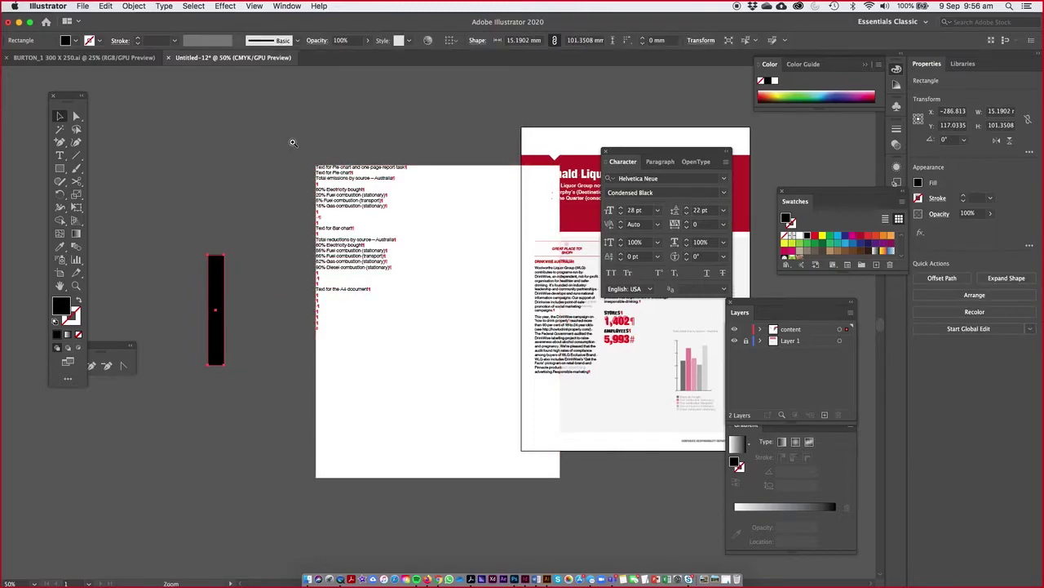
Step: Remove the blank line and the pie-chart text from the source copy, from "Total emissions by source – Australia" through "15% Gas combustion (stationary)"
scroll(295, 151, up, 5)
key(super+shift+a)
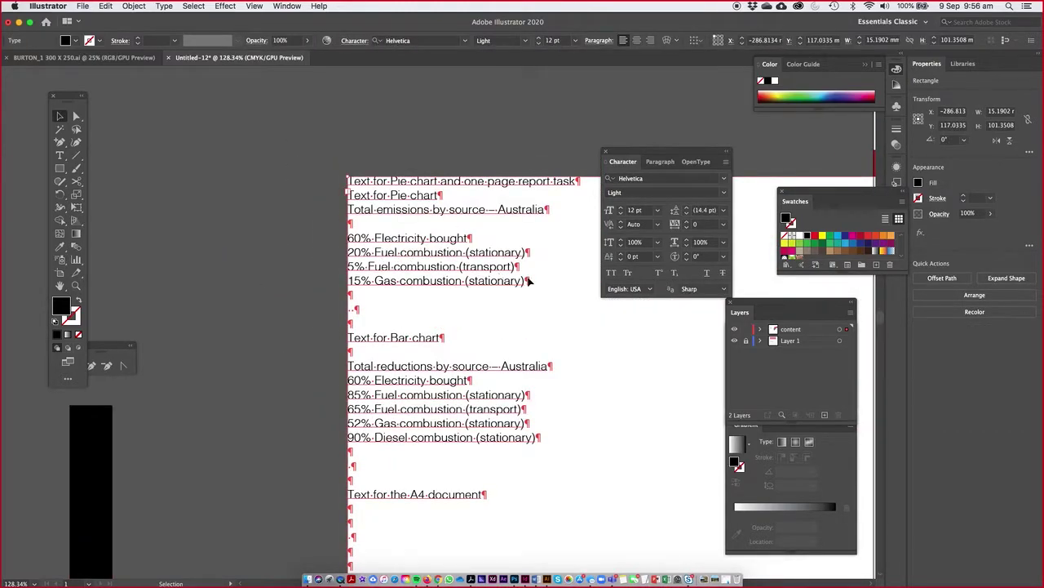
key(t)
drag(349, 238, 455, 266)
click(364, 221)
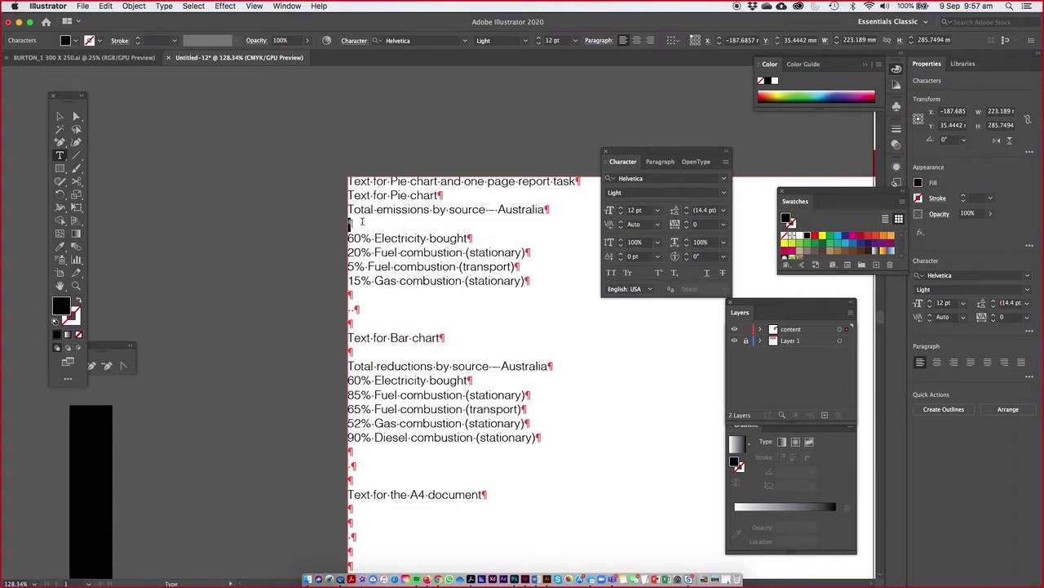
key(BackSpace)
drag(349, 209, 559, 285)
key(BackSpace)
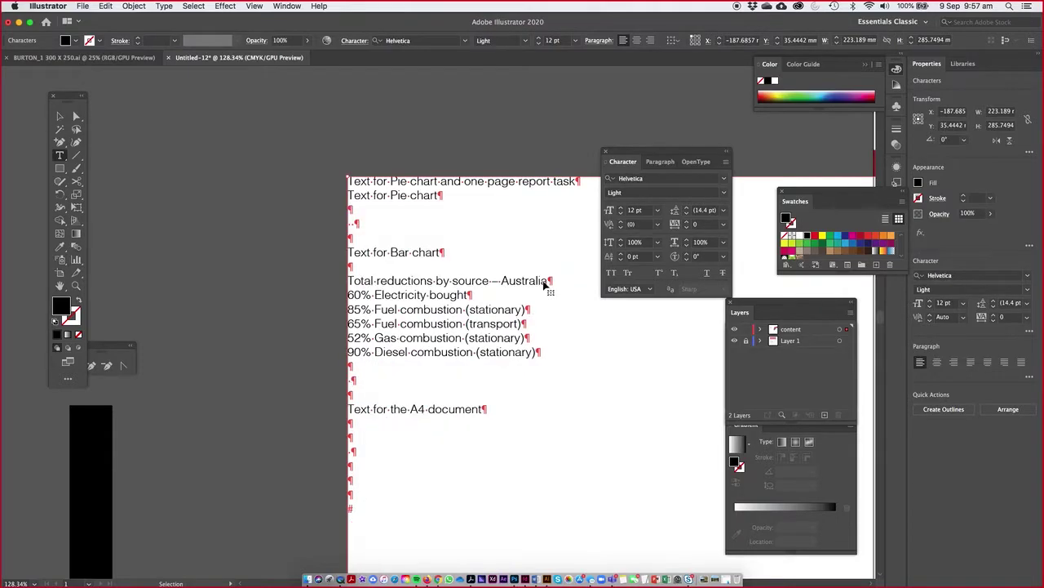
key(super+minus)
key(super+minus)
key(super+minus)
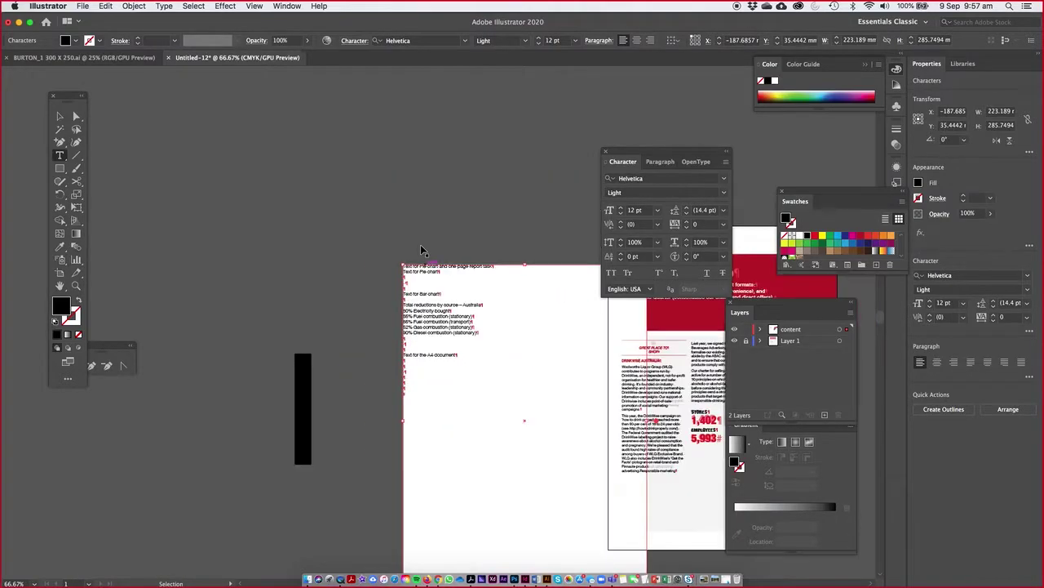
Step: Add a text frame about 53 mm wide and 18 mm high over the pie-chart legend and paste the cut pie-chart text into it
scroll(477, 350, right, 10)
click(60, 116)
drag(331, 365, 337, 207)
drag(408, 285, 377, 256)
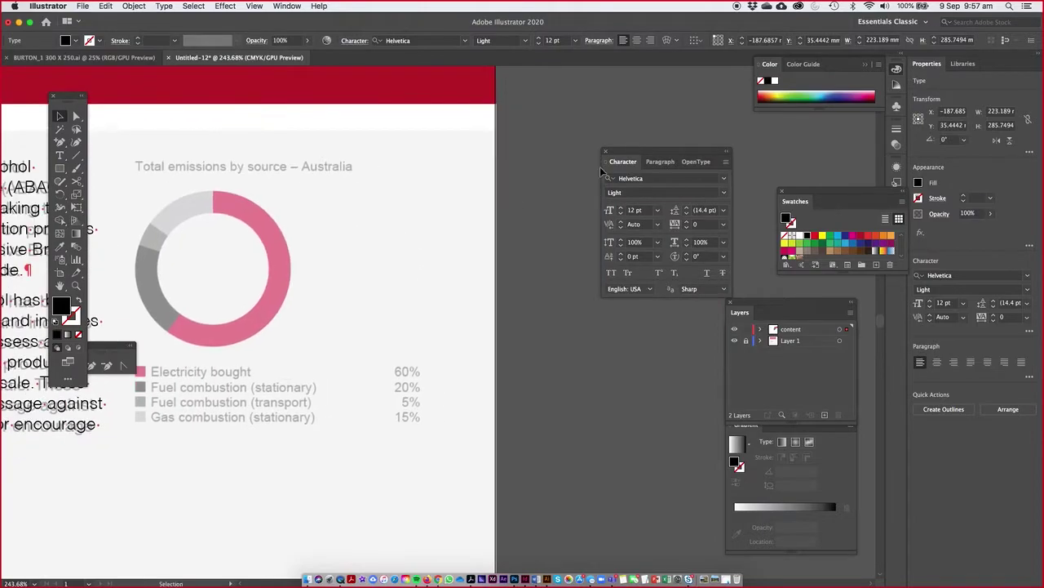
drag(633, 151, 678, 151)
click(60, 155)
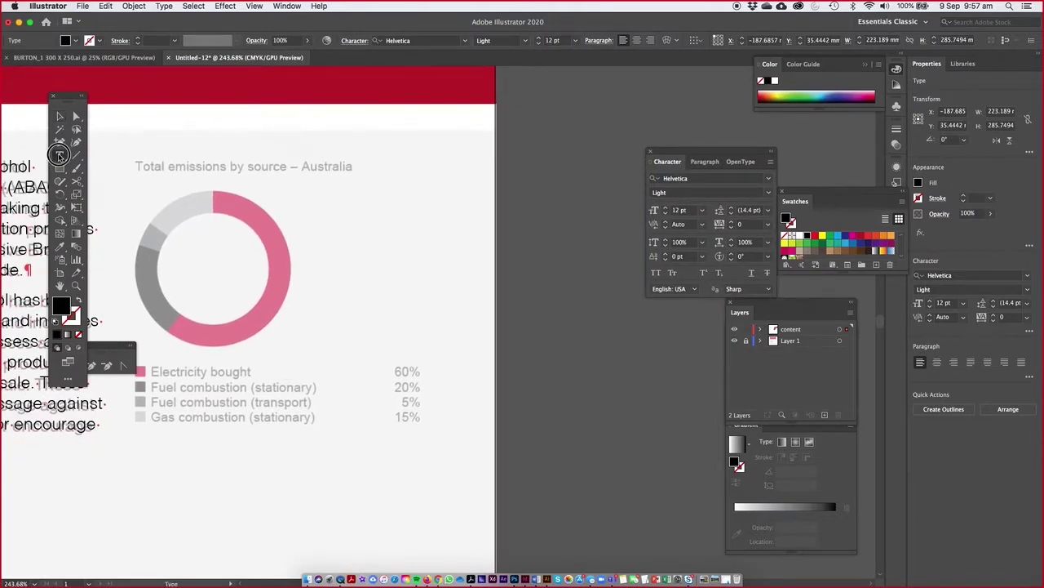
drag(152, 366, 437, 463)
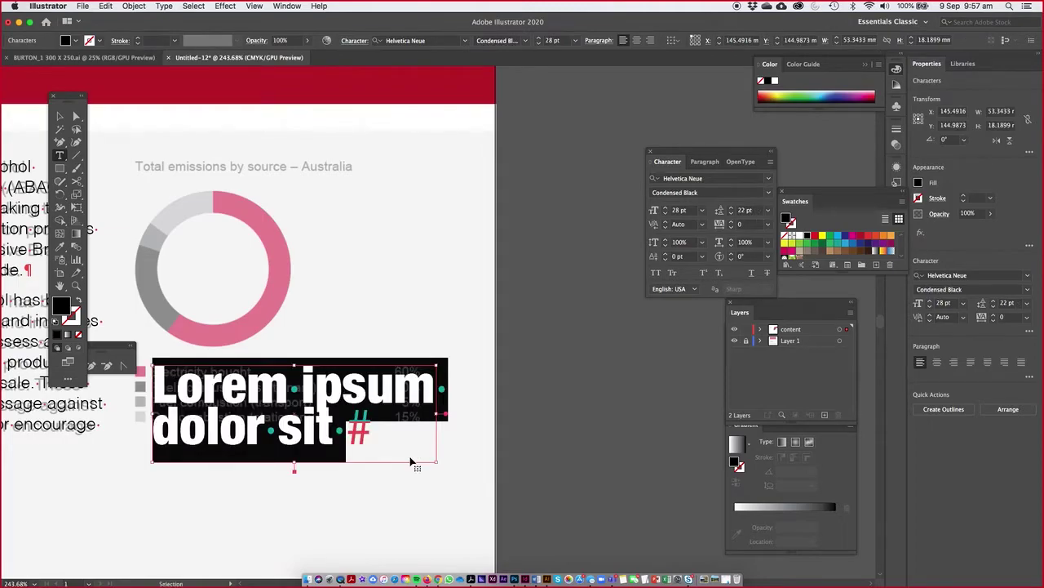
text(Total emissions by source – Australia 60% Electricity bought)
Step: Apply the body copy's formatting to all the pie-chart text with the Eyedropper and set its space after paragraph to -2 pt
key(super+a)
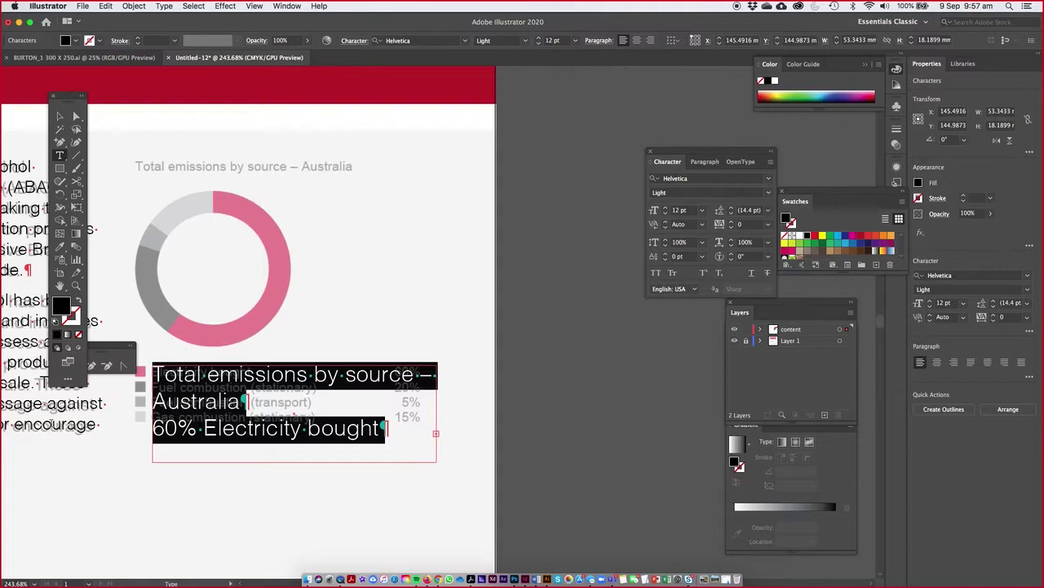
click(60, 246)
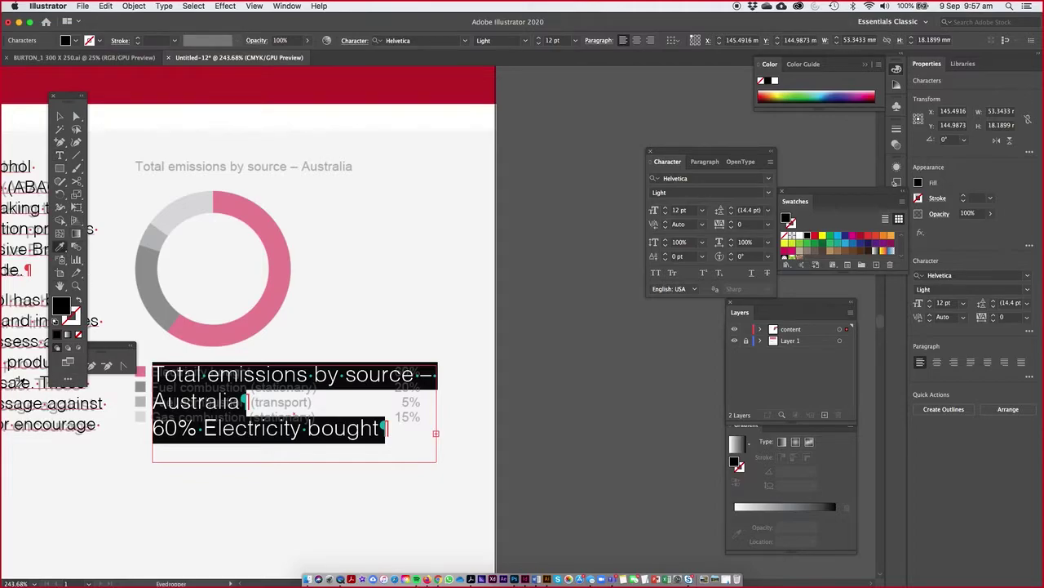
click(16, 386)
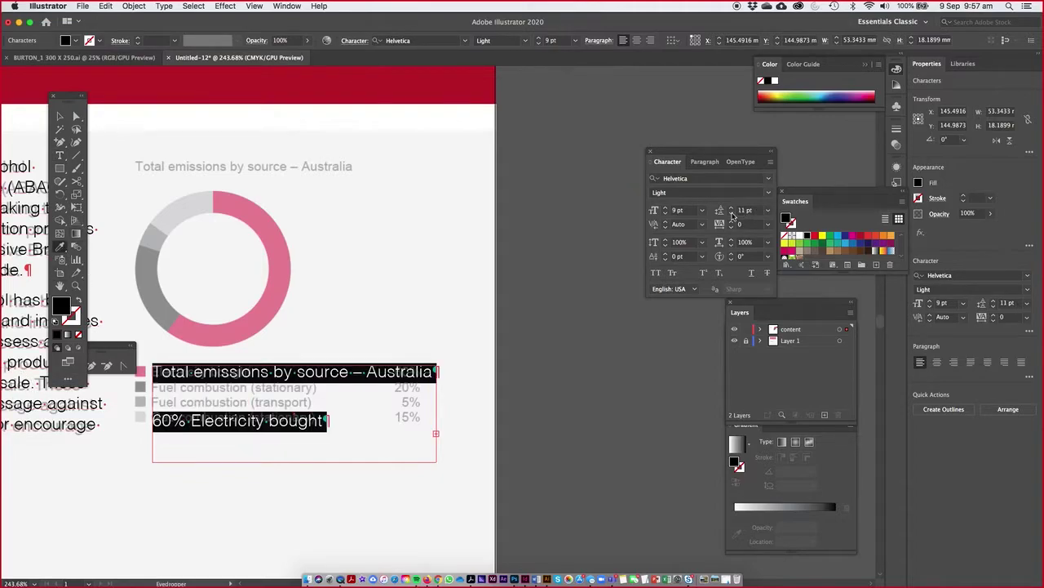
click(707, 162)
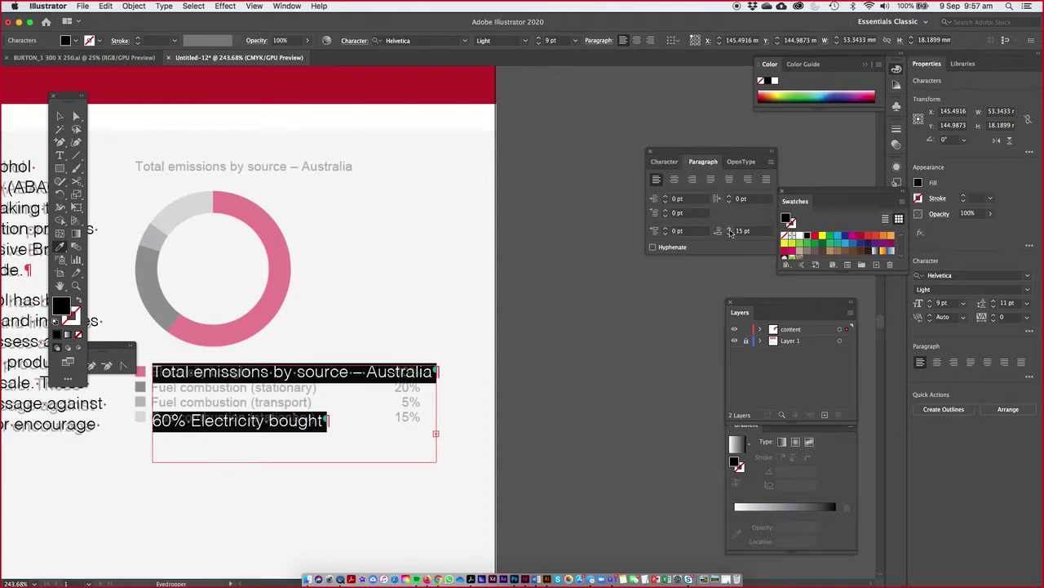
drag(728, 234, 728, 235)
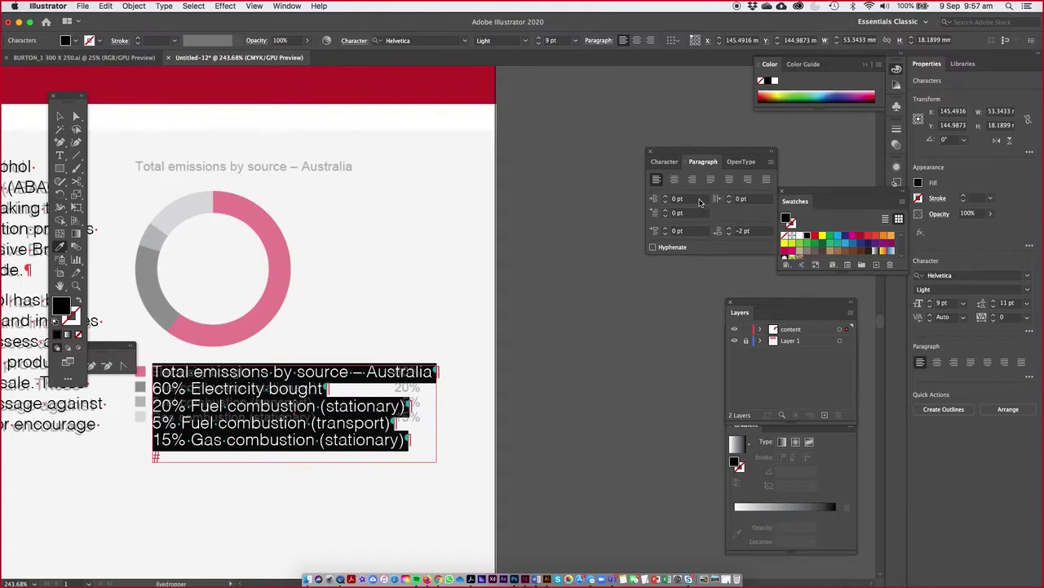
Step: Set all the pie-chart text to a font size of 6 pt with 9 pt leading
click(665, 161)
click(665, 214)
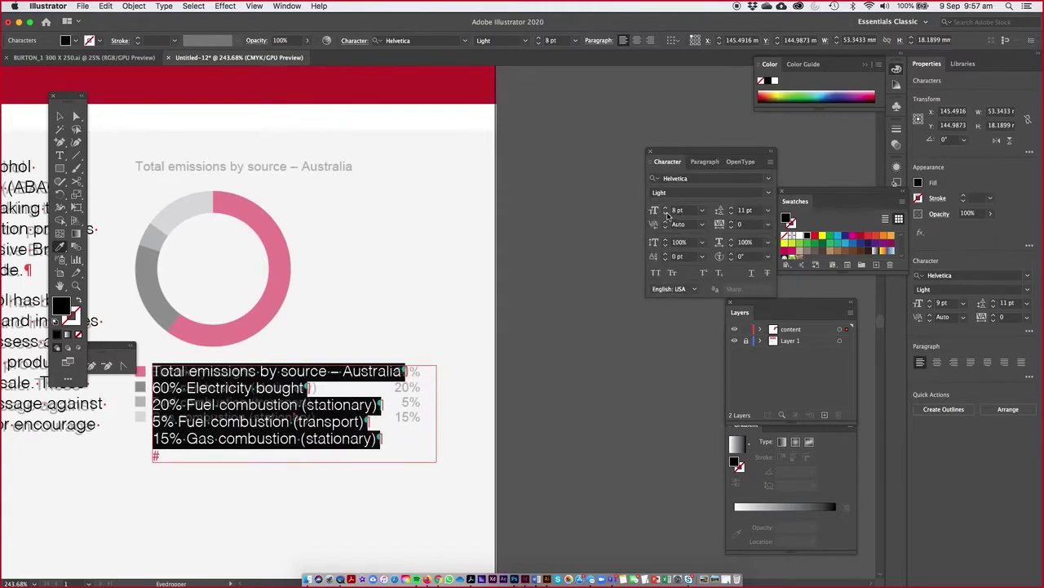
click(731, 214)
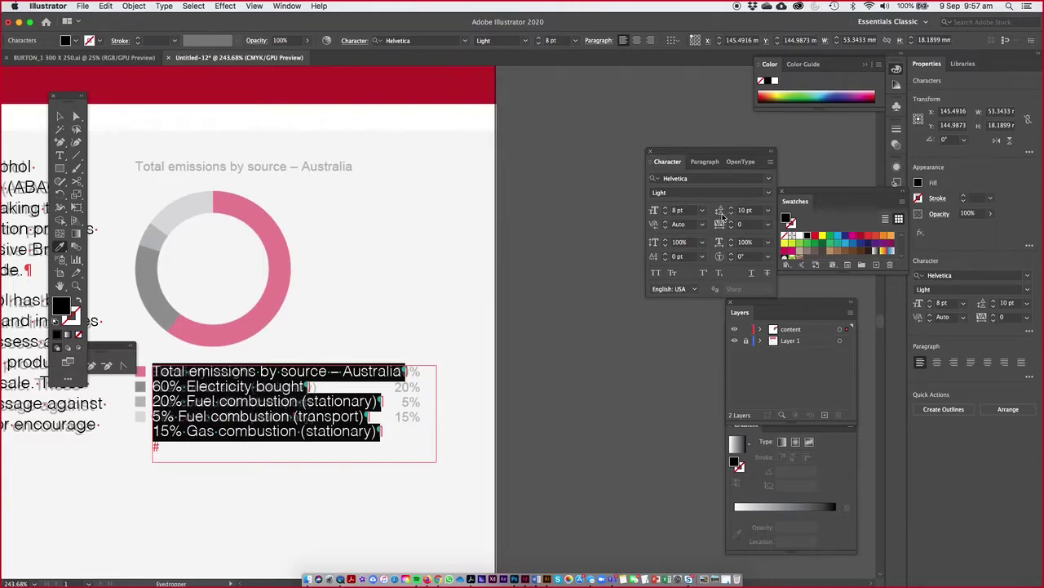
click(665, 214)
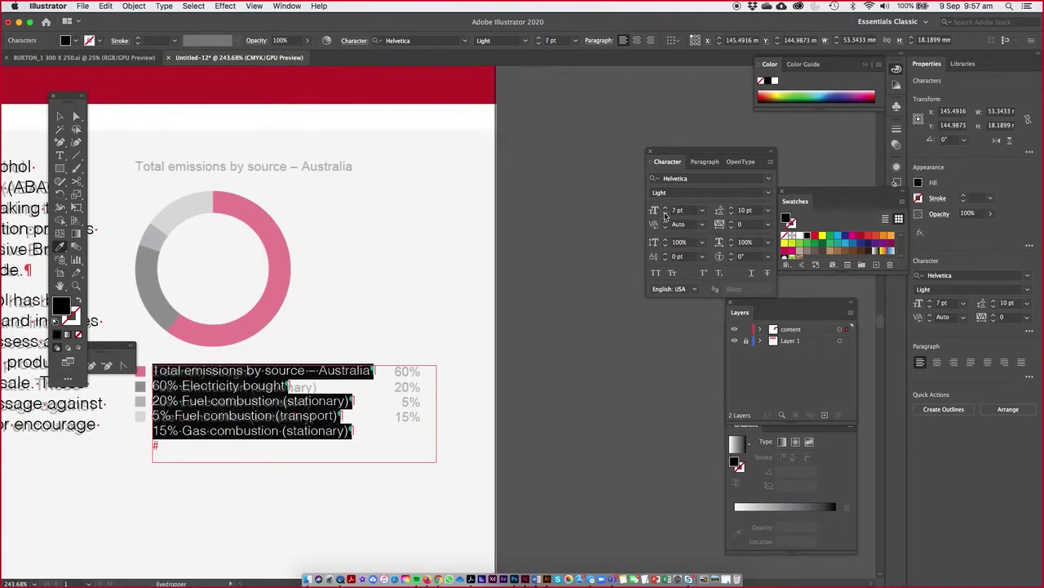
click(732, 214)
click(732, 214)
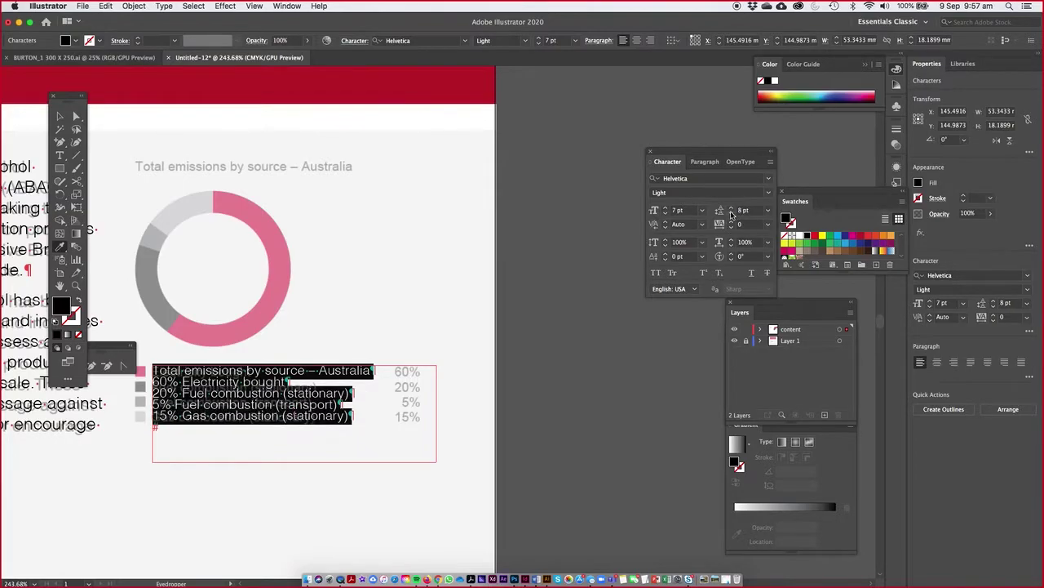
click(665, 214)
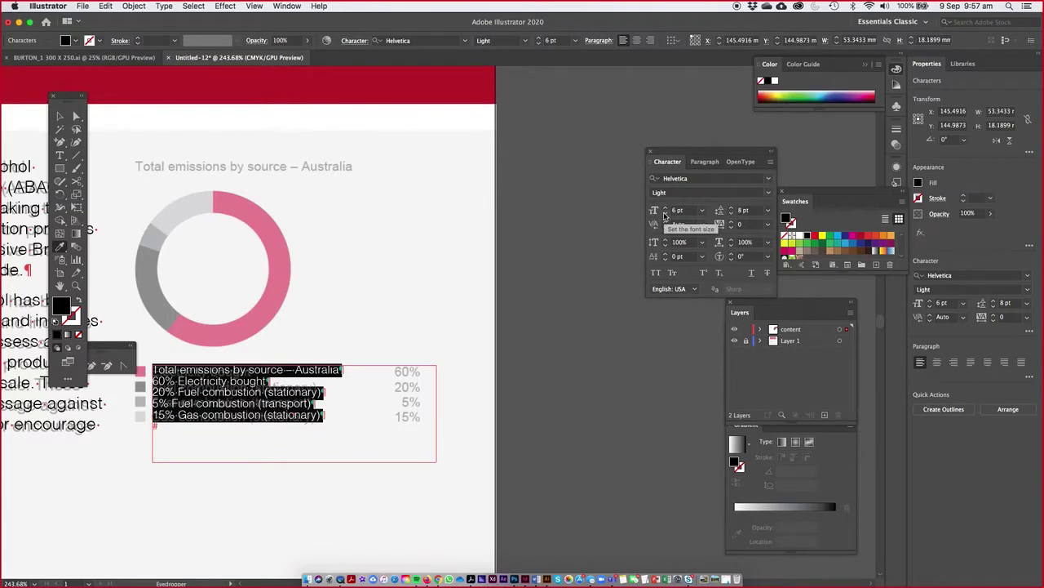
click(731, 209)
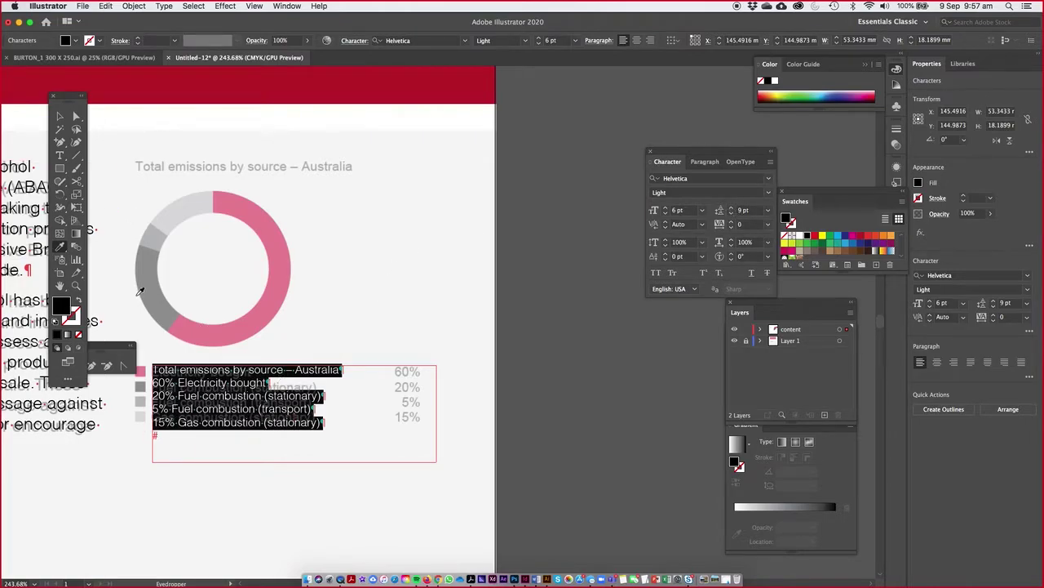
Step: Move the line “Total emissions by source – Australia” out of the legend frame into separate point text above the faded chart heading
click(62, 155)
click(233, 370)
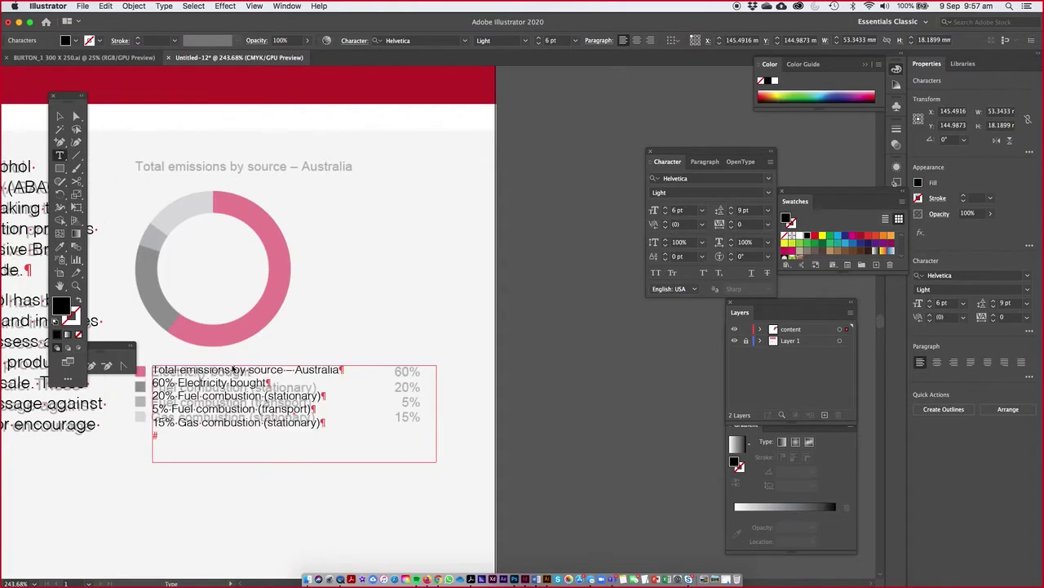
triple_click(230, 369)
key(super+c)
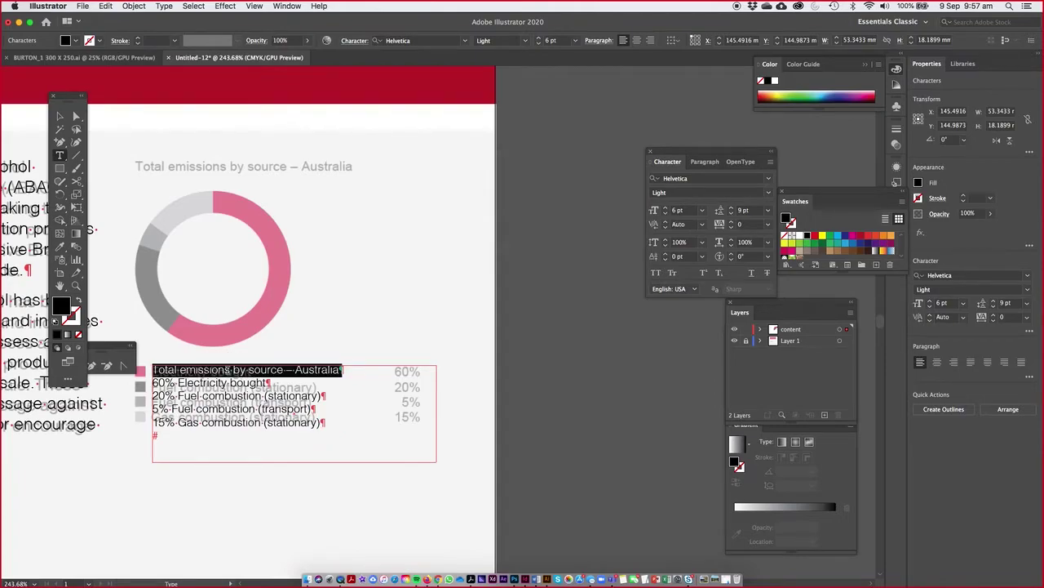
key(BackSpace)
click(142, 167)
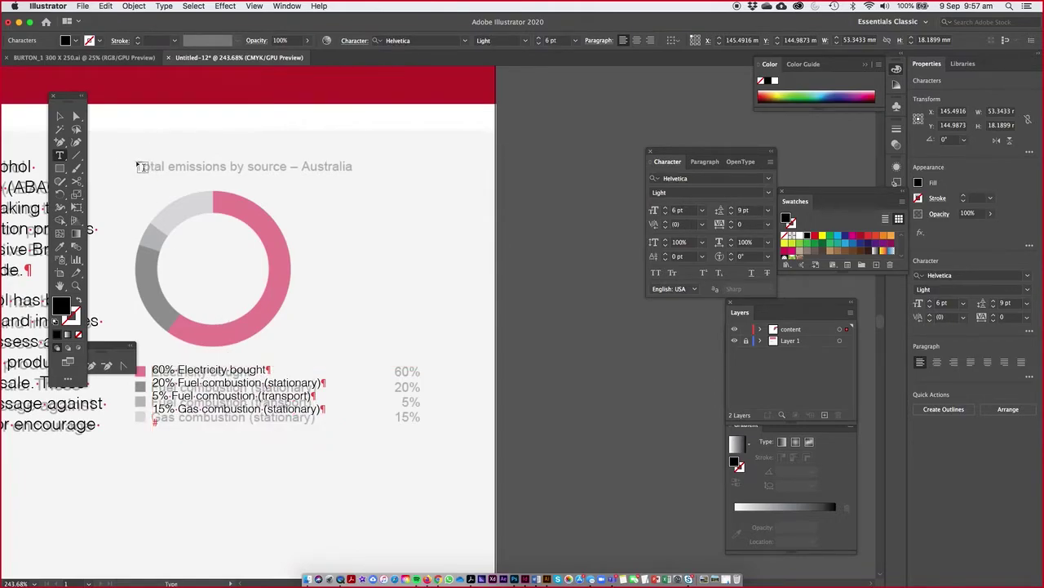
click(136, 147)
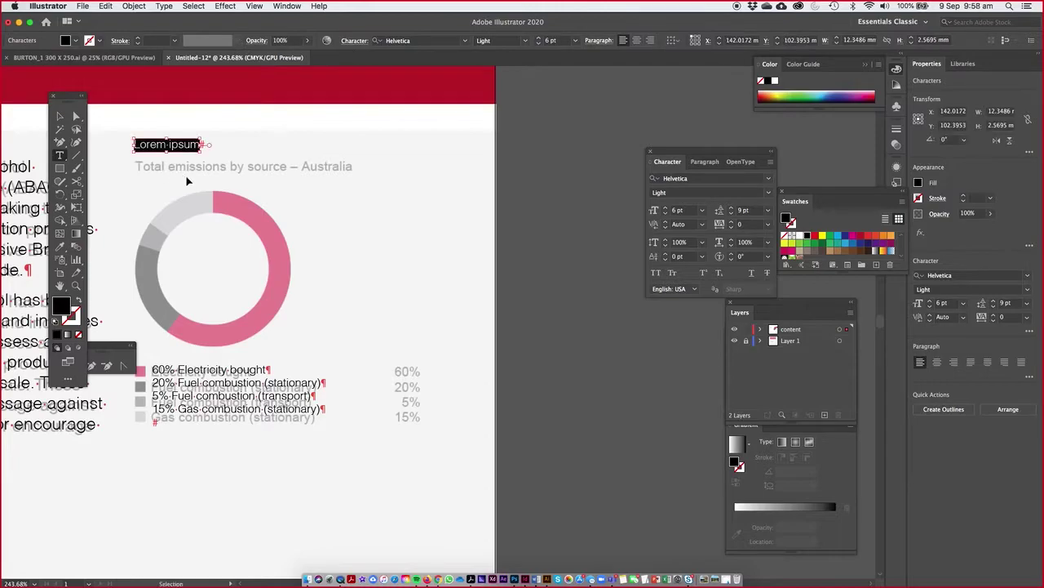
key(super+v)
Step: Set the “Total emissions by source – Australia” heading to Helvetica Bold
triple_click(182, 142)
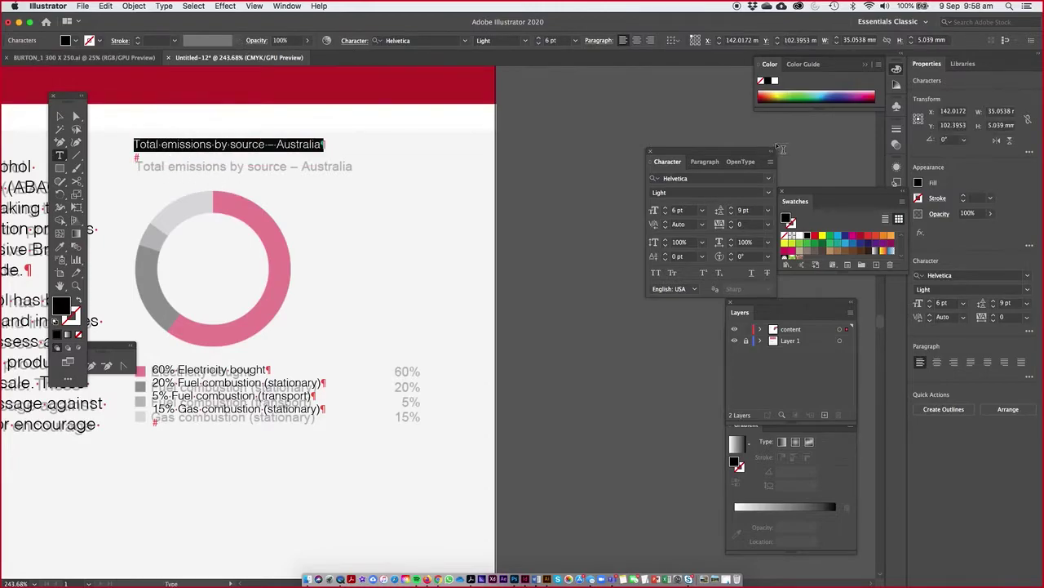
click(768, 192)
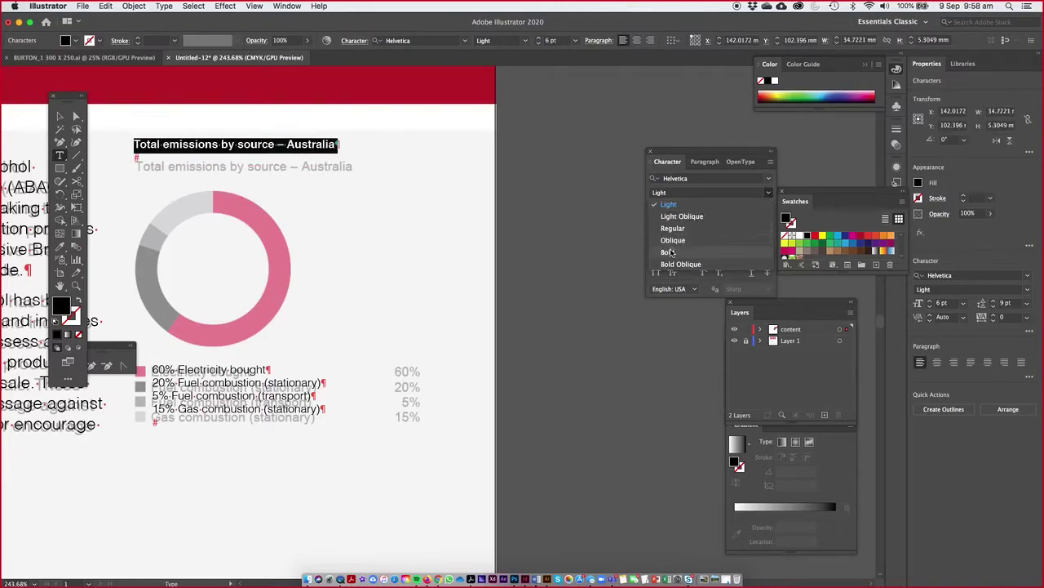
key(Return)
click(341, 145)
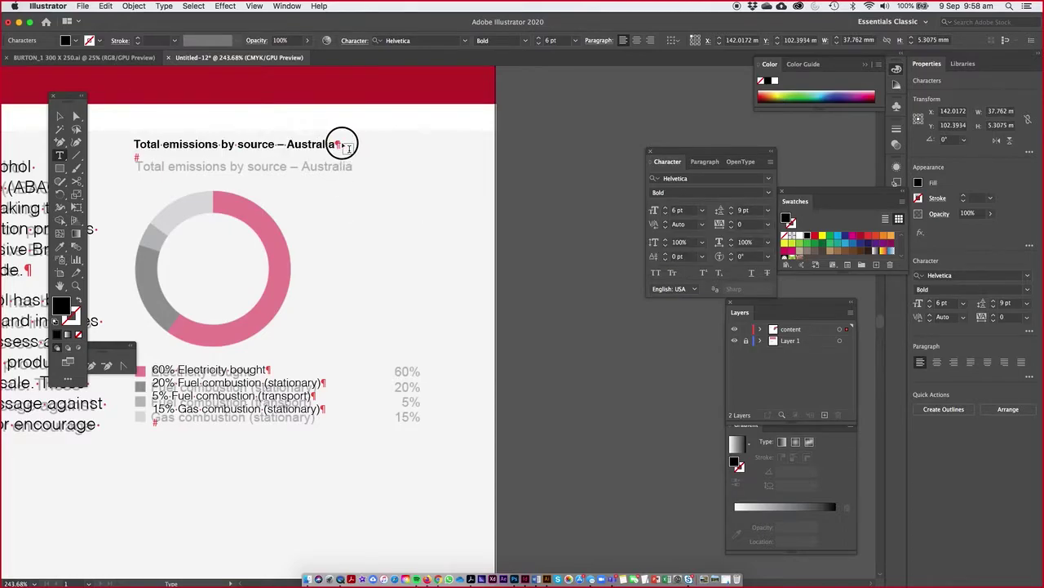
click(304, 147)
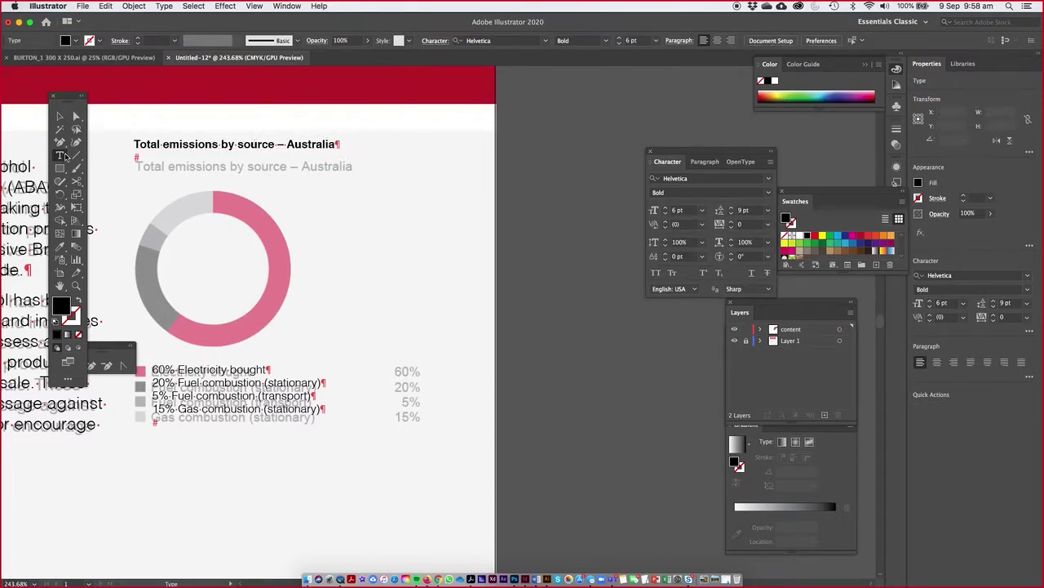
click(332, 144)
key(Escape)
key(super+z)
key(super+z)
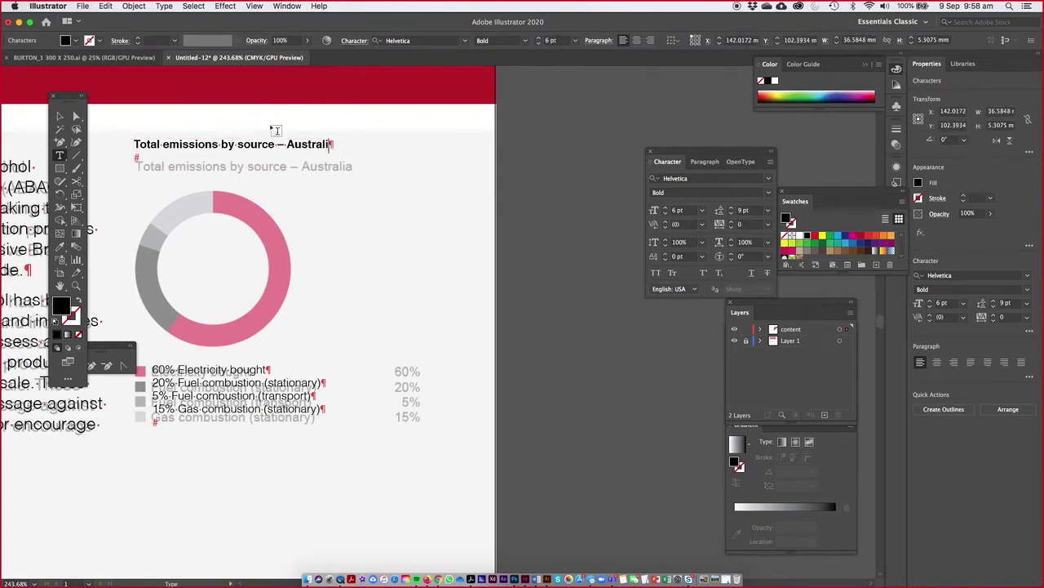
text(ia)
Step: Place the bold chart heading over the faded reference heading and enlarge it to match the reference's width
click(59, 116)
mouse_move(164, 148)
mouse_down()
mouse_move(172, 172)
mouse_move(164, 169)
mouse_up()
mouse_move(335, 158)
mouse_down()
mouse_move(354, 144)
mouse_move(352, 158)
mouse_up()
Step: Move “60%” from the start to the end of the “Electricity bought” legend line
click(218, 377)
double_click(174, 373)
click(177, 372)
drag(176, 372, 153, 372)
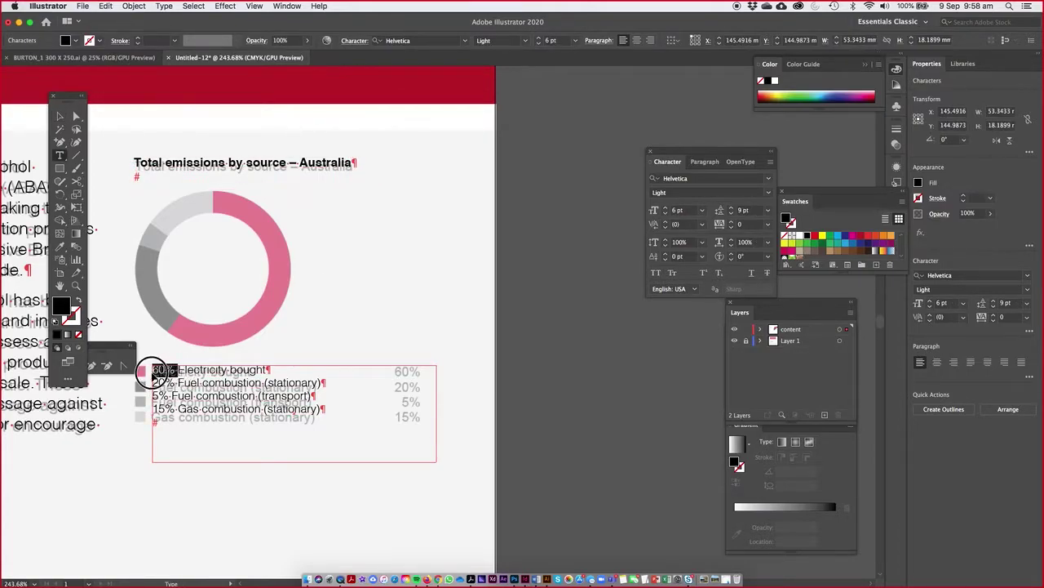
key(BackSpace)
click(244, 370)
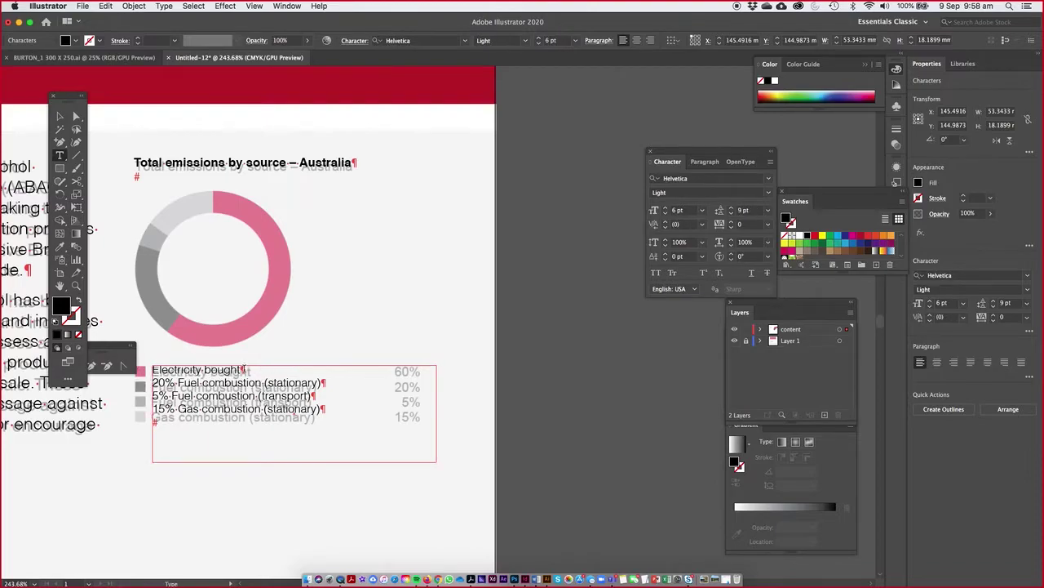
text(60%)
Step: Move “20%” from the start to the end of the “Fuel combustion (stationary)” legend line
drag(177, 384, 154, 383)
key(super+c)
key(BackSpace)
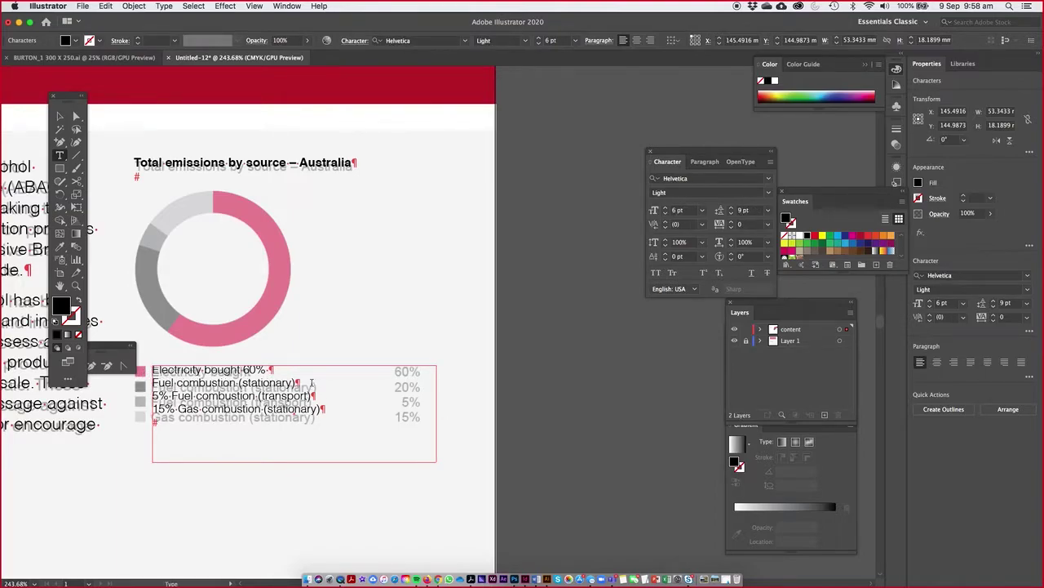
click(298, 382)
key(super+v)
Step: Move “5%” from the start to the end of the “Fuel combustion (transport)” legend line
drag(151, 396, 168, 395)
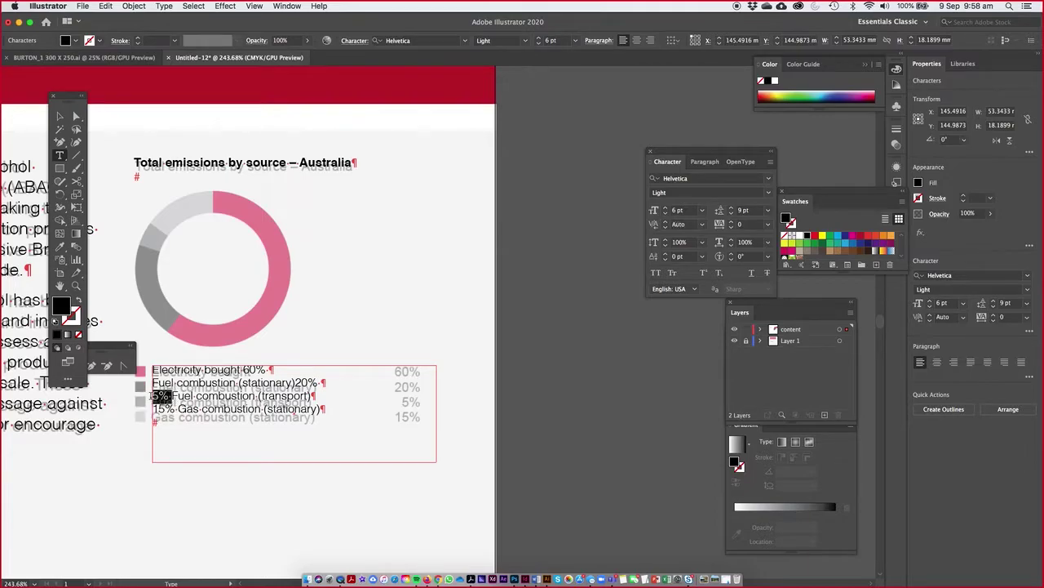
key(BackSpace)
click(303, 397)
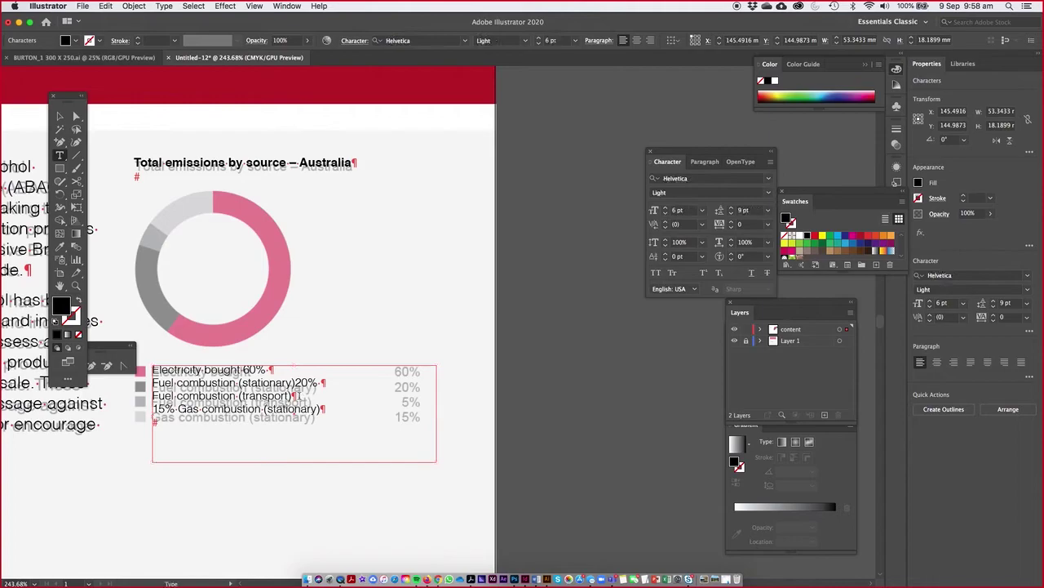
key(Escape)
click(302, 397)
text(5)
Step: Move “15%” from the start to the end of the “Gas combustion (stationary)” legend line
drag(152, 408, 178, 409)
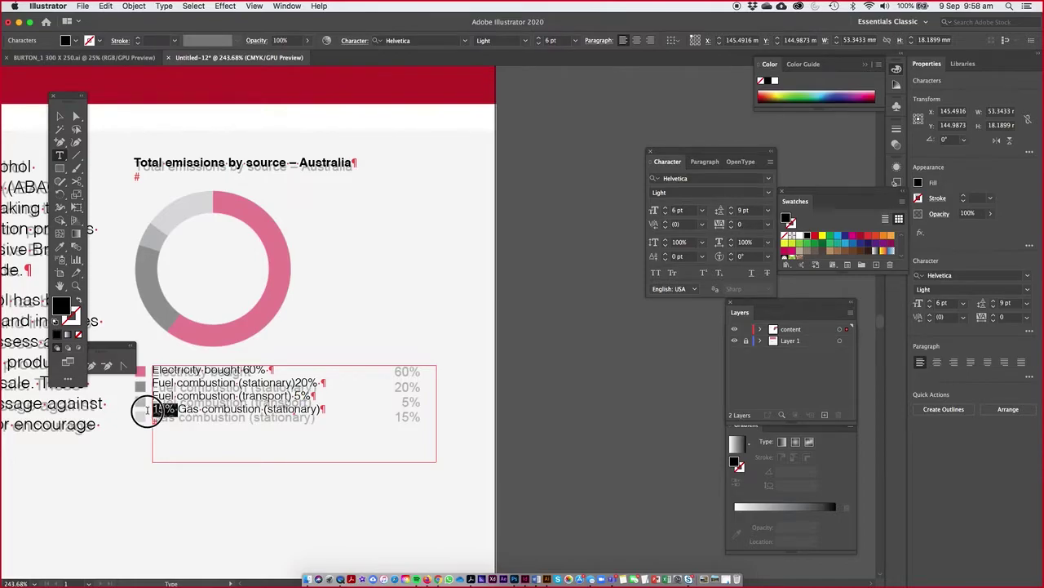
key(BackSpace)
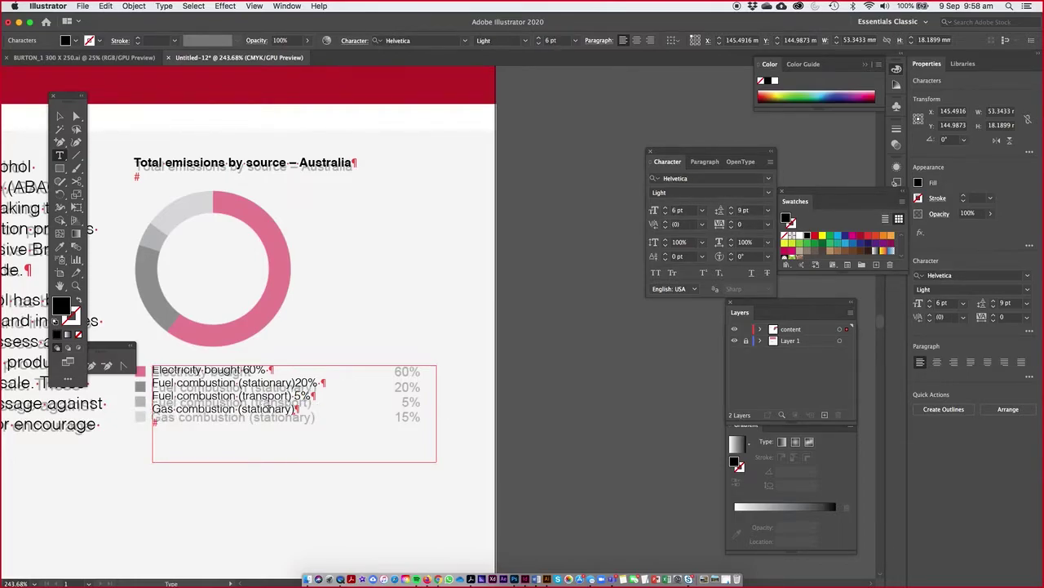
click(301, 416)
text(15%)
key(Escape)
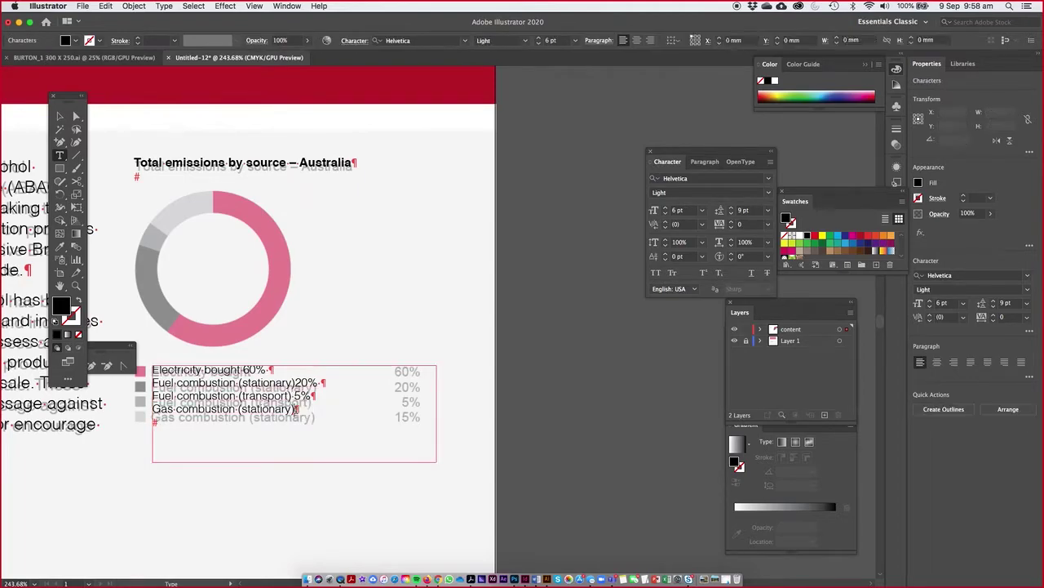
key(t)
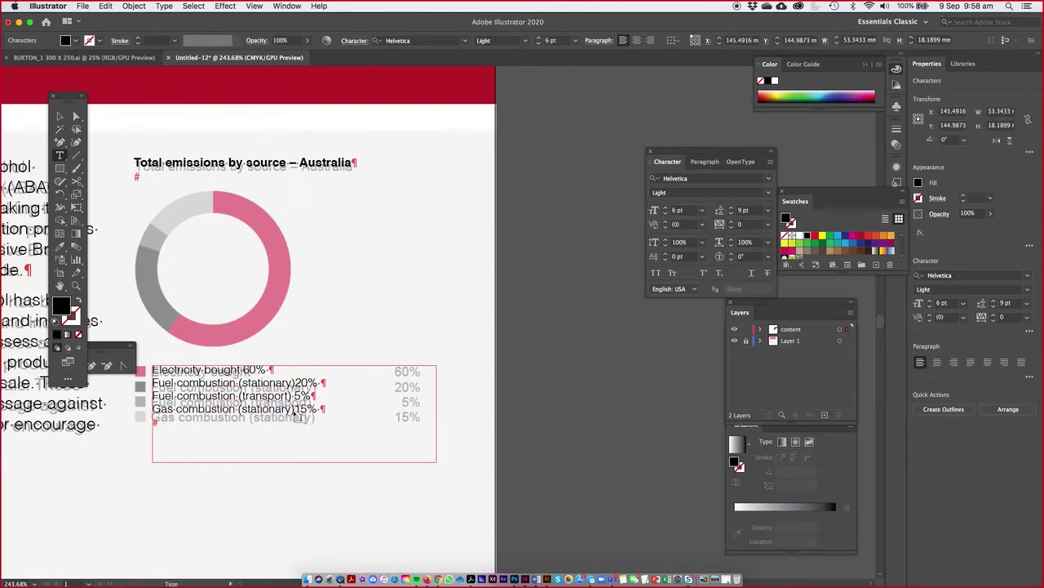
Step: Set the leading of all four emissions legend lines to 10 pt and deselect the text
click(196, 389)
key(super+a)
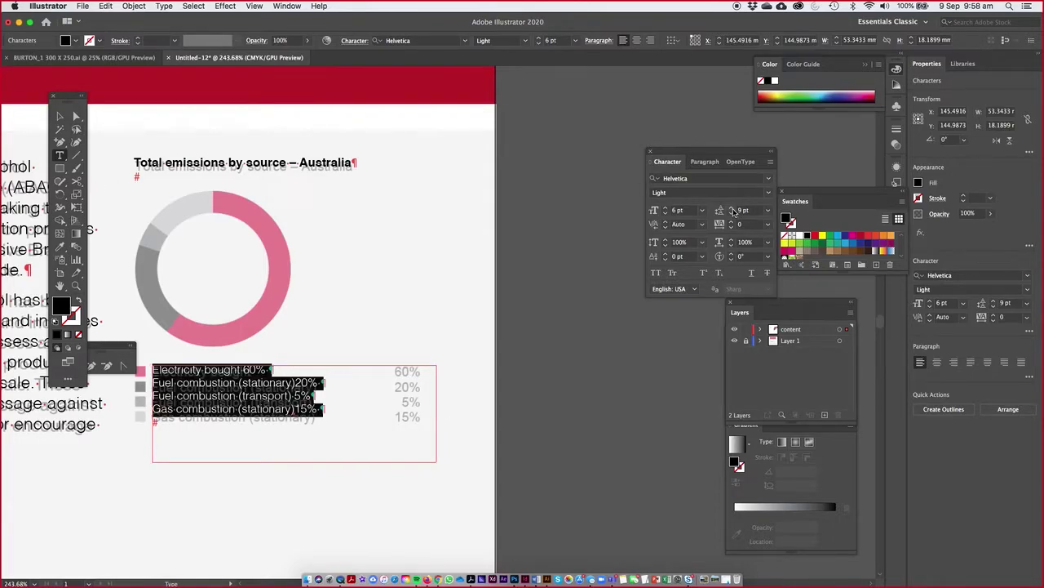
click(732, 208)
click(731, 209)
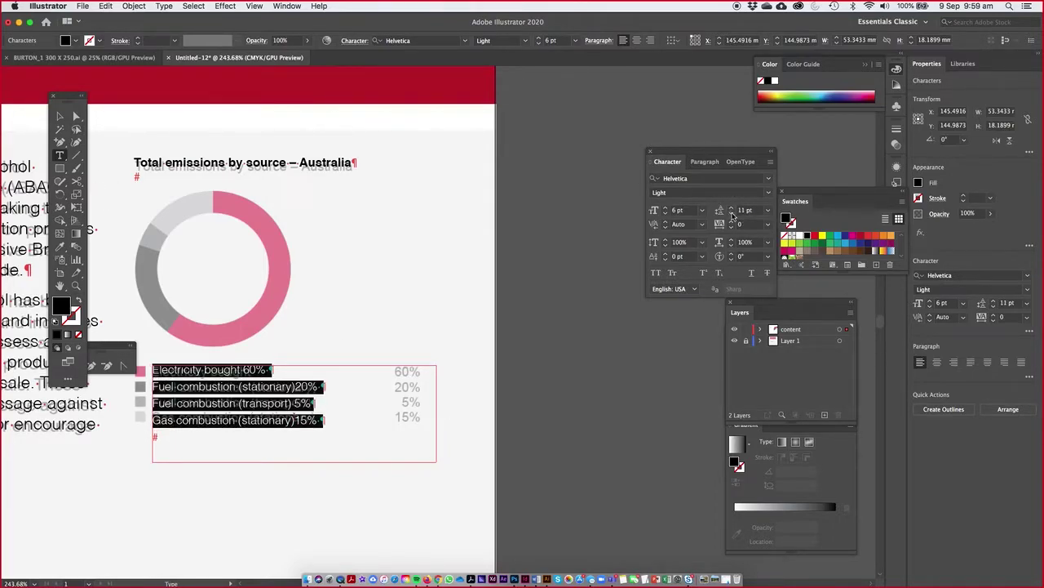
double_click(743, 212)
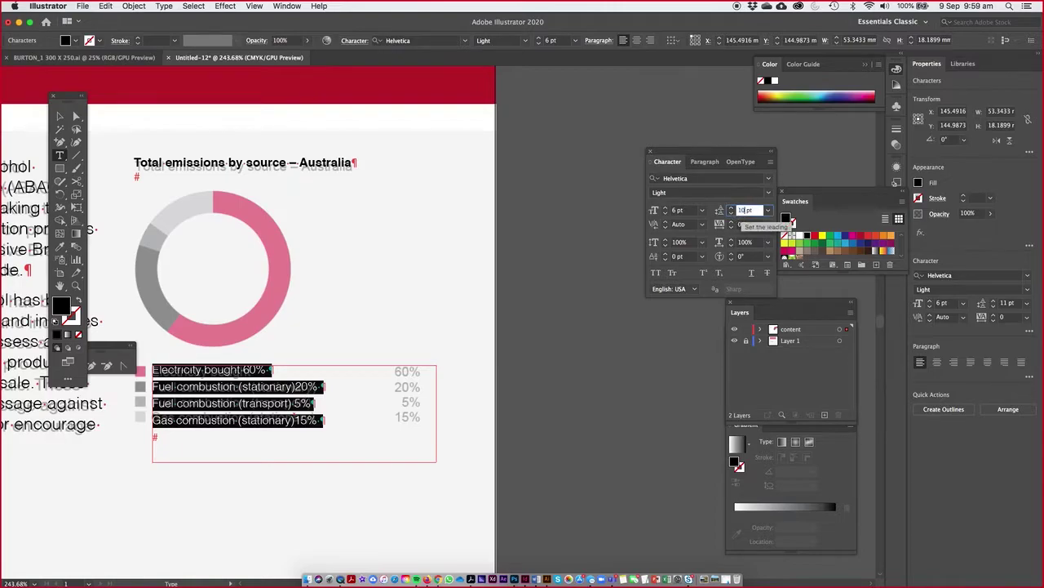
text(10)
key(Return)
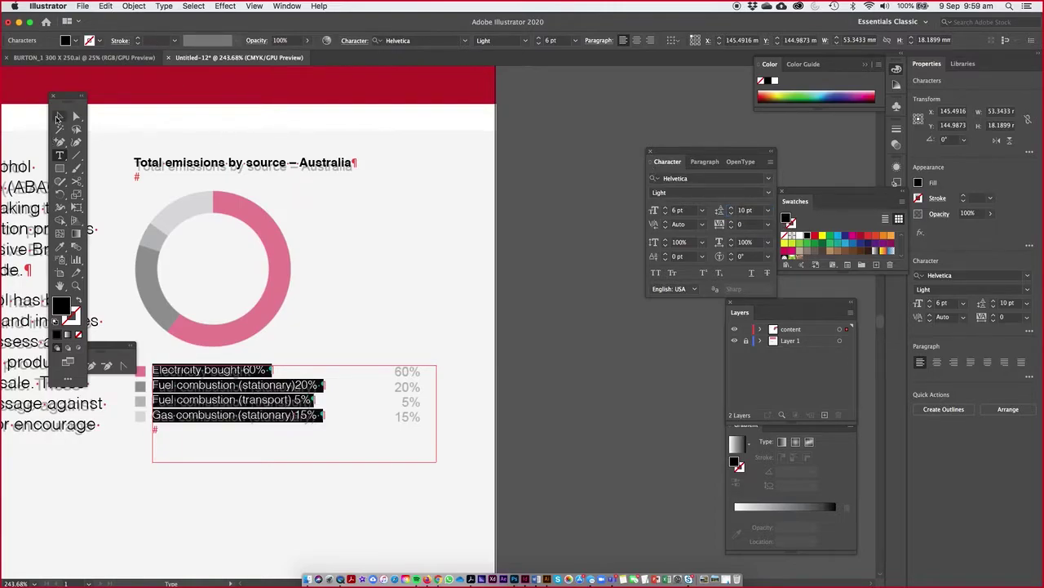
click(59, 116)
click(437, 294)
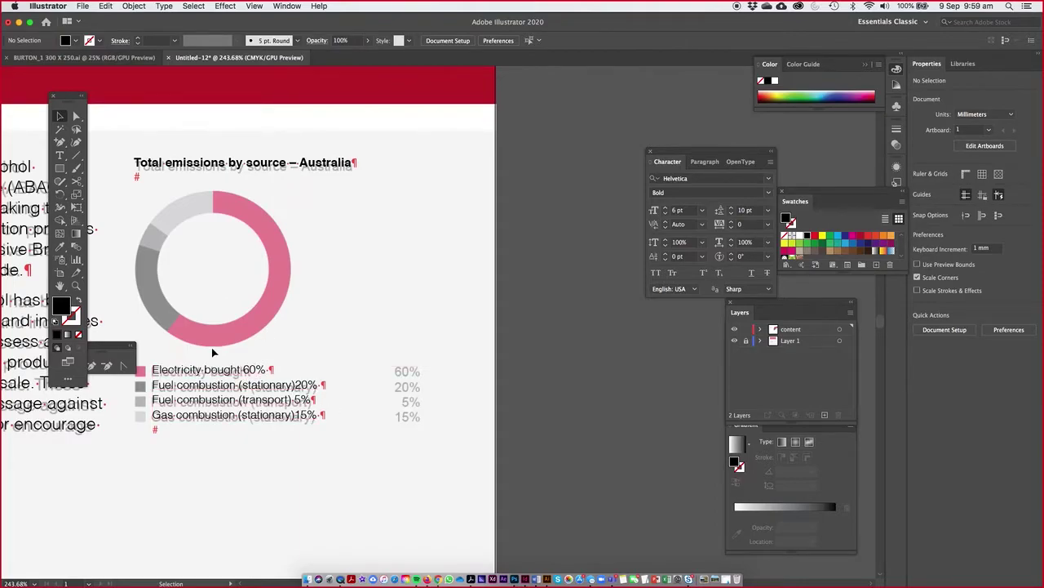
Step: Try to draw a pie graph directly over the faded donut chart and close its data window
drag(236, 286, 320, 304)
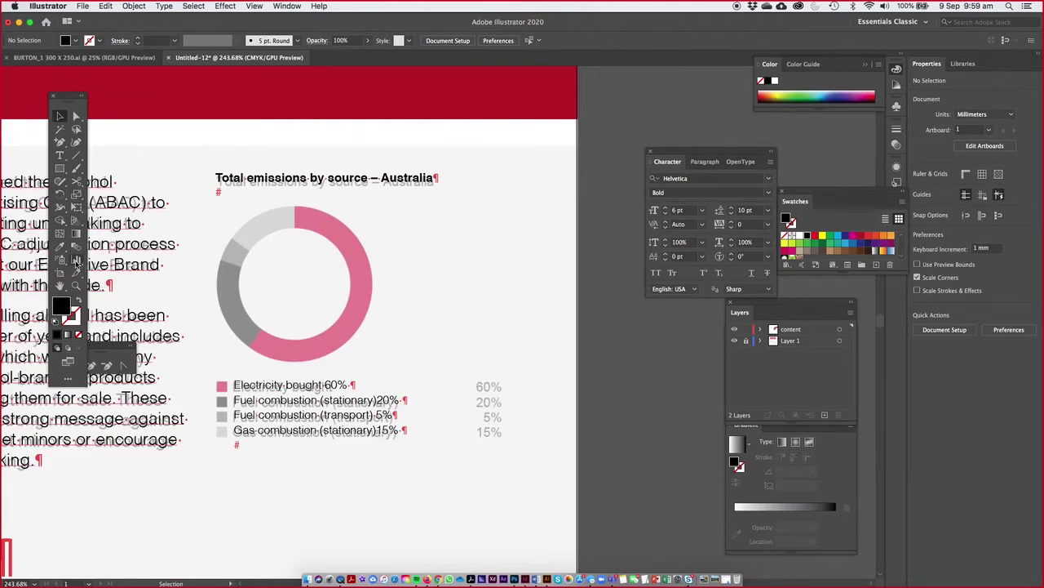
click(77, 259)
drag(77, 258, 126, 352)
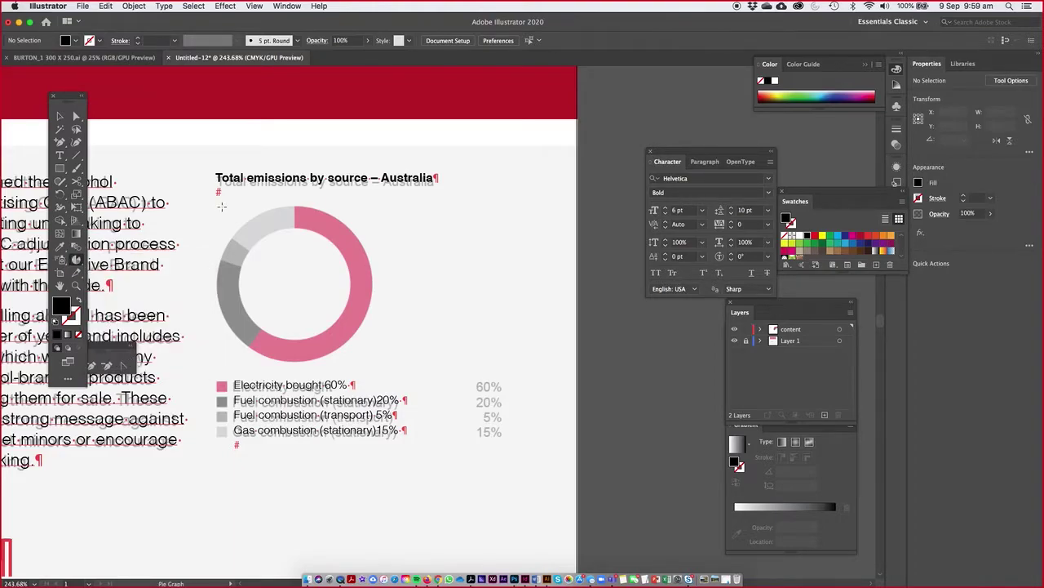
drag(221, 198, 390, 316)
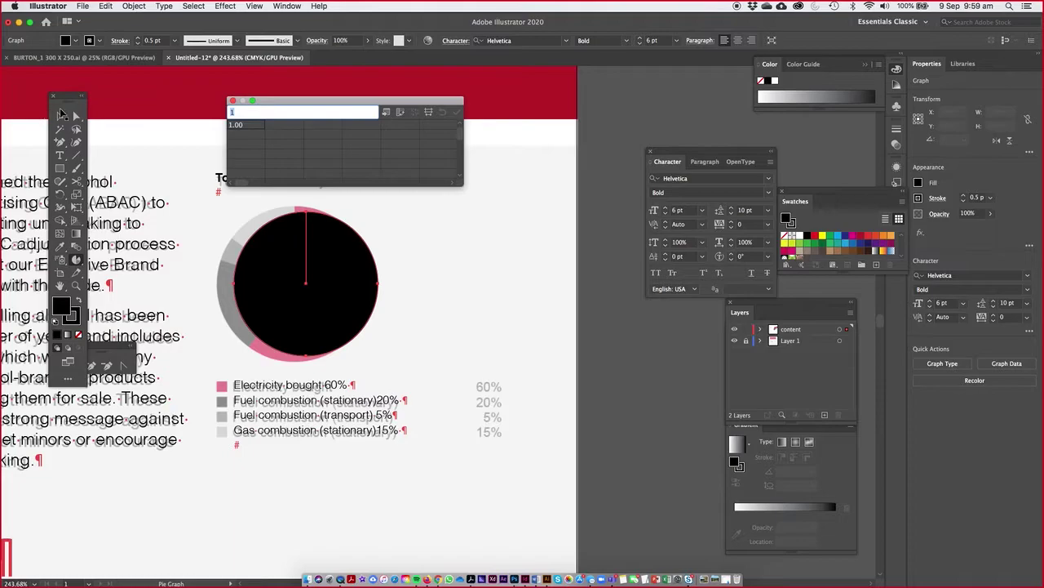
click(152, 126)
click(61, 116)
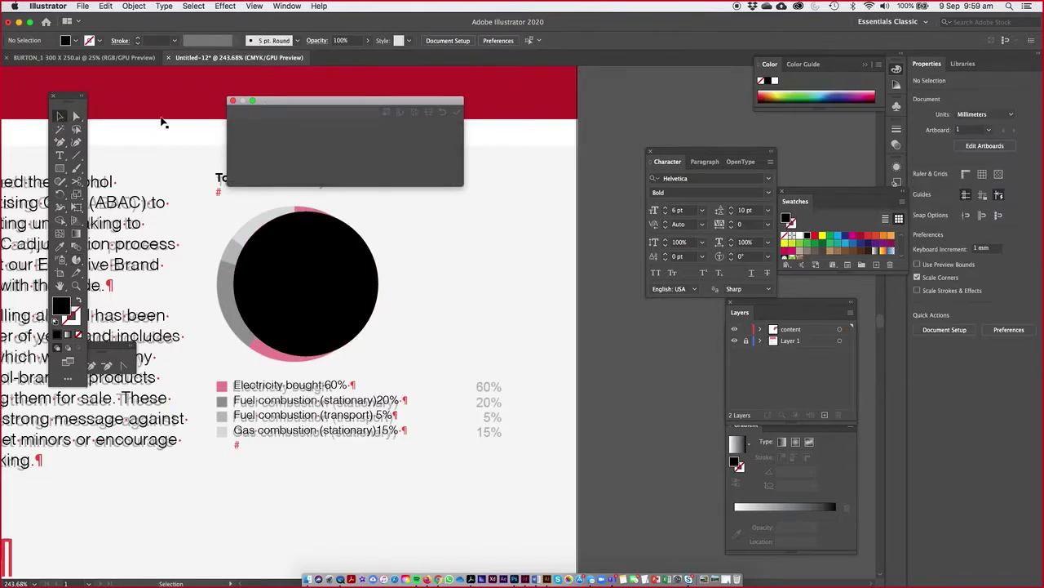
key(super+minus)
key(super+minus)
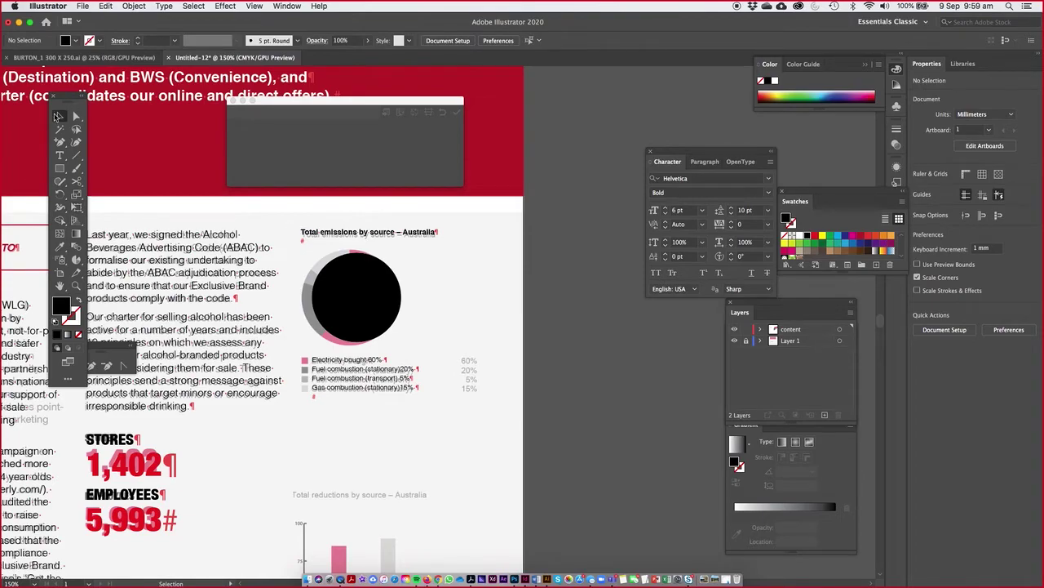
key(backslash)
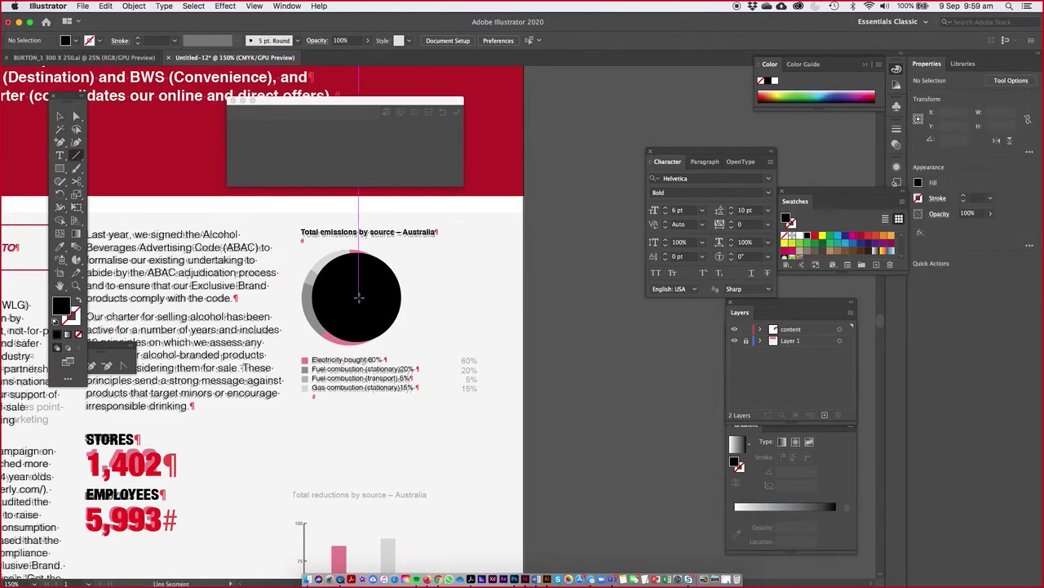
key(super+minus)
key(super+minus)
key(super+minus)
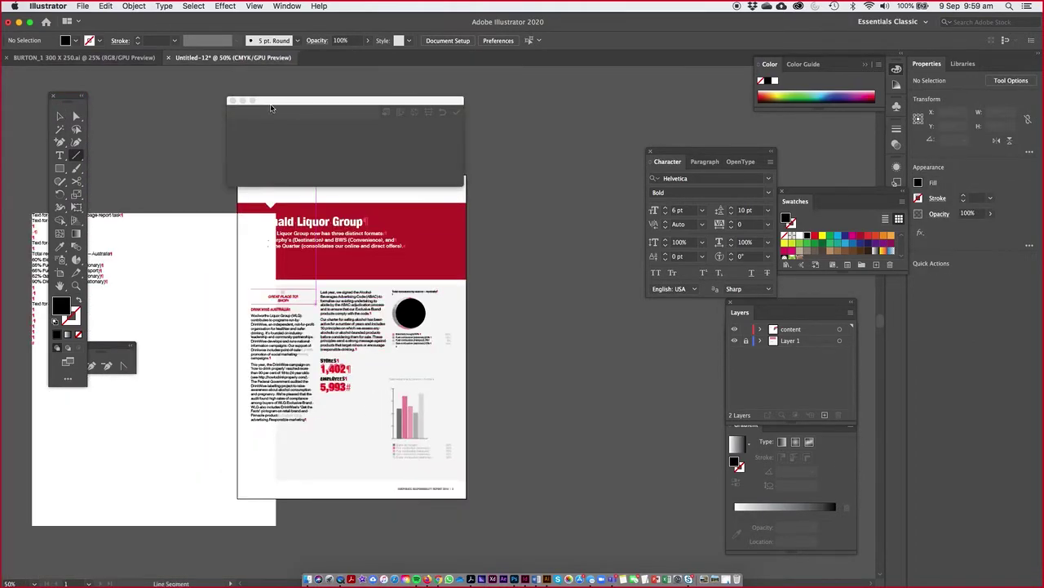
click(231, 100)
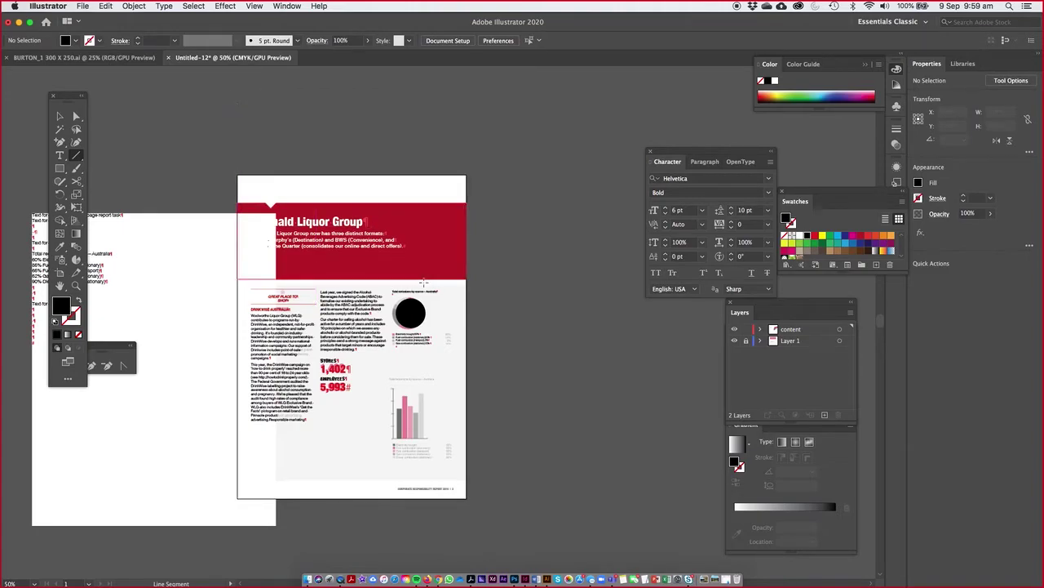
Step: Draw a second pie graph beside the covered donut chart, slightly larger than the black circle
drag(490, 373, 415, 265)
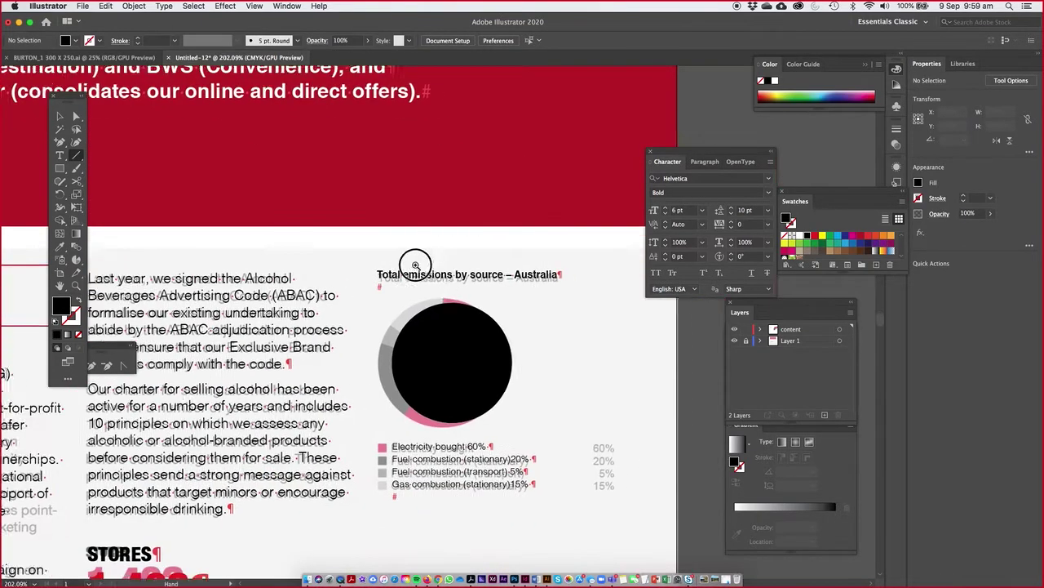
key(v)
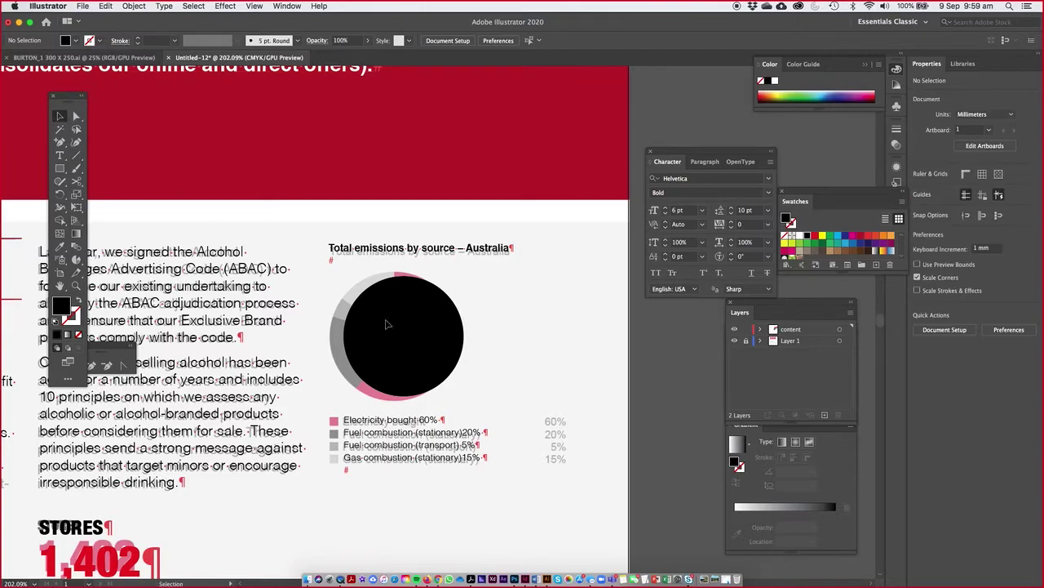
key(a)
key(super+minus)
key(super+minus)
key(super+minus)
key(super+minus)
drag(434, 330, 340, 211)
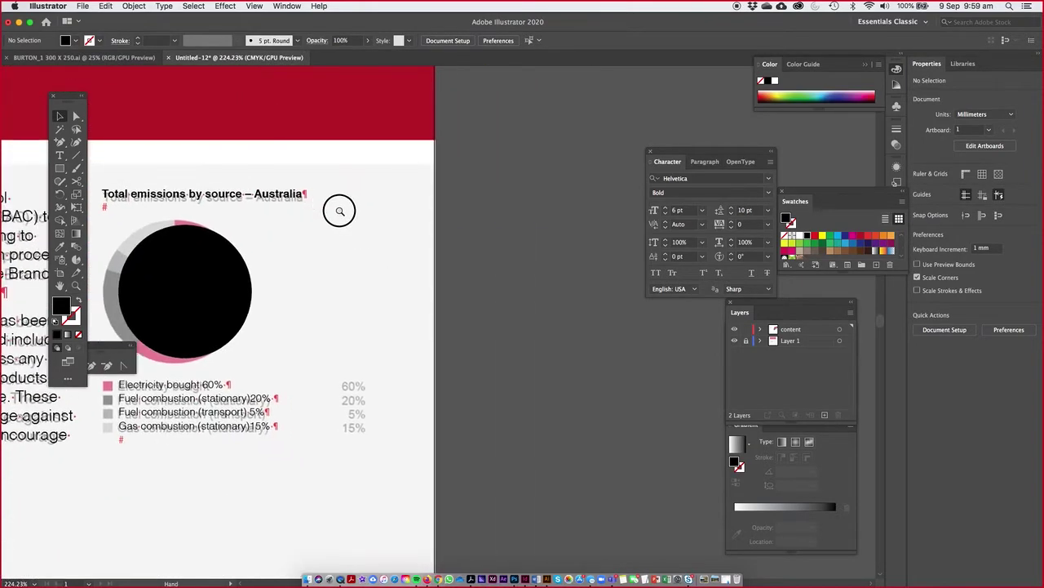
click(76, 260)
drag(296, 215, 470, 337)
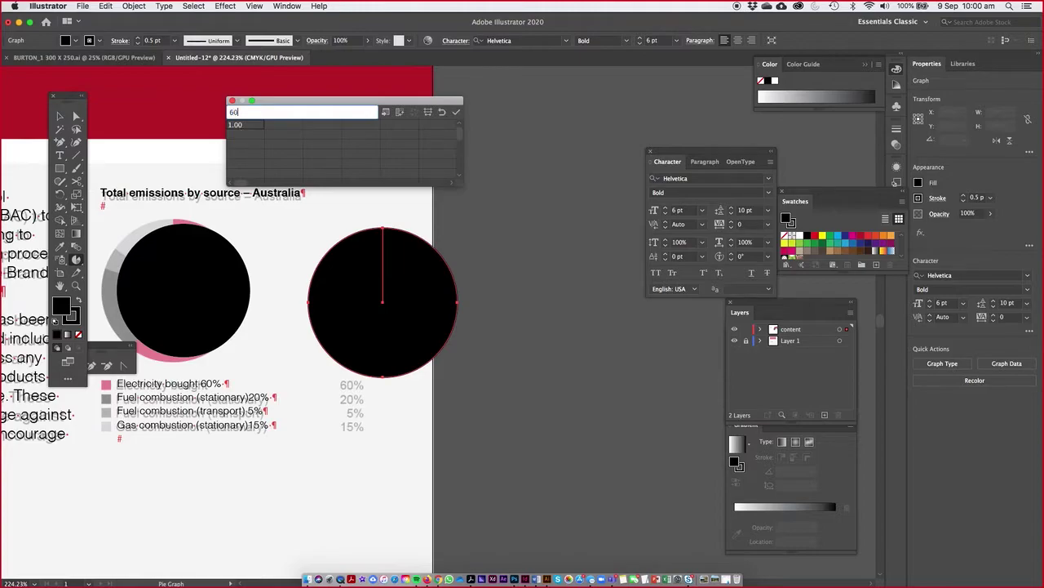
Step: Enter 60, 20, 5 and 15 as the new pie graph's data, apply them and close the data window
key(Tab)
text(2)
key(Tab)
key(Tab)
click(457, 113)
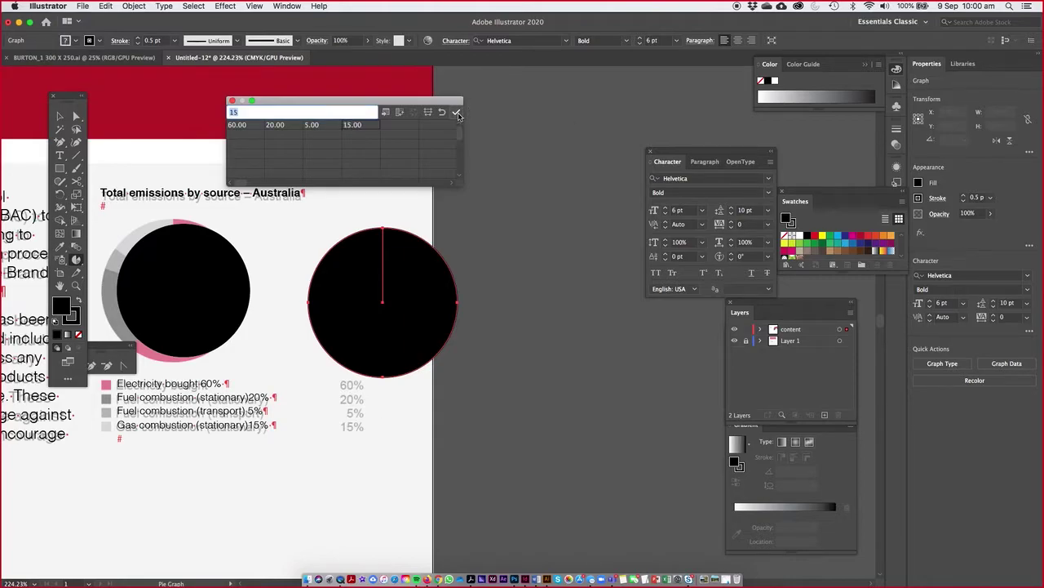
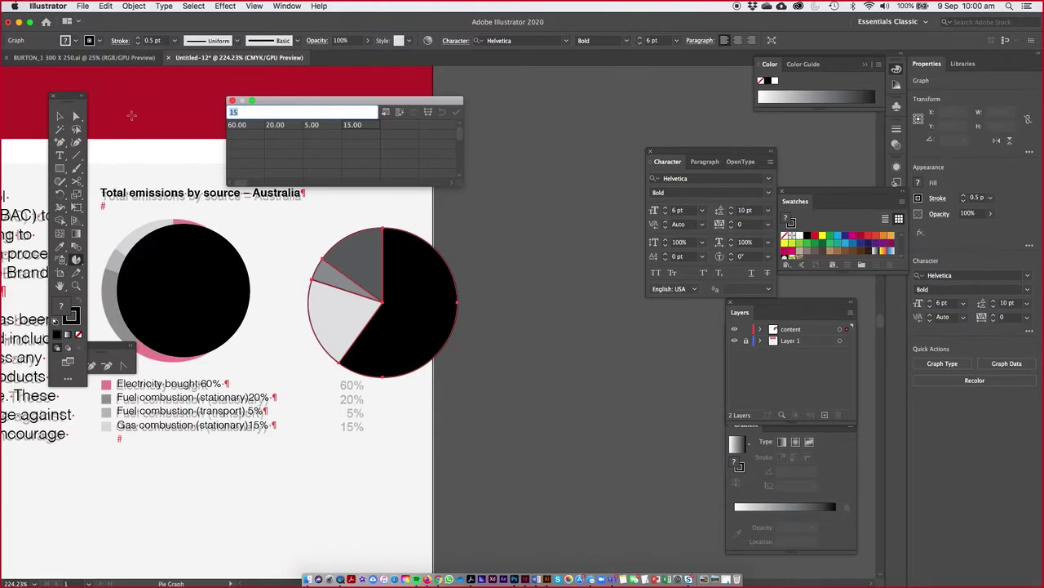
click(58, 117)
click(232, 101)
Step: Move the pie graph off the page and back beside the black circle
drag(429, 290, 543, 260)
drag(163, 275, 201, 323)
drag(538, 262, 410, 275)
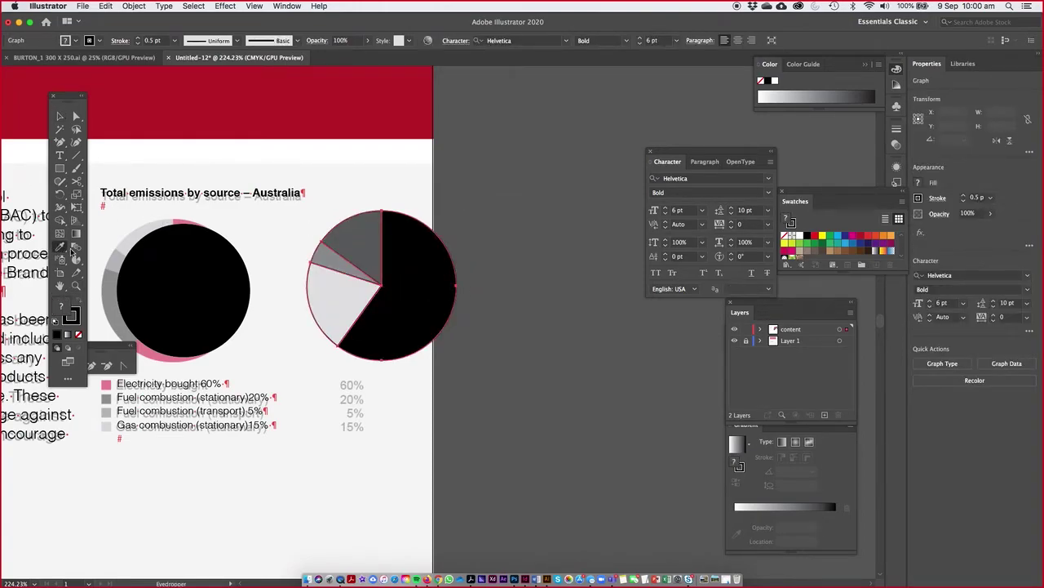
Step: Fill only the pie graph's largest slice with red
click(60, 246)
click(75, 115)
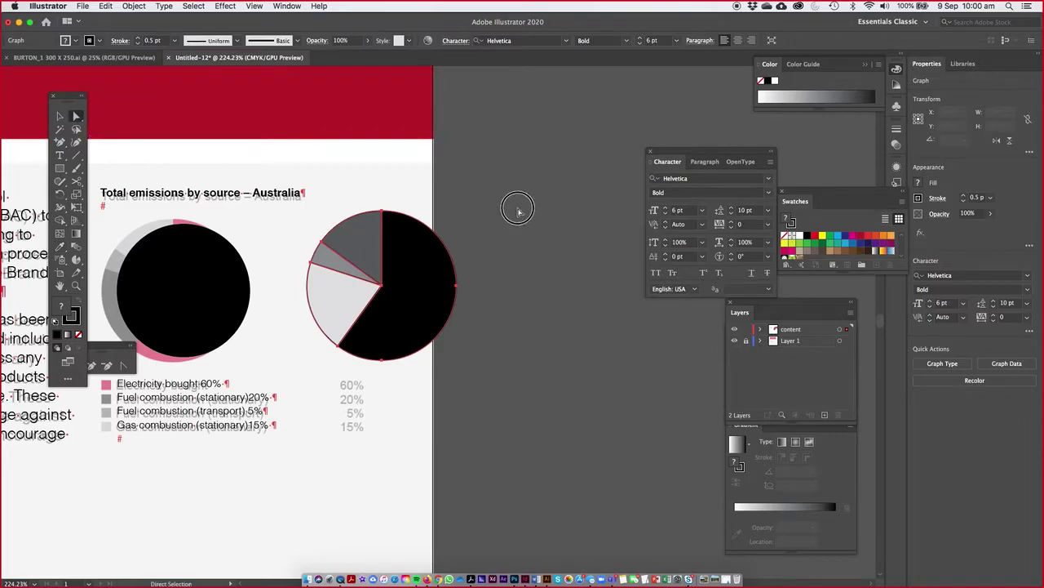
click(422, 277)
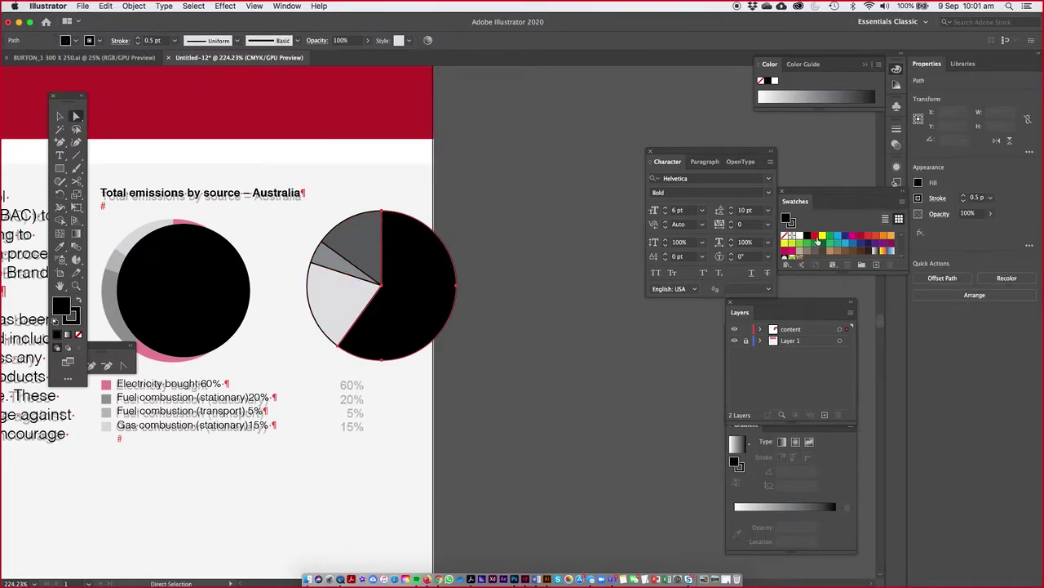
click(815, 235)
Step: Remove the stroke from the whole four-slice pie graph
click(60, 116)
click(415, 263)
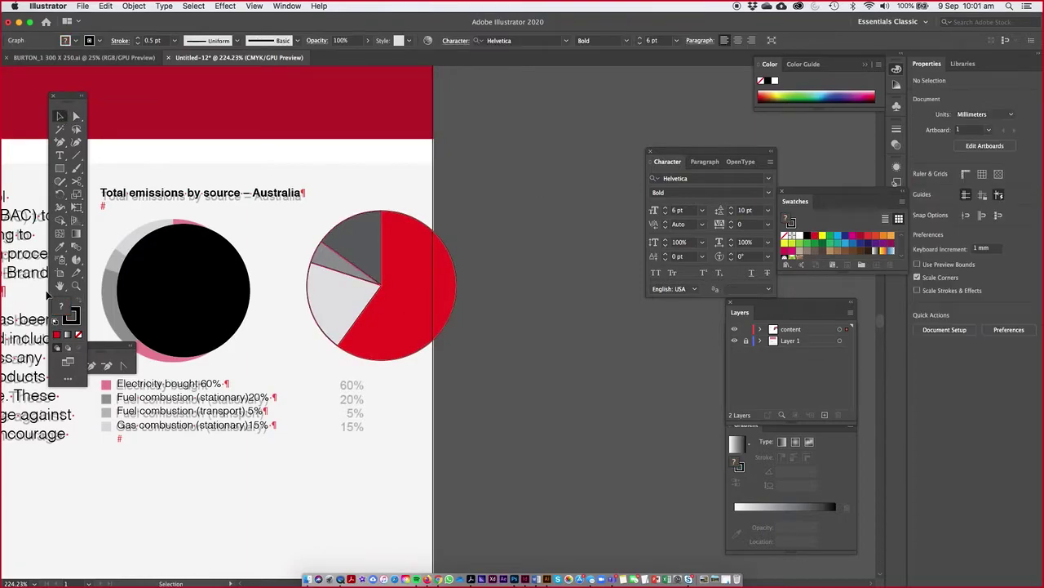
click(73, 320)
click(77, 335)
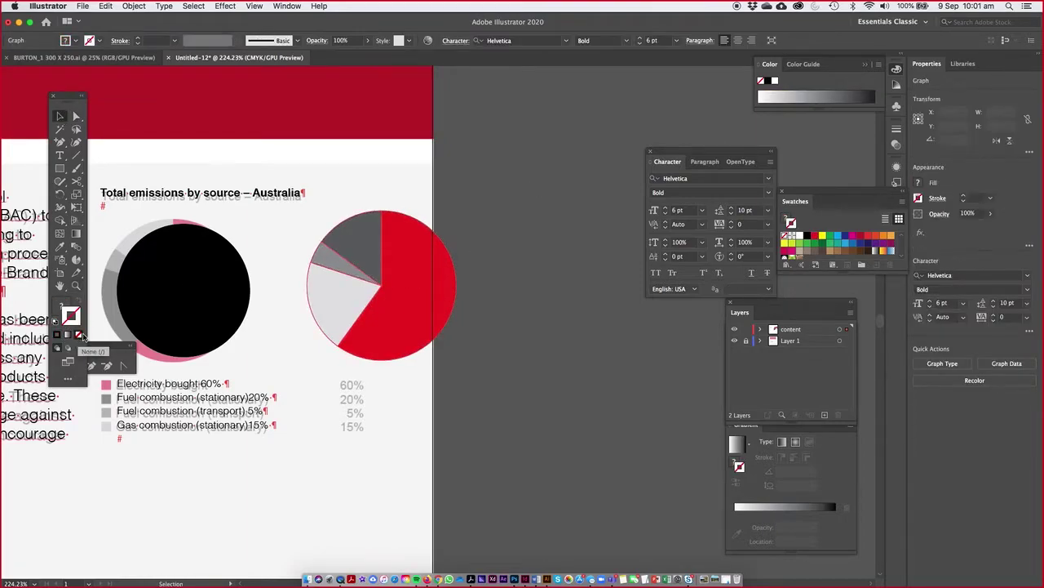
Step: Move the pie graph over the faded donut chart beneath the “Total emissions by source – Australia” heading and deselect it
drag(384, 272, 177, 276)
click(515, 233)
drag(345, 252, 506, 244)
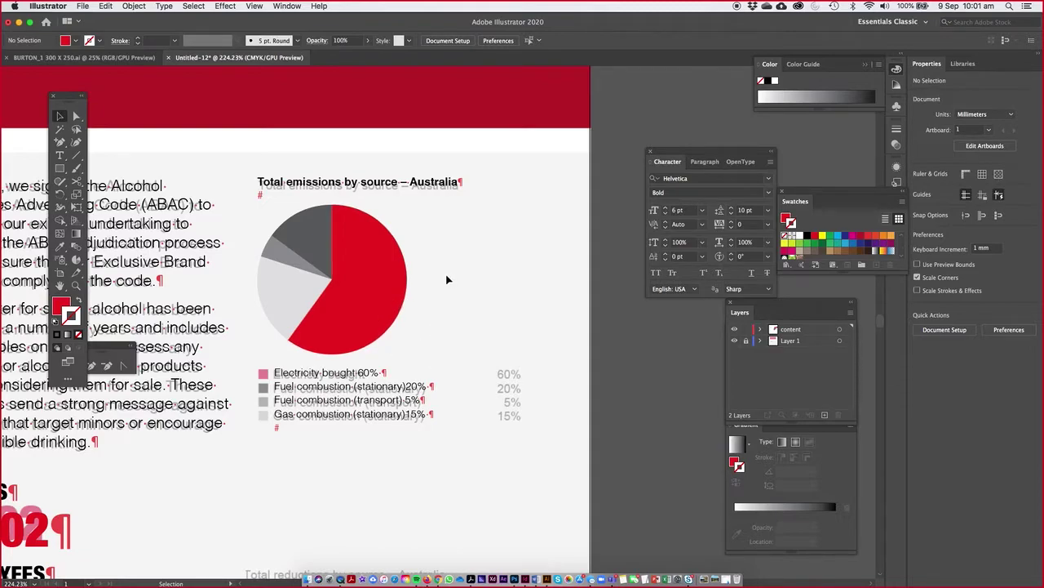
Step: Change the first value in the pie graph's data to 65, apply it and close the data window
click(347, 270)
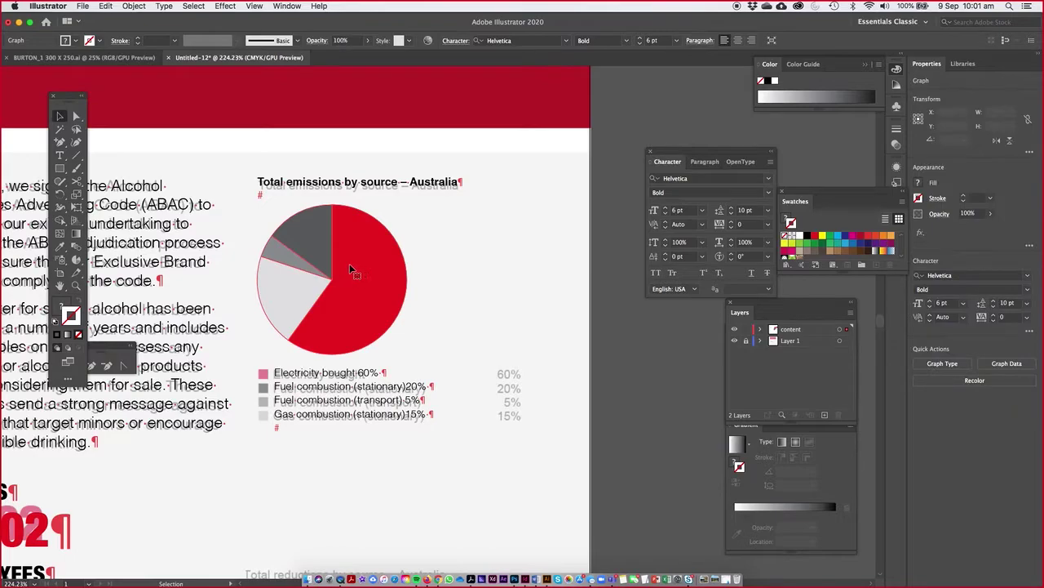
right_click(348, 267)
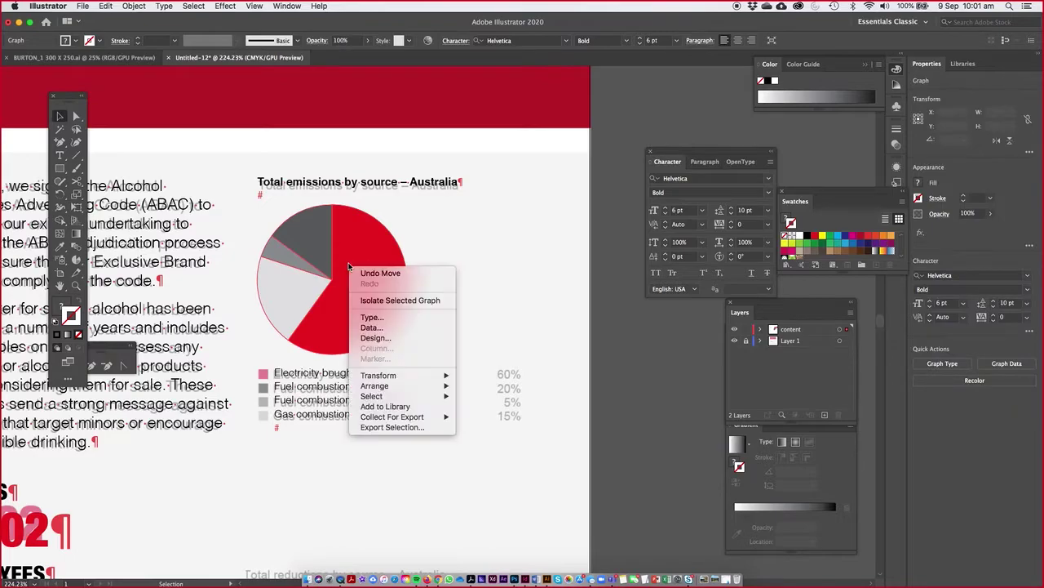
click(379, 328)
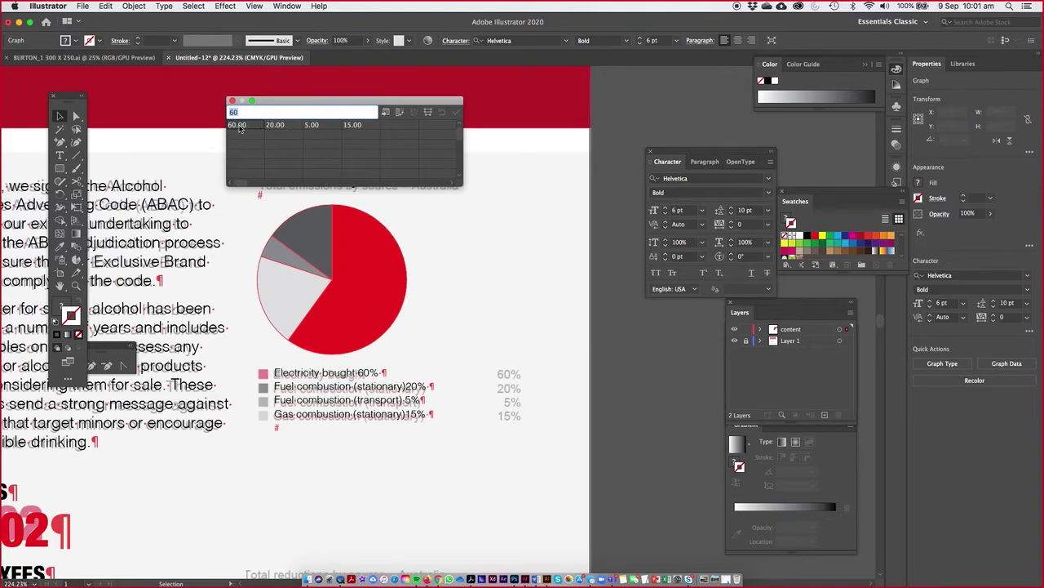
text(65)
click(456, 112)
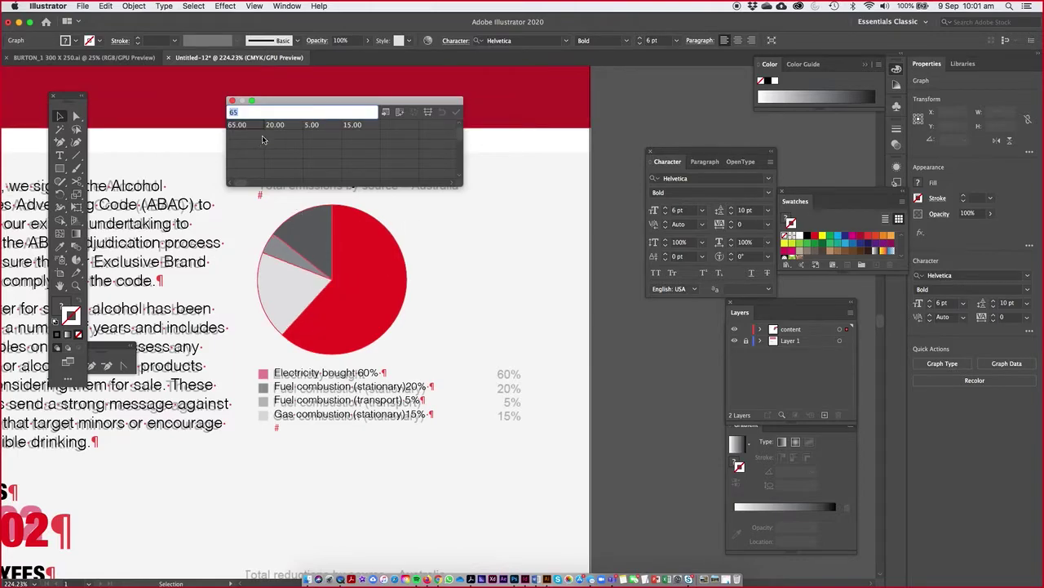
click(232, 101)
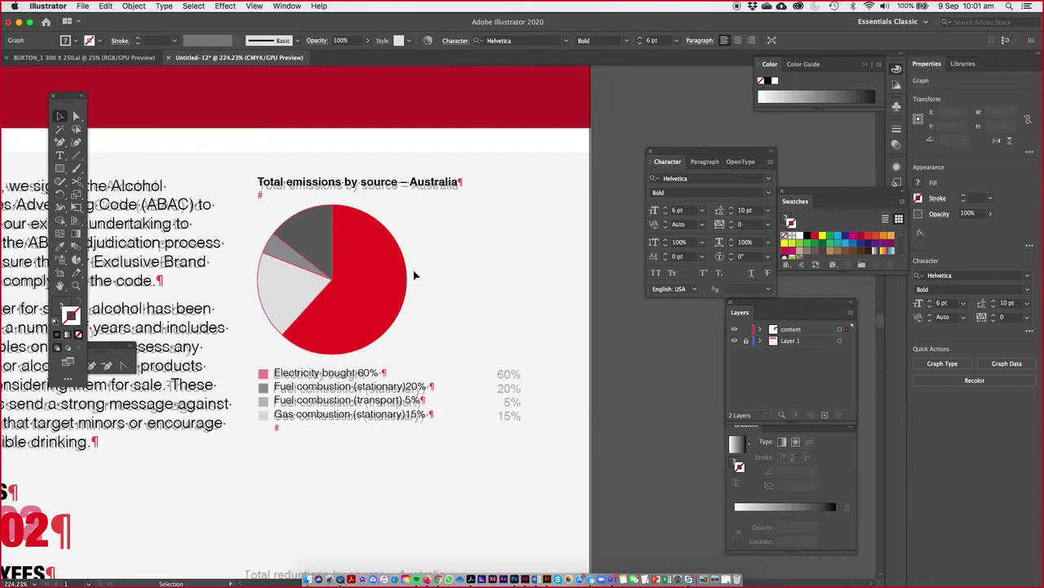
click(506, 218)
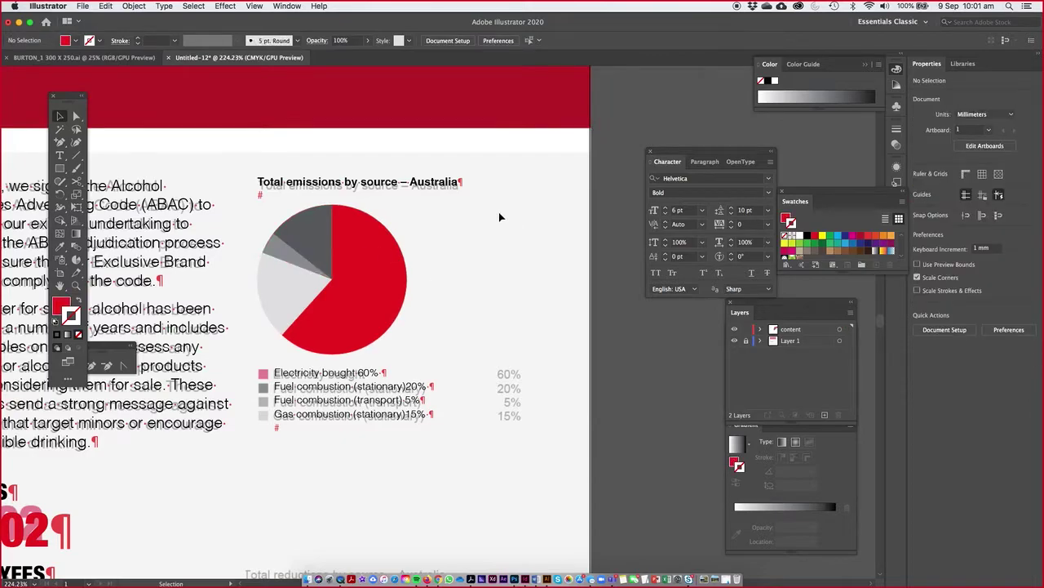
Step: Draw a circle about 21.8 mm in diameter centred on the pie graph, filled white with no stroke
click(60, 168)
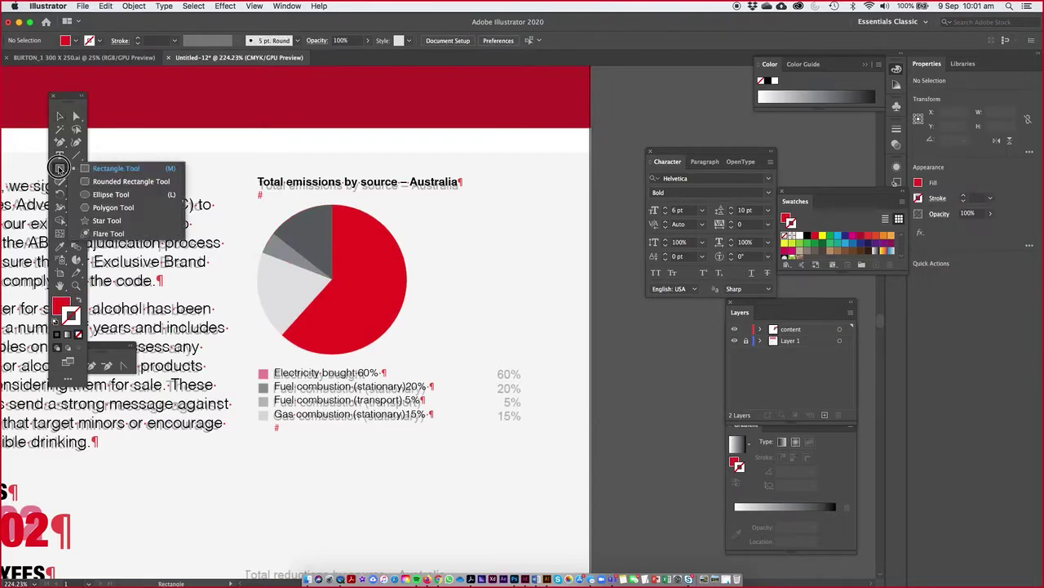
click(99, 194)
drag(331, 277, 384, 308)
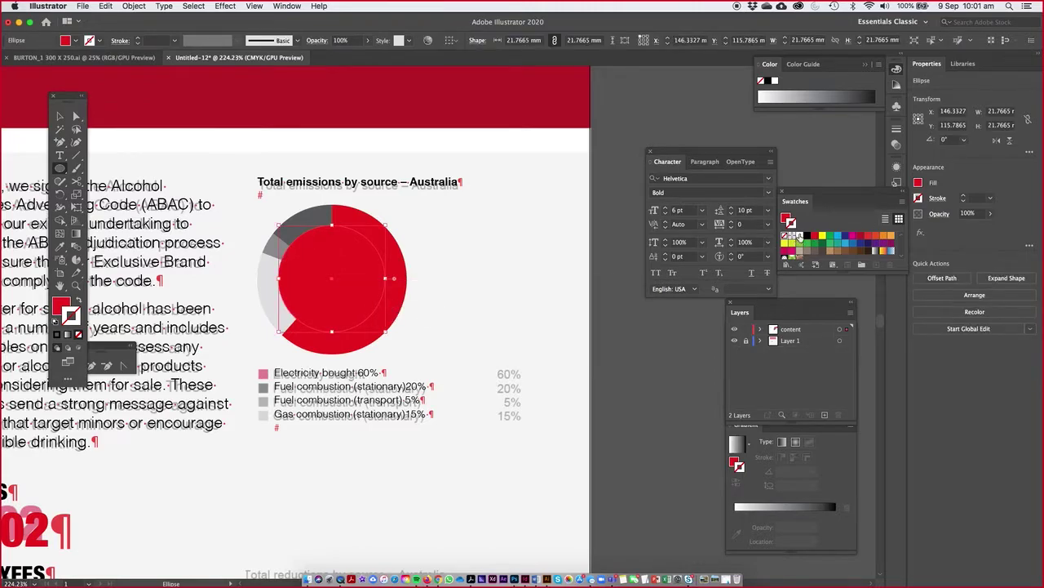
click(800, 236)
click(79, 302)
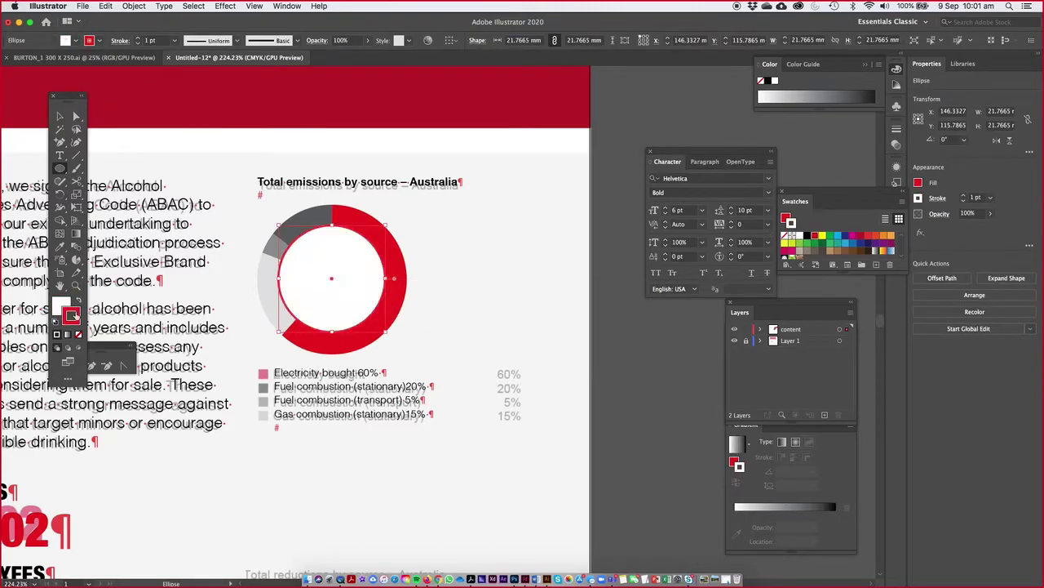
click(77, 334)
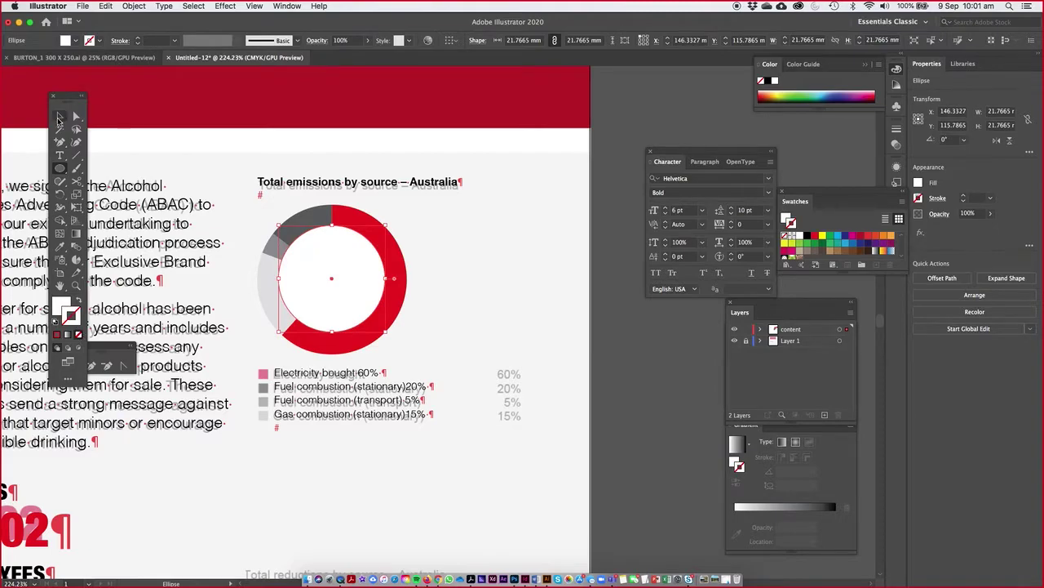
Step: Deselect the white circle and draw a new pie graph on the empty pasteboard beside the page
click(58, 117)
click(535, 217)
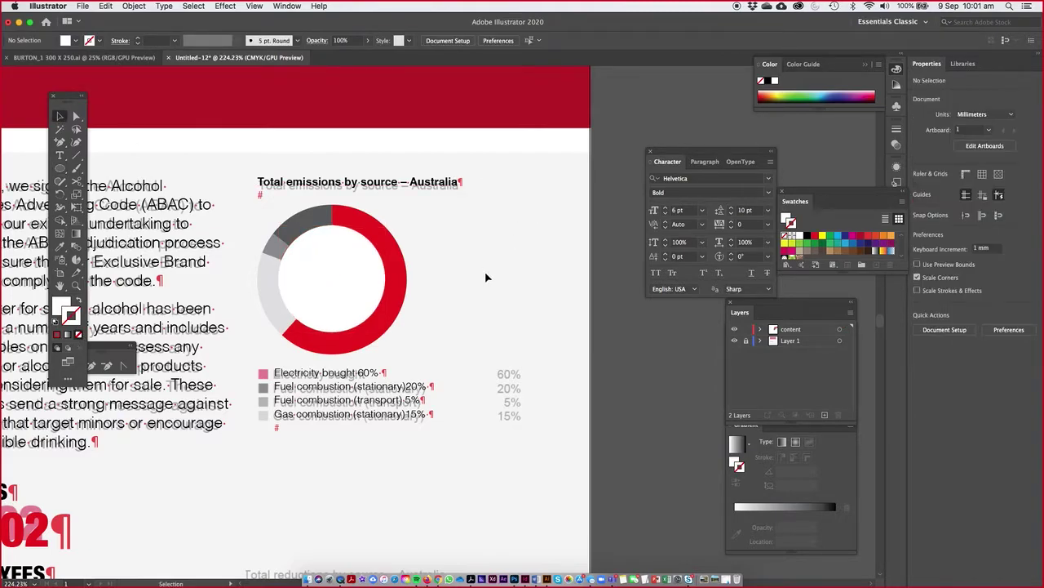
drag(530, 275, 182, 236)
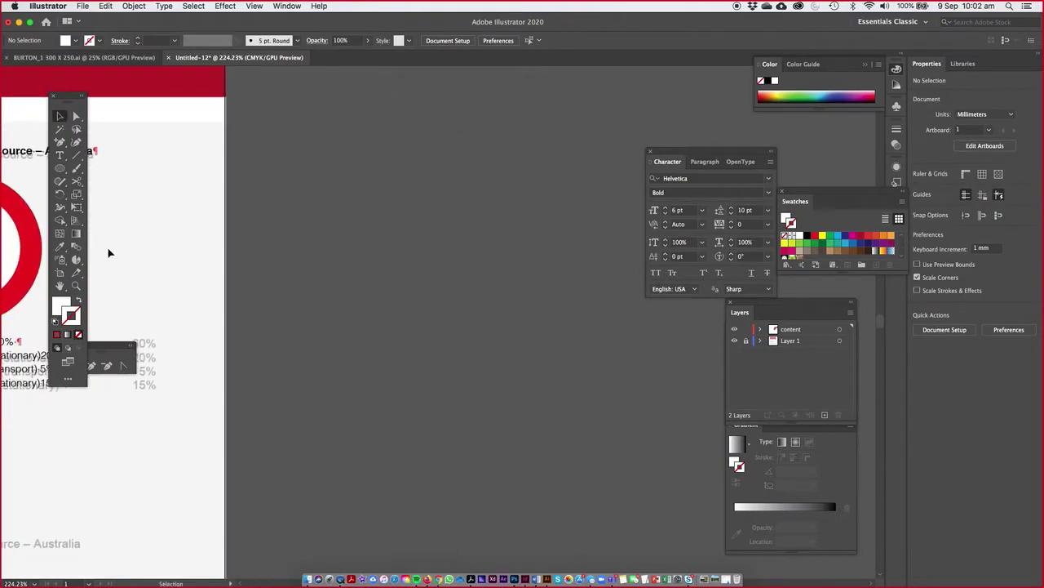
click(76, 259)
drag(262, 199, 477, 389)
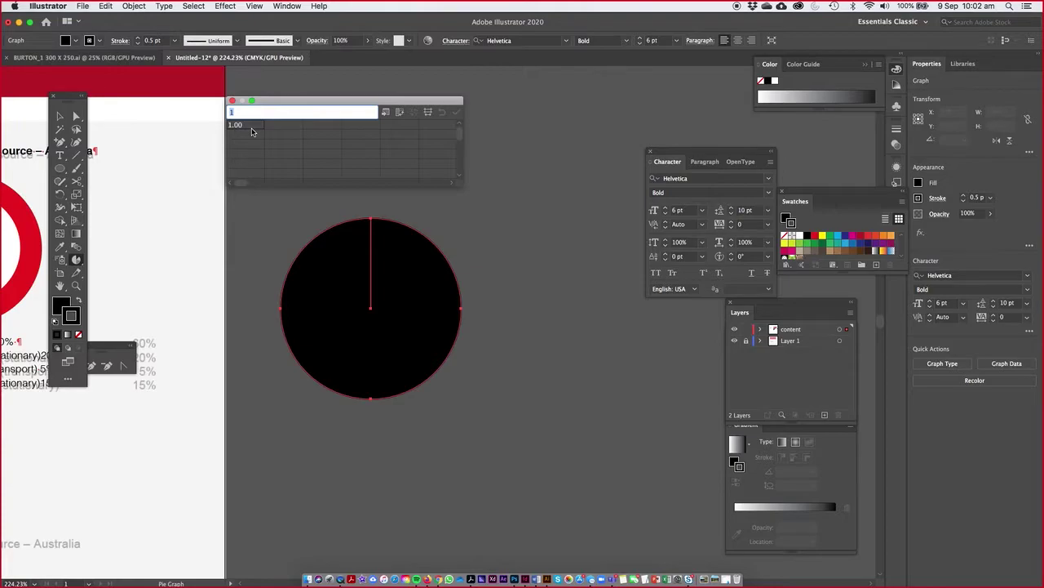
Step: Enter 23, 12, 8 and 19 as the new pie graph's data, apply them and close the data window
text(23)
key(Tab)
text(12)
key(Tab)
text(8)
key(Tab)
click(456, 114)
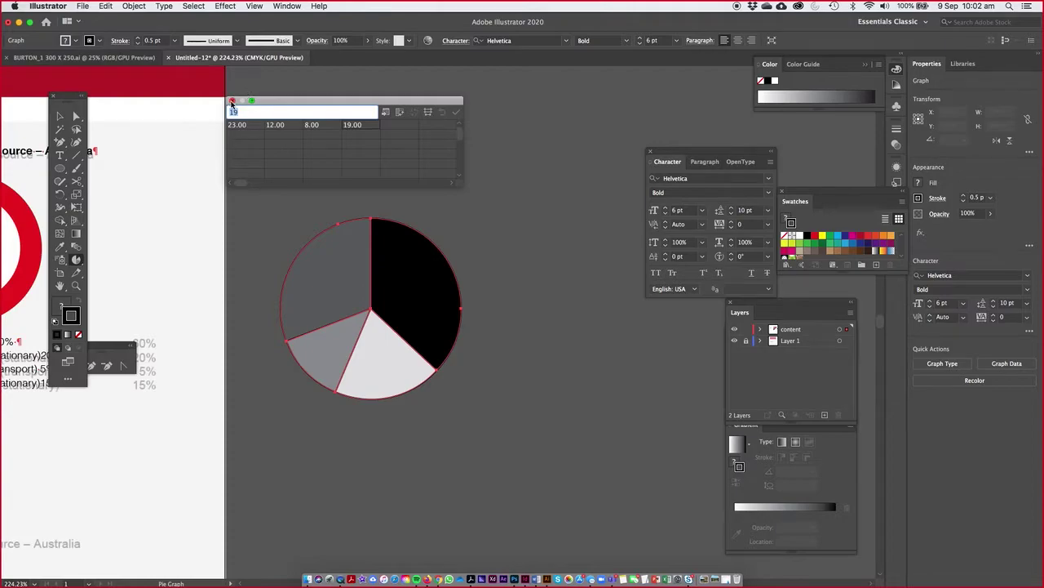
click(232, 100)
click(59, 116)
Step: Draw a column graph over the faded bar chart beneath the “Total reductions by source – Australia” heading
key(super+minus)
key(super+minus)
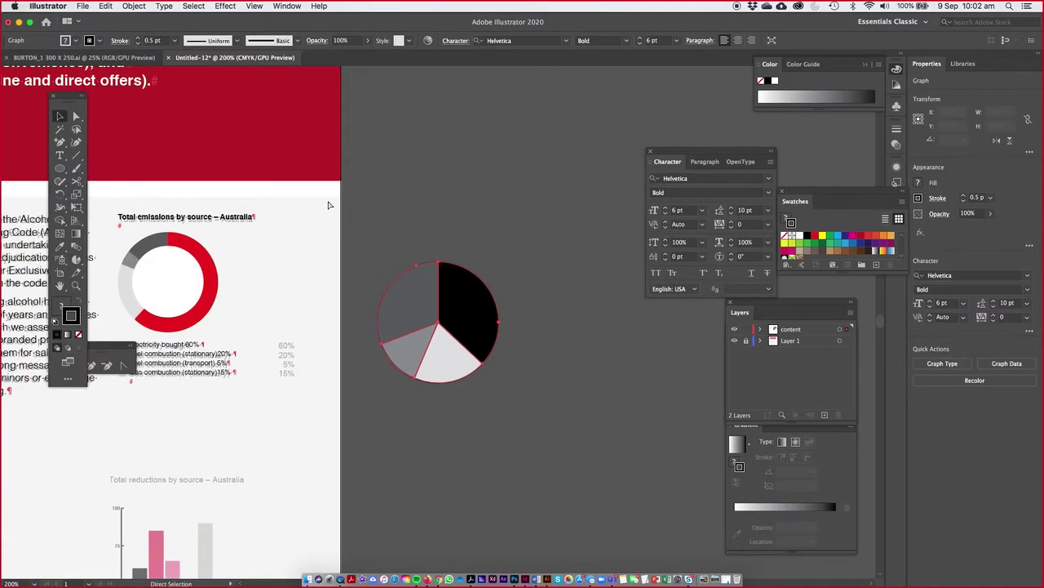
drag(328, 353, 405, 161)
key(super+space)
drag(212, 264, 367, 229)
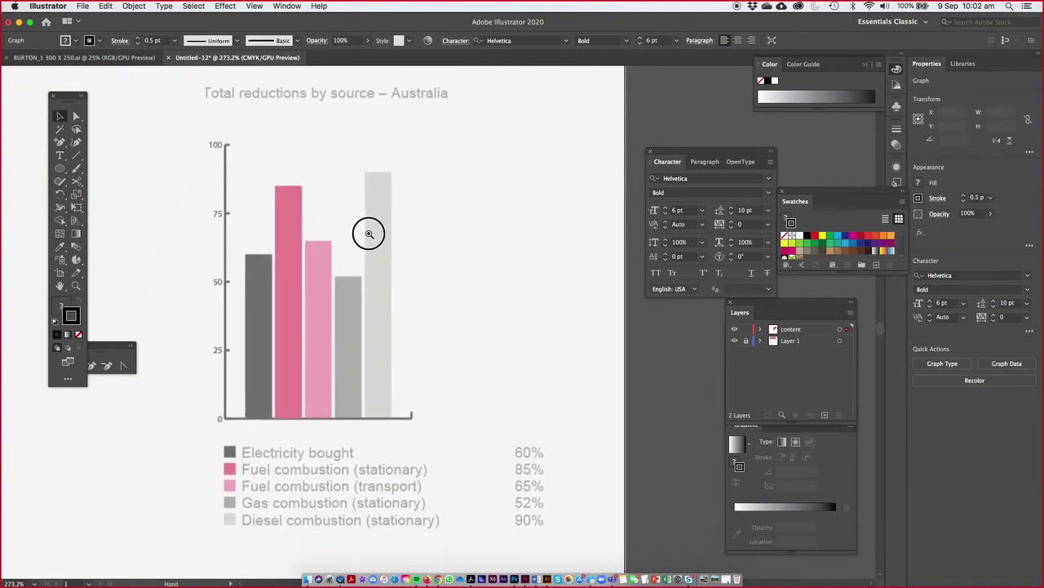
click(76, 259)
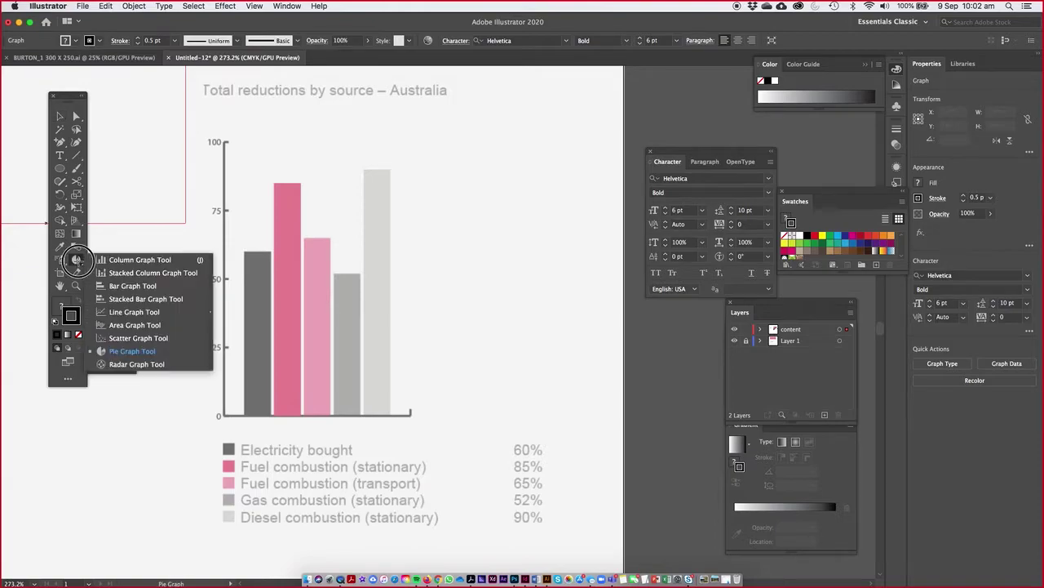
click(141, 259)
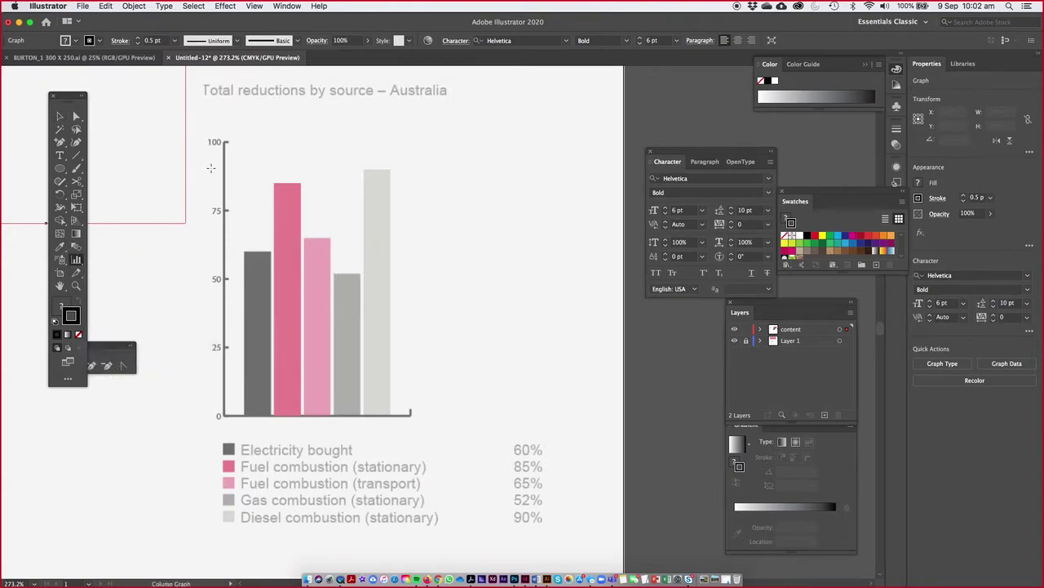
drag(207, 134, 418, 421)
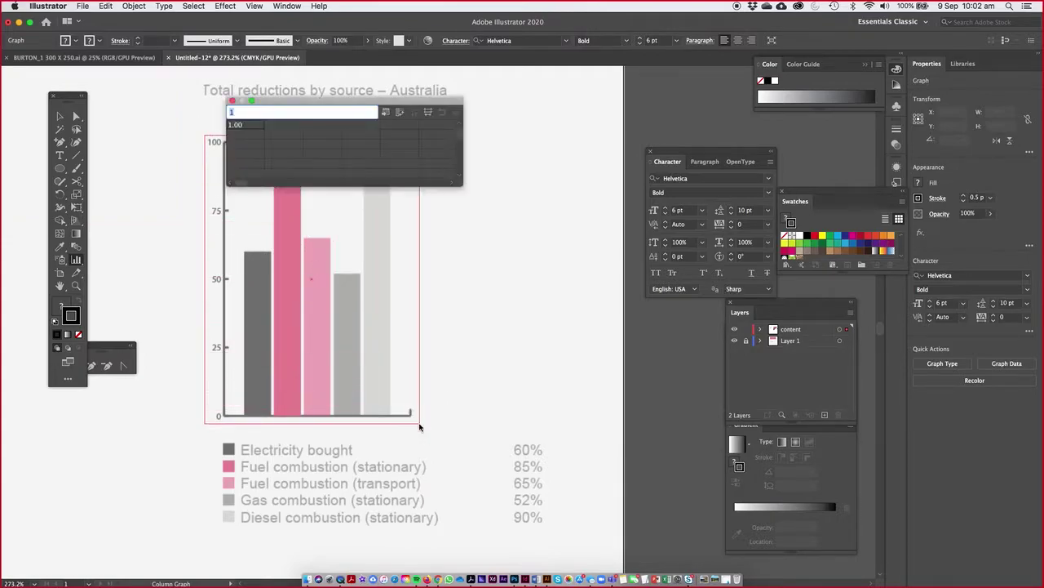
Step: Enter 60, 85, 65, 52 and 90 as the column graph's data, apply them and close the data window
text(60)
key(Return)
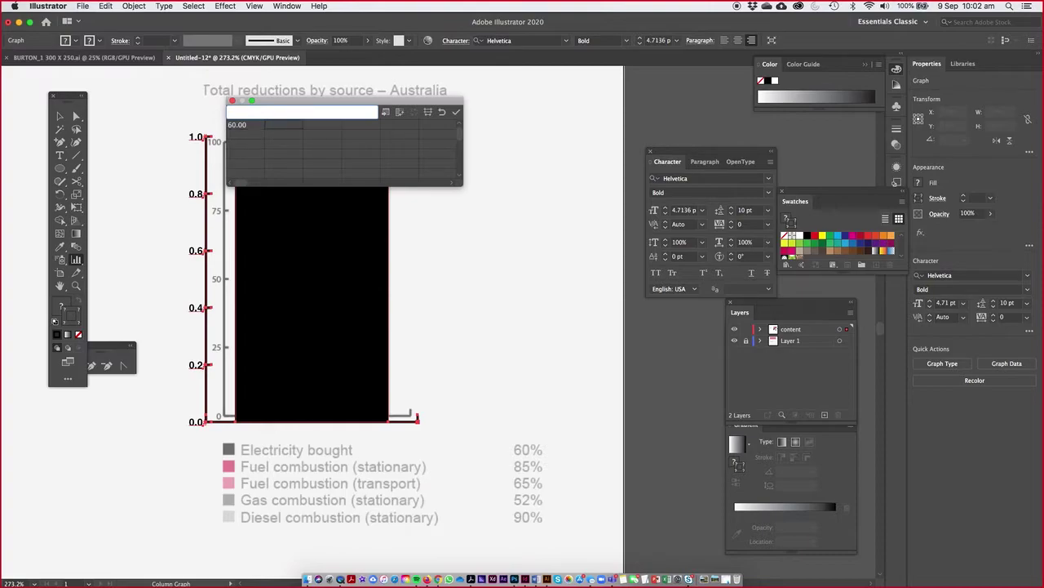
text(85)
key(Tab)
key(Tab)
key(Tab)
click(456, 111)
drag(314, 102, 542, 94)
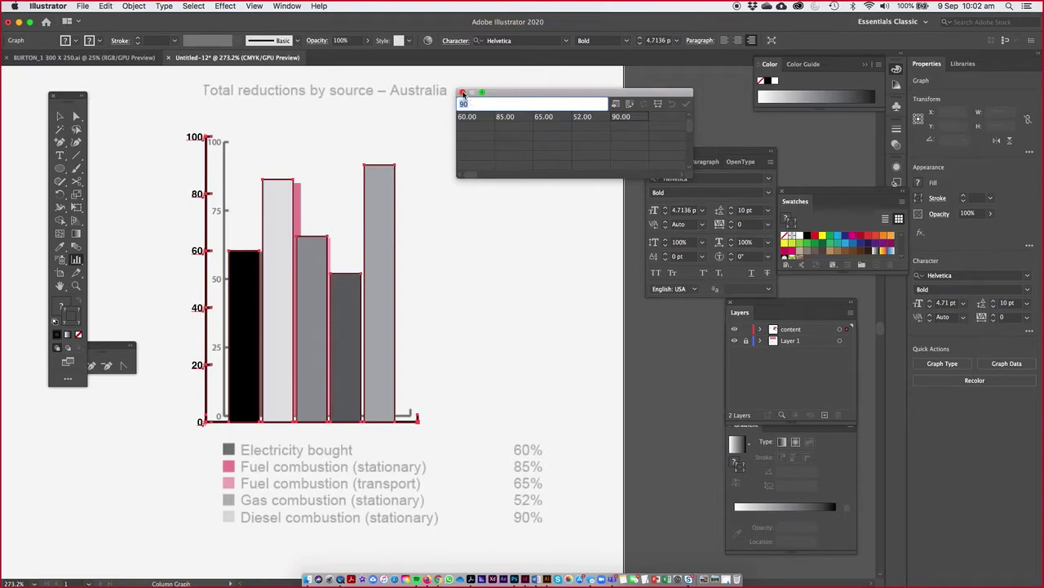
click(462, 93)
Step: Move the column graph beside the reference bar chart so both are visible, and deselect it
click(60, 116)
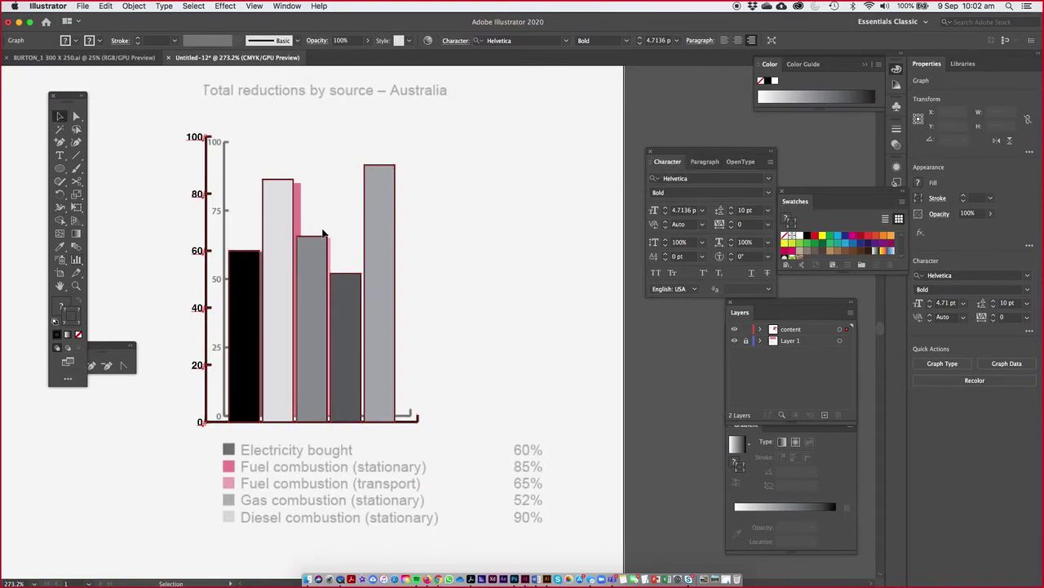
drag(315, 226, 527, 224)
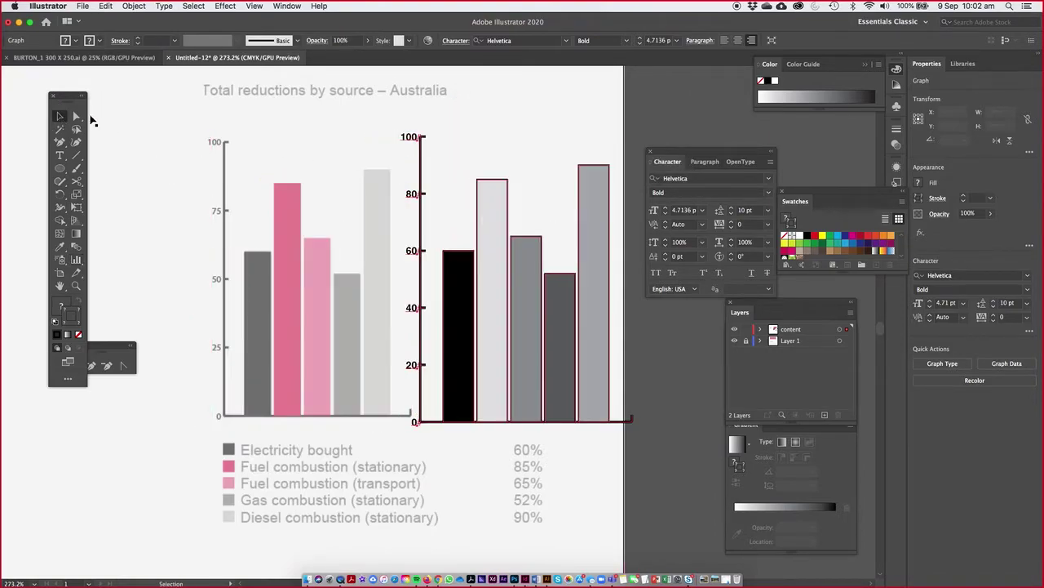
click(126, 102)
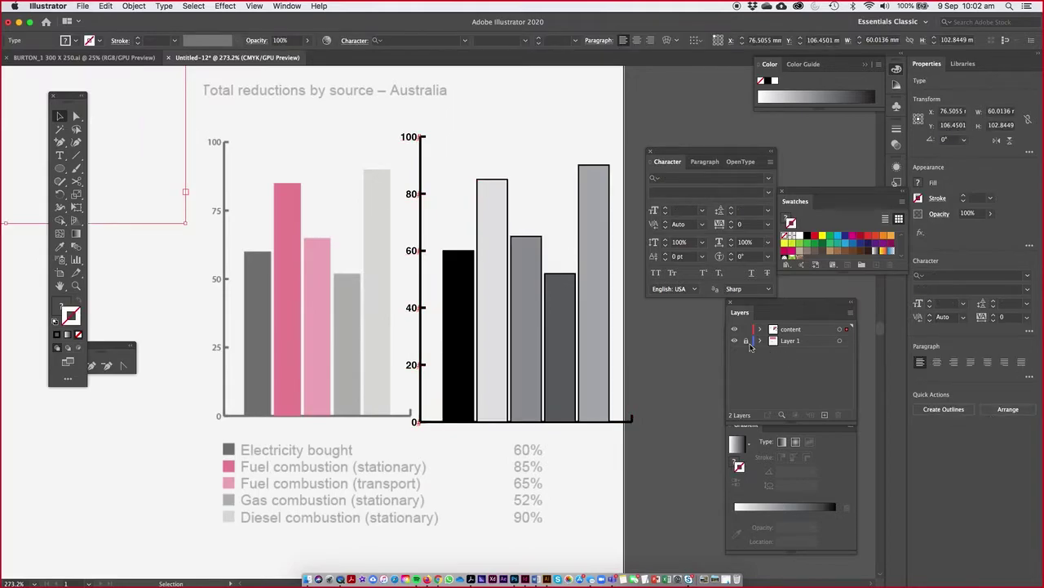
Step: Set the linked reference page image's opacity to 100% and keep Layer 1 locked
click(253, 334)
click(477, 40)
drag(455, 54, 476, 54)
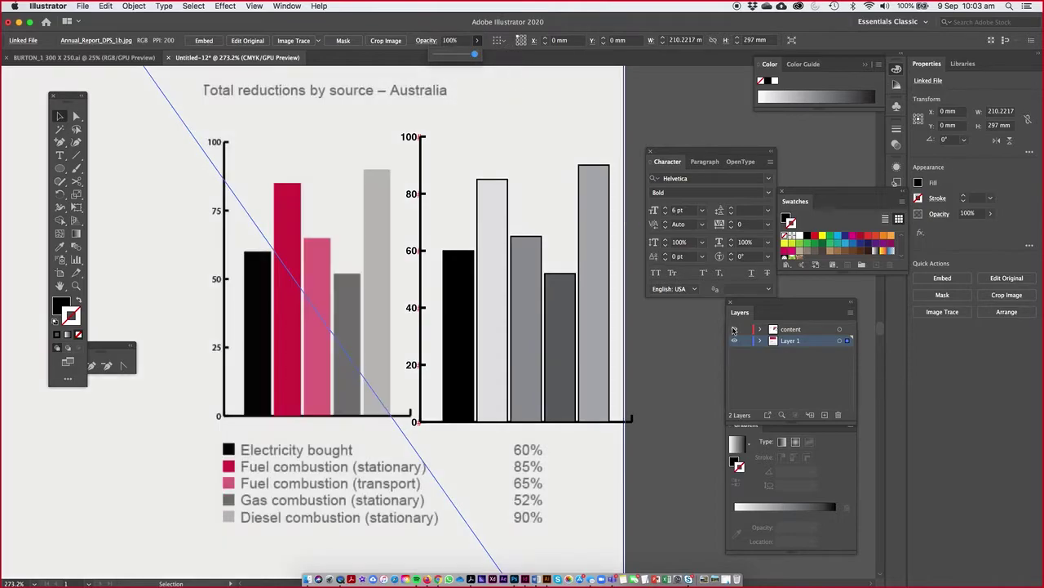
click(746, 340)
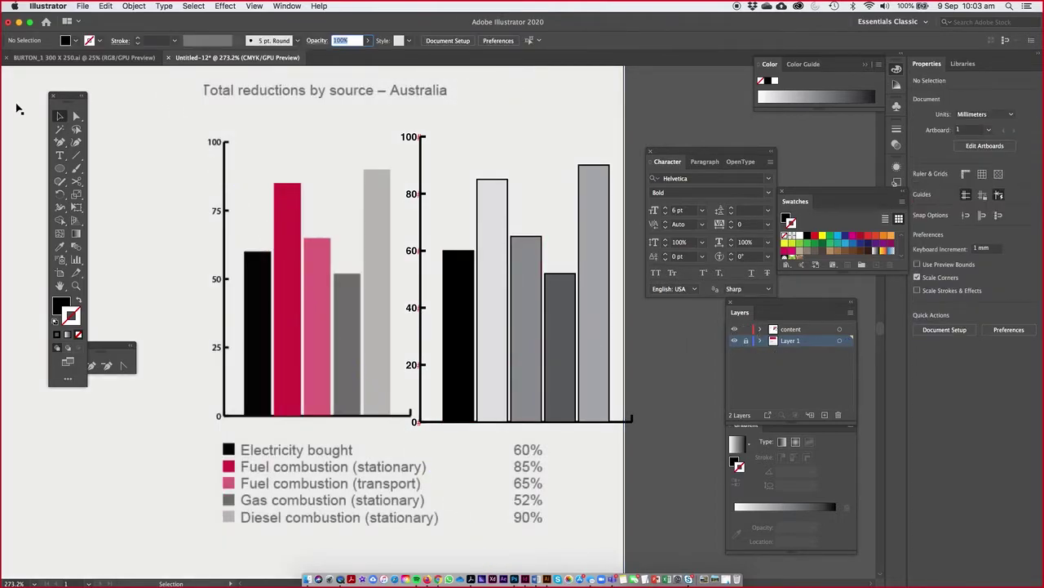
Step: Recolour the column graph's second and third columns with the crimson and pink sampled from the matching reference bars
click(76, 115)
click(491, 223)
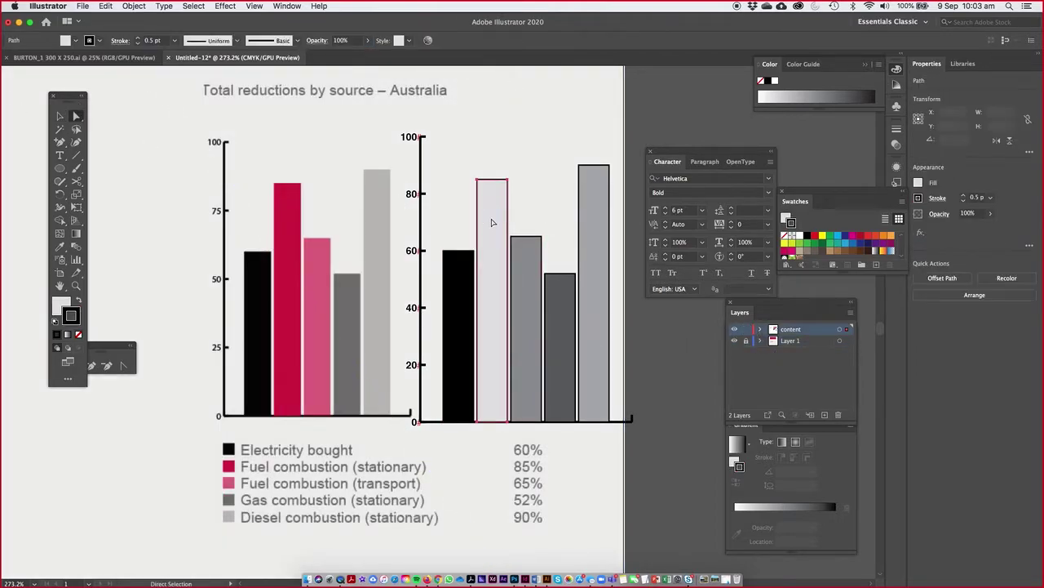
key(i)
click(294, 227)
click(76, 115)
click(526, 287)
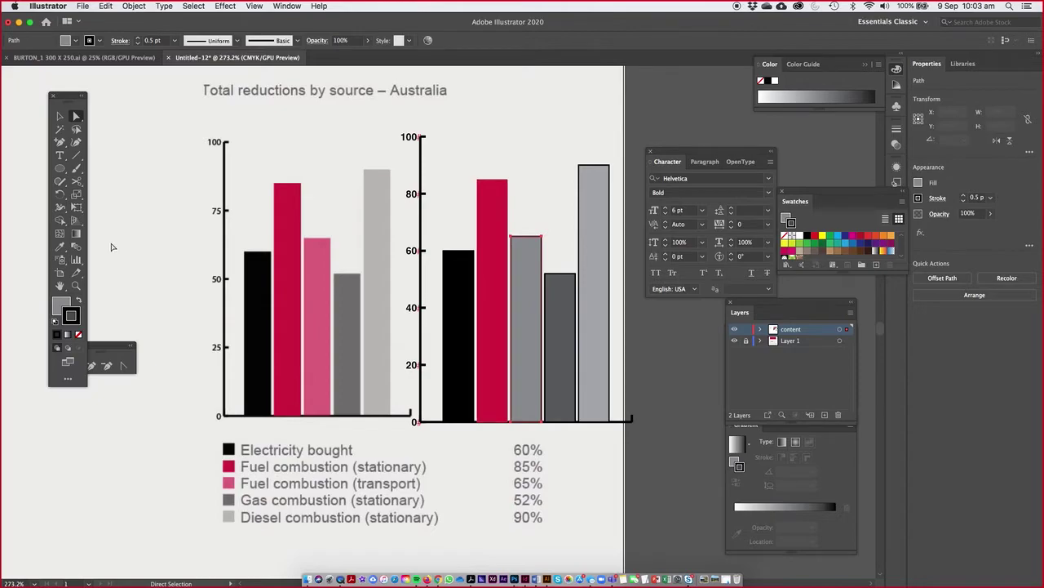
click(60, 246)
click(318, 275)
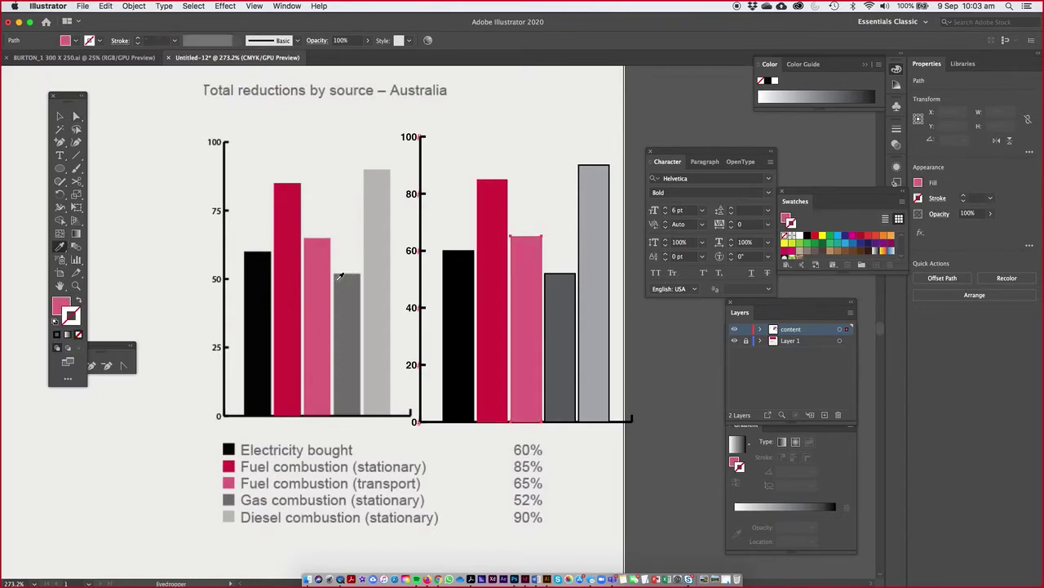
click(59, 115)
click(462, 184)
click(492, 200)
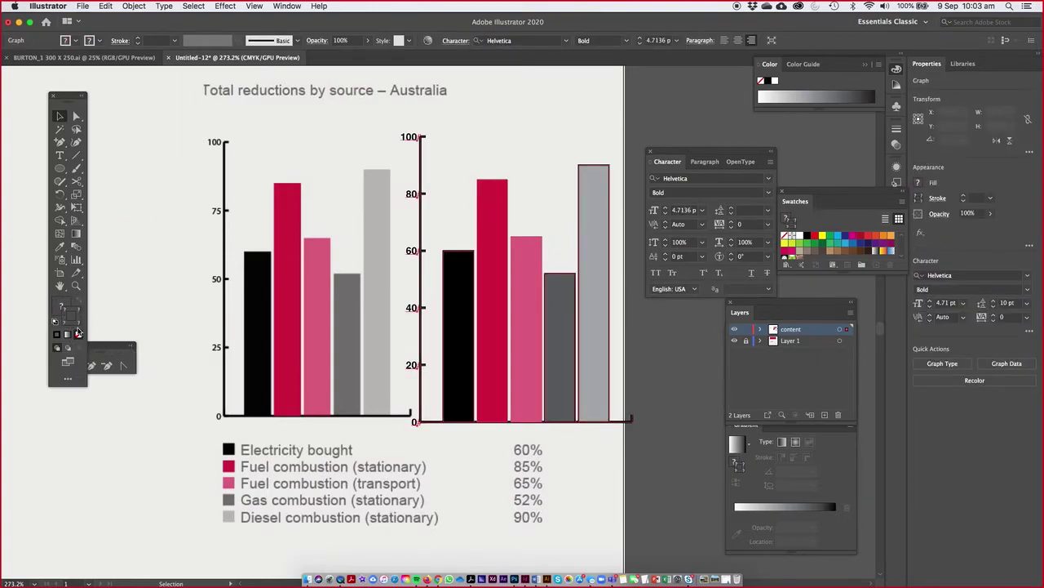
click(152, 237)
Step: Remove the stroke from the column graph's fourth and fifth columns and deselect
click(76, 115)
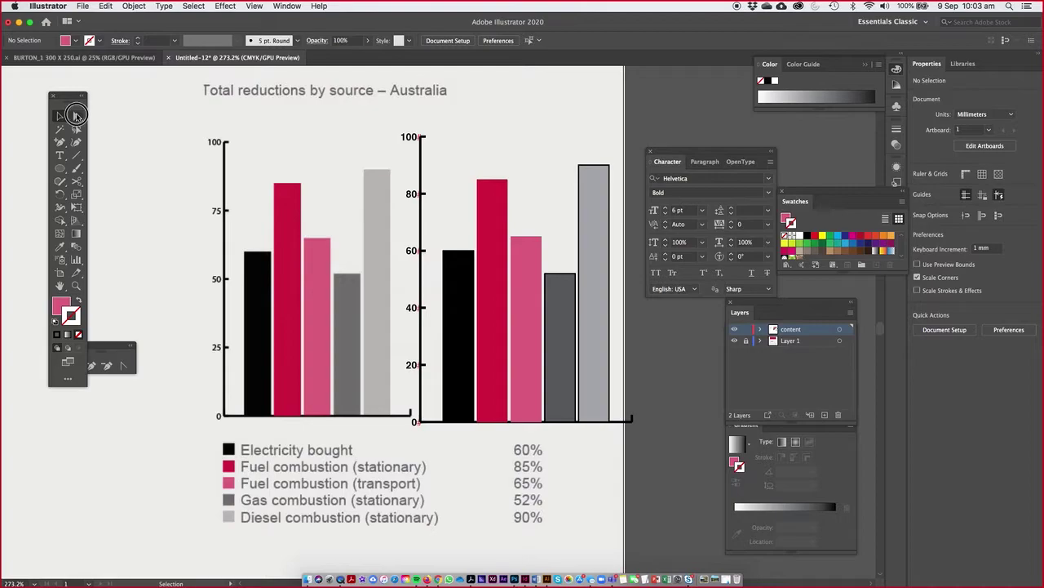
click(568, 320)
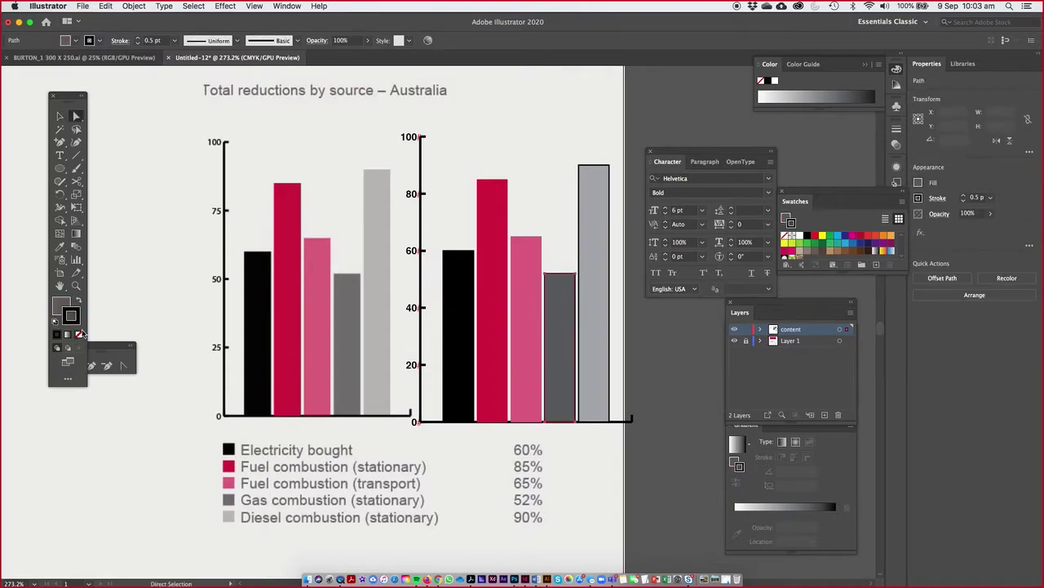
click(592, 255)
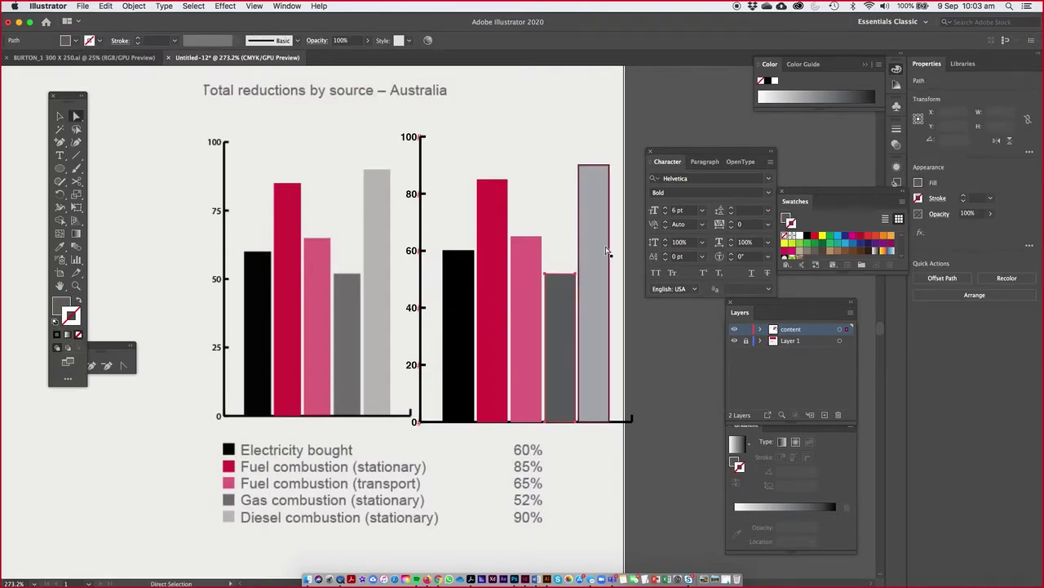
click(79, 336)
click(149, 247)
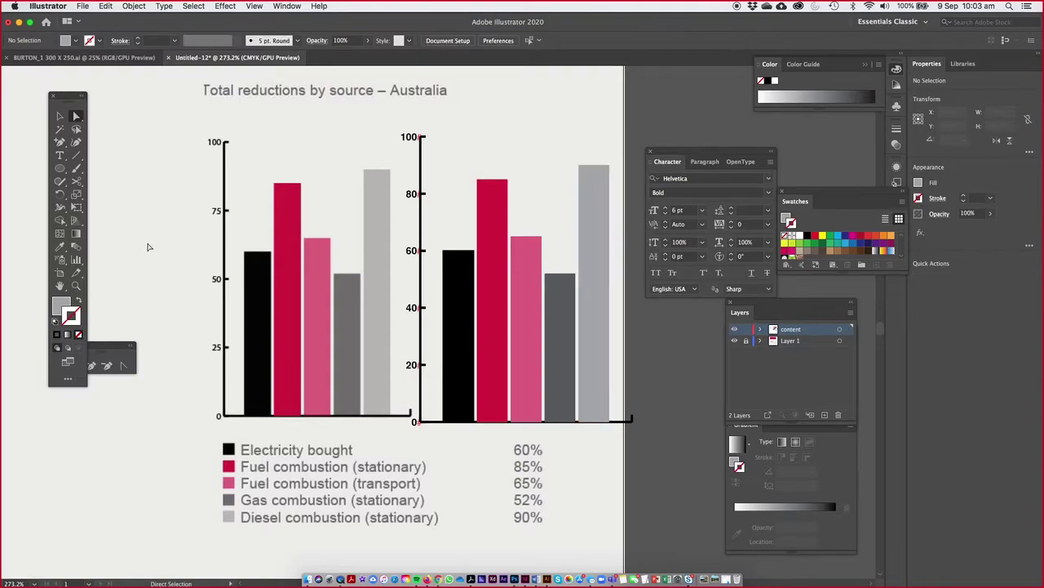
Step: Draw another column graph on the empty pasteboard beside the page, below the practice pie graph
key(super+1)
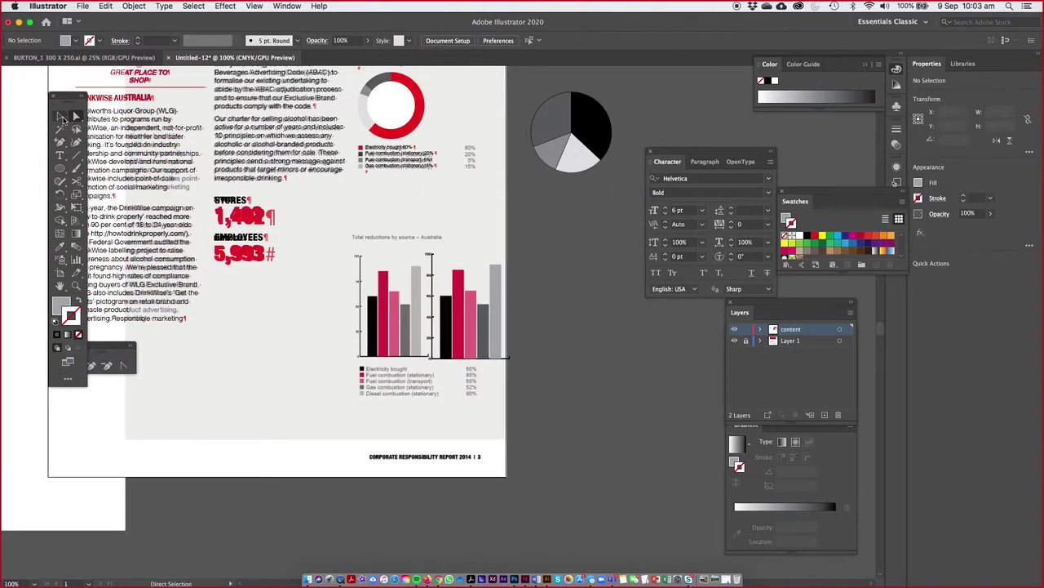
click(61, 116)
scroll(345, 250, right, 10)
scroll(345, 250, down, 3)
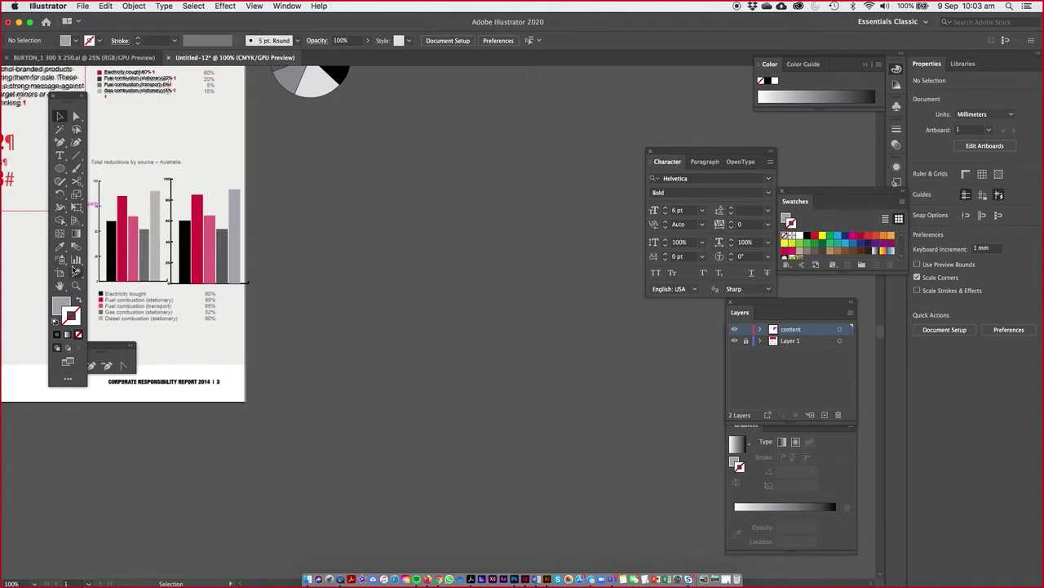
drag(76, 259, 457, 421)
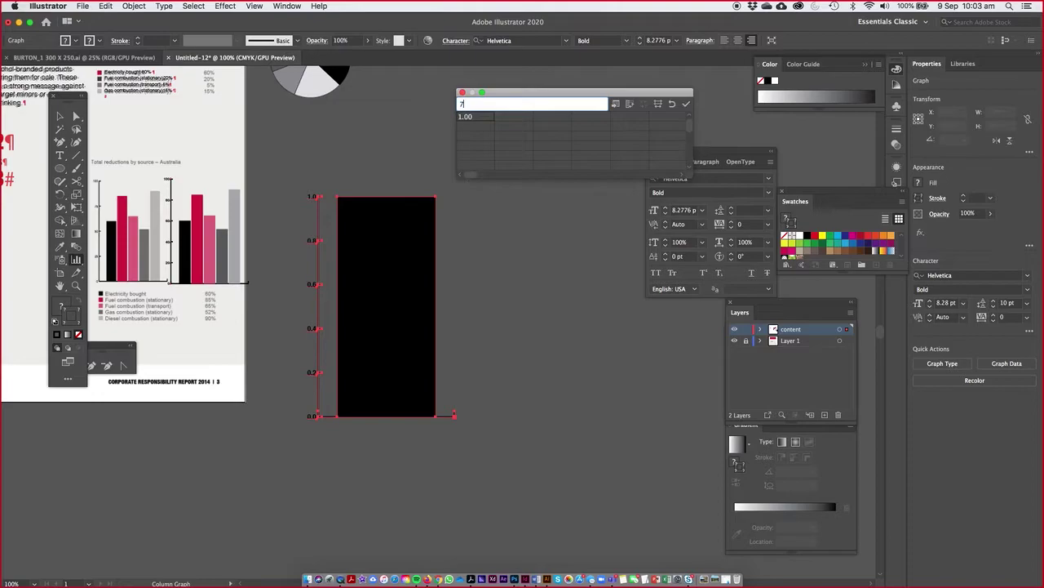
Step: Enter 78, 90, 45 and 56 as the new column graph's data and apply them
text(78)
key(Tab)
text(90)
key(Tab)
text(45)
key(Tab)
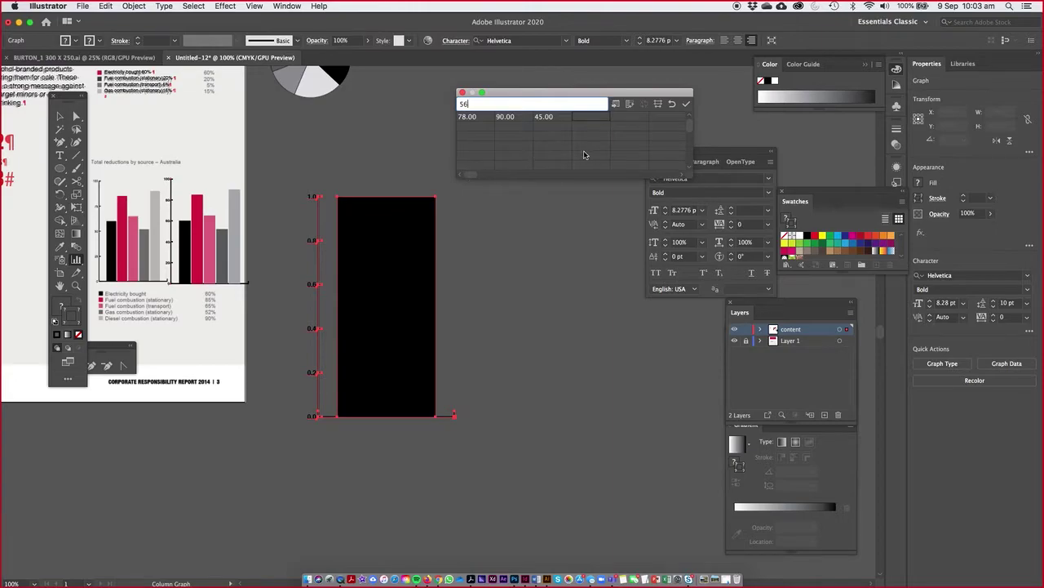
click(686, 105)
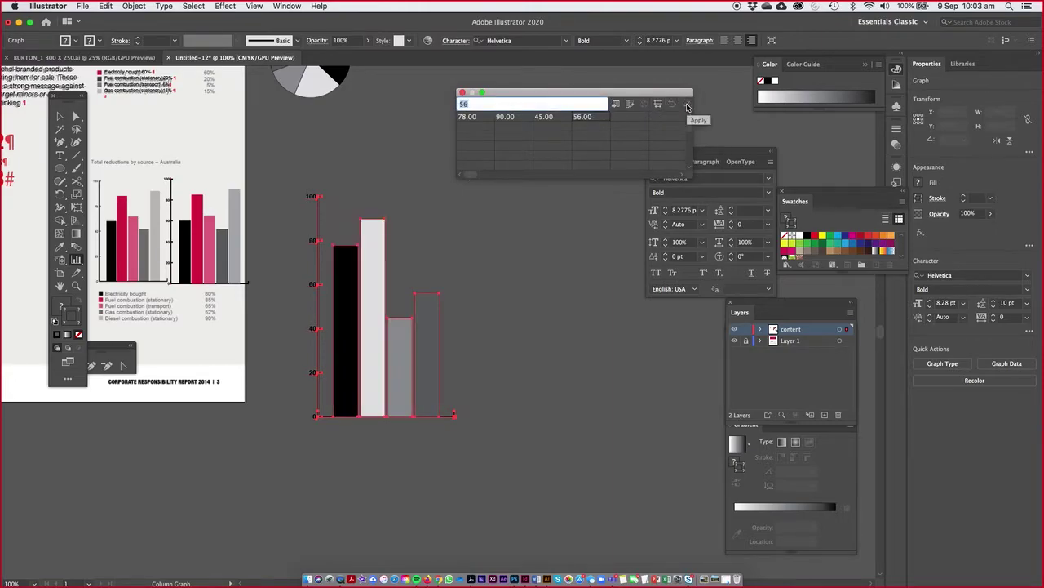
Step: Select the pasteboard pie graph, save the column graph's data changes and close the graph data window
click(60, 117)
scroll(281, 162, up, 5)
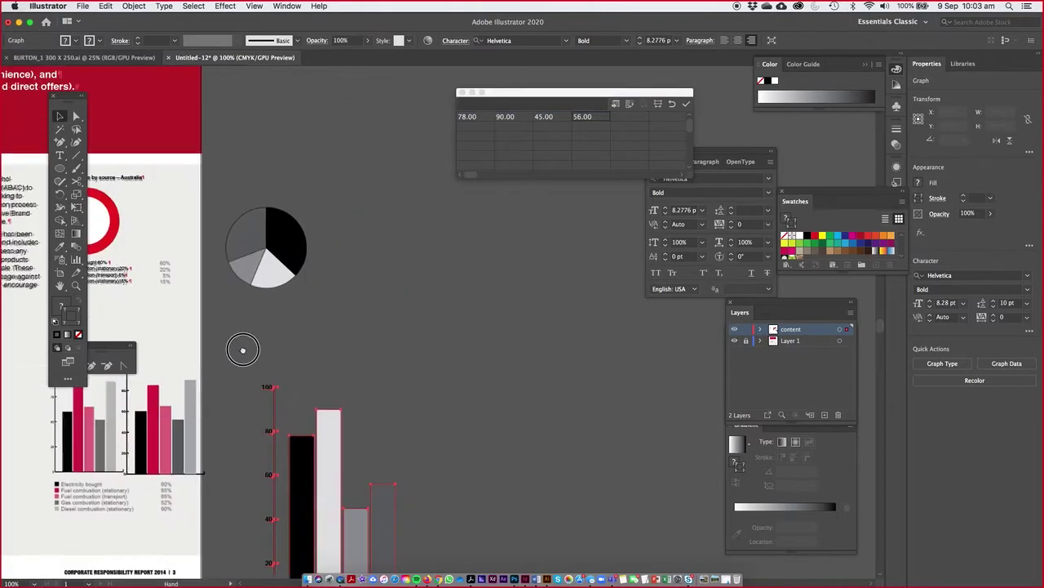
click(260, 240)
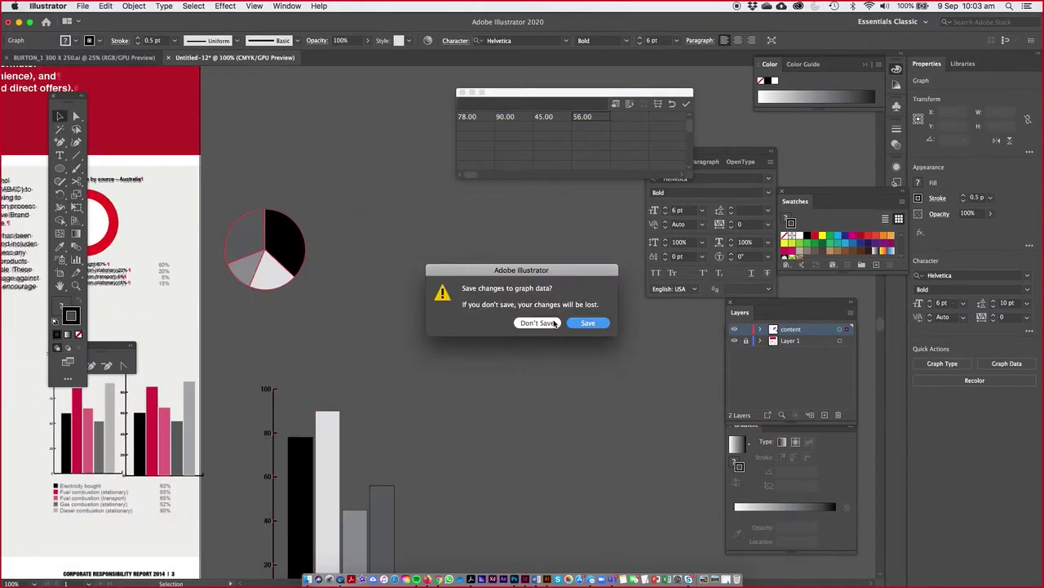
click(594, 323)
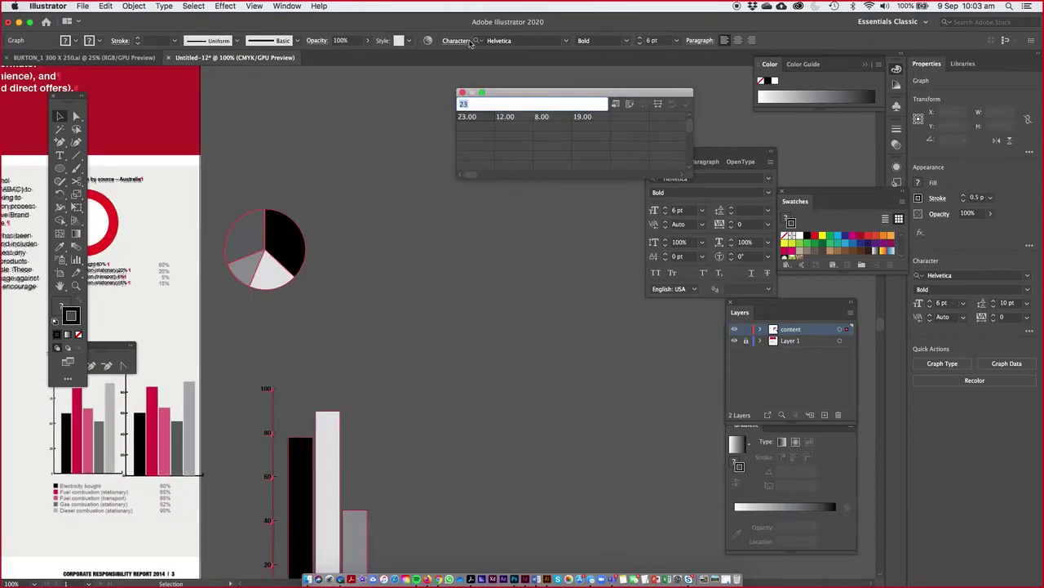
click(462, 93)
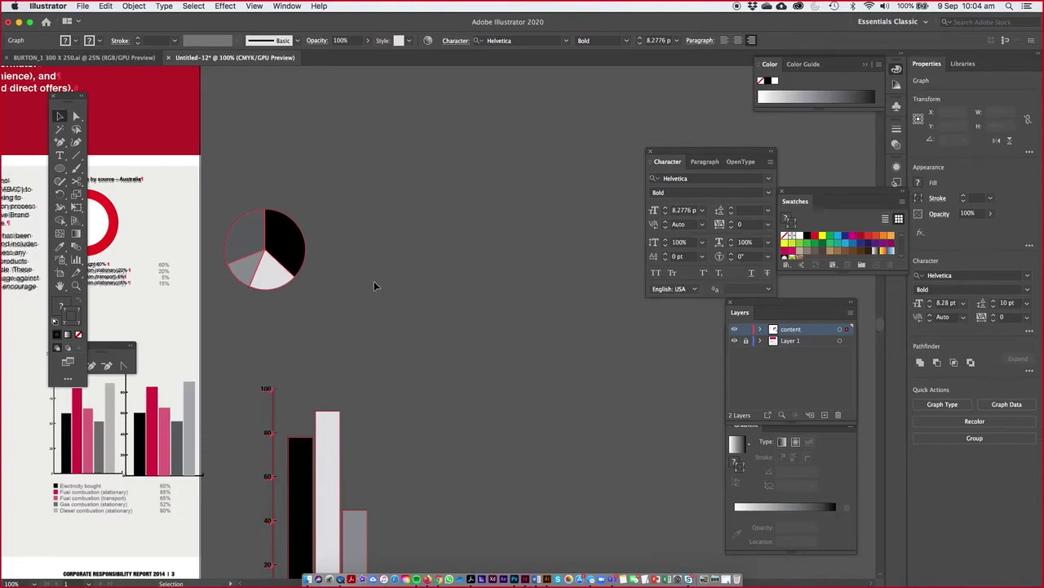
Step: Draw a square about 1.88 mm wide over the reference's “Electricity bought” swatch beneath the donut chart
drag(205, 229, 315, 171)
drag(167, 175, 375, 294)
drag(60, 168, 106, 169)
drag(276, 256, 297, 275)
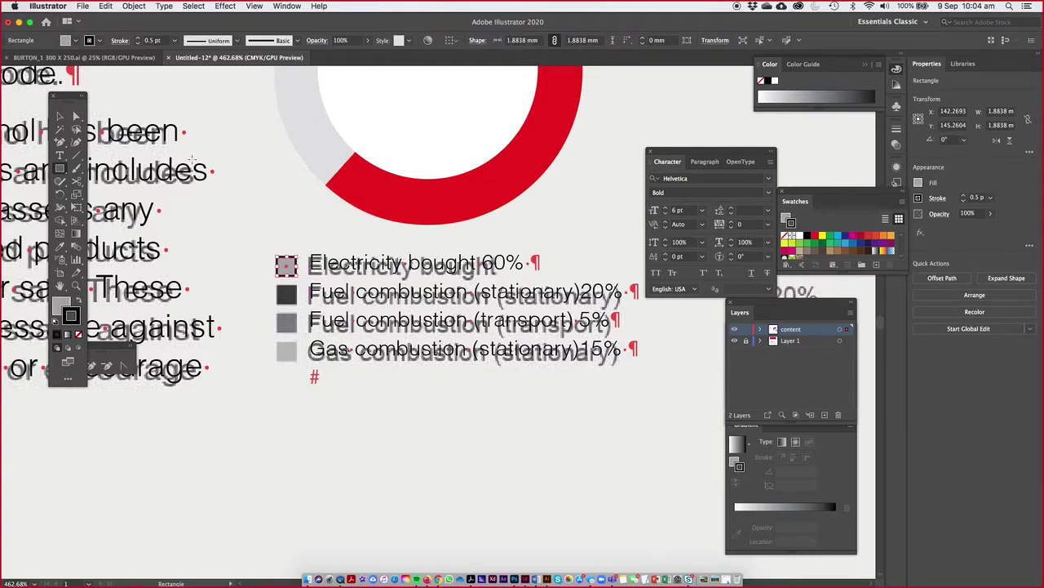
scroll(316, 171, up, 5)
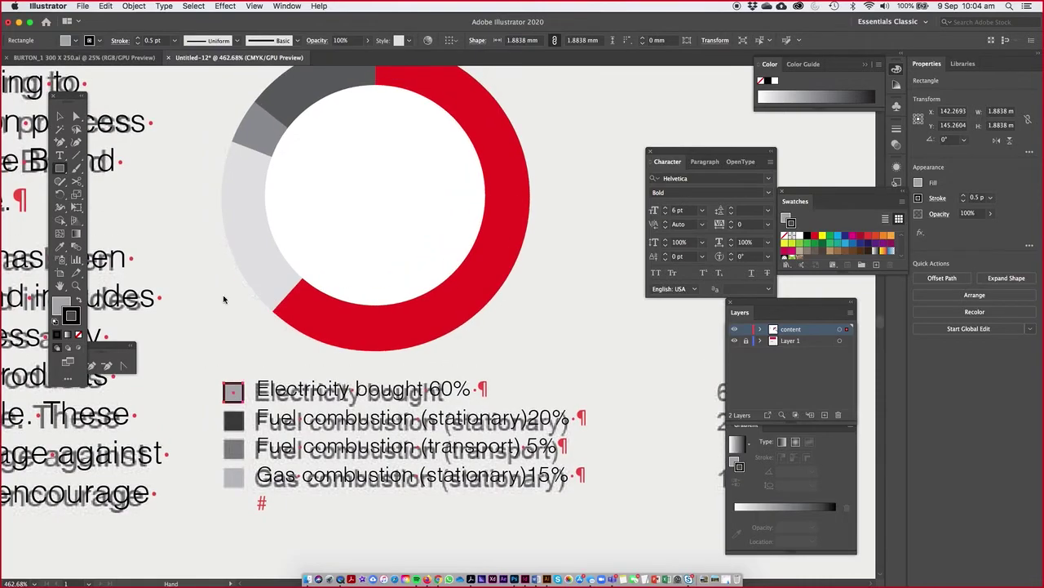
Step: Fill the “Electricity bought” swatch square with the donut chart's red segment colour and deselect it
key(i)
click(450, 318)
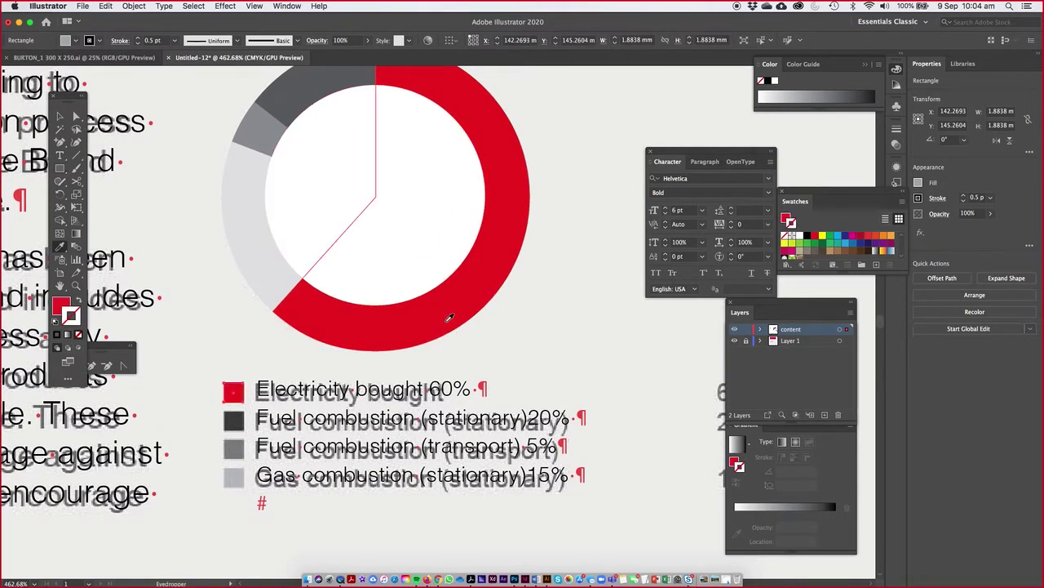
click(58, 117)
click(194, 282)
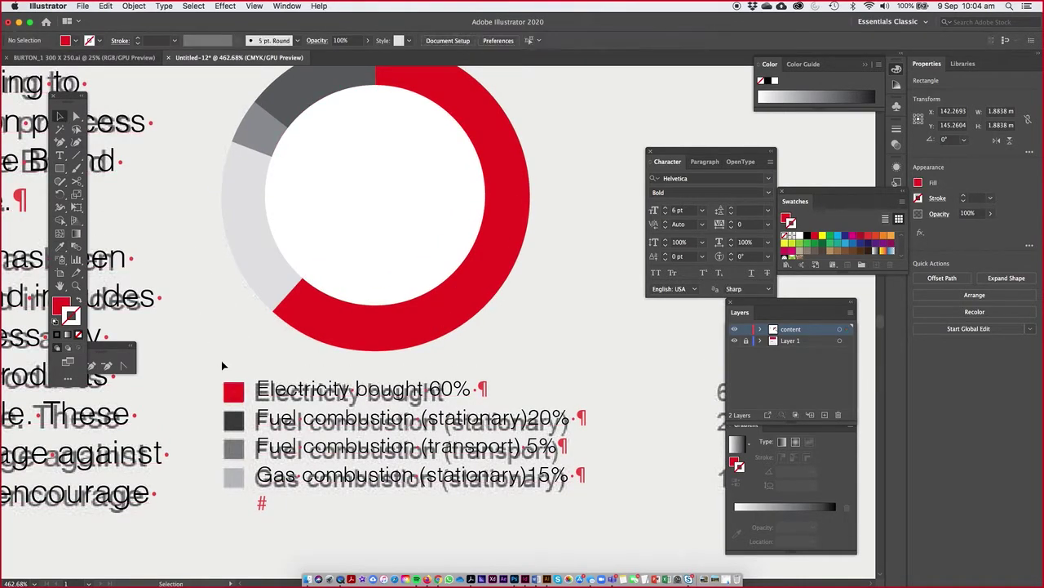
Step: Duplicate the red square straight down onto the swatches of the other three legend rows
drag(236, 390, 237, 418)
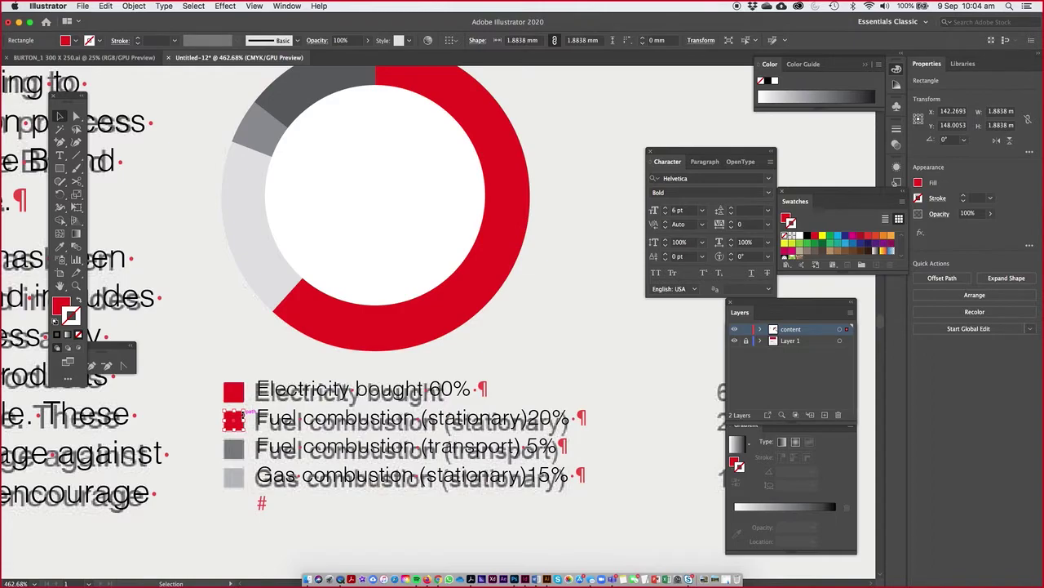
key(a)
key(v)
click(207, 352)
drag(234, 420, 242, 480)
click(213, 422)
Step: Sample the donut's light grey for the “Fuel combustion (stationary)” swatch and its darkest grey for the “Fuel combustion (transport)” swatch
click(234, 419)
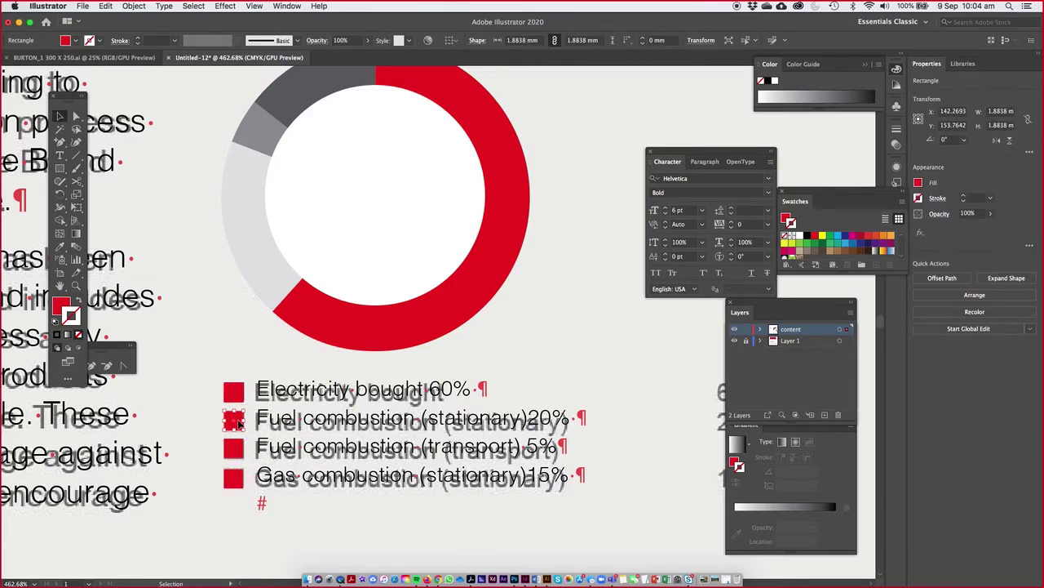
key(i)
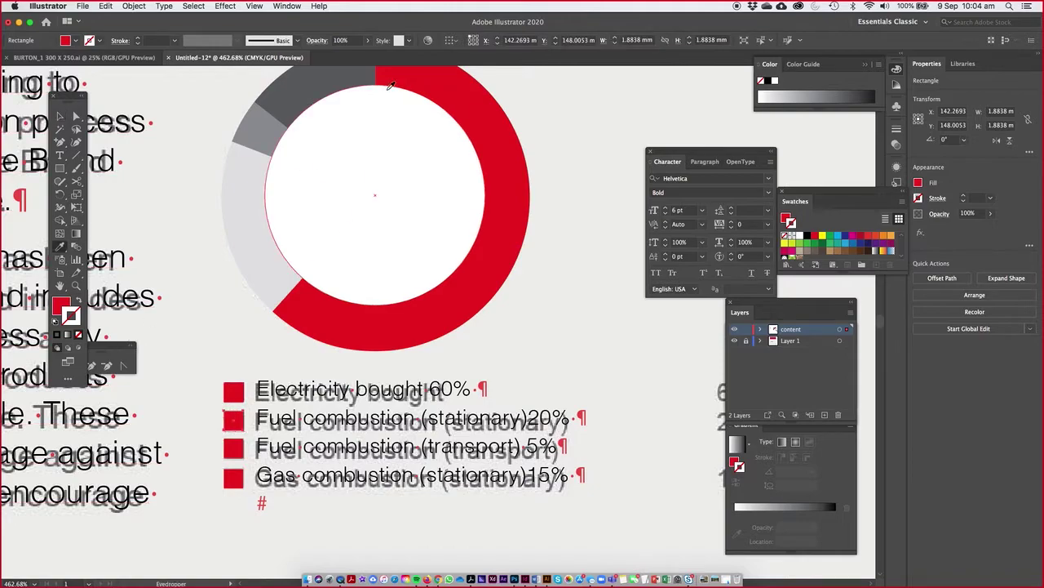
click(252, 249)
super+click(233, 447)
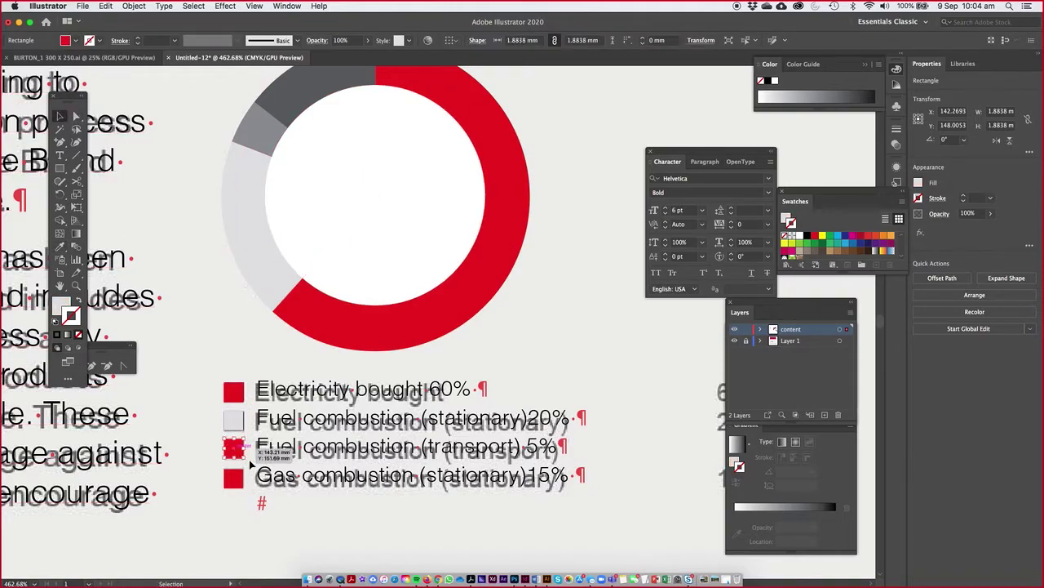
click(308, 85)
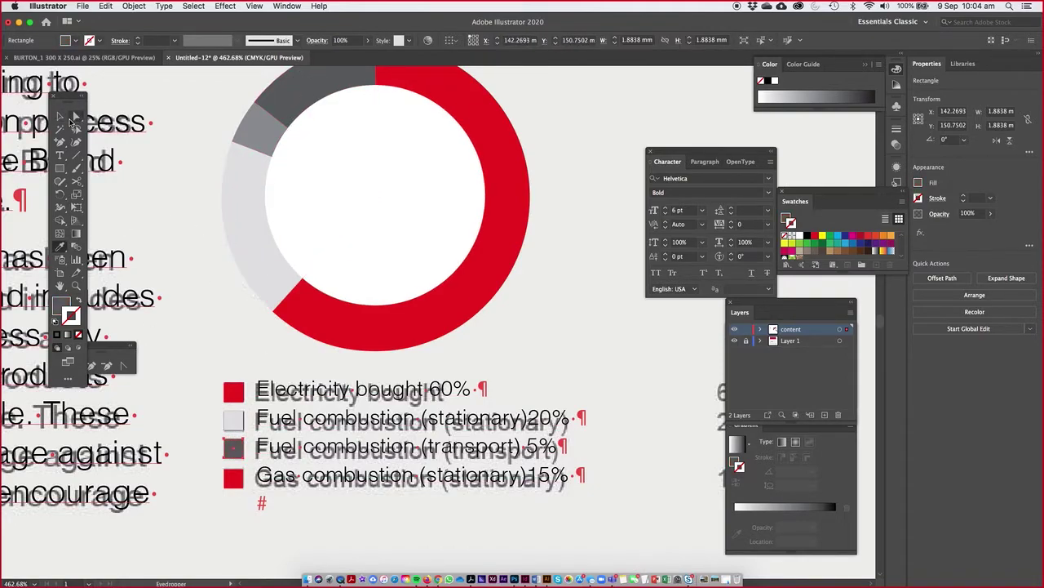
Step: Give the “Gas combustion (stationary)” swatch the donut's light grey segment colour and deselect it
click(59, 115)
click(235, 481)
key(i)
click(254, 230)
click(60, 116)
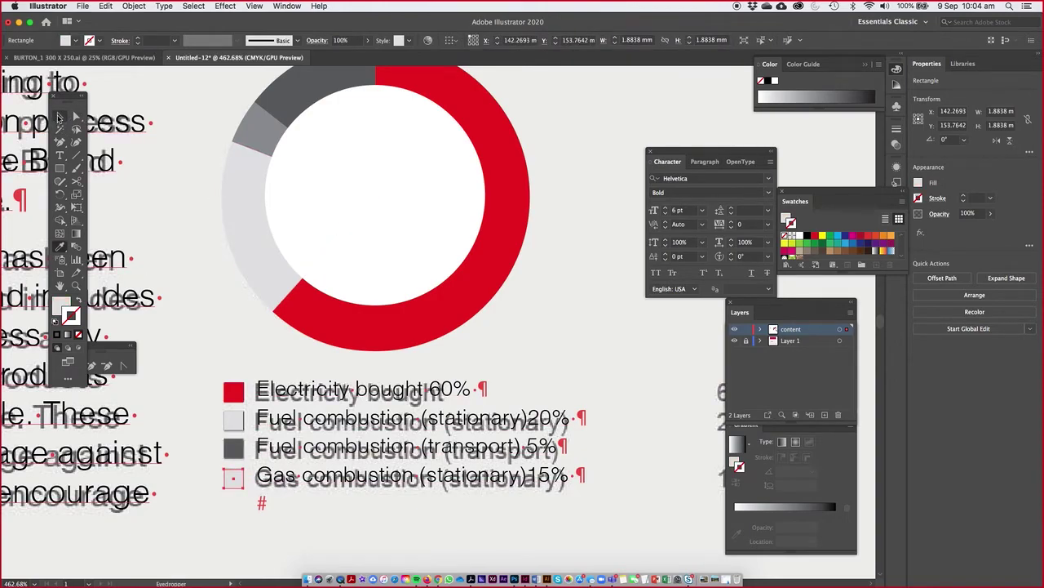
click(577, 315)
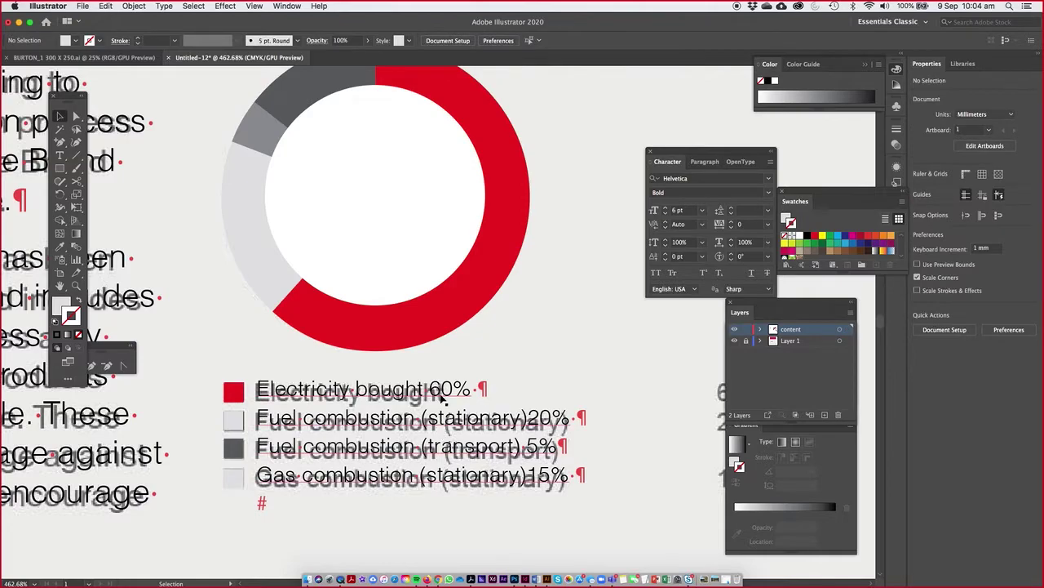
Step: Separate each of the four legend labels from its percentage with a tab character, replacing the space after “Electricity bought”
scroll(426, 401, right, 3)
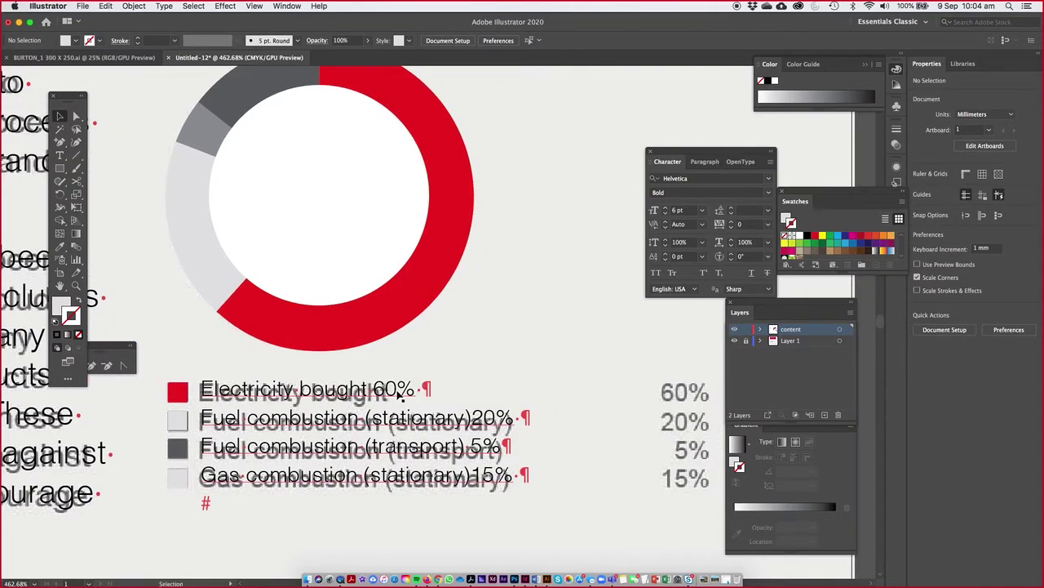
click(316, 393)
double_click(373, 391)
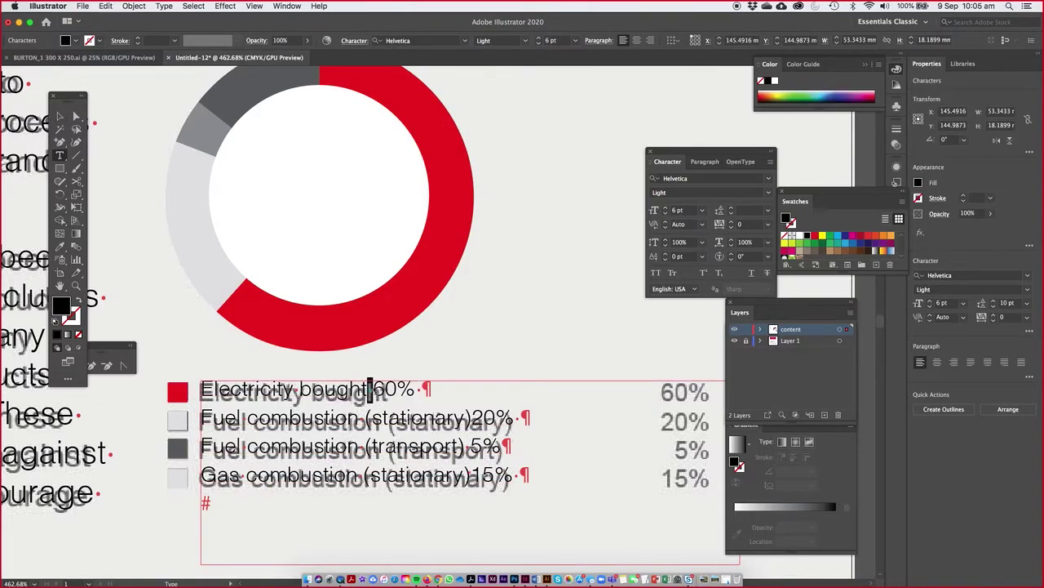
key(Tab)
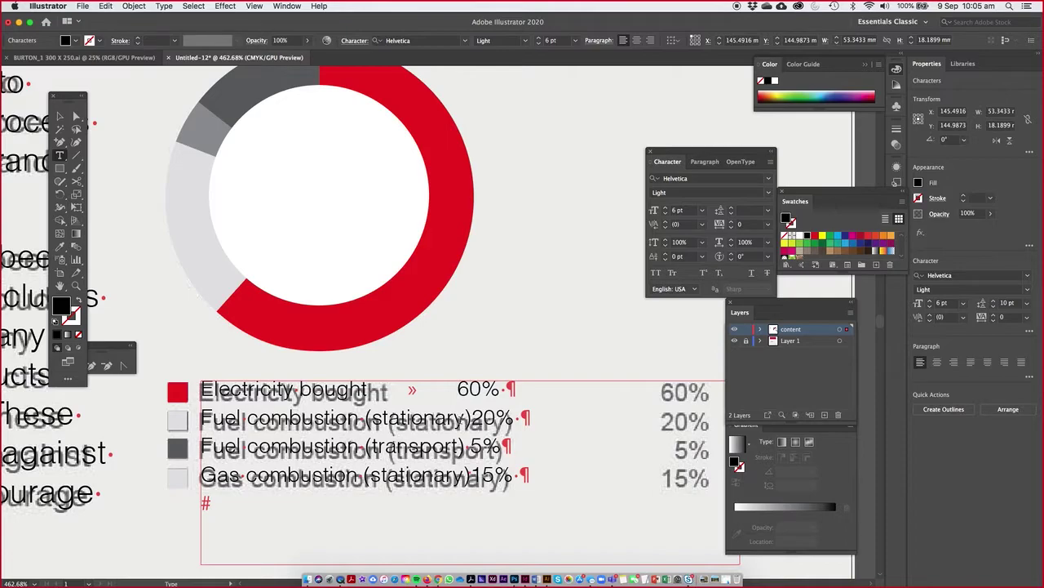
click(472, 419)
key(Tab)
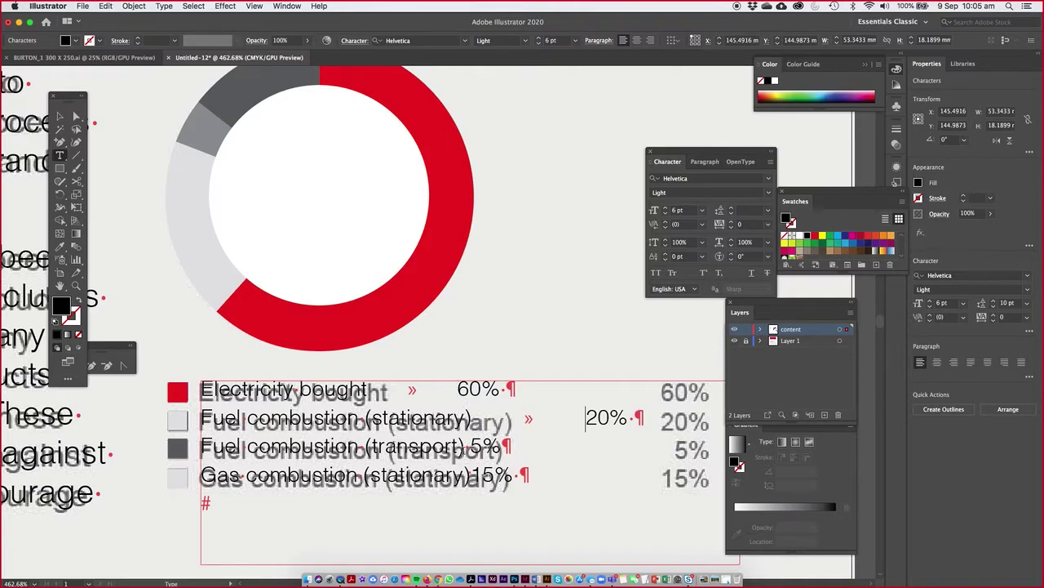
click(471, 446)
key(Tab)
click(473, 475)
key(Tab)
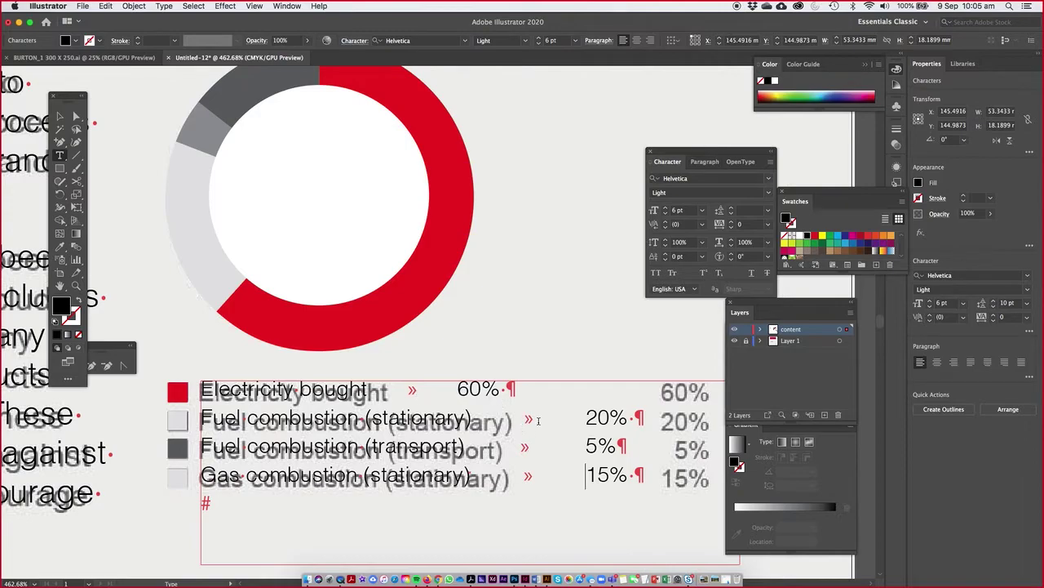
Step: Select the text of the four legend lines and display the Tabs ruler for them
drag(243, 390, 624, 475)
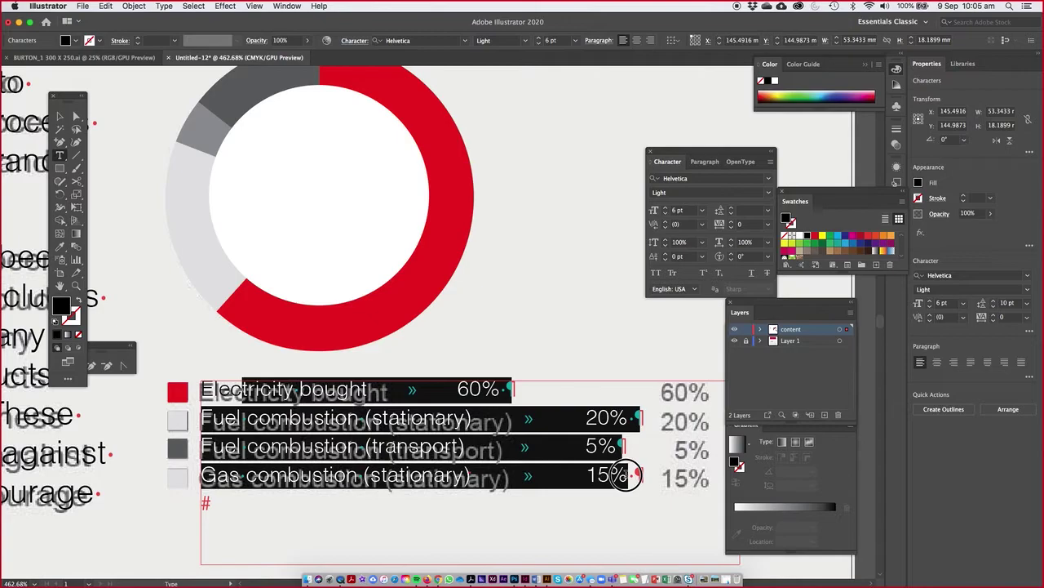
drag(626, 474, 626, 474)
click(164, 6)
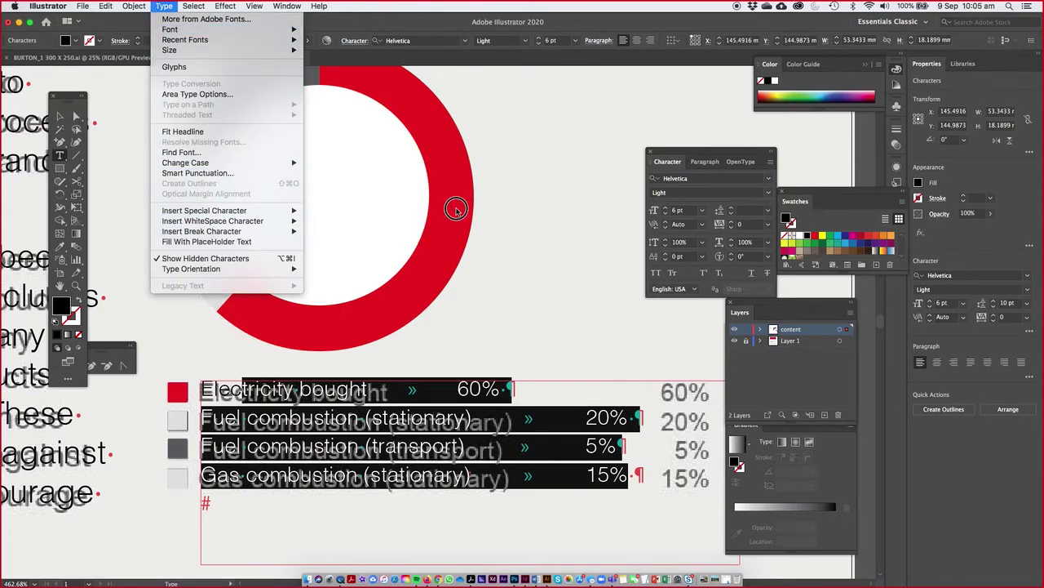
mouse_move(260, 7)
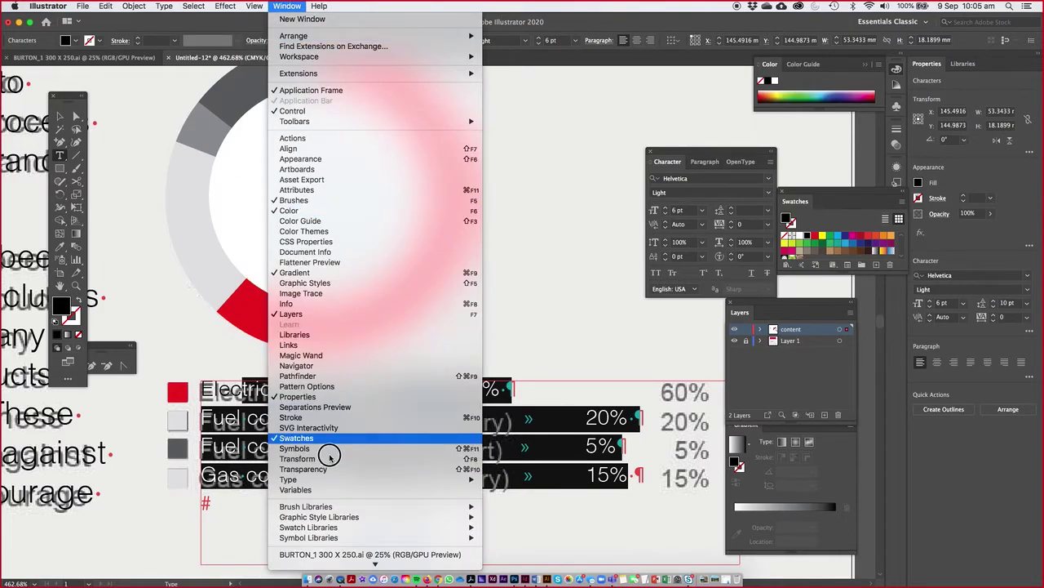
mouse_move(411, 483)
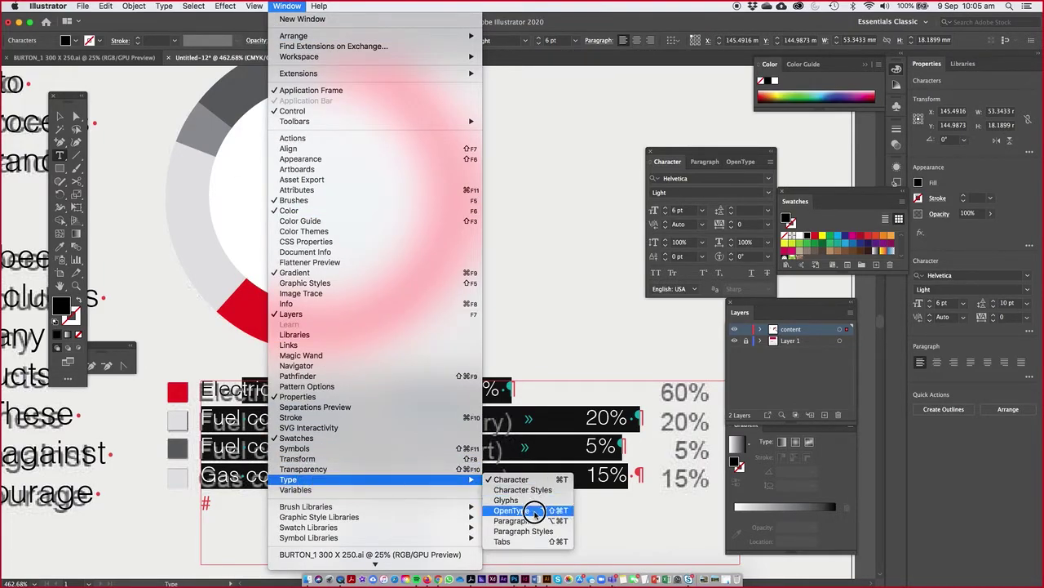
click(509, 542)
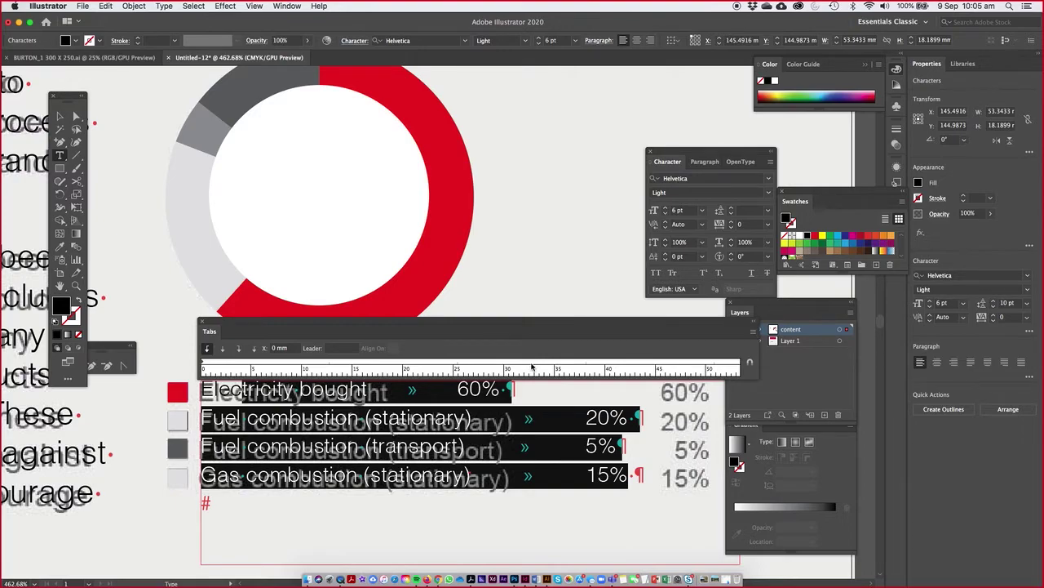
Step: Reopen the Tabs ruler, place a left-aligned tab stop at about 45.49 mm for the selected legend lines, and leave text editing
click(201, 323)
click(288, 7)
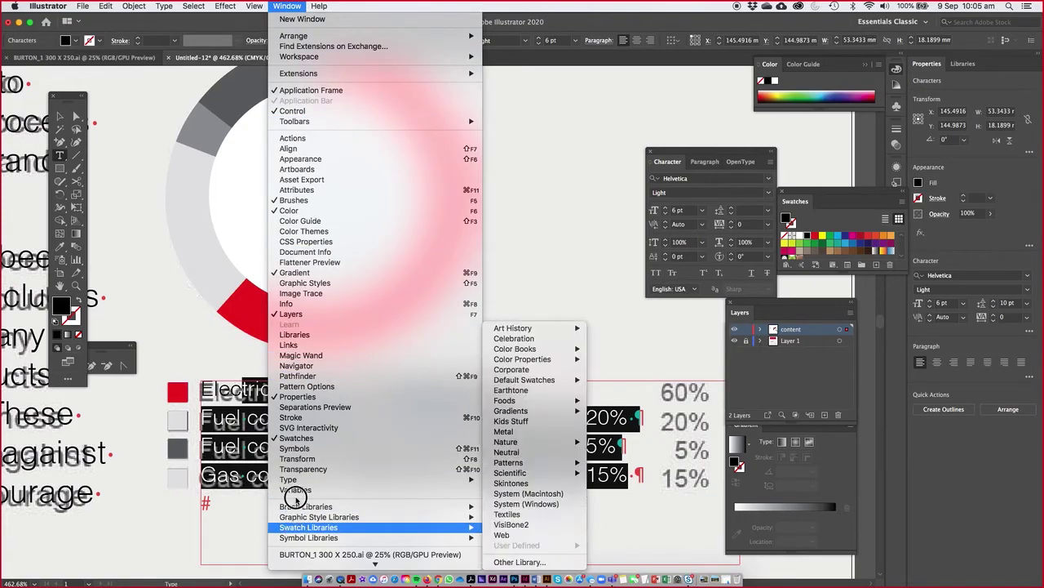
mouse_move(469, 479)
click(520, 542)
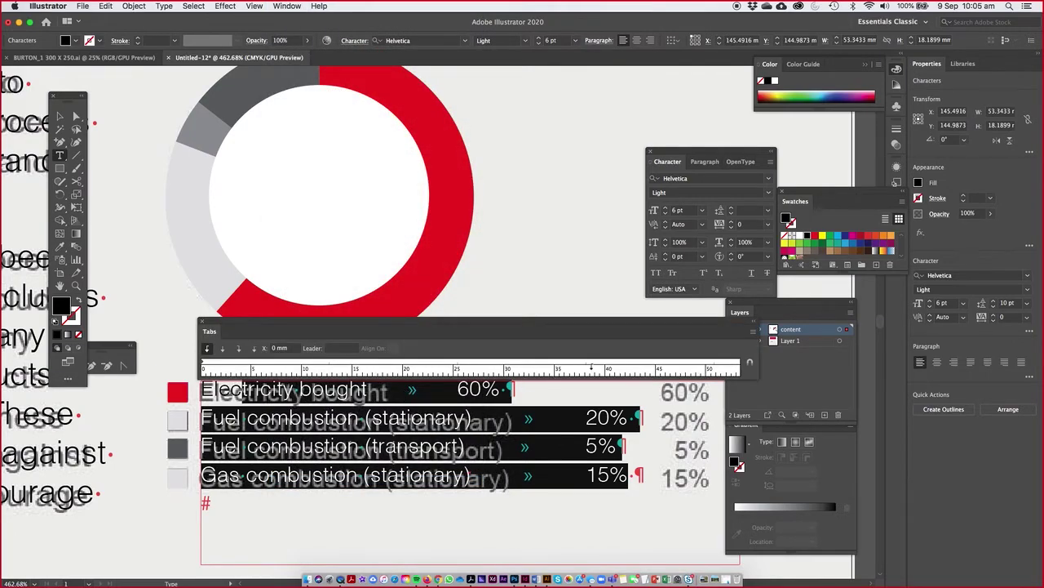
click(555, 367)
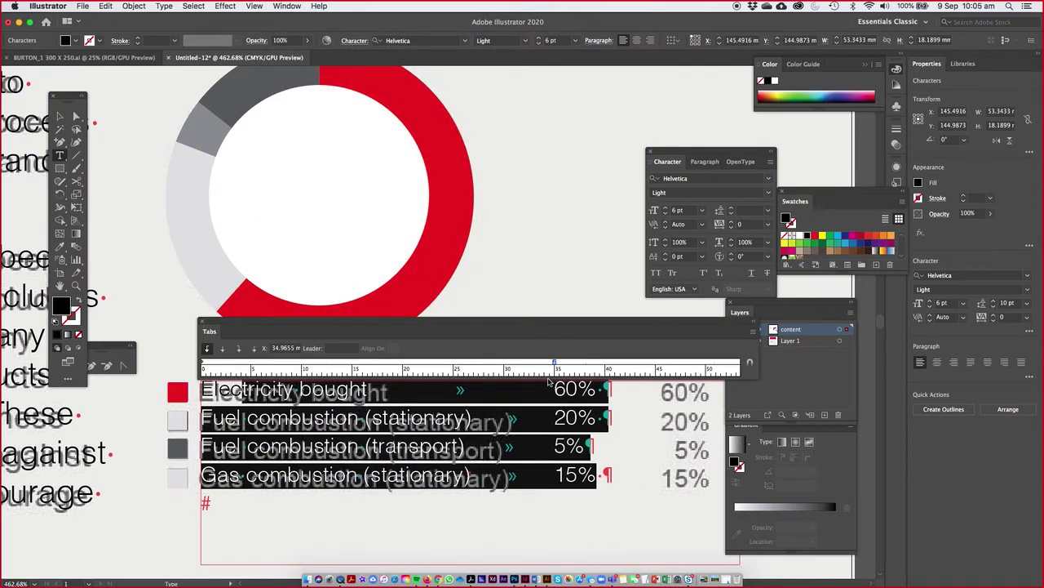
drag(555, 362, 660, 362)
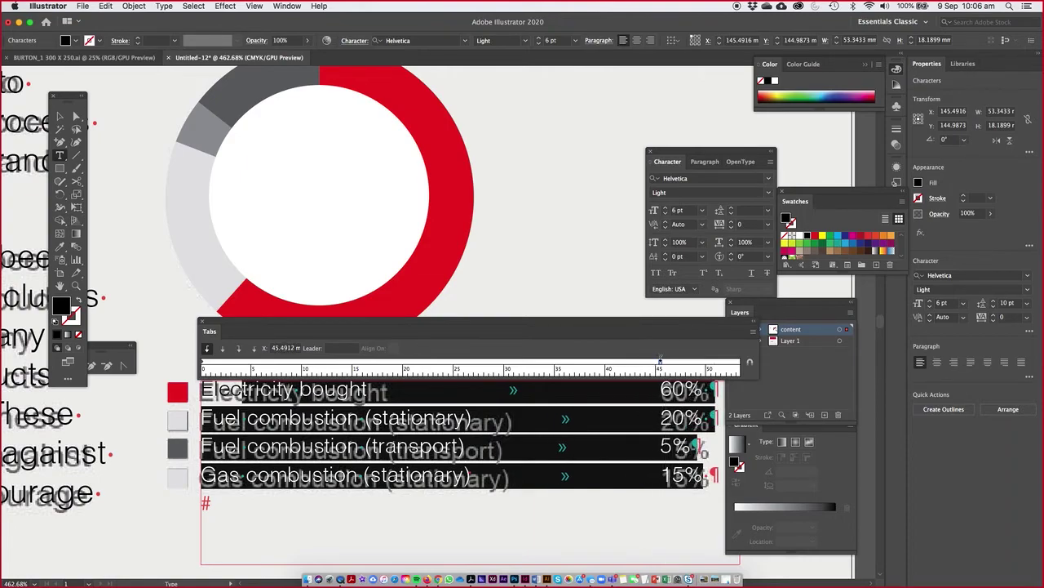
click(205, 324)
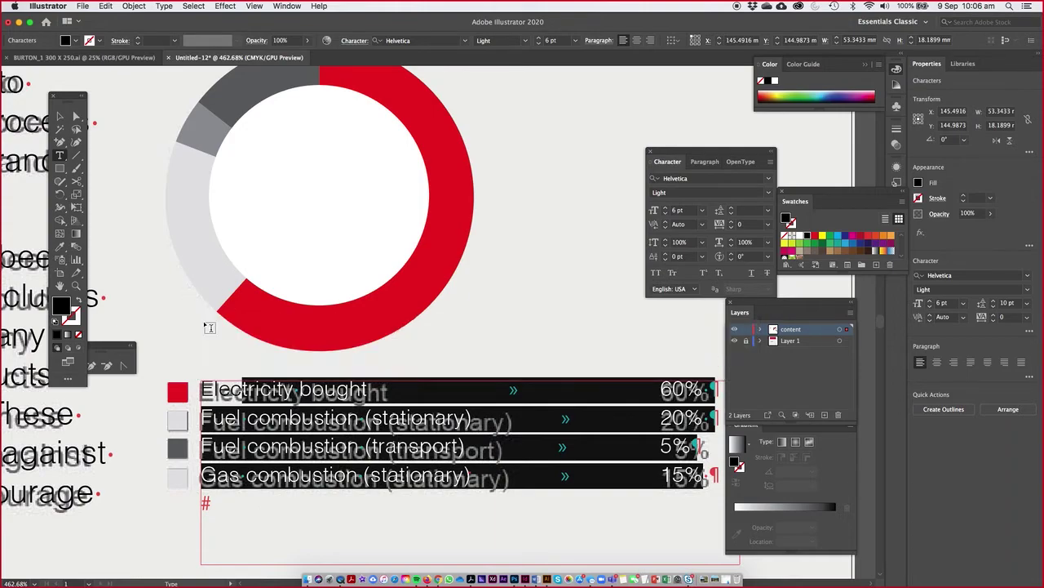
click(59, 117)
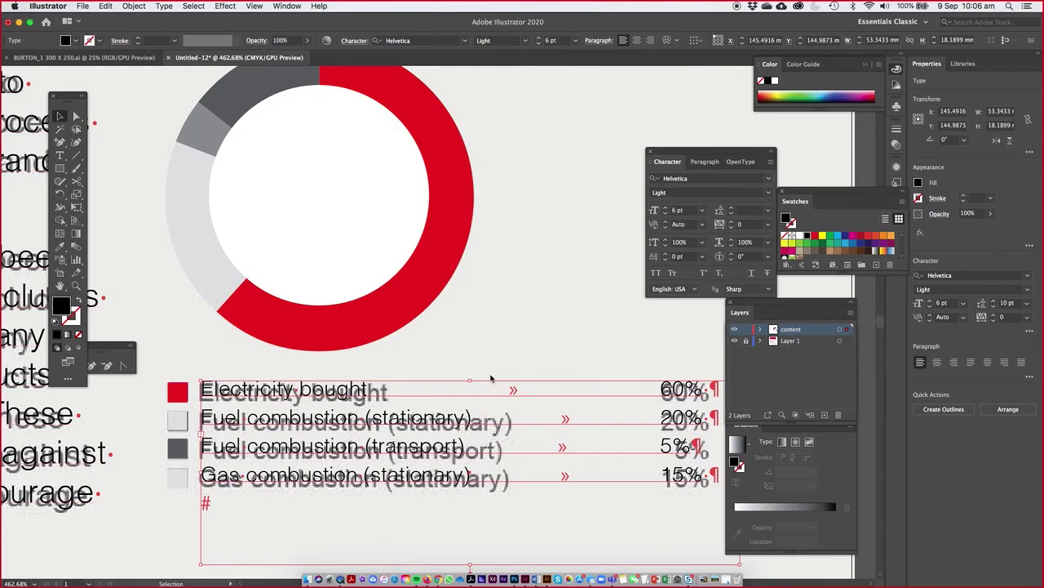
Step: Reselect the legend lines and change their tab stop to right-aligned, moving it to about 50.41 mm
click(500, 410)
double_click(313, 390)
drag(314, 390, 678, 525)
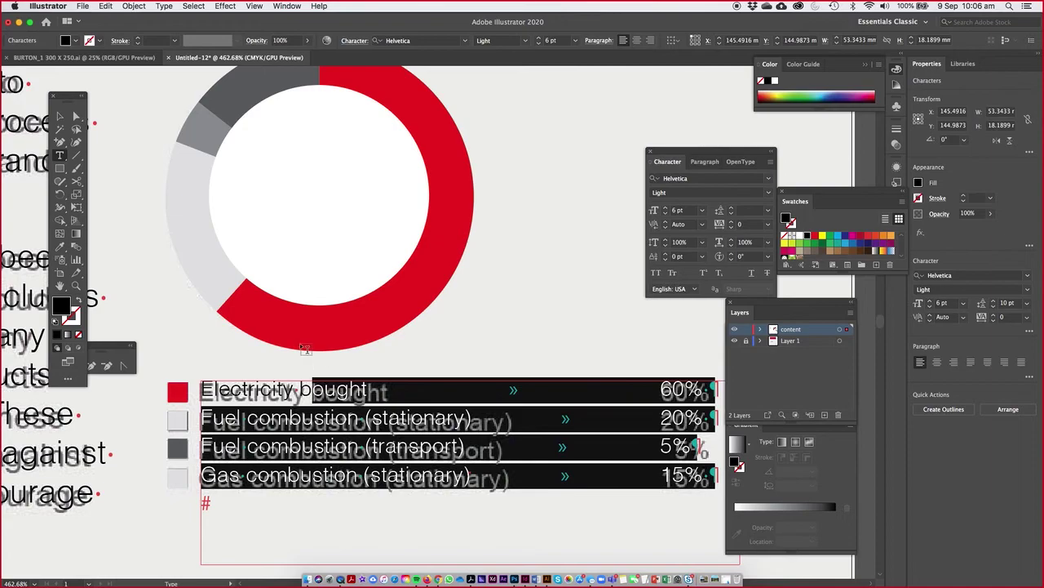
key(super+shift+t)
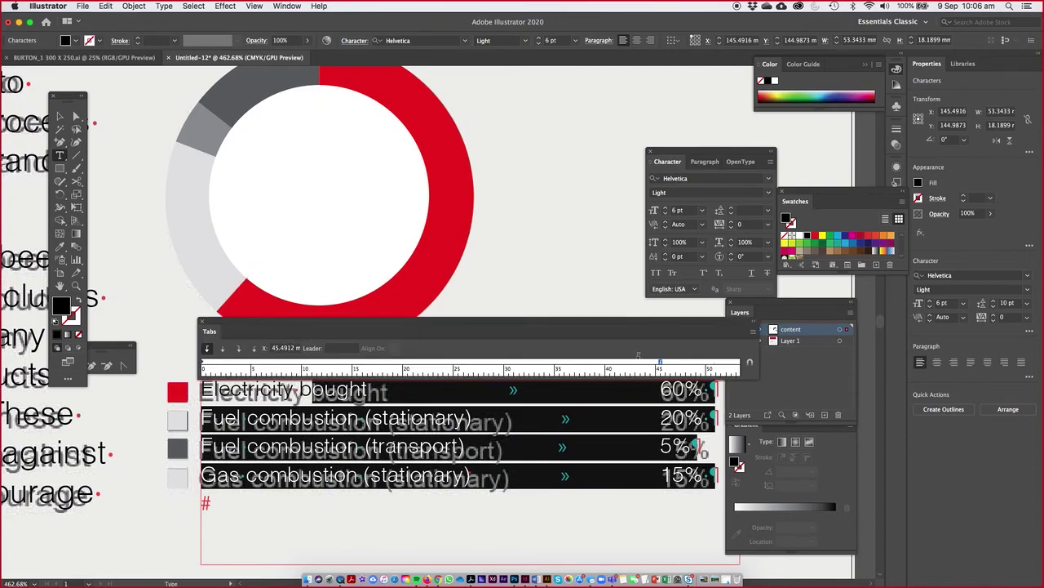
drag(363, 318, 331, 240)
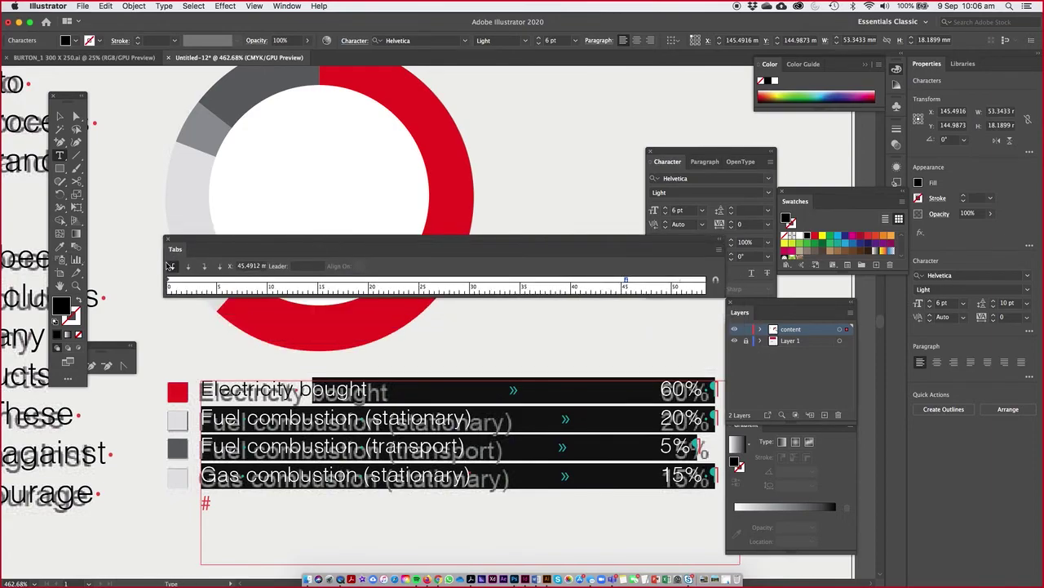
click(205, 266)
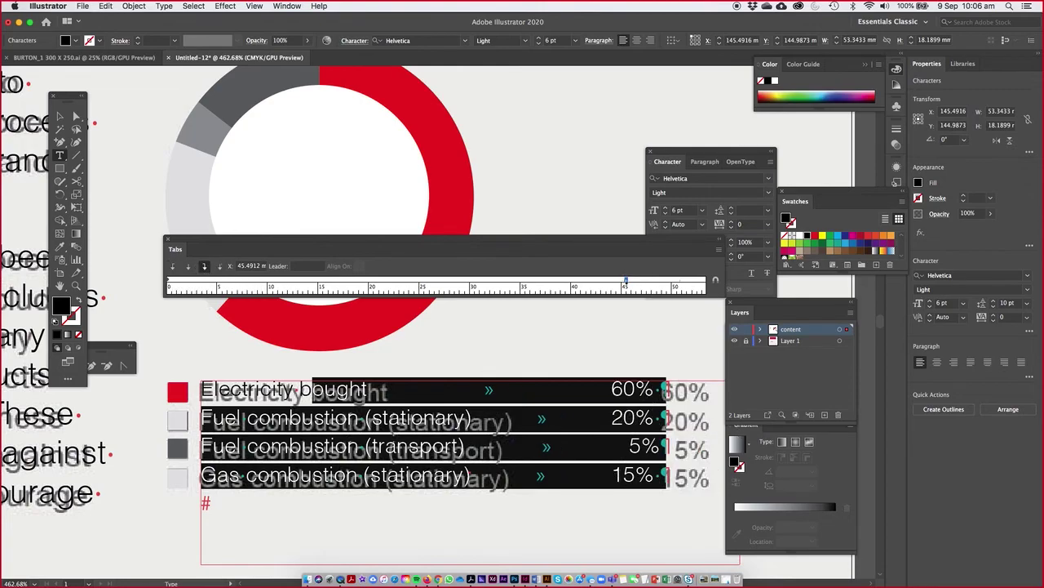
drag(626, 281, 675, 283)
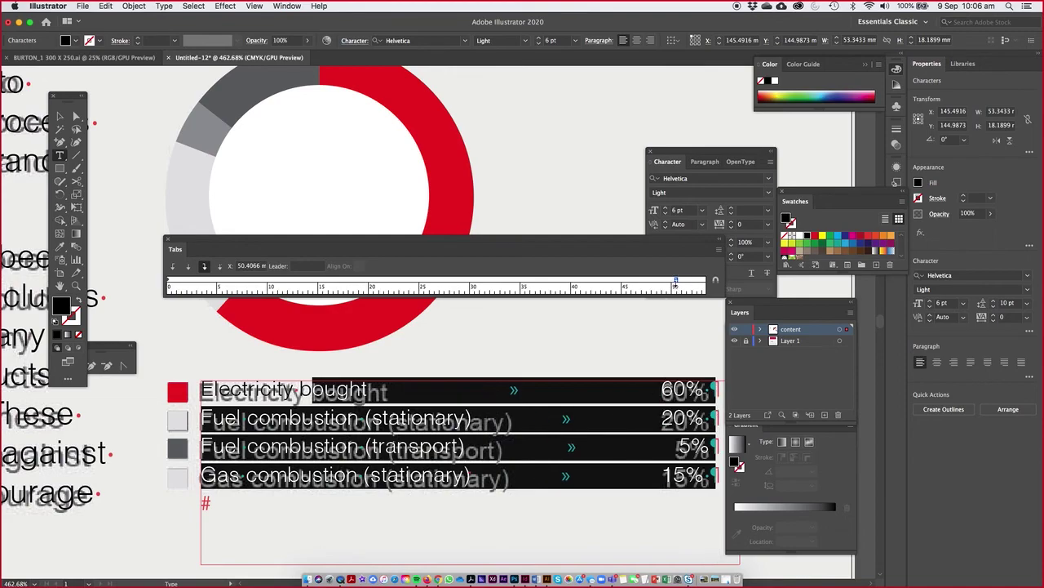